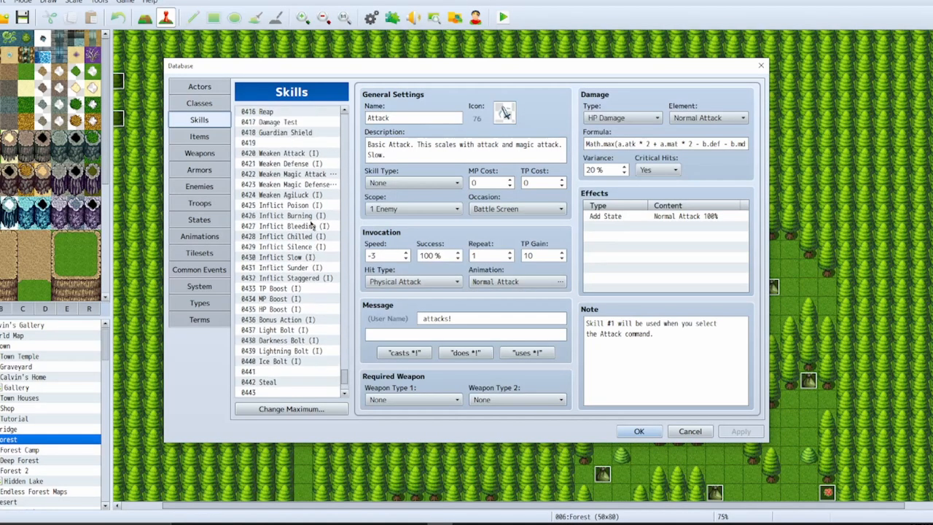
# Step: Review the settings and notes of the skills from Weaken Attack (I) through Inflict Poison (I)
pyautogui.click(313, 216)
pyautogui.click(312, 206)
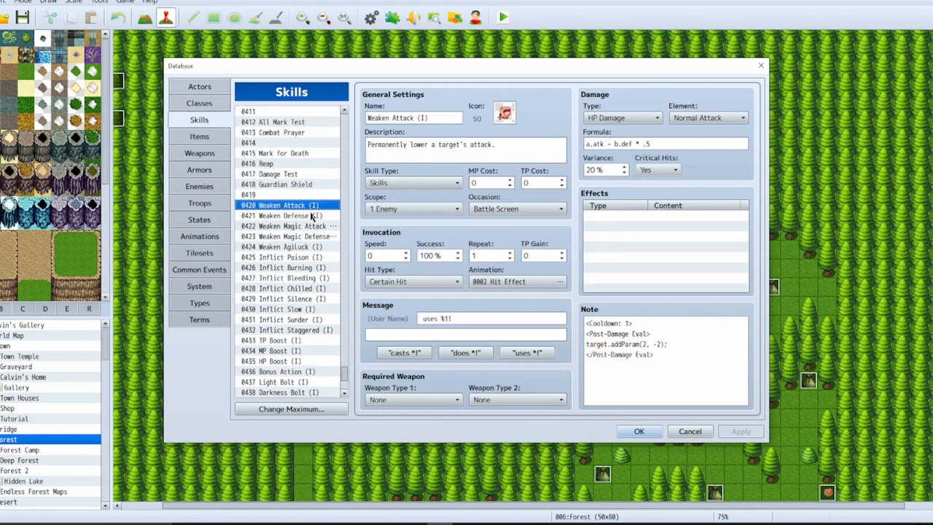
pyautogui.click(313, 215)
pyautogui.click(313, 225)
pyautogui.click(314, 237)
pyautogui.click(314, 247)
pyautogui.click(313, 258)
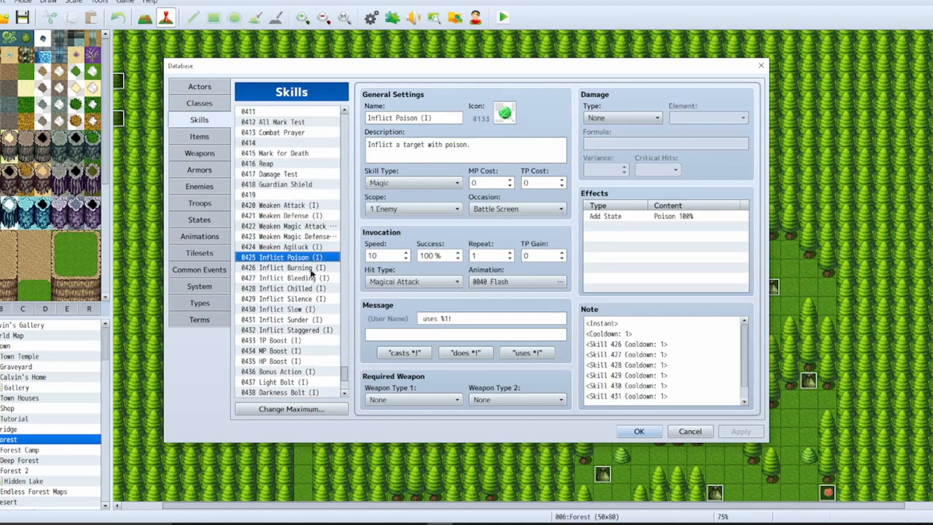
# Step: Copy the <Instant> tag from the Inflict Burning (I) note and insert it as the first line of the Weaken AgiLuck (I) note
pyautogui.click(313, 268)
pyautogui.moveTo(619, 323); pyautogui.dragTo(573, 330)
pyautogui.hotkey('ctrl', 'c')
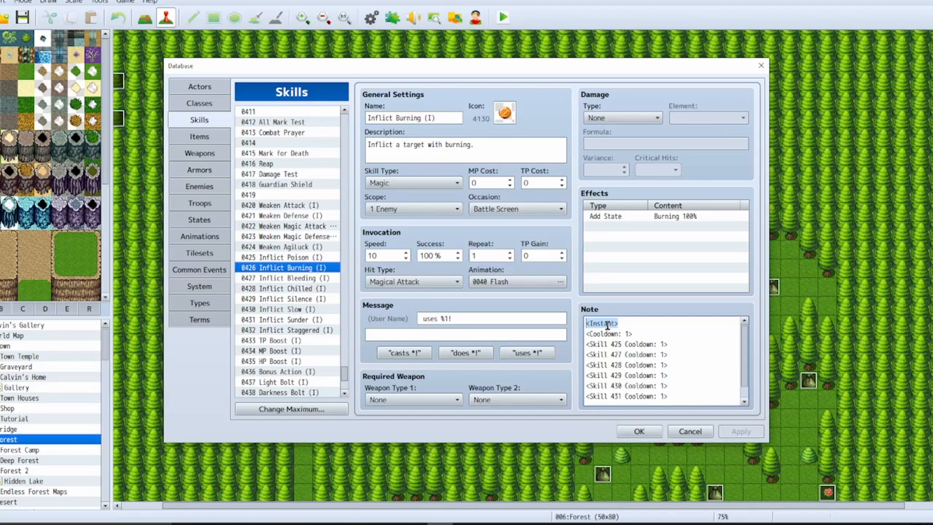
pyautogui.click(321, 247)
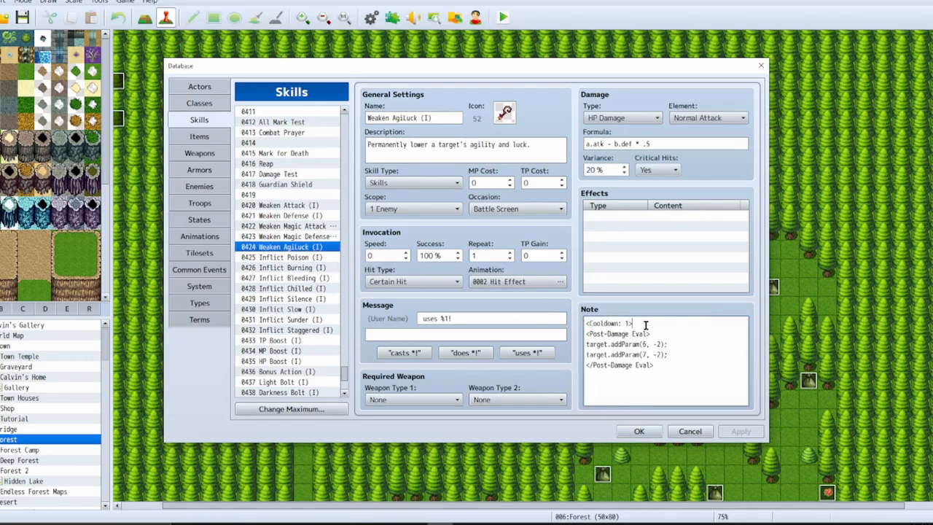
pyautogui.press('Home')
pyautogui.press('Return')
pyautogui.hotkey('ctrl', 'v')
# Step: Insert the <Instant> tag above the cooldown line in the Weaken Magic Defense (I) note
pyautogui.click(309, 228)
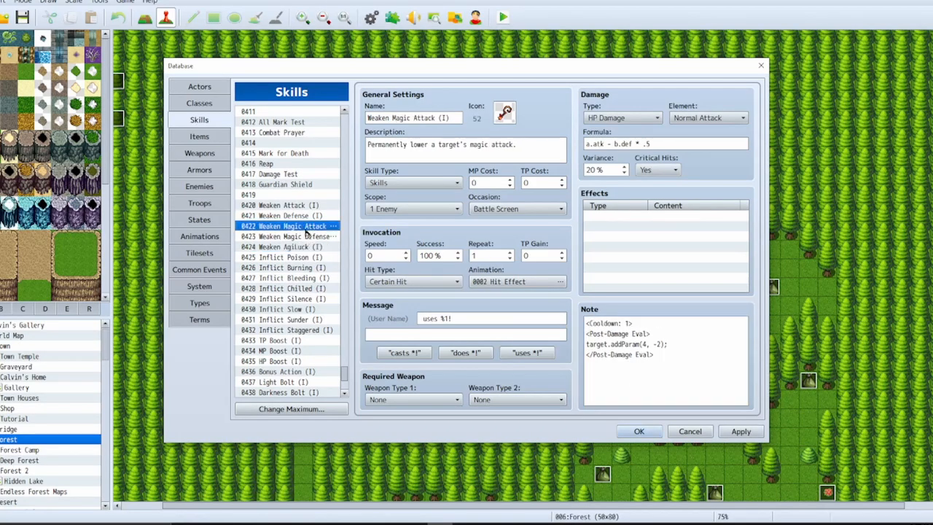
pyautogui.click(306, 245)
pyautogui.click(309, 239)
pyautogui.hotkey('ctrl', 'a')
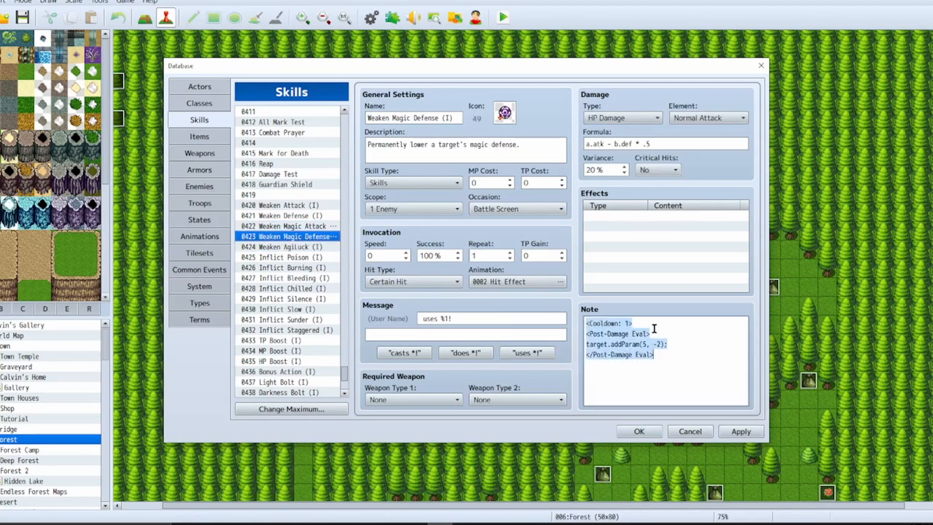
pyautogui.hotkey('ctrl', 'Home')
pyautogui.press('Return')
pyautogui.hotkey('ctrl', 'v')
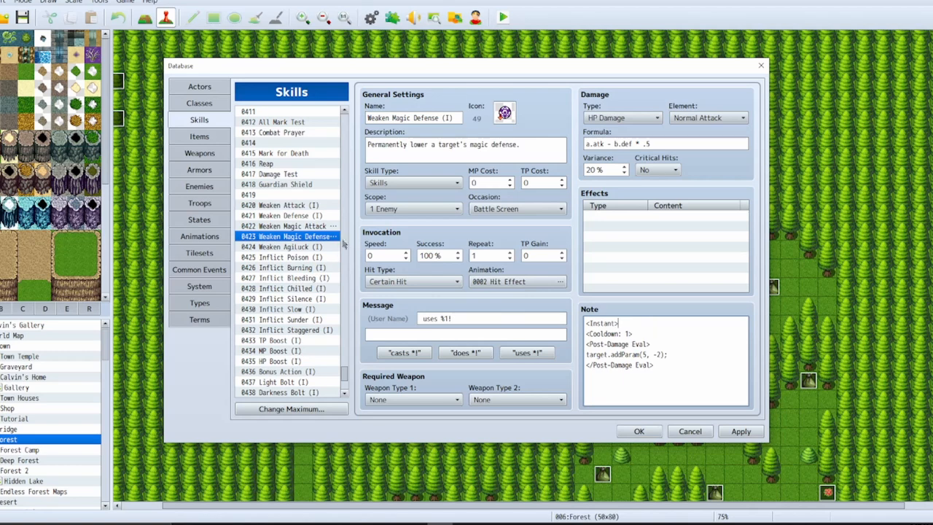
# Step: Add the <Instant> tag as the first line of the Weaken Magic Attack (I) note
pyautogui.click(314, 226)
pyautogui.click(595, 323)
pyautogui.press('Up')
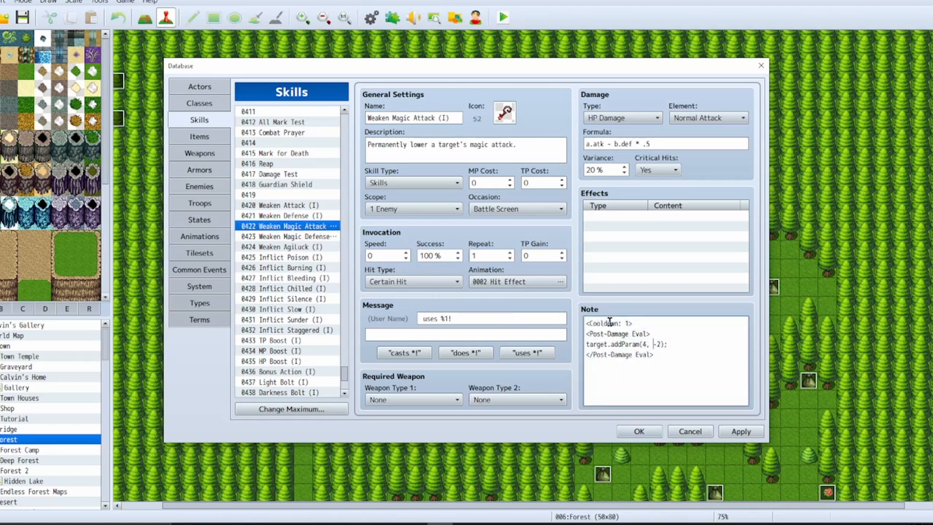
pyautogui.press('Return')
pyautogui.press('BackSpace')
pyautogui.hotkey('ctrl', 'Home')
pyautogui.press('Return')
pyautogui.press('Up')
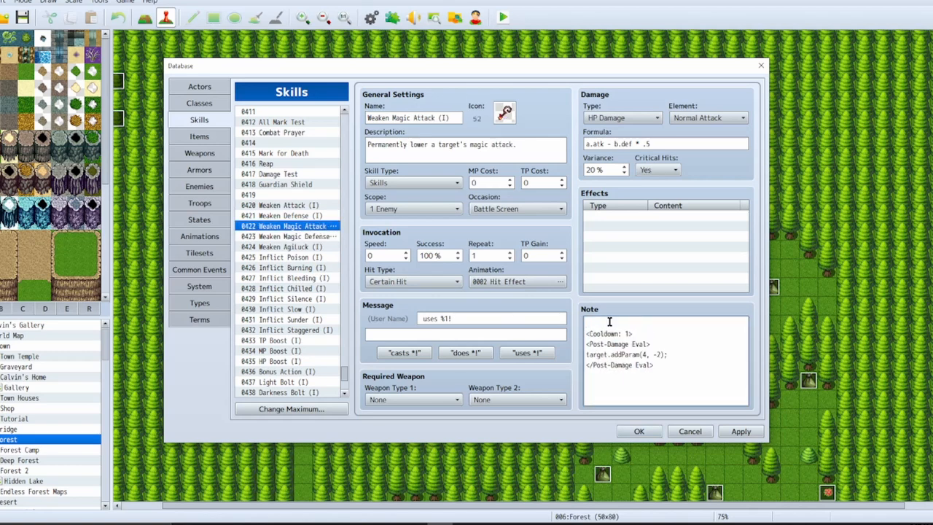
pyautogui.hotkey('ctrl', 'v')
# Step: Add the <Instant> tag as the first line of the Weaken Defense (I) note
pyautogui.click(284, 216)
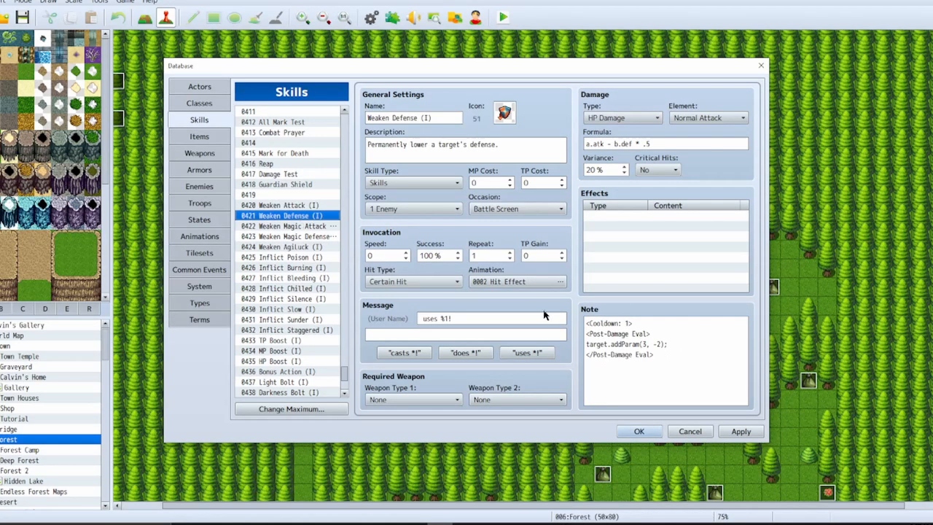
pyautogui.click(637, 323)
pyautogui.hotkey('ctrl', 'Home')
pyautogui.press('Return')
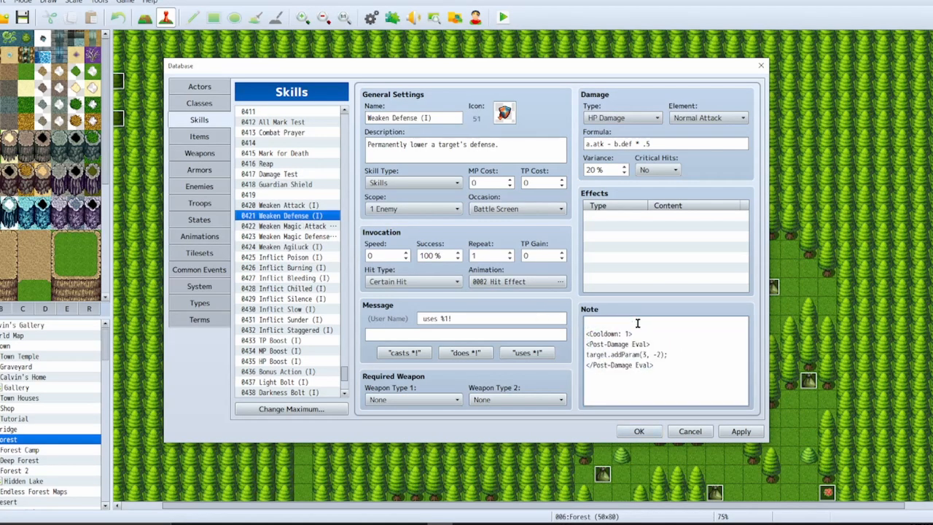
pyautogui.hotkey('ctrl', 'v')
pyautogui.hotkey('shift', 'Home')
pyautogui.hotkey('ctrl', 'x')
pyautogui.press('Up')
pyautogui.hotkey('ctrl', 'v')
# Step: Put the <Instant> tag on its own first line in the Weaken Attack (I) note and apply the database changes
pyautogui.click(294, 207)
pyautogui.click(592, 321)
pyautogui.hotkey('ctrl', 'Home')
pyautogui.hotkey('ctrl', 'v')
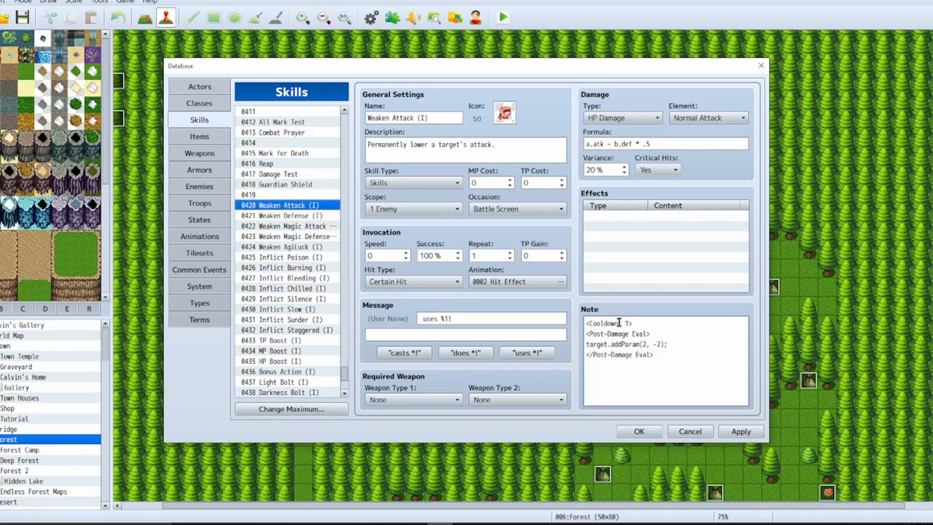
pyautogui.press('Return')
pyautogui.click(740, 431)
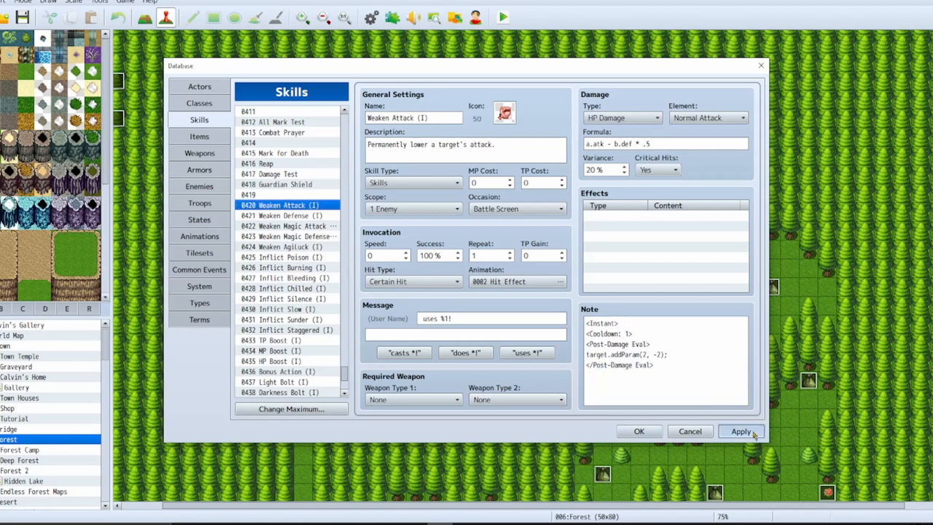
# Step: Check the notes of the skills from Inflict Poison (I) to Ice Bolt (I), and those back up to Weaken Attack (I), for the <Instant> tag
pyautogui.click(314, 257)
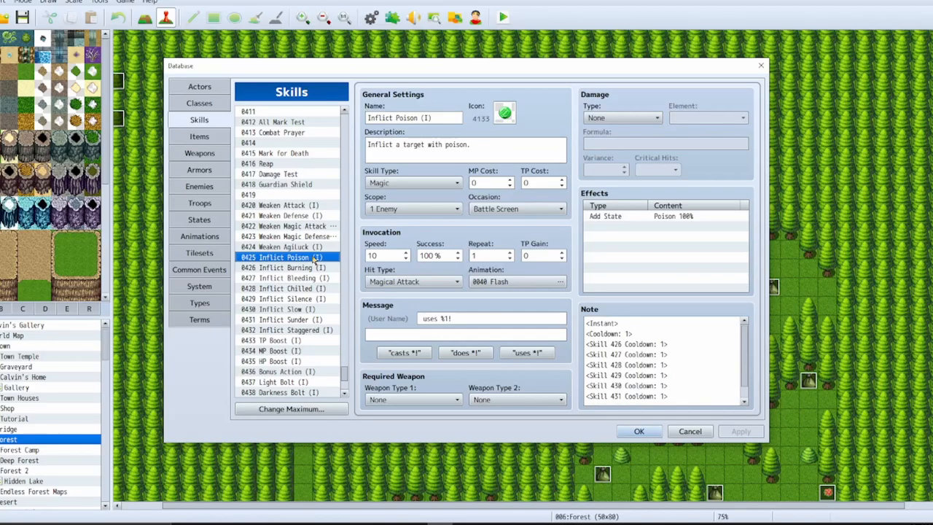
pyautogui.press('Down')
pyautogui.press('Down')
pyautogui.press('Down')
pyautogui.press('Down')
pyautogui.press('Down')
pyautogui.press('Down')
pyautogui.press('Down')
pyautogui.press('Down')
pyautogui.press('Down')
pyautogui.press('Down')
pyautogui.press('Down')
pyautogui.press('Down')
pyautogui.press('Down')
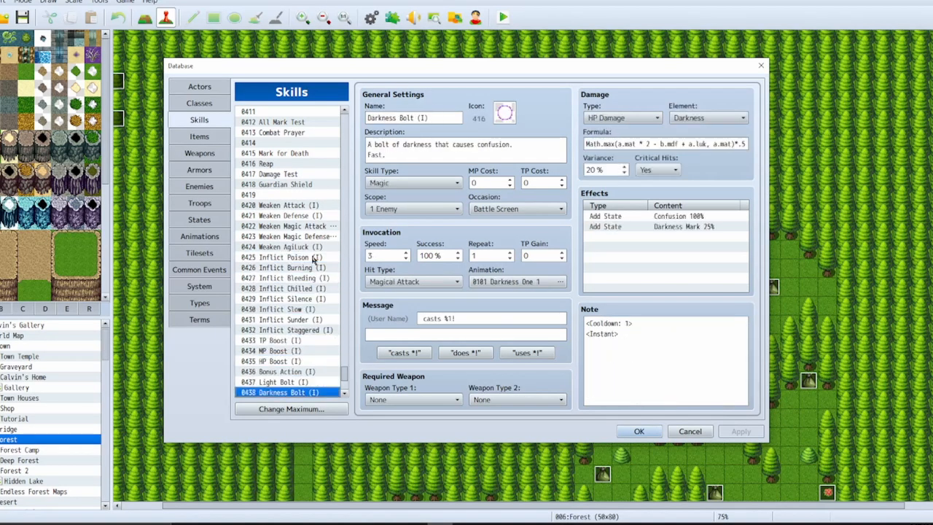
pyautogui.scroll(-2, 314, 257)
pyautogui.click(313, 309)
pyautogui.press('Down')
pyautogui.press('Down')
pyautogui.press('Down')
pyautogui.press('Down')
pyautogui.press('Down')
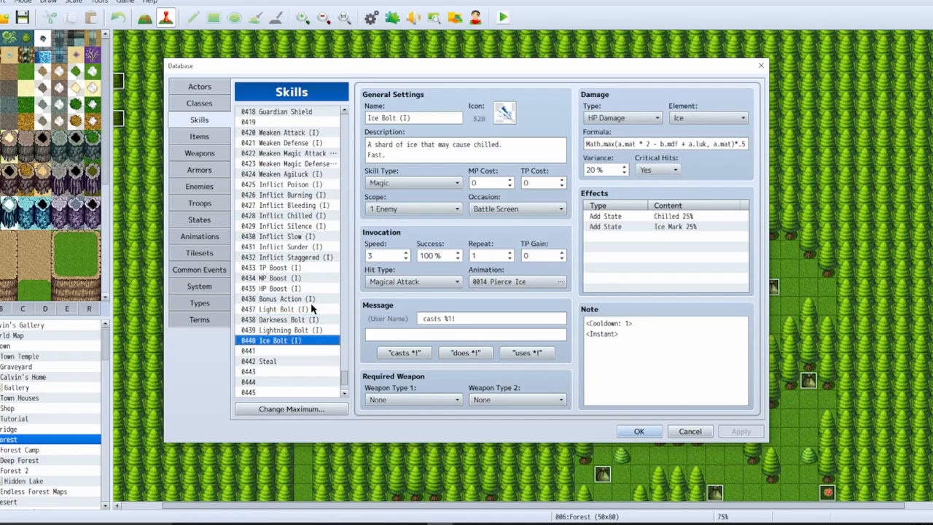
pyautogui.press('Up')
pyautogui.press('Up')
pyautogui.press('Up')
pyautogui.press('Up')
pyautogui.press('Up')
pyautogui.press('Up')
pyautogui.press('Up')
pyautogui.press('Up')
pyautogui.press('Up')
pyautogui.press('Up')
pyautogui.press('Up')
pyautogui.press('Up')
pyautogui.press('Up')
pyautogui.press('Up')
pyautogui.press('Up')
pyautogui.press('Up')
pyautogui.press('Up')
pyautogui.press('Up')
pyautogui.press('Up')
pyautogui.press('Up')
pyautogui.press('Up')
pyautogui.press('Up')
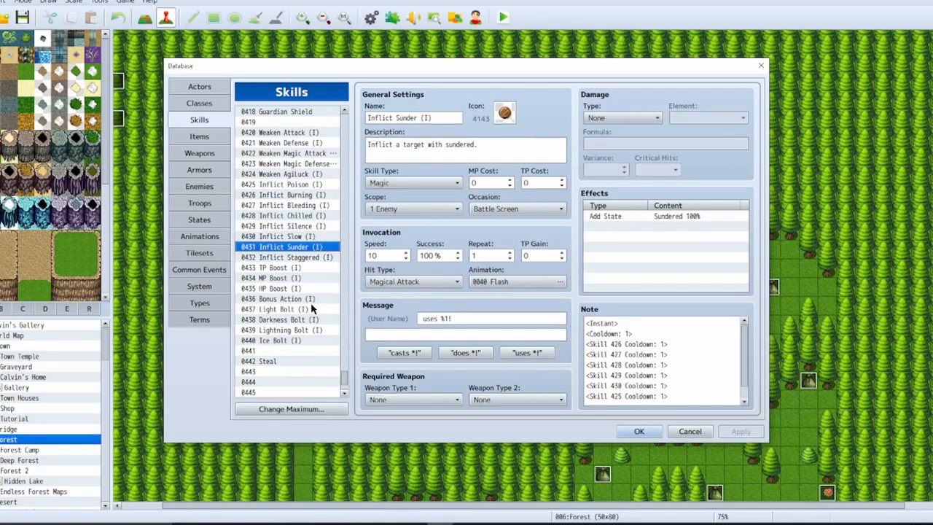
# Step: Accept the database edits and save the project
pyautogui.click(621, 428)
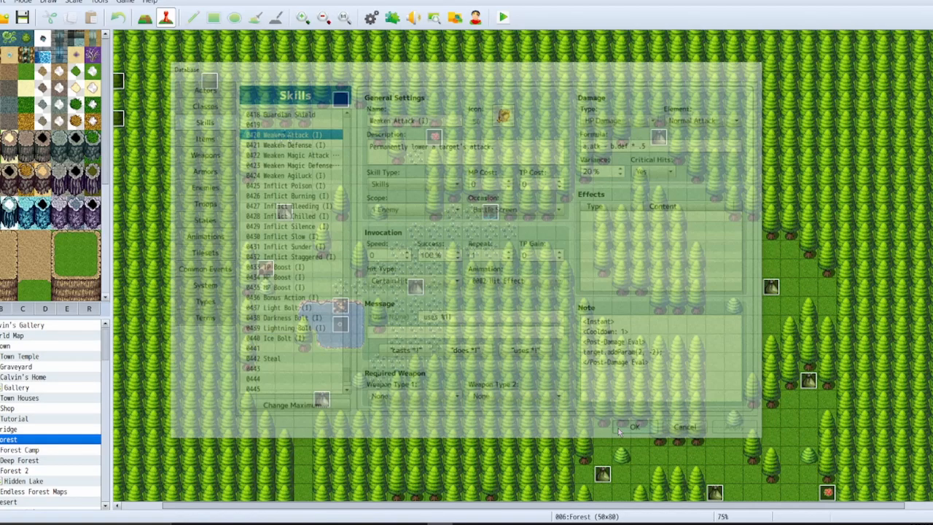
pyautogui.click(16, 11)
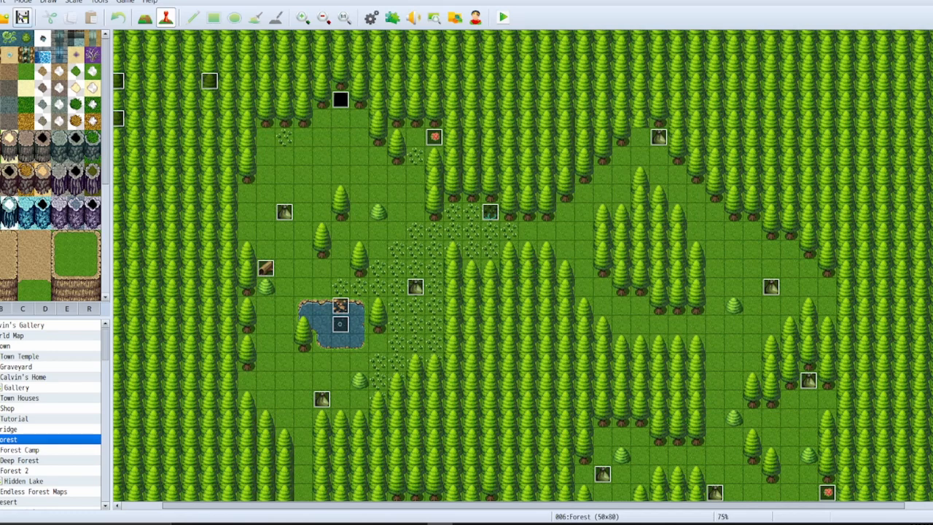
# Step: Reopen the database and search the skills for "mist" to find Sapping Mist
pyautogui.click(370, 17)
pyautogui.moveTo(344, 379); pyautogui.dragTo(355, 137)
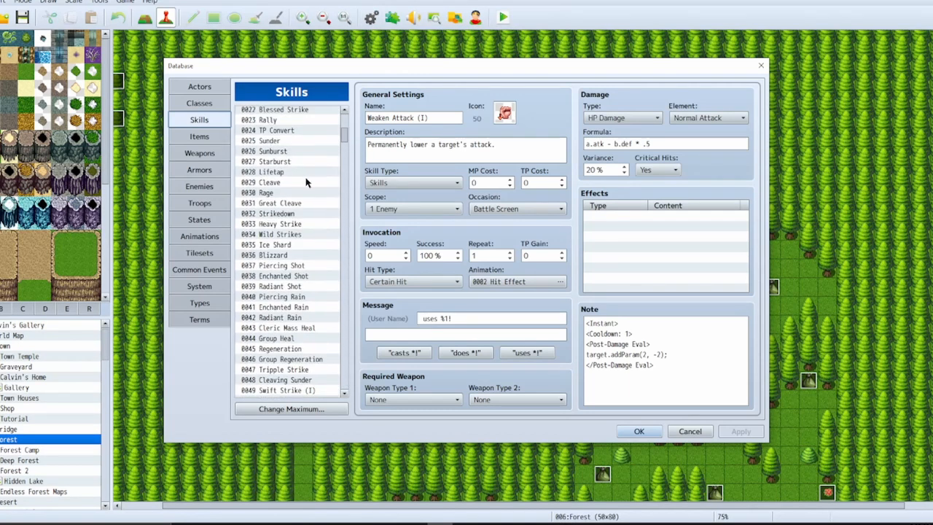
pyautogui.click(307, 183)
pyautogui.hotkey('ctrl', 'f')
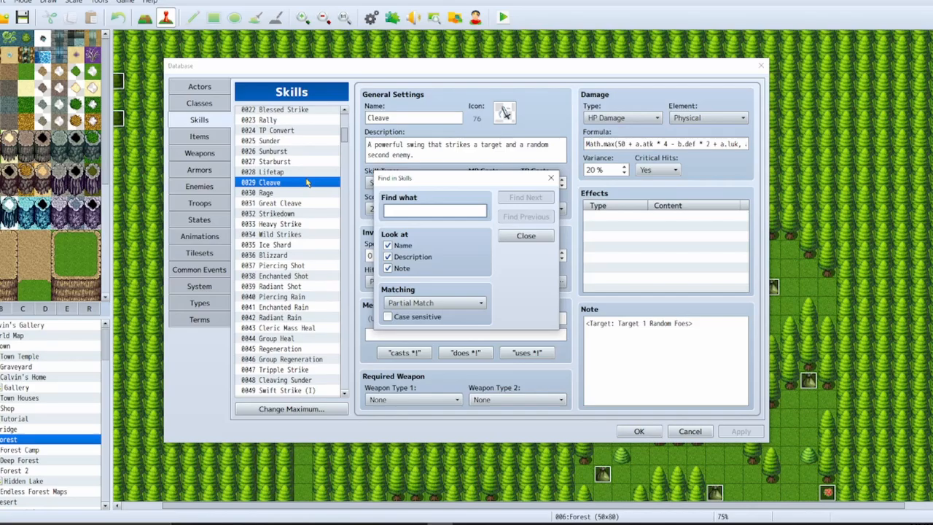
pyautogui.write('mist')
pyautogui.press('Return')
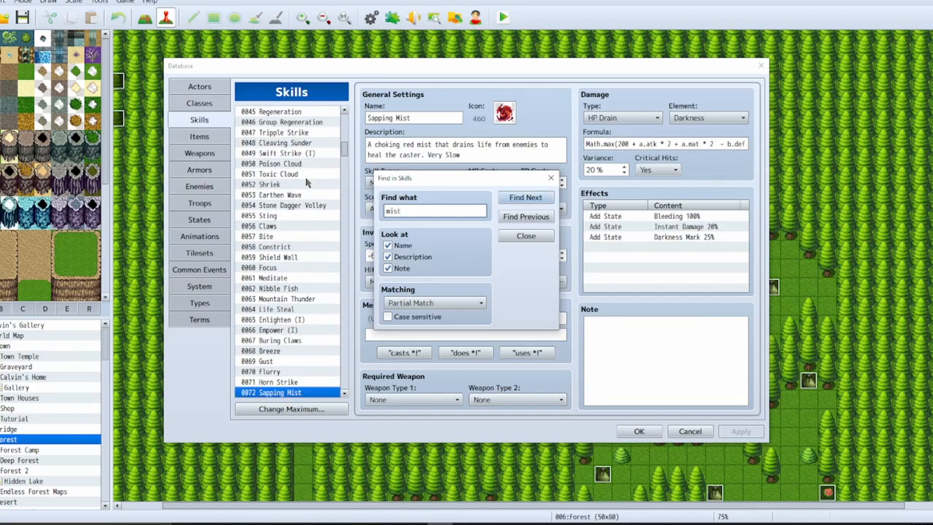
pyautogui.click(550, 177)
# Step: Read through the entire damage formula of Sapping Mist, including both expressions compared inside Math.max
pyautogui.click(620, 143)
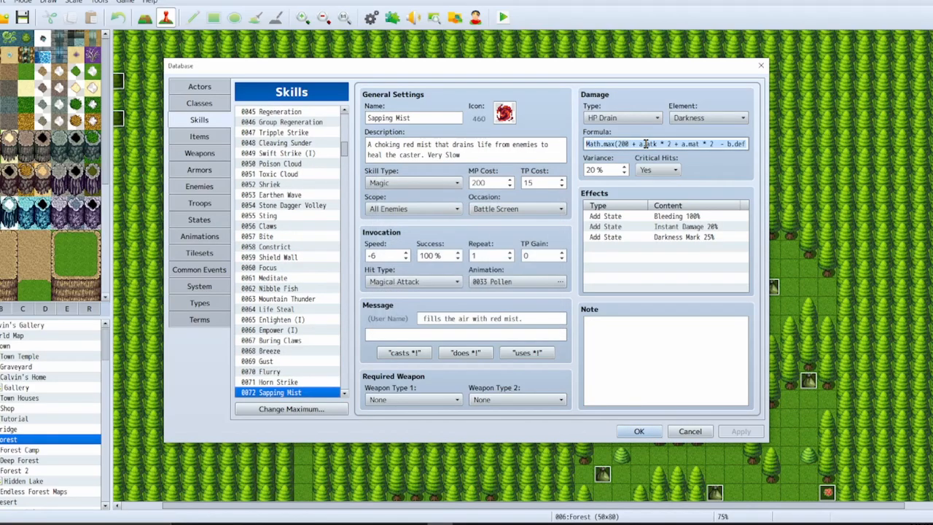
pyautogui.press('End')
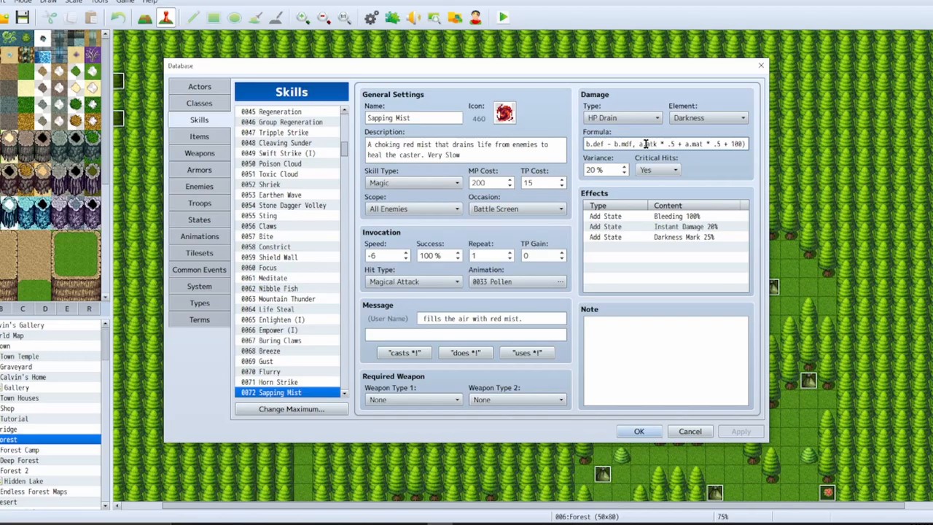
pyautogui.press('Left')
pyautogui.press('Left')
pyautogui.press('Left')
pyautogui.press('Left')
pyautogui.press('Left')
pyautogui.press('Left')
pyautogui.press('Left')
pyautogui.press('Left')
pyautogui.press('Left')
pyautogui.press('Left')
pyautogui.press('Left')
pyautogui.press('Left')
pyautogui.press('Left')
pyautogui.press('Left')
pyautogui.press('Left')
pyautogui.press('Left')
pyautogui.press('Left')
pyautogui.press('Left')
pyautogui.press('Left')
pyautogui.press('Left')
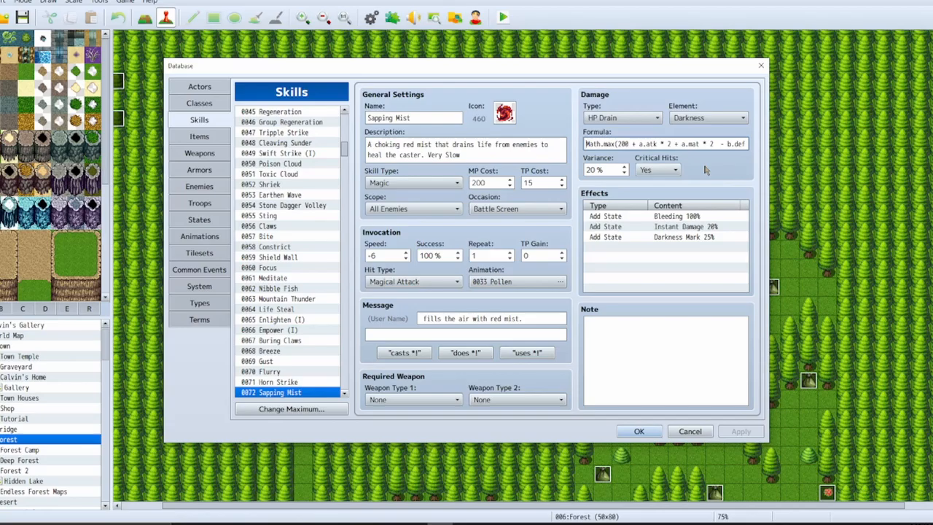
pyautogui.click(715, 144)
pyautogui.write('- b.mdf, a.atk * .5')
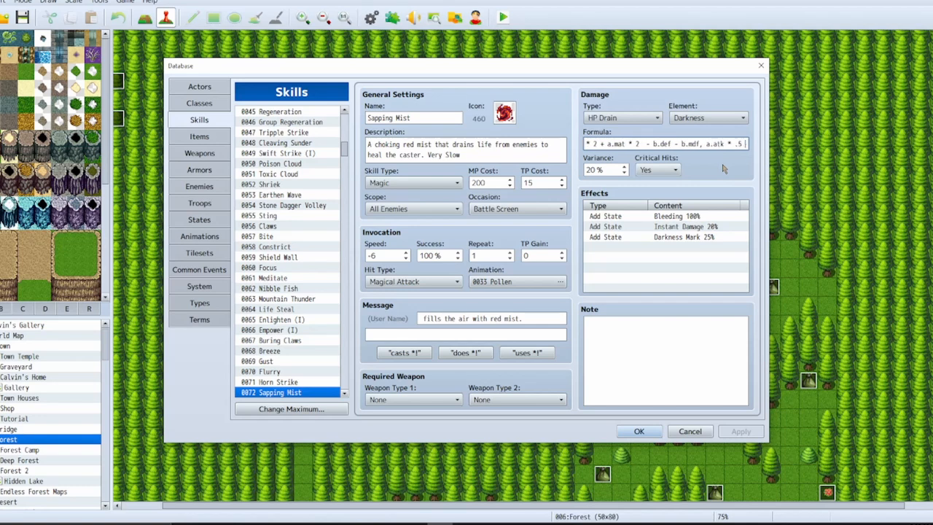
pyautogui.write(' + a.mat * .5 + 100)')
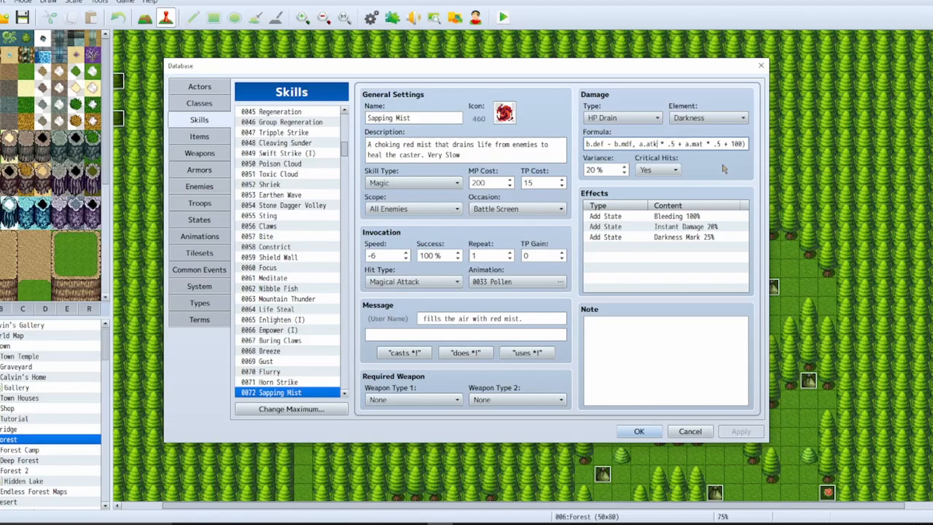
pyautogui.press('Left')
pyautogui.press('Left')
pyautogui.press('Left')
pyautogui.press('Left')
pyautogui.press('Left')
pyautogui.press('Left')
pyautogui.press('Left')
pyautogui.press('Left')
pyautogui.press('Left')
pyautogui.press('Left')
pyautogui.press('Left')
pyautogui.press('Left')
pyautogui.press('Left')
pyautogui.press('Left')
pyautogui.press('Left')
pyautogui.press('Left')
pyautogui.press('Left')
pyautogui.press('Left')
pyautogui.press('Left')
pyautogui.press('Left')
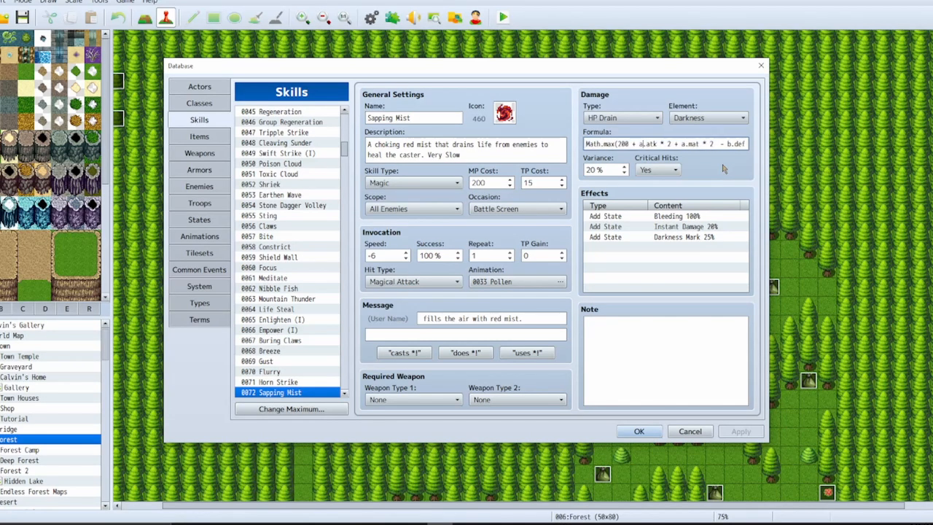
# Step: Read the rest of Sapping Mist's damage formula through to the end of the second Math.max expression
pyautogui.press('Right')
pyautogui.press('Right')
pyautogui.press('Right')
pyautogui.press('Right')
pyautogui.press('Right')
pyautogui.press('Right')
pyautogui.press('Right')
pyautogui.press('Right')
pyautogui.press('Right')
pyautogui.press('Right')
pyautogui.press('Right')
pyautogui.press('Right')
pyautogui.press('Right')
pyautogui.press('Right')
pyautogui.press('Right')
pyautogui.press('Right')
pyautogui.press('Right')
pyautogui.press('Right')
pyautogui.press('Right')
pyautogui.press('Right')
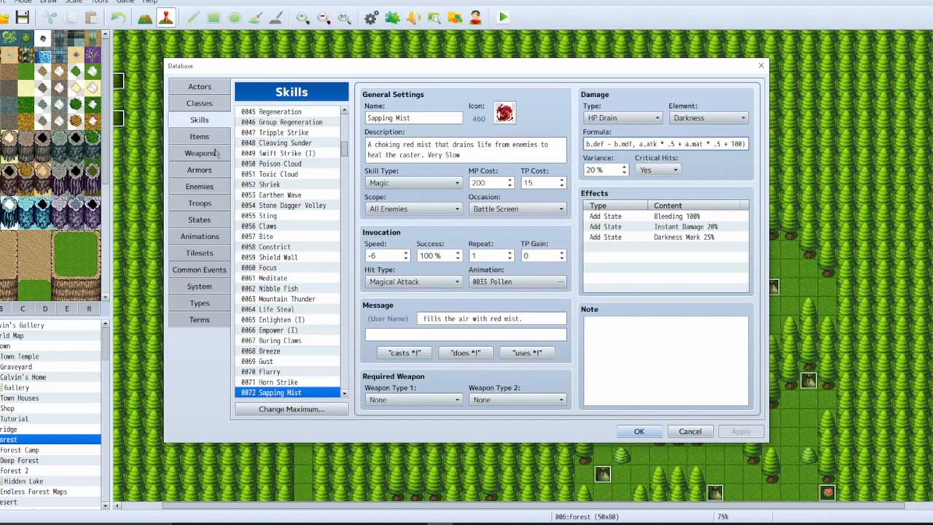
# Step: Check the Hungering Spirit enemy's Attack and M.Attack stats, and compare them with the terms in Sapping Mist's damage formula
pyautogui.click(210, 185)
pyautogui.moveTo(347, 124); pyautogui.dragTo(342, 182)
pyautogui.click(303, 285)
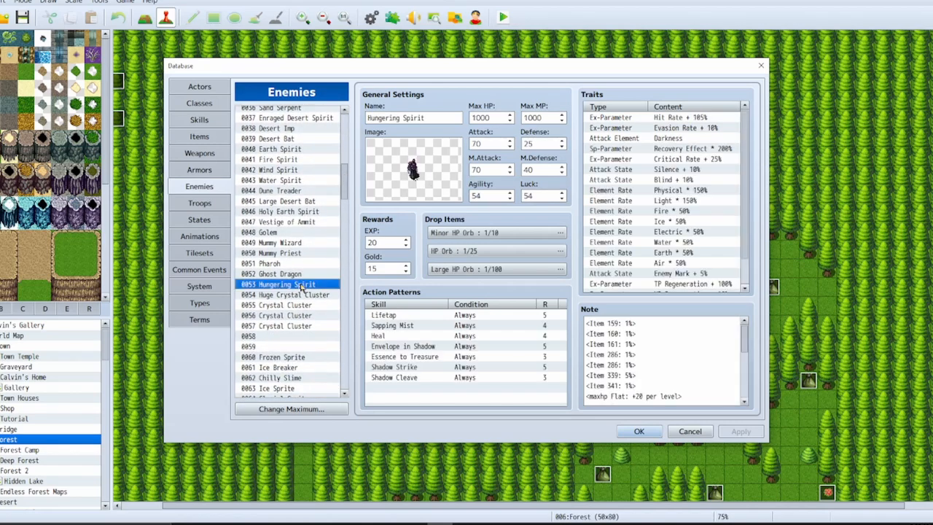
pyautogui.doubleClick(490, 142)
pyautogui.doubleClick(492, 166)
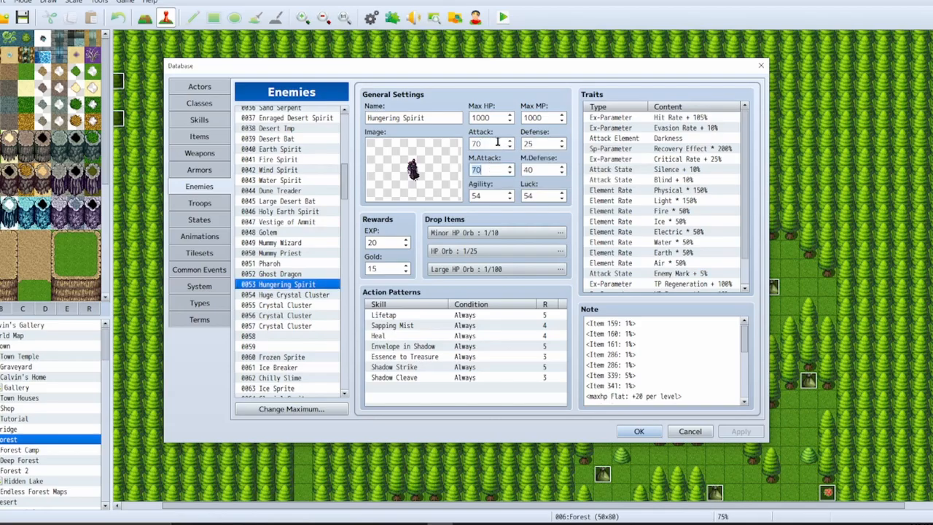
pyautogui.doubleClick(491, 143)
pyautogui.click(199, 119)
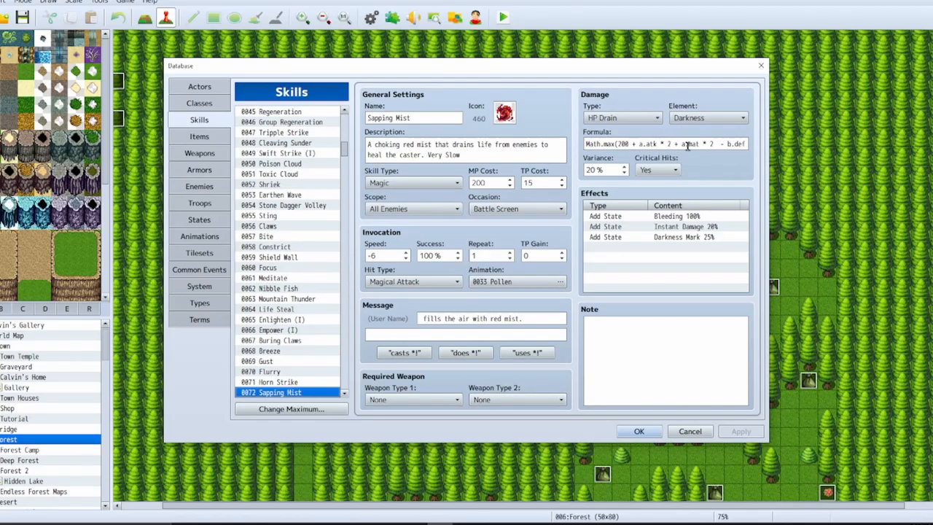
pyautogui.moveTo(687, 145)
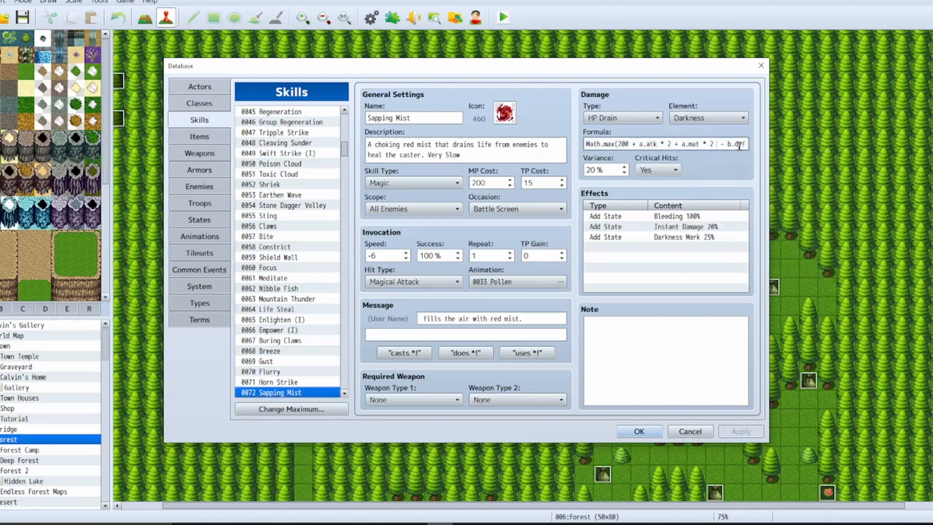
# Step: Review the Hungering Spirit's Attack stat and the per-level stat bonuses in its notes
pyautogui.click(224, 191)
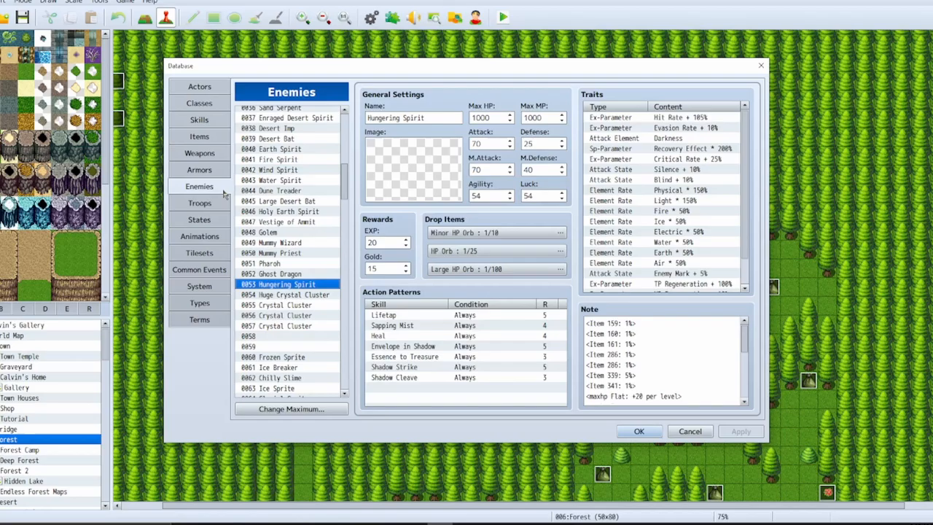
pyautogui.doubleClick(501, 144)
pyautogui.scroll(-2, 668, 350)
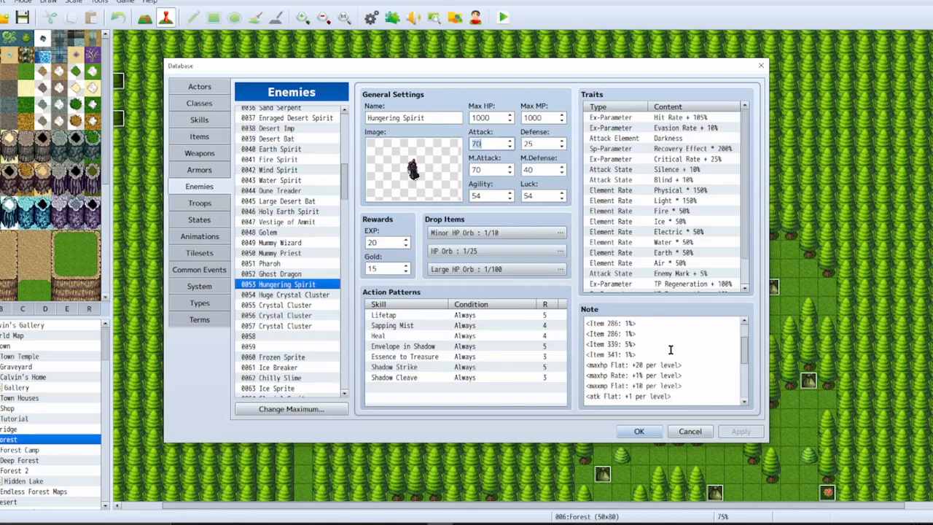
pyautogui.scroll(-3, 671, 350)
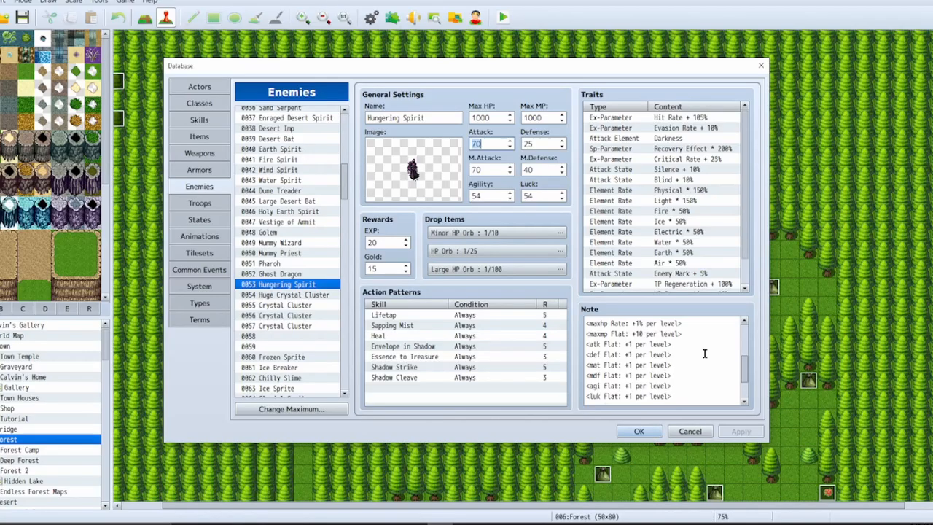
# Step: Go through Sapping Mist's damage formula to its end and back to the beginning
pyautogui.click(199, 120)
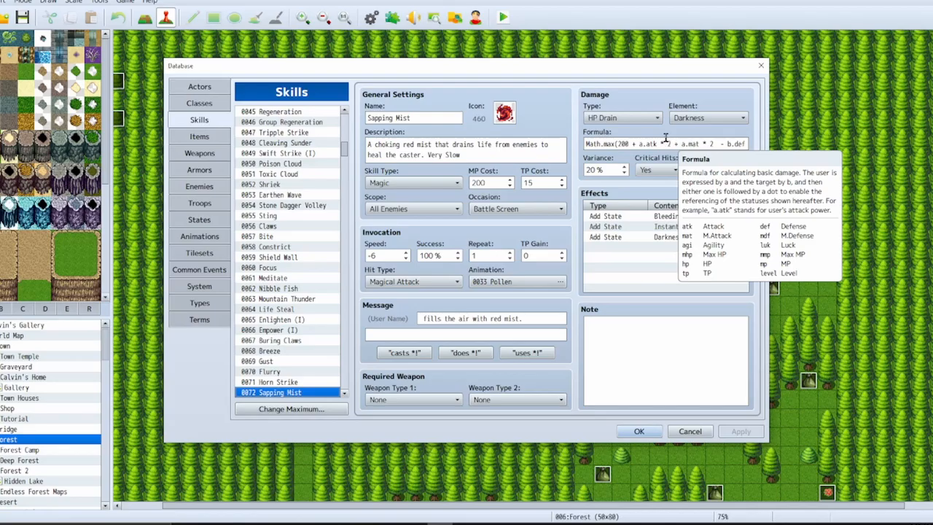
pyautogui.click(632, 142)
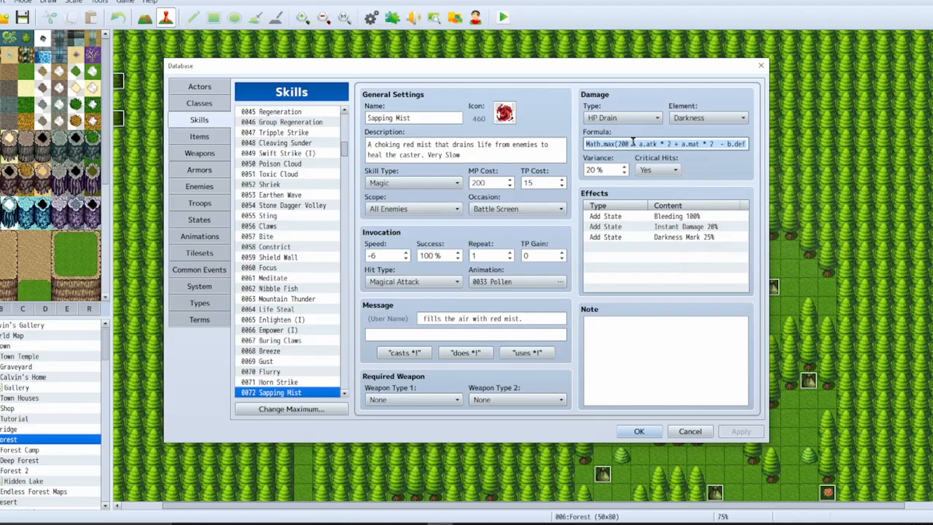
pyautogui.click(678, 147)
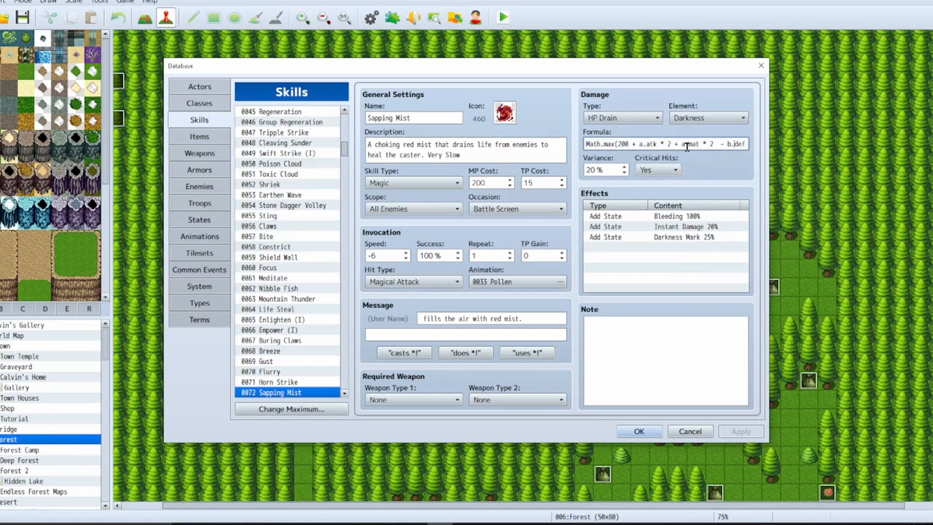
pyautogui.press('Right')
pyautogui.press('Right')
pyautogui.press('Right')
pyautogui.press('Right')
pyautogui.press('Right')
pyautogui.press('Right')
pyautogui.press('Right')
pyautogui.press('Right')
pyautogui.press('Right')
pyautogui.press('Right')
pyautogui.press('Right')
pyautogui.press('Right')
pyautogui.press('Right')
pyautogui.press('Right')
pyautogui.press('Right')
pyautogui.press('Right')
pyautogui.press('Right')
pyautogui.press('Right')
pyautogui.press('Right')
pyautogui.press('Right')
pyautogui.press('Left')
pyautogui.press('Left')
pyautogui.press('Left')
pyautogui.press('Left')
pyautogui.press('Left')
pyautogui.press('Left')
pyautogui.press('Left')
pyautogui.press('Left')
pyautogui.press('Left')
pyautogui.press('Left')
pyautogui.press('Left')
pyautogui.press('Left')
pyautogui.press('Left')
pyautogui.press('Left')
pyautogui.press('Left')
pyautogui.press('Left')
pyautogui.press('Left')
pyautogui.press('Left')
pyautogui.press('Left')
pyautogui.press('Left')
# Step: Examine Sapping Mist's Instant Damage effect and variance alongside both expressions inside Math.max in its damage formula
pyautogui.click(693, 228)
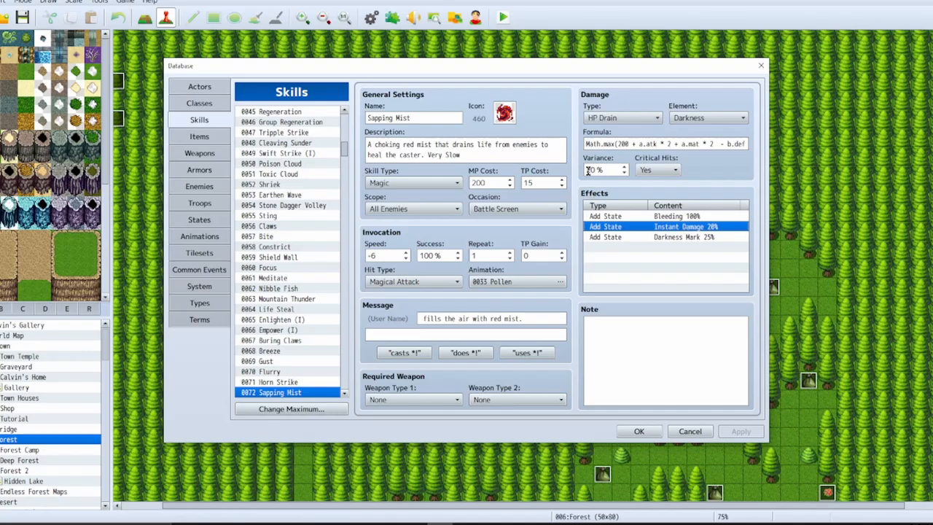
pyautogui.click(721, 145)
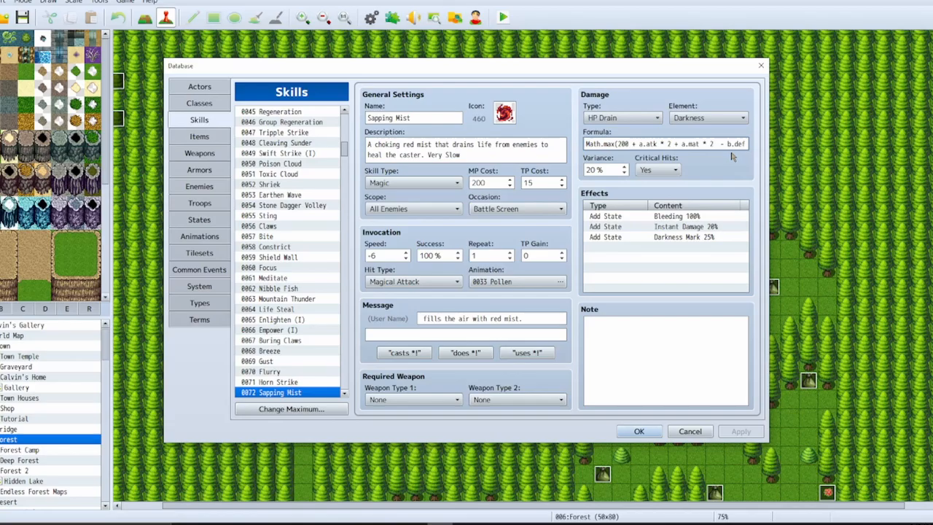
pyautogui.press('Right')
pyautogui.press('Right')
pyautogui.press('Right')
pyautogui.press('Right')
pyautogui.press('Right')
pyautogui.press('Right')
pyautogui.press('Right')
pyautogui.press('Right')
pyautogui.press('Right')
pyautogui.press('Right')
pyautogui.press('Right')
pyautogui.press('Right')
pyautogui.press('Right')
pyautogui.press('Right')
pyautogui.press('Right')
pyautogui.press('Right')
pyautogui.press('Right')
pyautogui.press('Right')
pyautogui.press('Right')
pyautogui.press('Right')
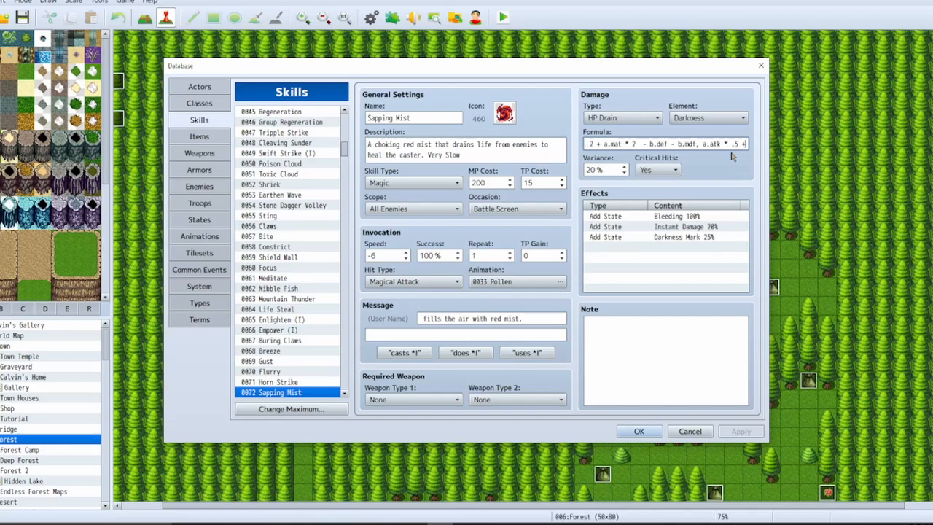
pyautogui.press('Right')
pyautogui.press('Right')
pyautogui.press('Right')
pyautogui.press('Right')
pyautogui.press('Right')
pyautogui.press('Right')
pyautogui.press('Right')
pyautogui.press('Right')
pyautogui.press('Right')
pyautogui.press('Right')
pyautogui.press('Right')
pyautogui.press('Right')
pyautogui.press('Right')
pyautogui.press('Right')
pyautogui.press('Right')
pyautogui.press('Right')
pyautogui.press('Right')
pyautogui.press('Right')
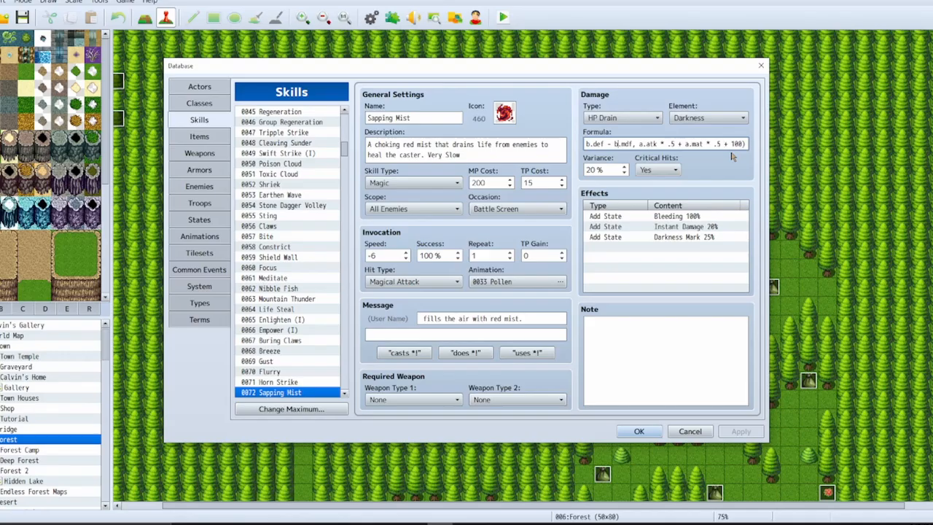
pyautogui.press('Left')
pyautogui.press('Left')
pyautogui.press('Left')
pyautogui.press('Left')
pyautogui.press('Left')
pyautogui.press('Left')
pyautogui.press('Left')
pyautogui.press('Left')
pyautogui.press('Left')
pyautogui.press('Left')
pyautogui.press('Left')
pyautogui.press('Left')
pyautogui.press('Left')
pyautogui.press('Left')
pyautogui.press('Left')
pyautogui.press('Left')
pyautogui.press('Left')
pyautogui.press('Left')
pyautogui.press('Left')
pyautogui.press('Left')
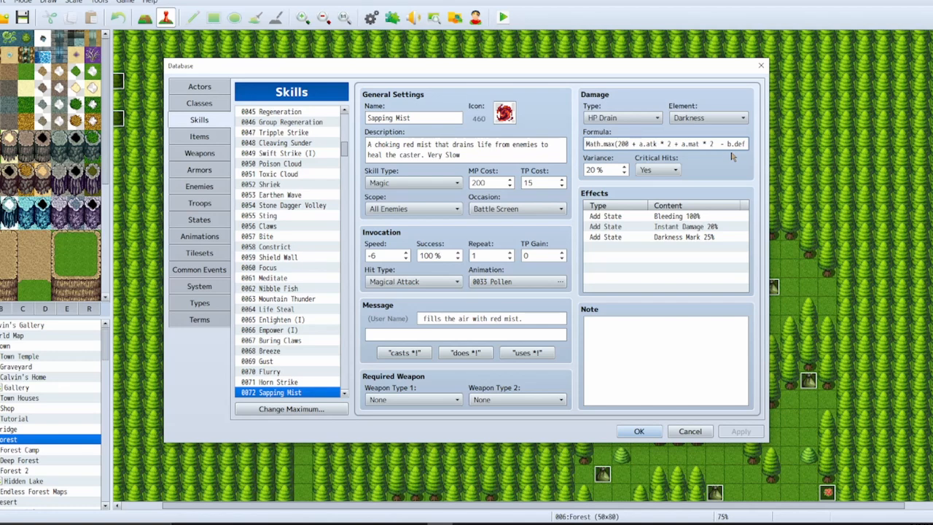
pyautogui.write('- b.mdf, a.atk * .5 + a.mat * .5 + 100)')
pyautogui.moveTo(602, 138)
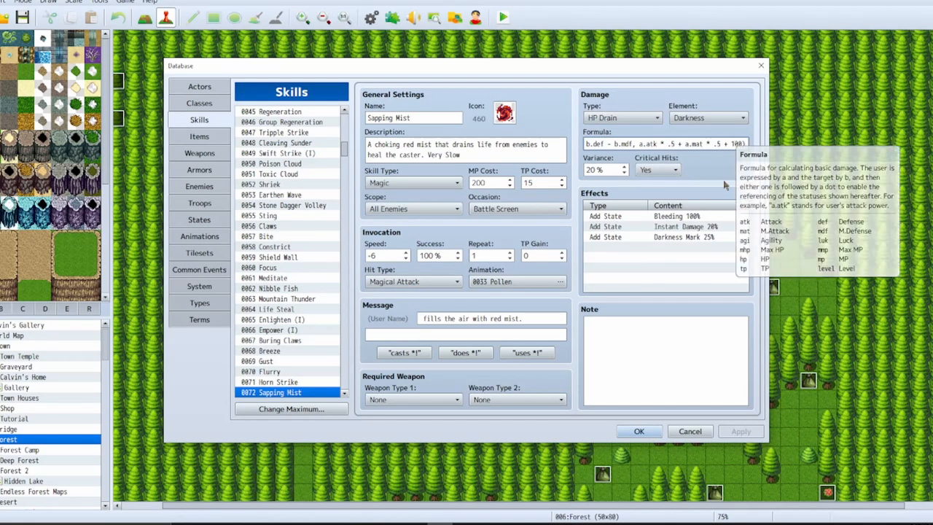
# Step: Remove the Instant Damage 20% state effect from Sapping Mist and apply the database change
pyautogui.click(710, 227)
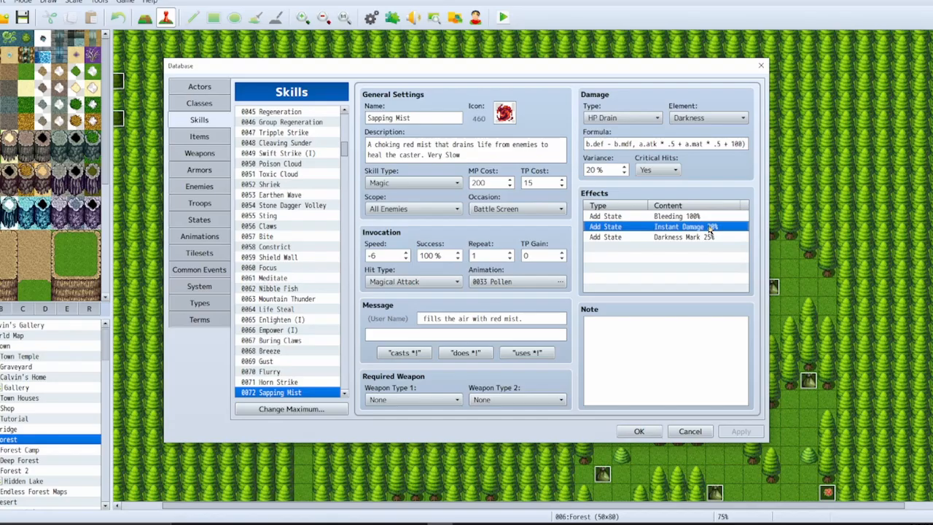
pyautogui.press('Delete')
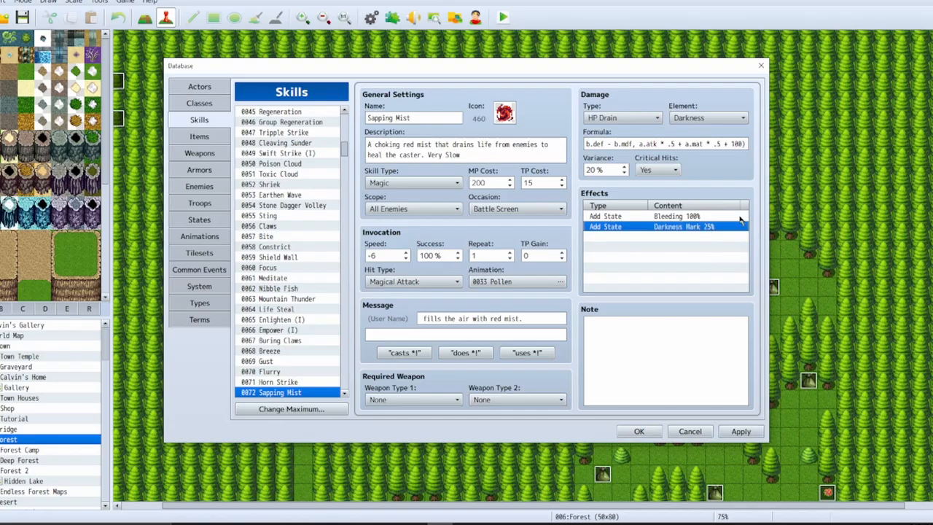
pyautogui.click(742, 433)
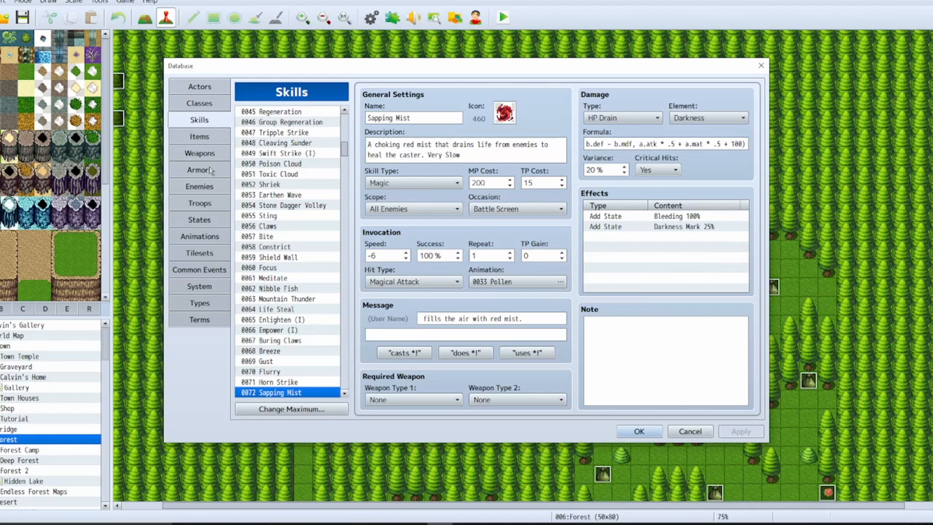
# Step: Inspect the Instant Damage - Tiny and Instant Damage states, including the latter's HP Regeneration trait settings
pyautogui.click(213, 219)
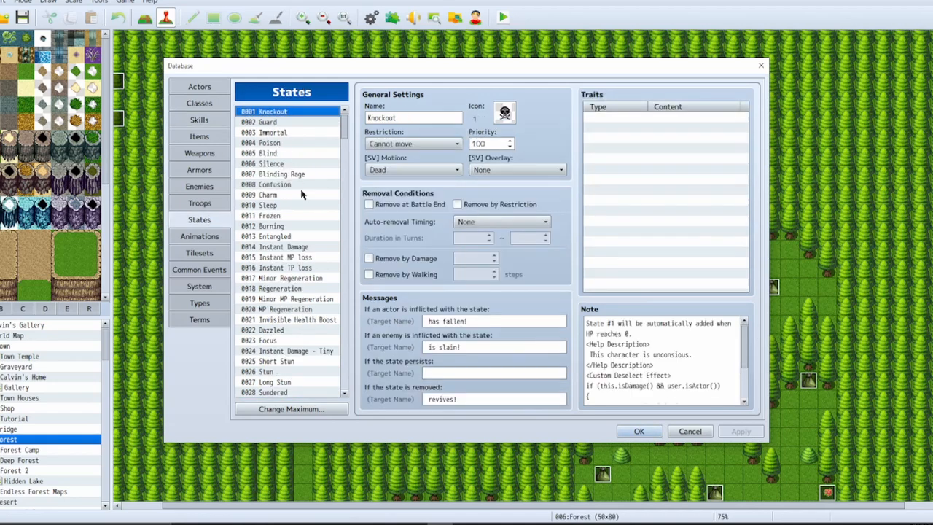
pyautogui.click(300, 351)
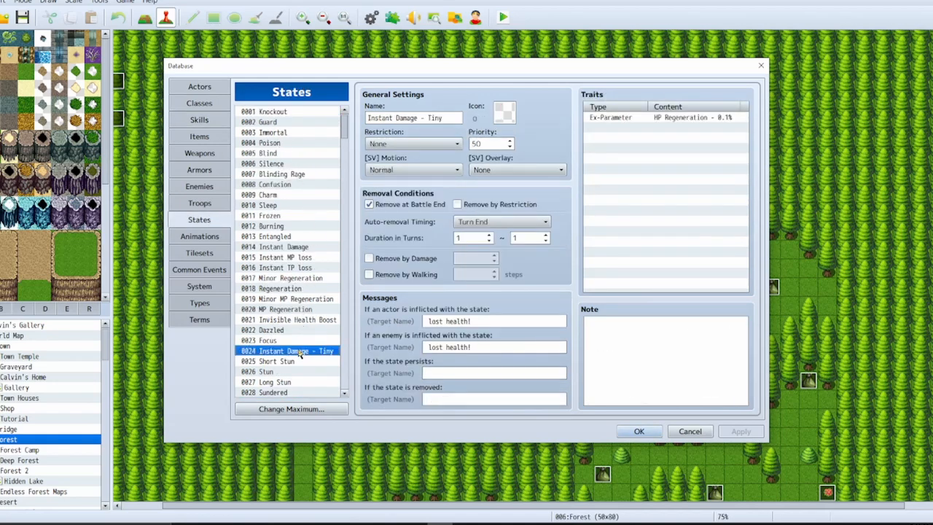
pyautogui.click(295, 237)
pyautogui.click(295, 250)
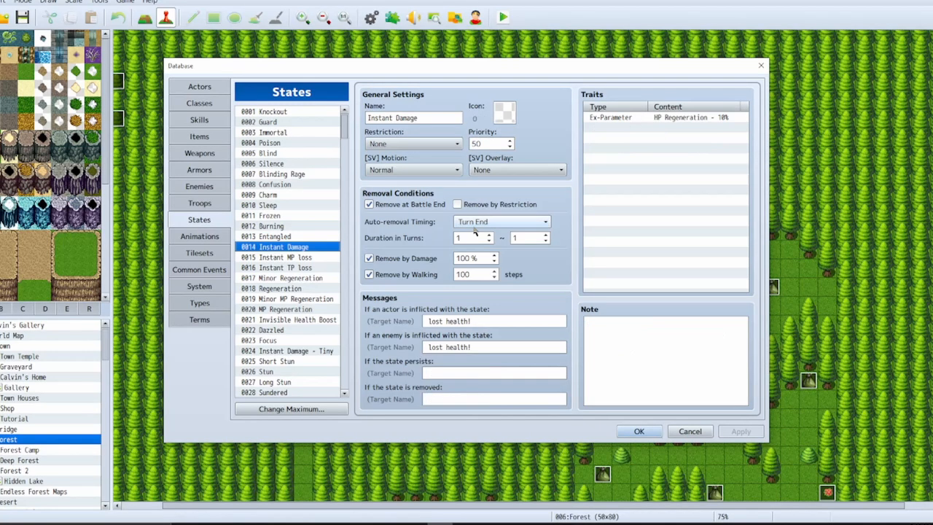
pyautogui.click(710, 119)
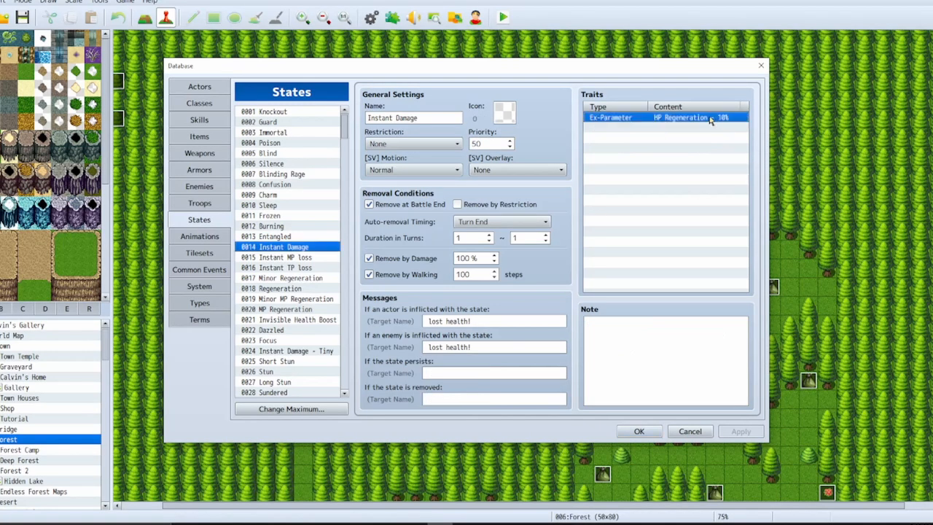
pyautogui.doubleClick(710, 119)
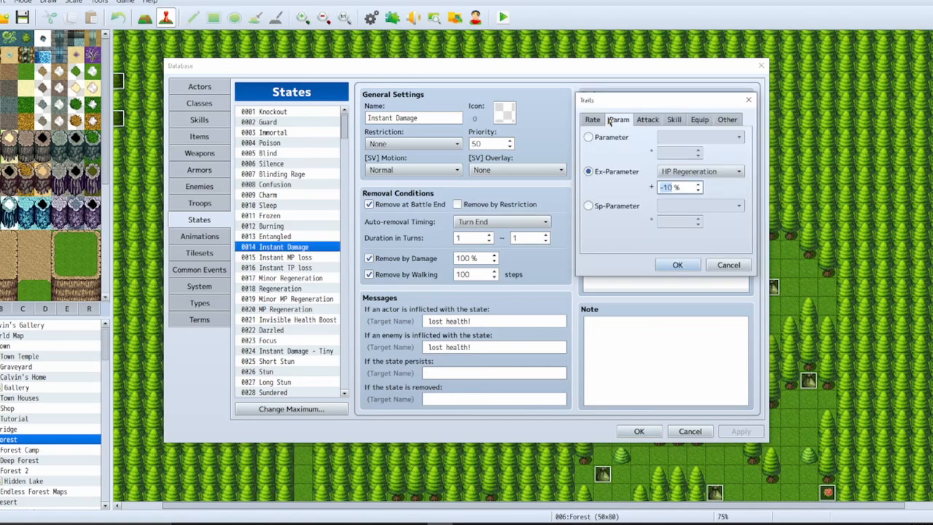
pyautogui.click(678, 265)
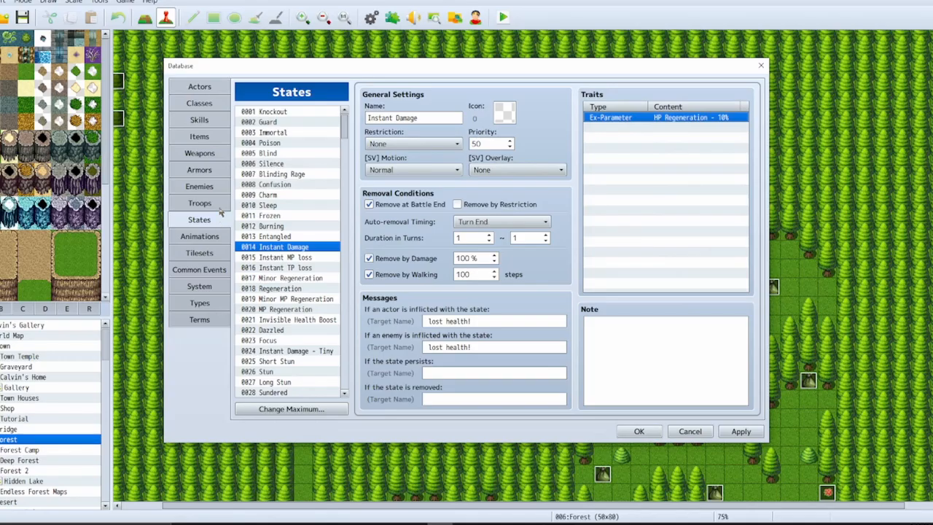
# Step: Look over the traits of the first actor and the Hero class, and return to the Instant Damage state
pyautogui.click(208, 88)
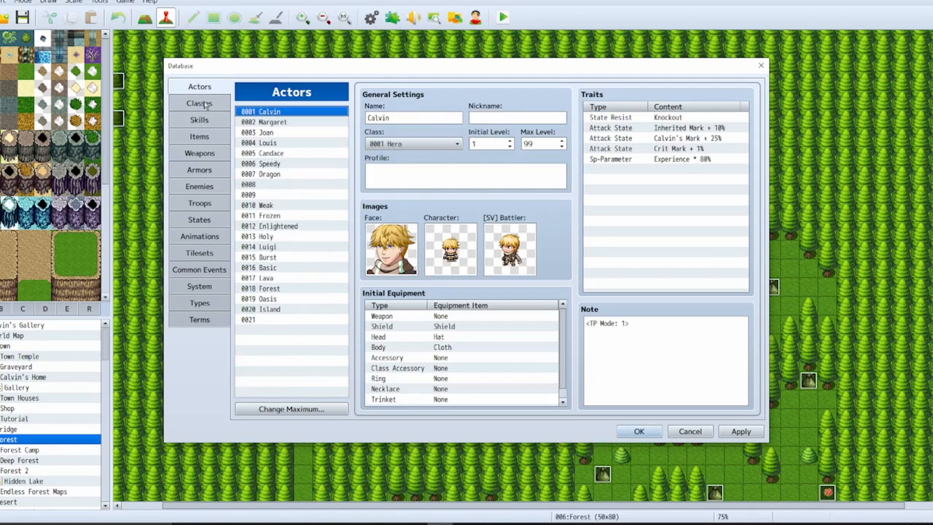
pyautogui.click(206, 102)
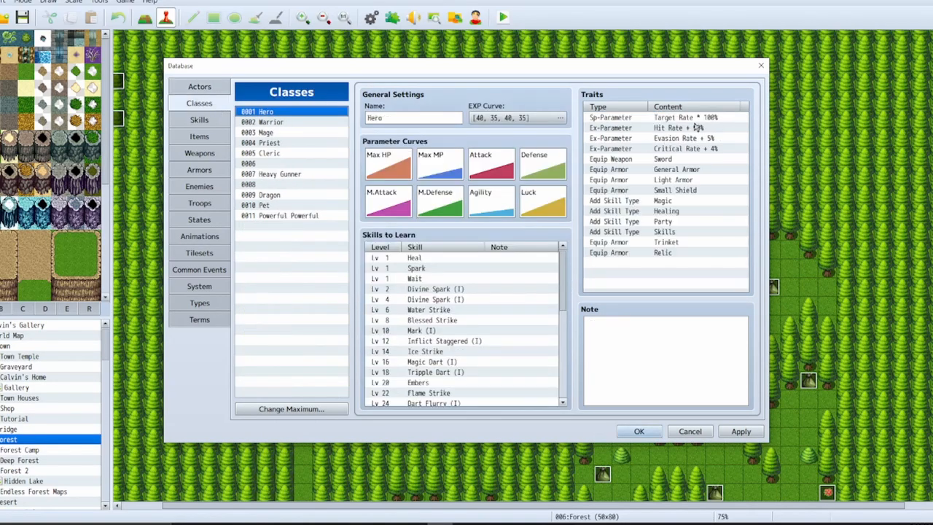
pyautogui.click(212, 88)
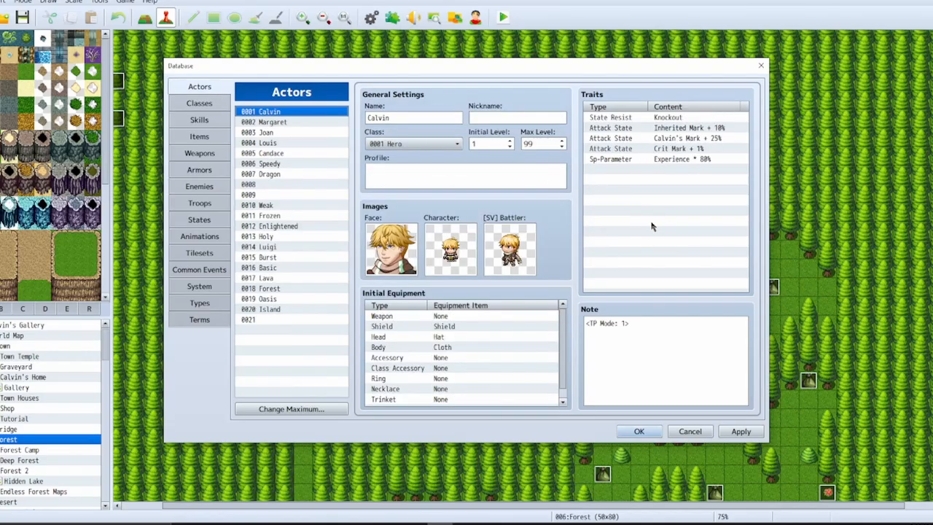
pyautogui.click(201, 204)
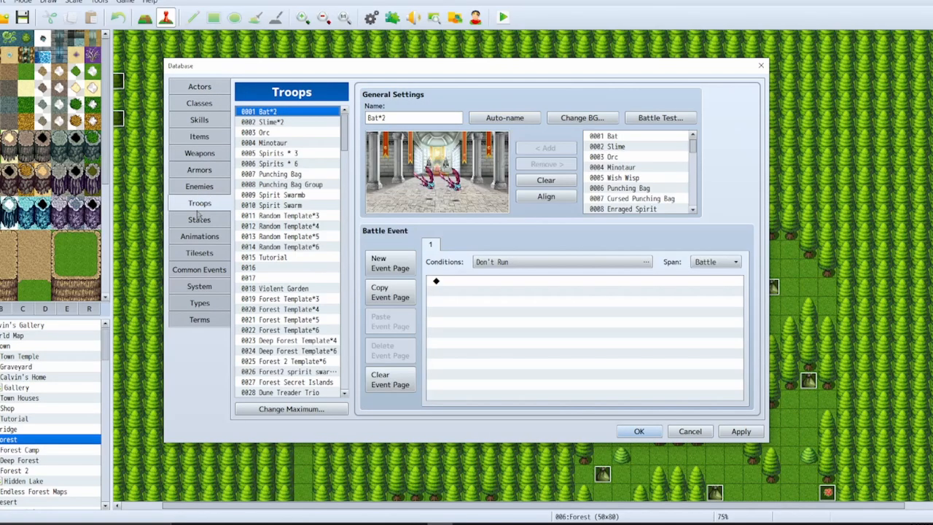
pyautogui.click(208, 222)
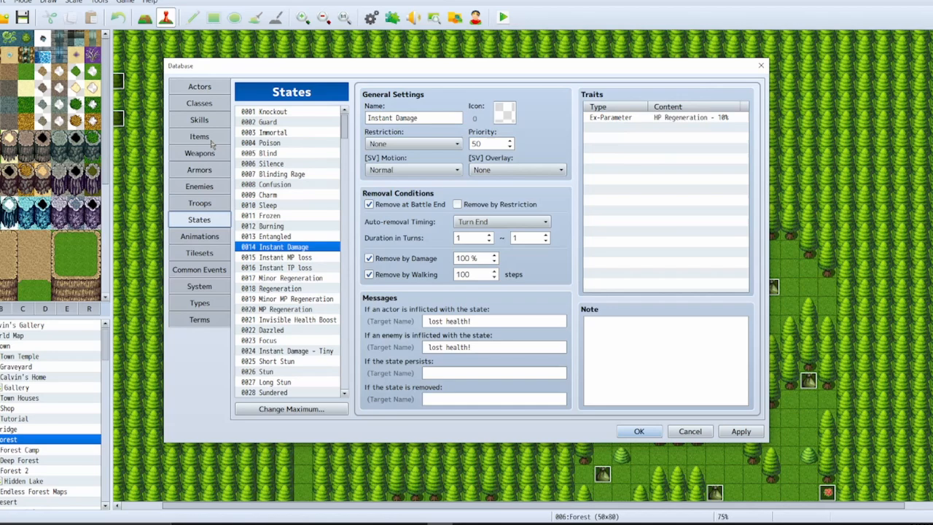
# Step: Review the Hungering Spirit's full trait list, including its attack states, Darkness Mark and Physical element rate
pyautogui.click(208, 186)
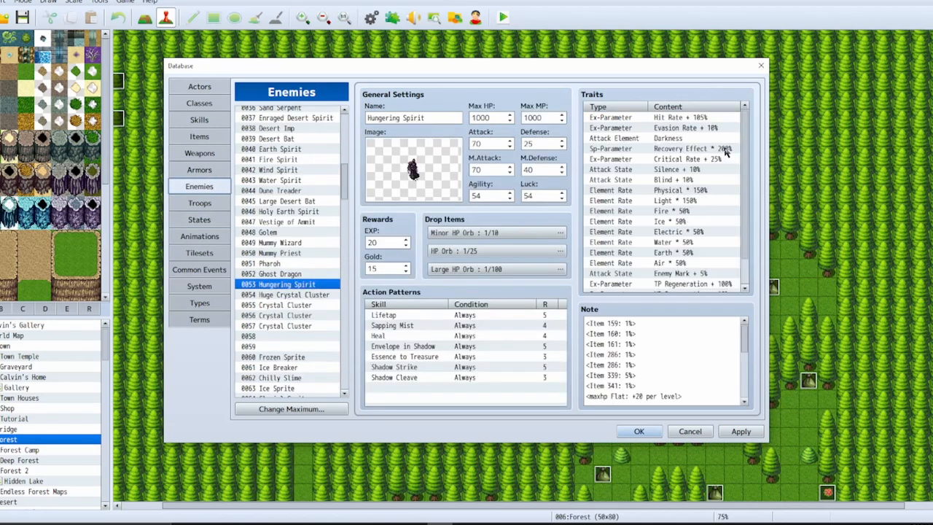
pyautogui.scroll(-1, 704, 148)
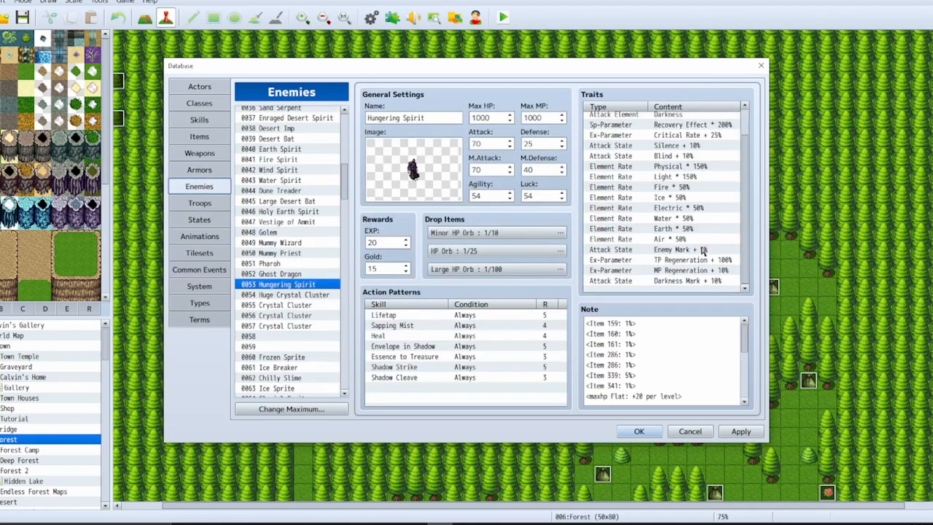
pyautogui.click(713, 283)
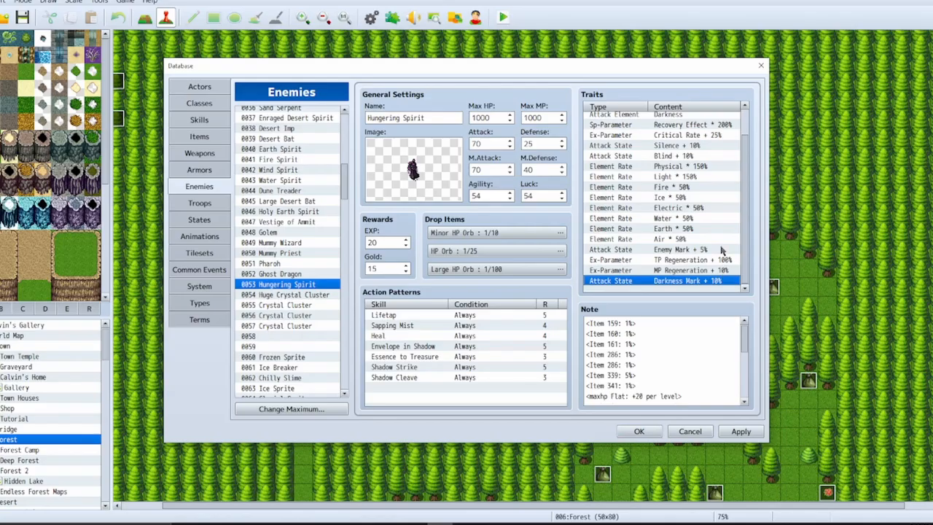
pyautogui.click(707, 156)
pyautogui.click(707, 166)
pyautogui.scroll(2, 710, 185)
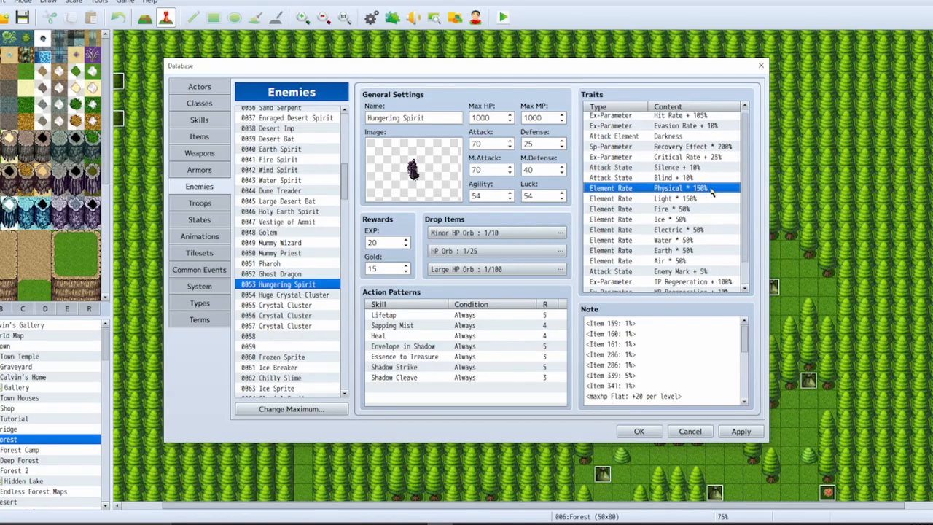
# Step: Examine the Hungering Spirit's attack element, hit rate, evasion, recovery and critical traits, along with its per-level stat notetags
pyautogui.click(712, 139)
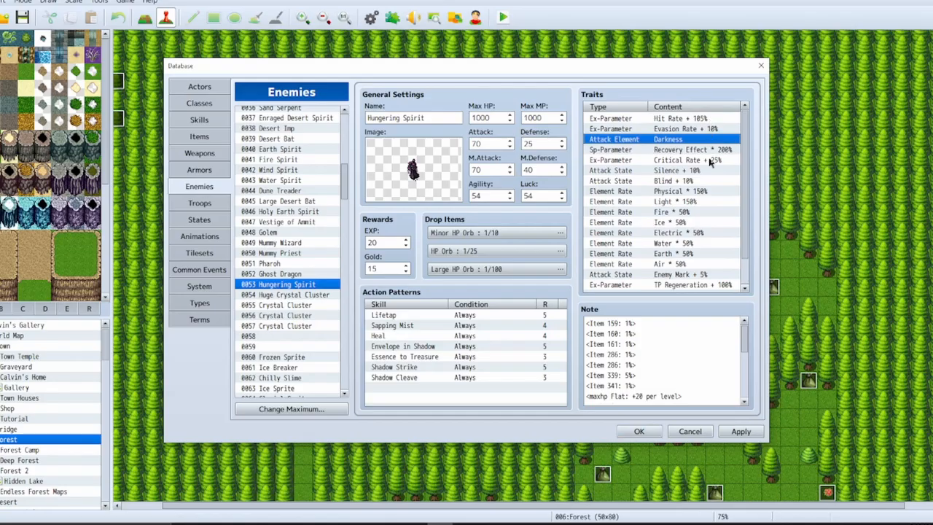
pyautogui.scroll(-4, 672, 364)
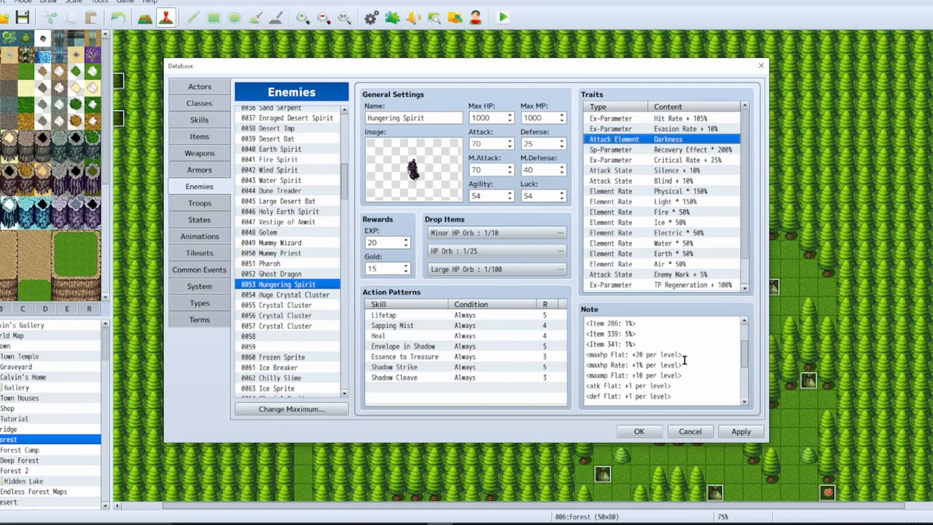
pyautogui.scroll(4, 712, 367)
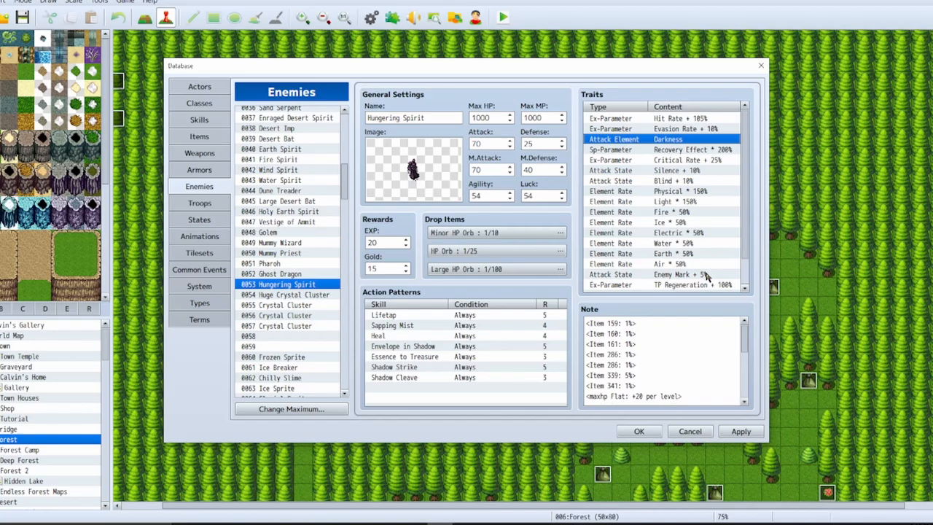
pyautogui.click(717, 150)
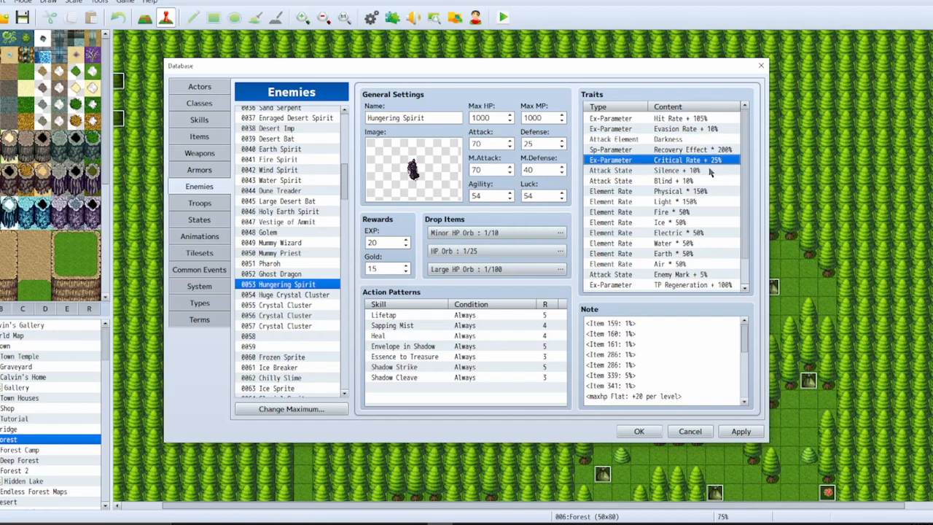
pyautogui.click(718, 130)
pyautogui.click(719, 120)
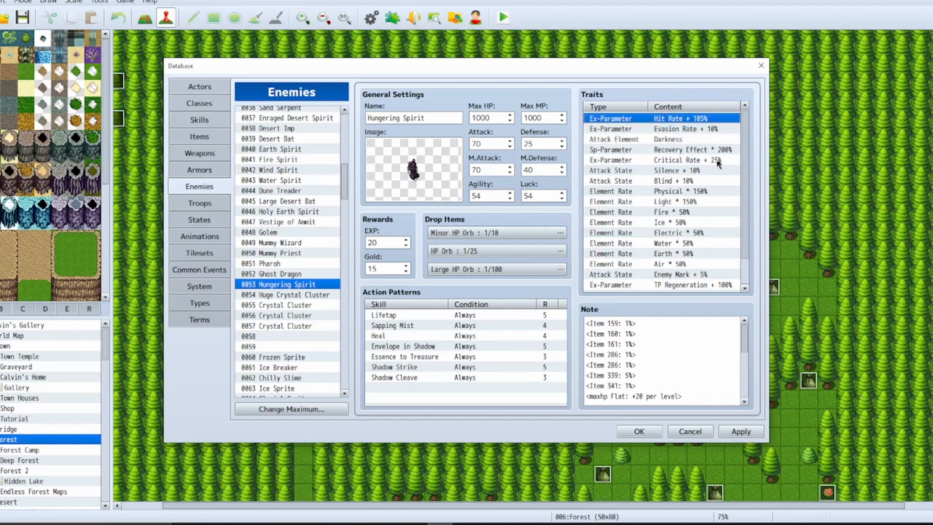
pyautogui.click(718, 162)
# Step: Disable critical hits for the Sapping Mist skill
pyautogui.click(210, 136)
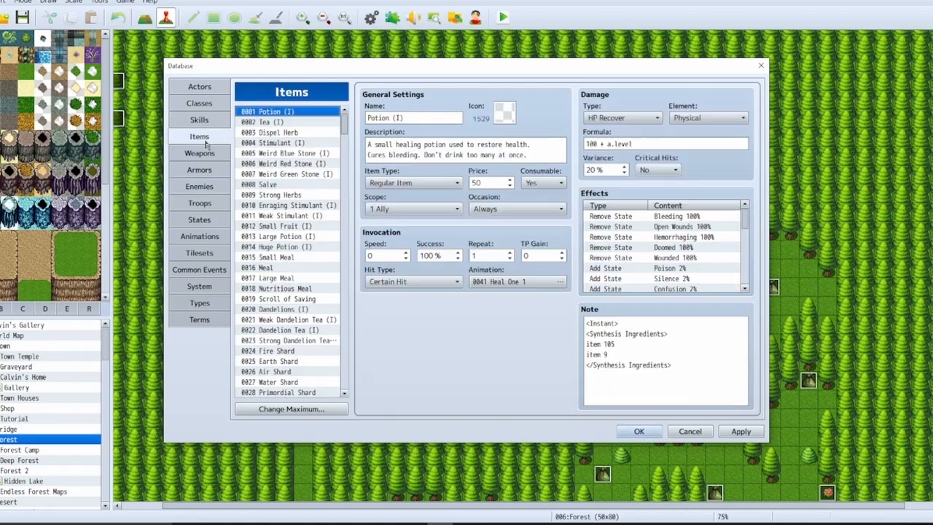
pyautogui.click(199, 119)
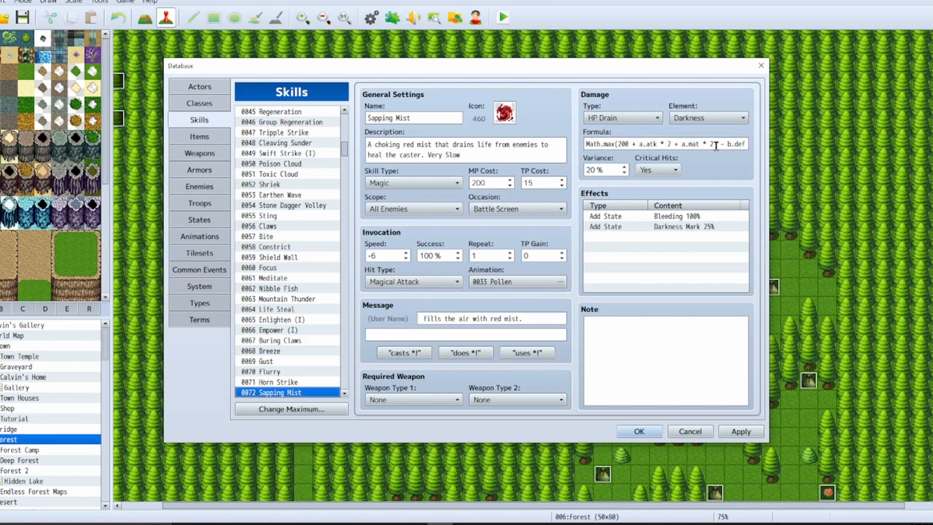
pyautogui.click(662, 170)
pyautogui.click(648, 194)
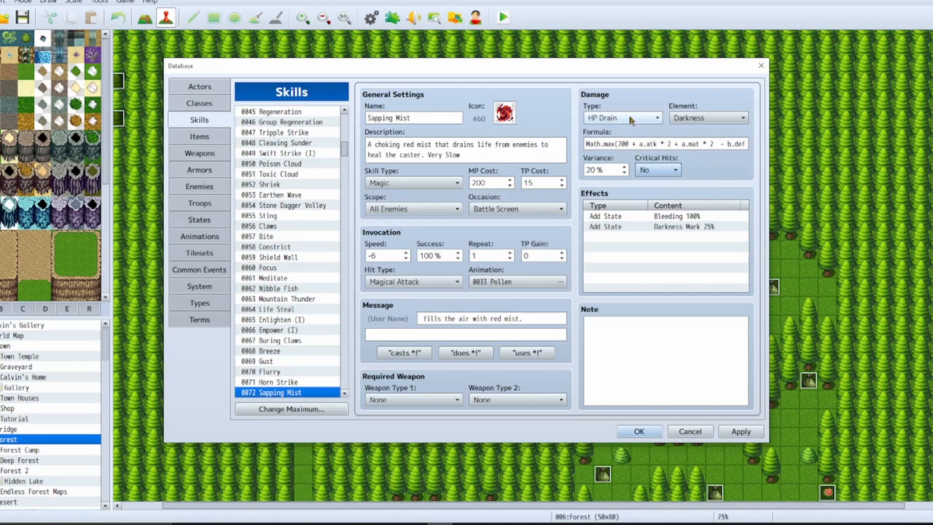
pyautogui.scroll(-1, 261, 312)
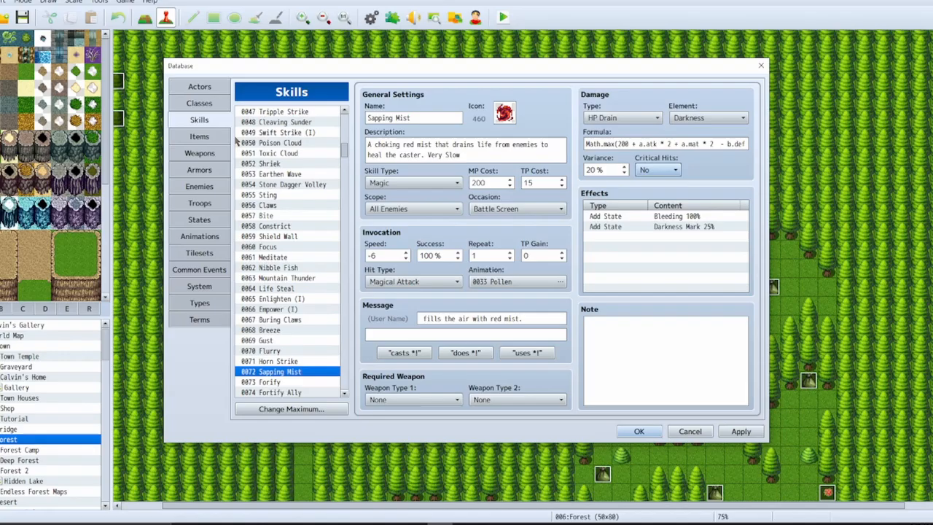
# Step: Check Sapping Mist in the Hungering Spirit's action patterns and the enemy's Recovery Effect trait
pyautogui.click(199, 186)
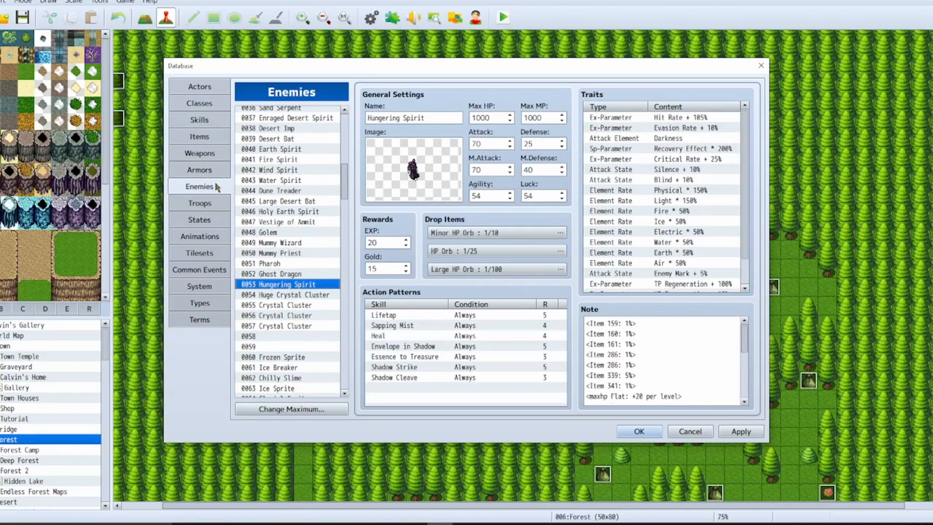
pyautogui.click(435, 325)
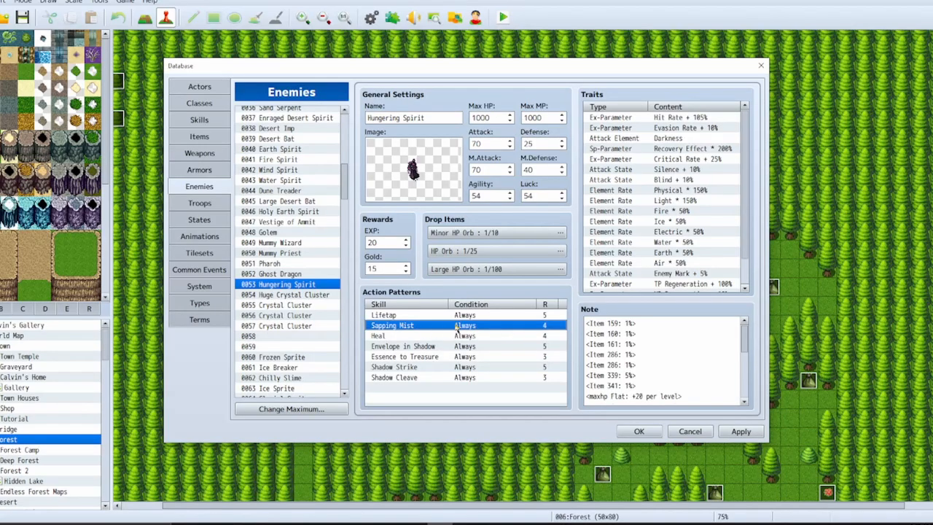
pyautogui.scroll(-1, 729, 287)
pyautogui.scroll(1, 727, 262)
pyautogui.click(694, 150)
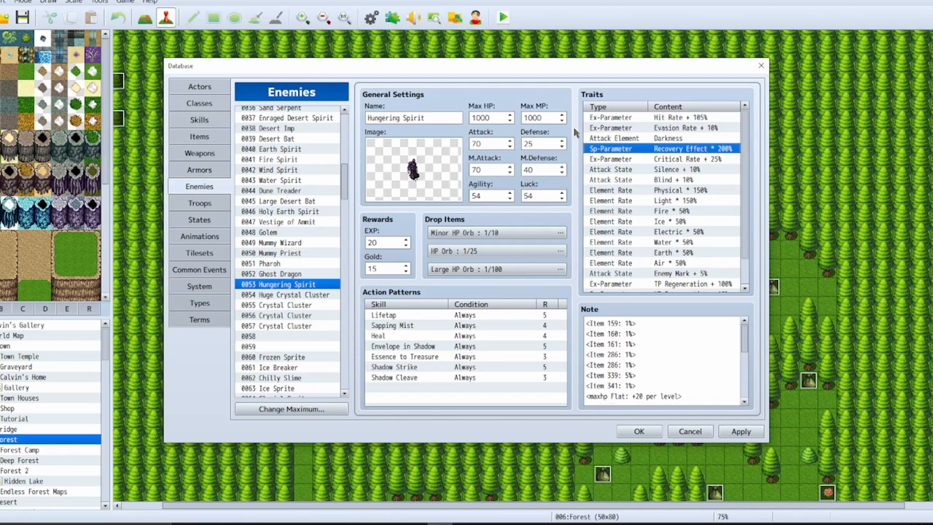
# Step: Look over Sapping Mist's damage type options, formula and effects, keeping the type at HP Drain
pyautogui.click(218, 121)
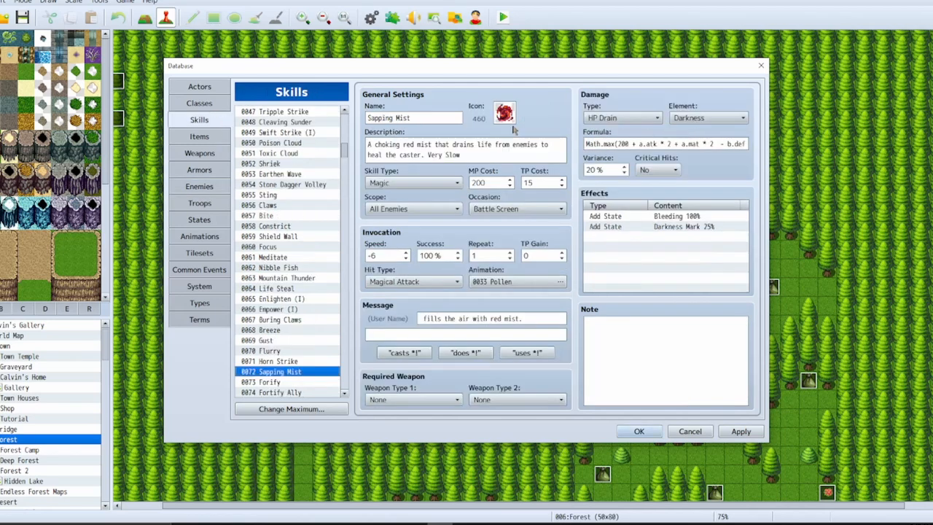
pyautogui.click(607, 121)
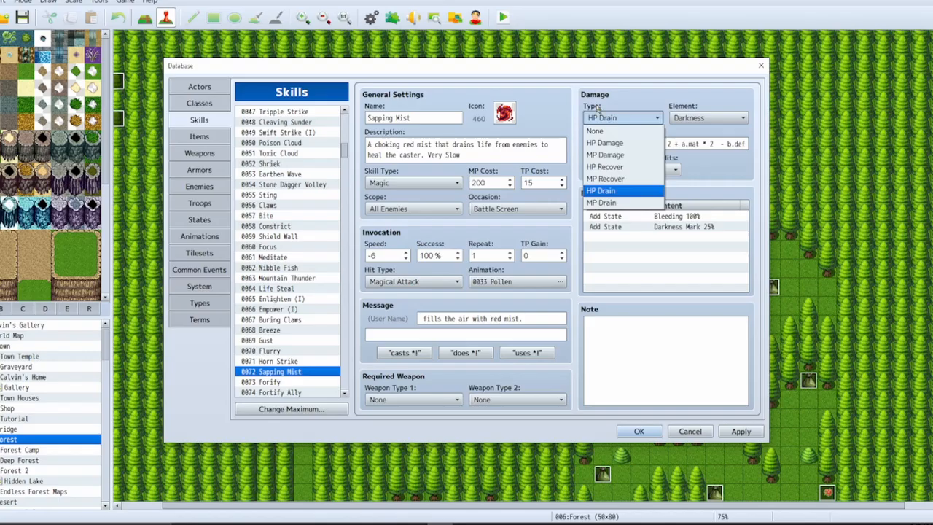
pyautogui.click(596, 107)
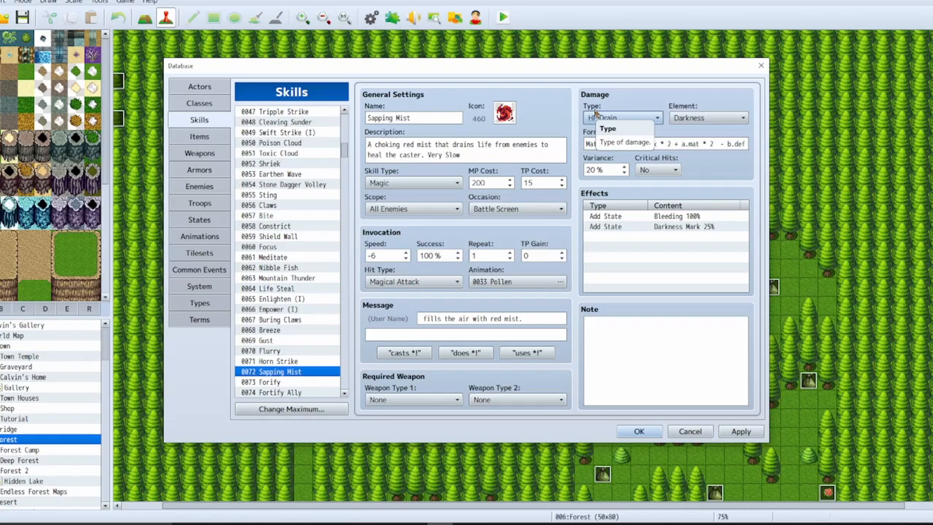
pyautogui.moveTo(313, 523)
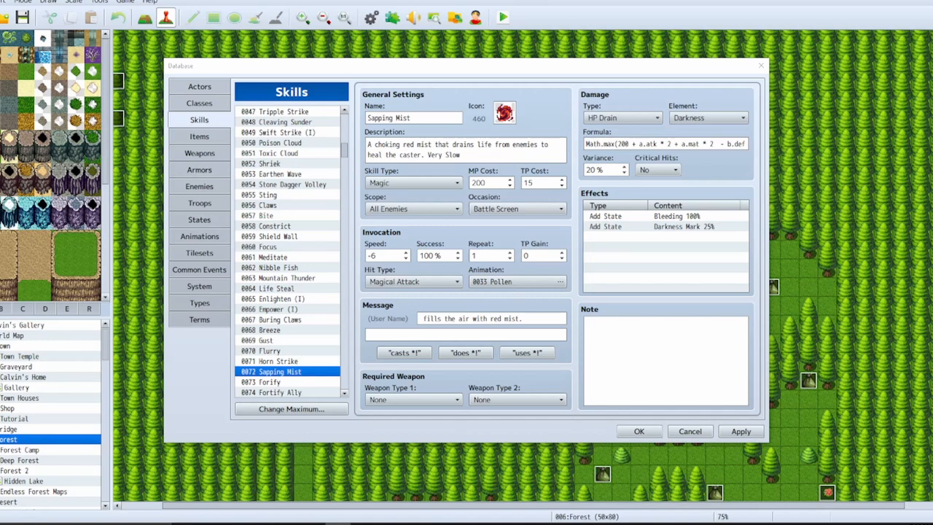
pyautogui.click(656, 237)
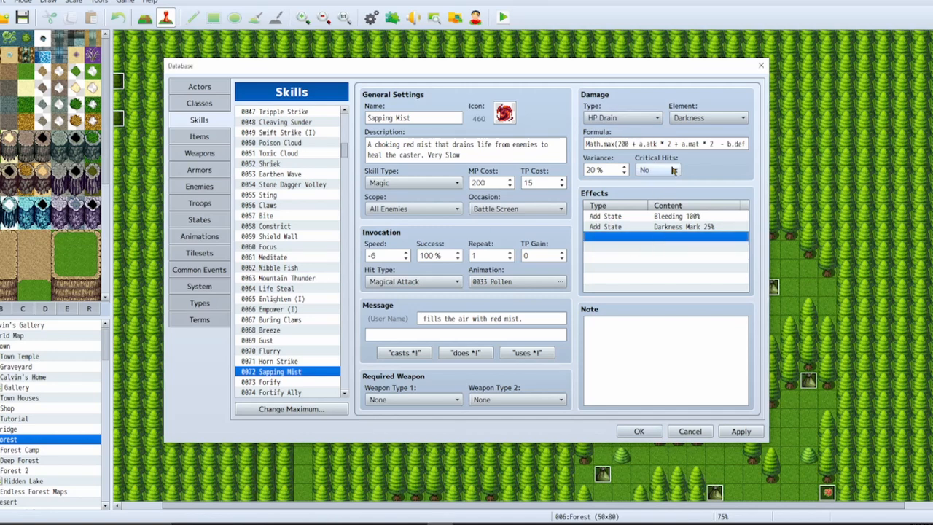
pyautogui.moveTo(675, 166)
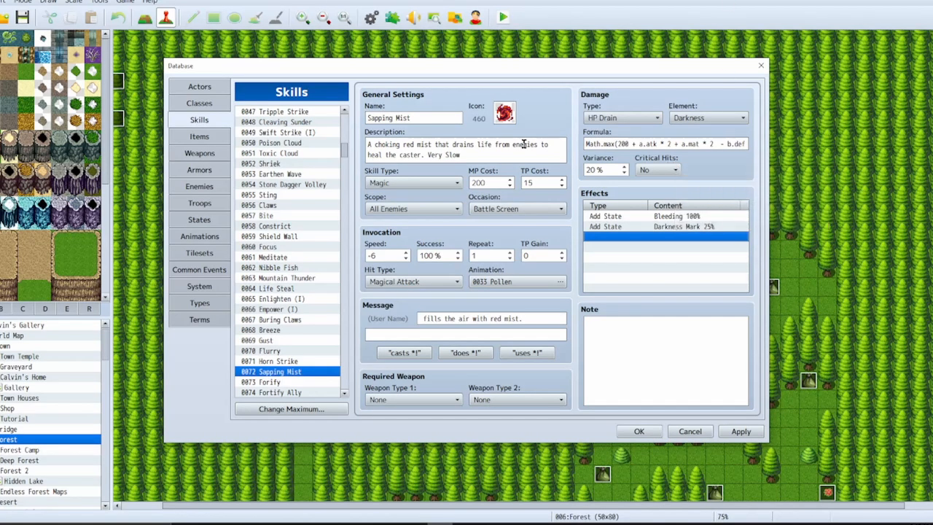
# Step: Remove the leading "200 + " from Sapping Mist's damage formula so it starts with Math.max(a.atk * 2
pyautogui.doubleClick(622, 143)
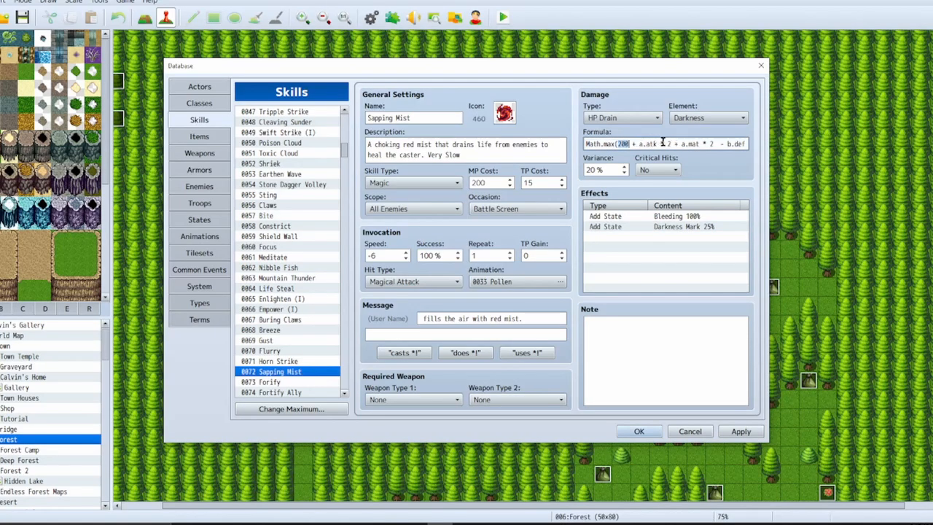
pyautogui.click(653, 145)
pyautogui.press('BackSpace')
pyautogui.press('BackSpace')
pyautogui.press('BackSpace')
pyautogui.press('BackSpace')
pyautogui.press('BackSpace')
pyautogui.press('BackSpace')
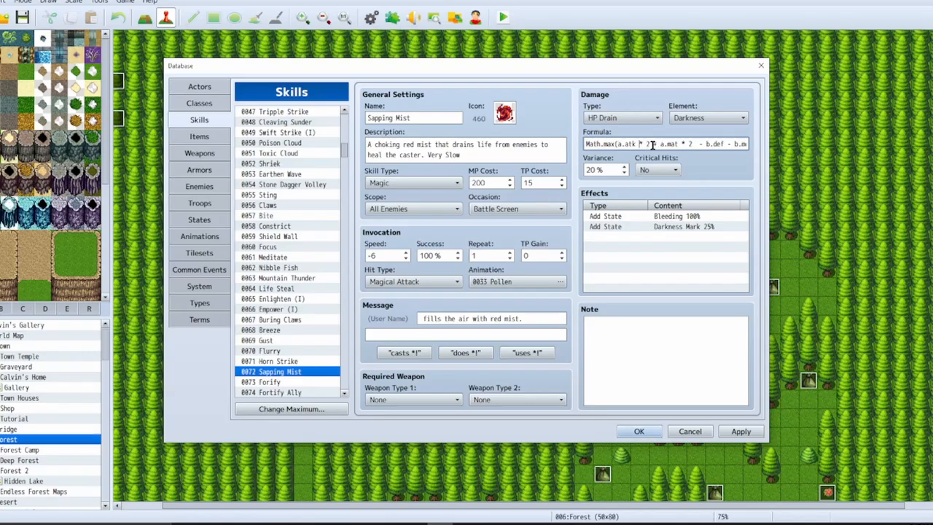
# Step: Delete the flat bonus closing Sapping Mist's formula so it ends with a.mat * .5), and apply the database change
pyautogui.press('Right')
pyautogui.press('Right')
pyautogui.press('Right')
pyautogui.press('Right')
pyautogui.press('Right')
pyautogui.press('Right')
pyautogui.press('Right')
pyautogui.press('Right')
pyautogui.press('Right')
pyautogui.press('Right')
pyautogui.press('Right')
pyautogui.press('Right')
pyautogui.press('Right')
pyautogui.press('Right')
pyautogui.press('Right')
pyautogui.press('Right')
pyautogui.press('Right')
pyautogui.press('Right')
pyautogui.press('Right')
pyautogui.press('Right')
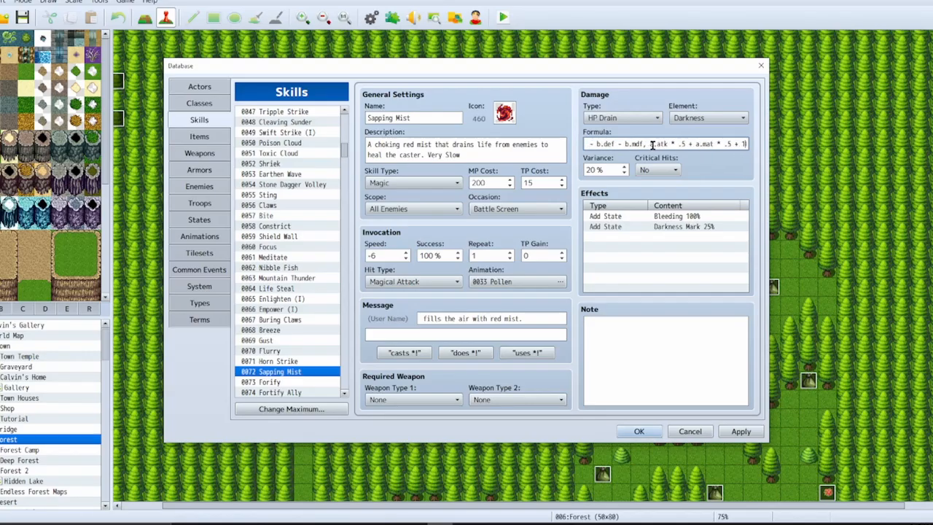
pyautogui.press('Left')
pyautogui.press('BackSpace')
pyautogui.press('BackSpace')
pyautogui.press('BackSpace')
pyautogui.press('BackSpace')
pyautogui.press('BackSpace')
pyautogui.press('BackSpace')
pyautogui.click(741, 430)
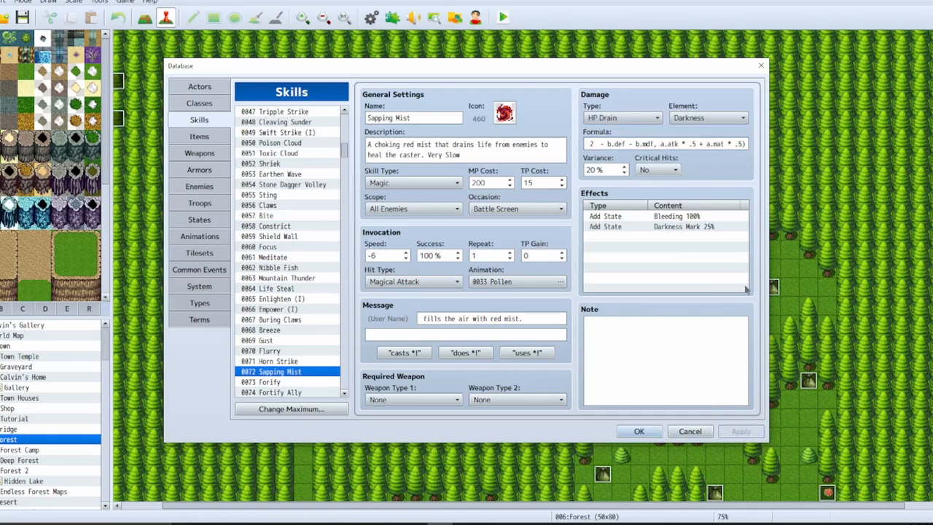
# Step: Compare the Hungering Spirit's stats and traits with Ghost Dragon, the crystal clusters, Golem, Vestige of Ammit and Holy Earth Spirit
pyautogui.click(209, 187)
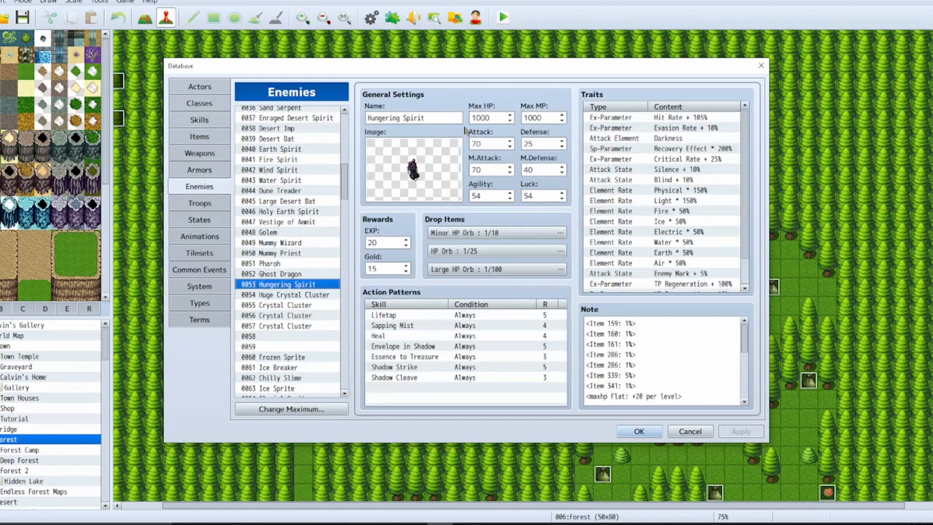
pyautogui.click(300, 275)
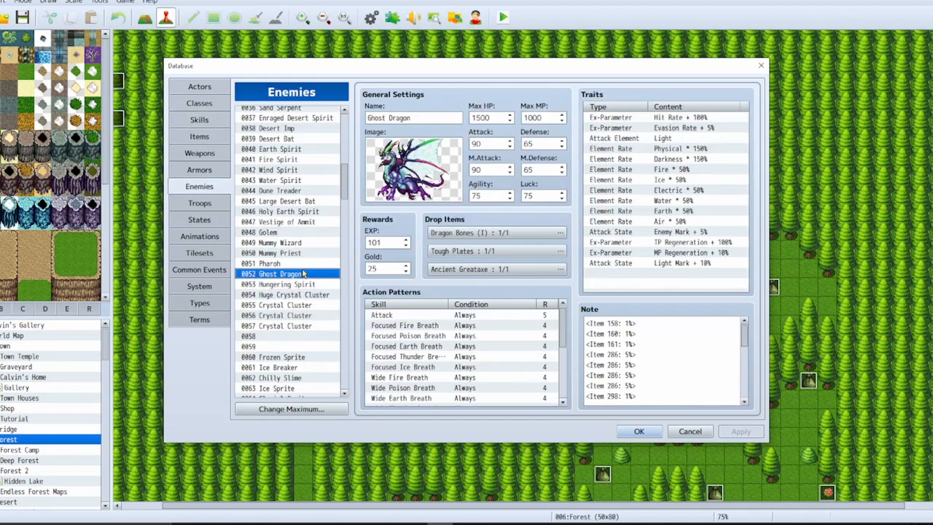
pyautogui.click(297, 284)
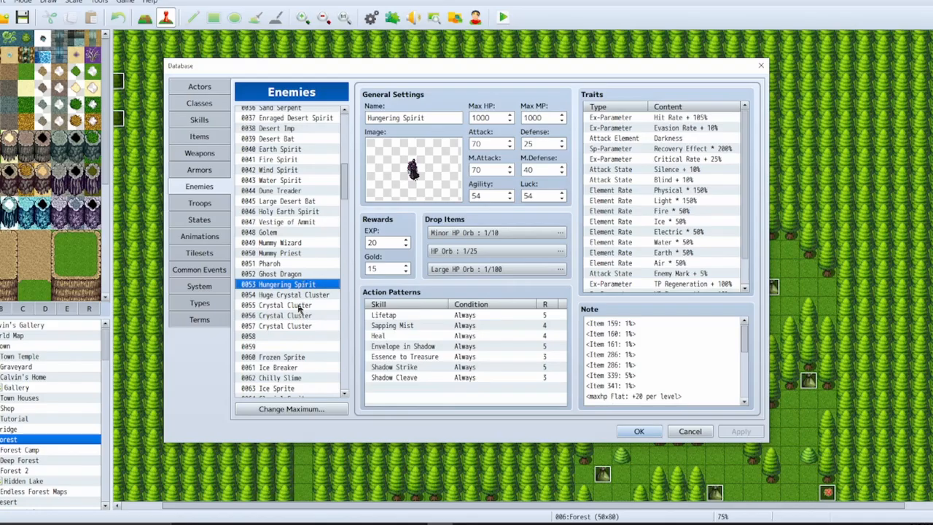
pyautogui.click(299, 305)
pyautogui.click(300, 316)
pyautogui.click(301, 325)
pyautogui.click(307, 294)
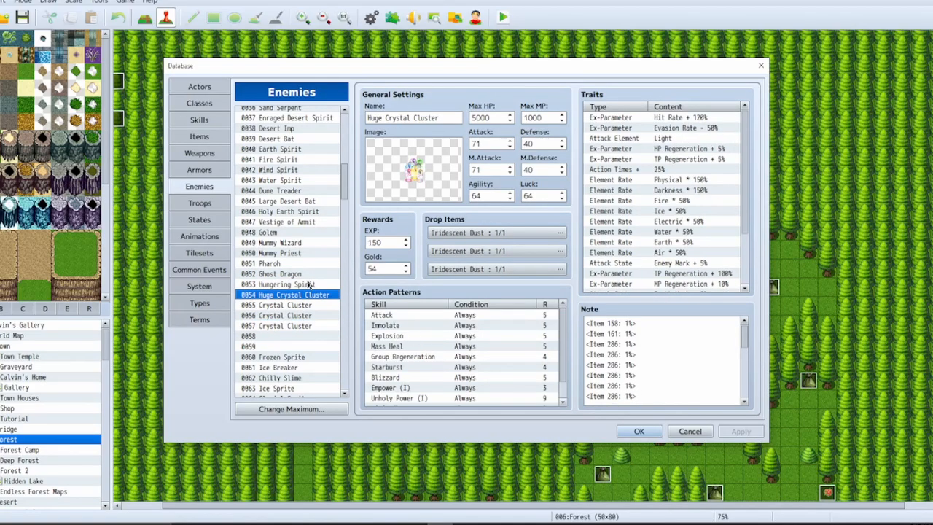
pyautogui.click(307, 284)
pyautogui.click(300, 233)
pyautogui.click(303, 222)
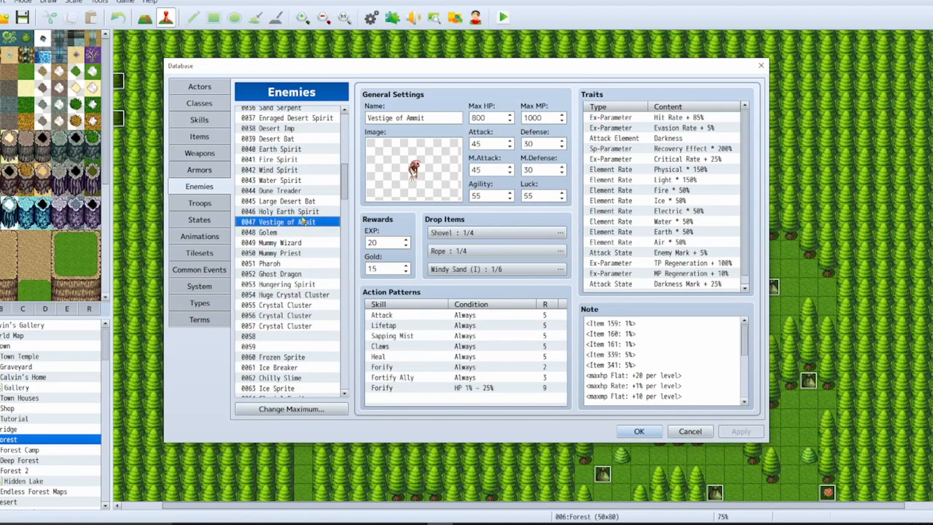
pyautogui.click(303, 212)
pyautogui.click(296, 285)
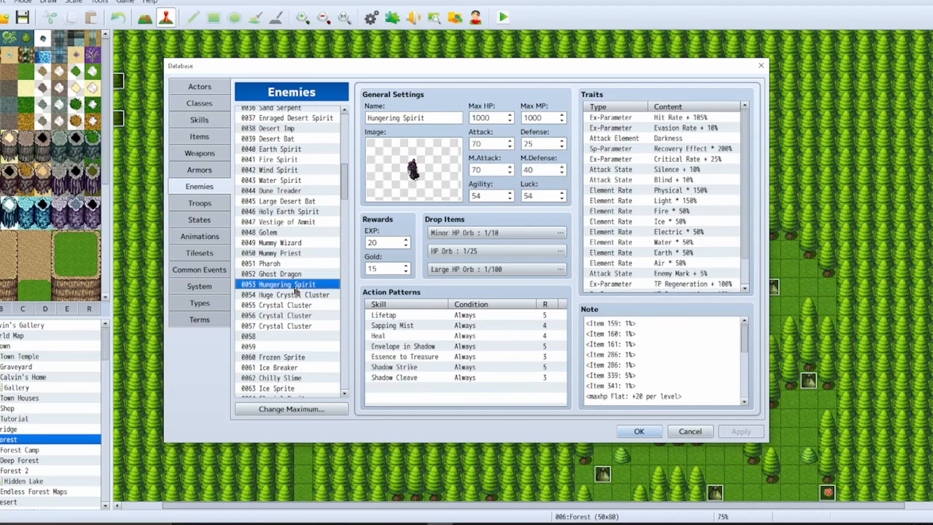
pyautogui.scroll(-1, 660, 237)
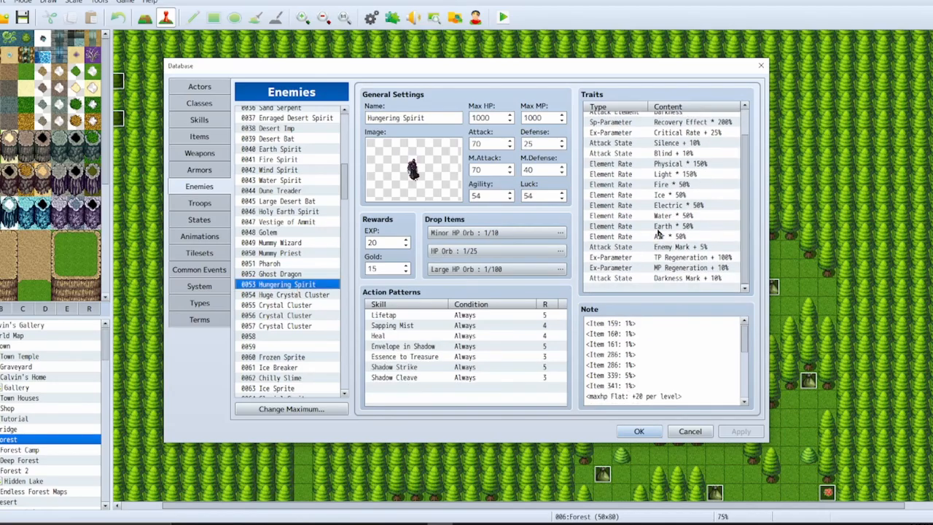
pyautogui.scroll(1, 663, 235)
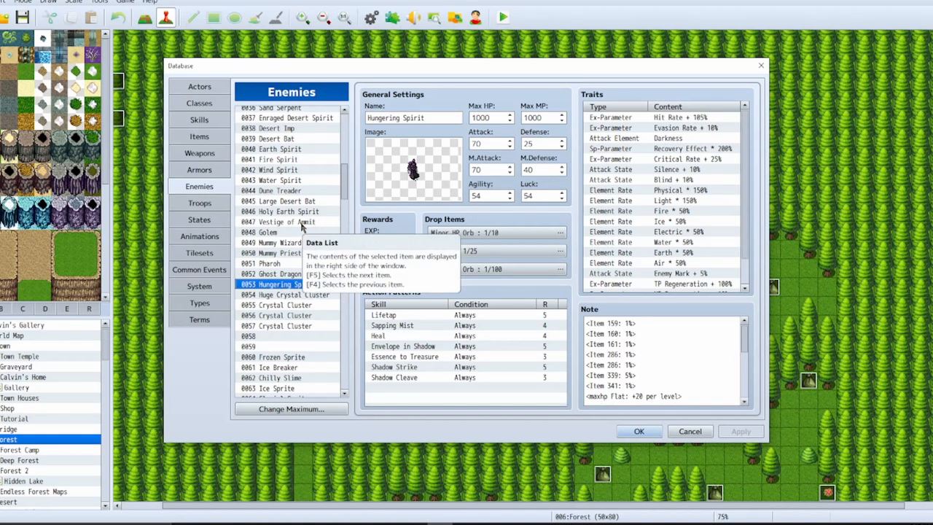
# Step: Set the Hungering Spirit's Agility to 50 after checking its per-level notetags, and apply and close the database
pyautogui.doubleClick(495, 194)
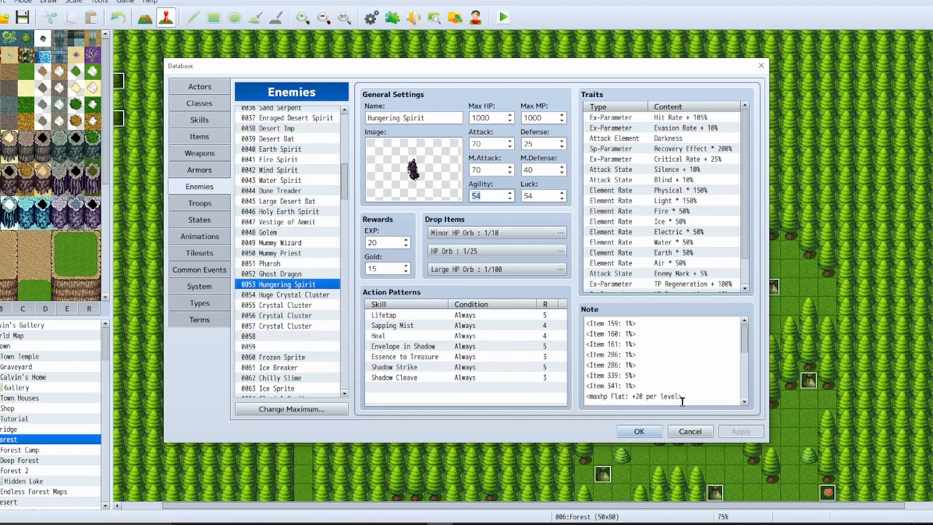
pyautogui.scroll(-5, 678, 356)
pyautogui.scroll(1, 650, 383)
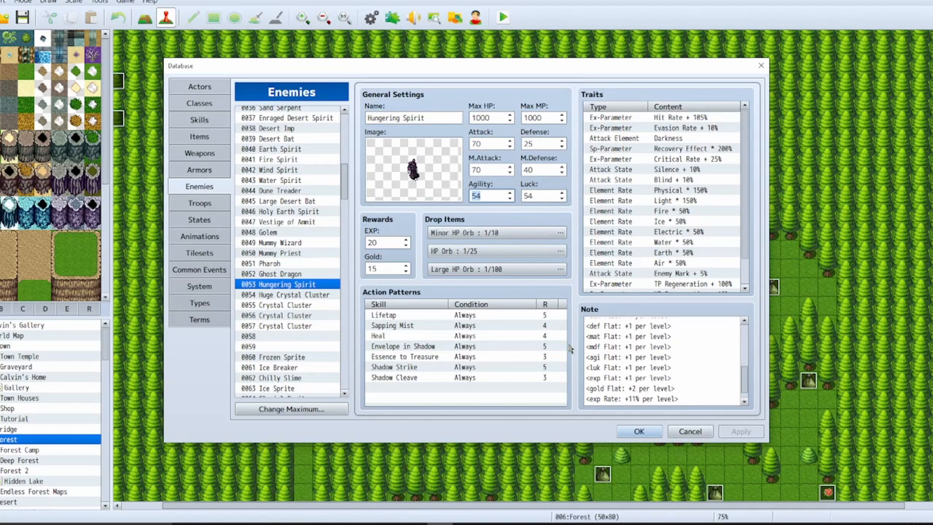
pyautogui.write('50')
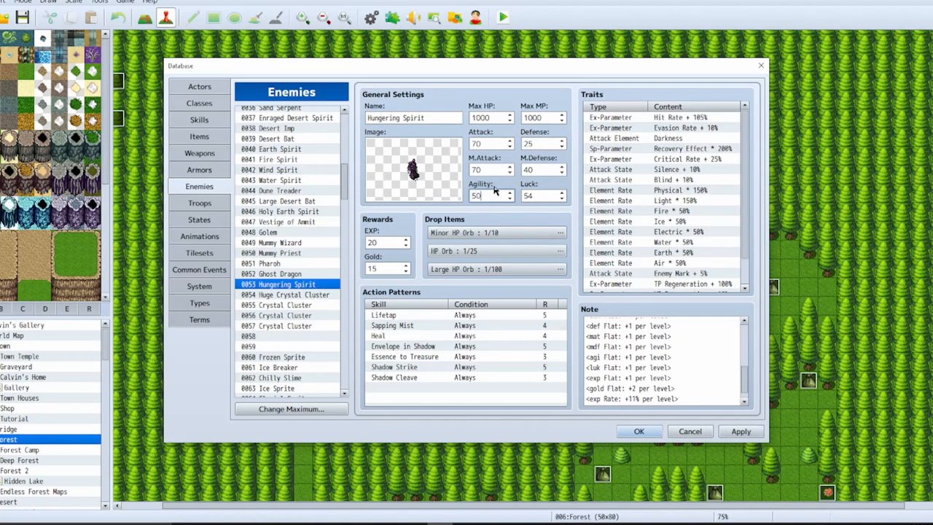
pyautogui.click(741, 432)
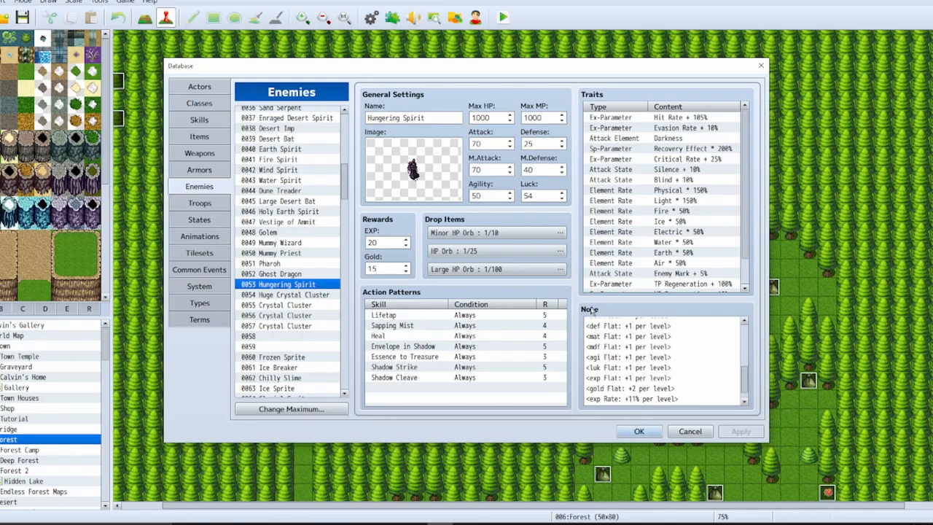
pyautogui.click(641, 435)
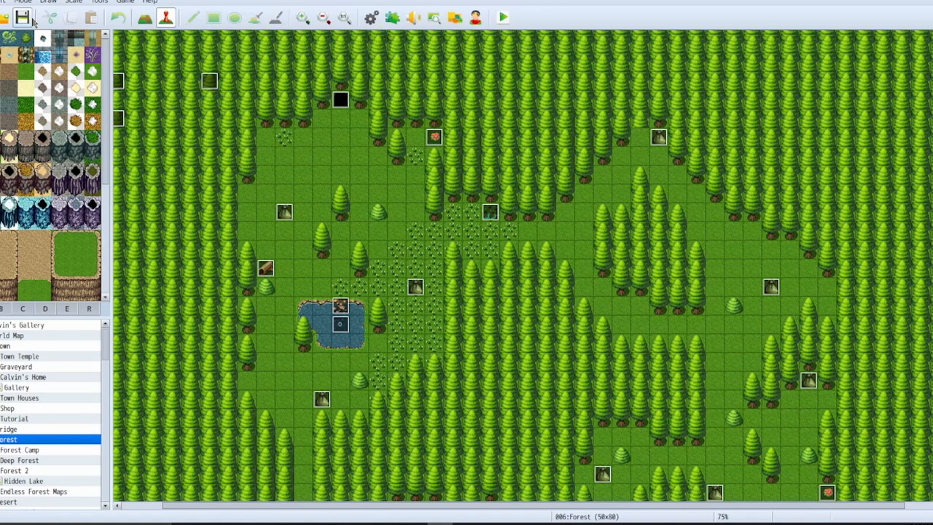
# Step: Examine how the first two battle event pages of the Mummy Mage Fight troop add and remove the Mummy Wizard's Immortal state
pyautogui.click(371, 17)
pyautogui.click(200, 203)
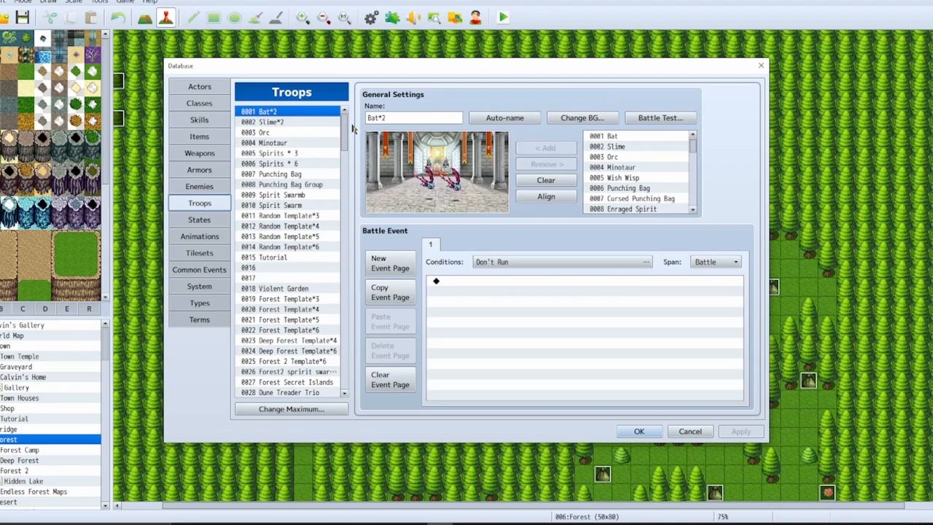
pyautogui.moveTo(344, 130); pyautogui.dragTo(347, 179)
pyautogui.click(306, 212)
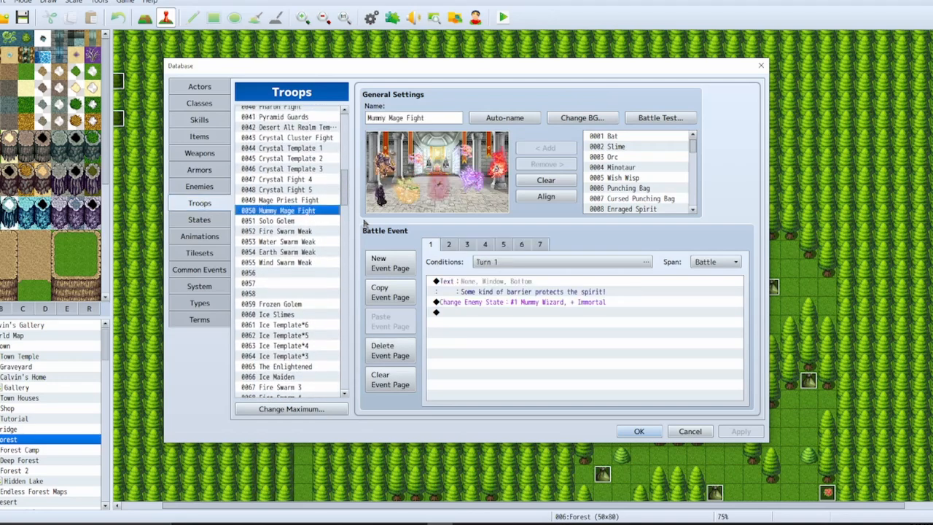
pyautogui.click(539, 301)
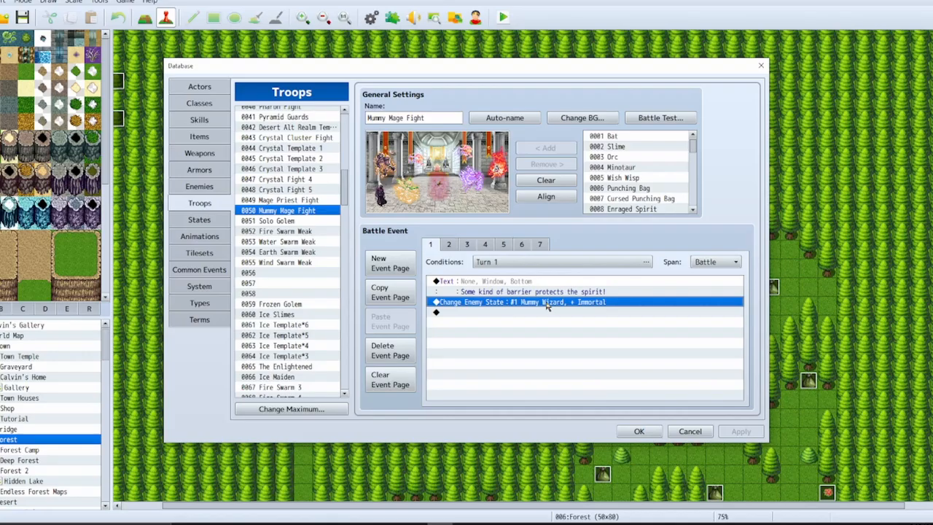
pyautogui.click(454, 245)
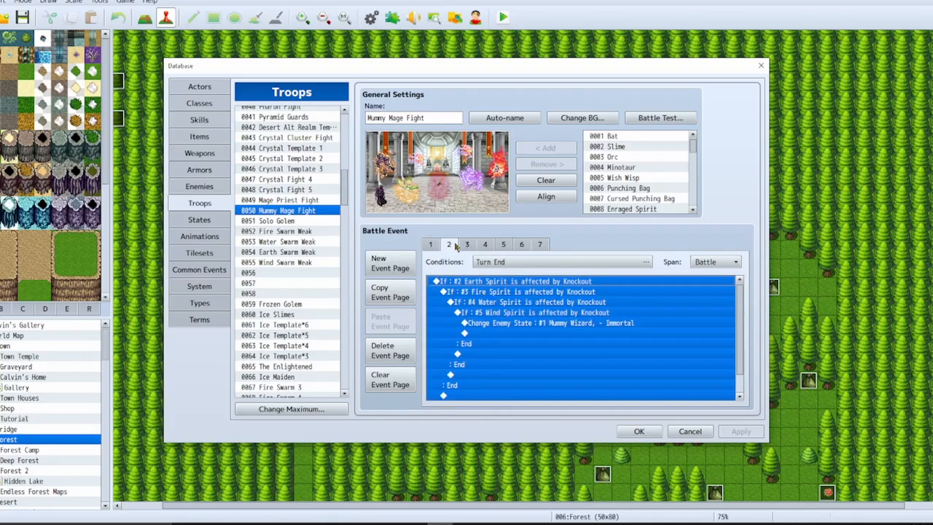
pyautogui.click(602, 325)
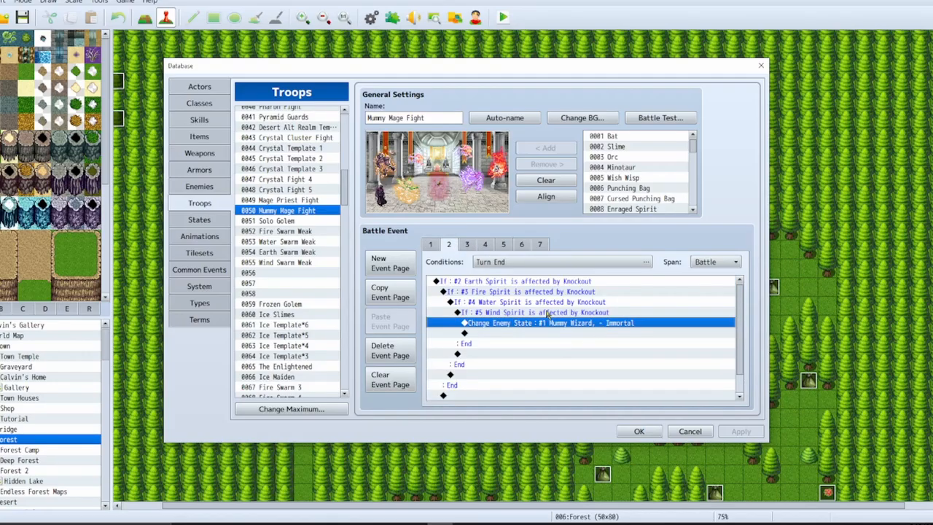
pyautogui.click(577, 282)
pyautogui.click(577, 292)
pyautogui.click(577, 302)
pyautogui.click(577, 313)
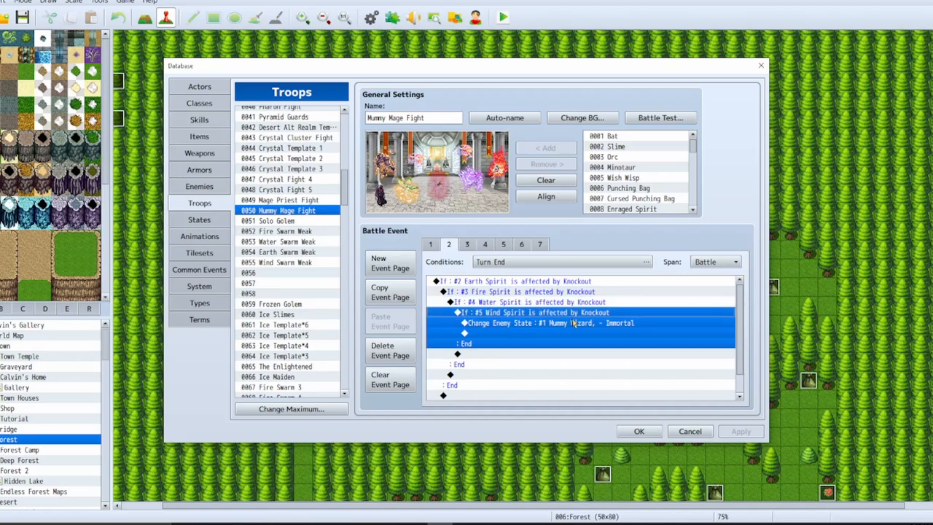
pyautogui.click(573, 324)
pyautogui.scroll(-1, 601, 324)
pyautogui.scroll(1, 622, 329)
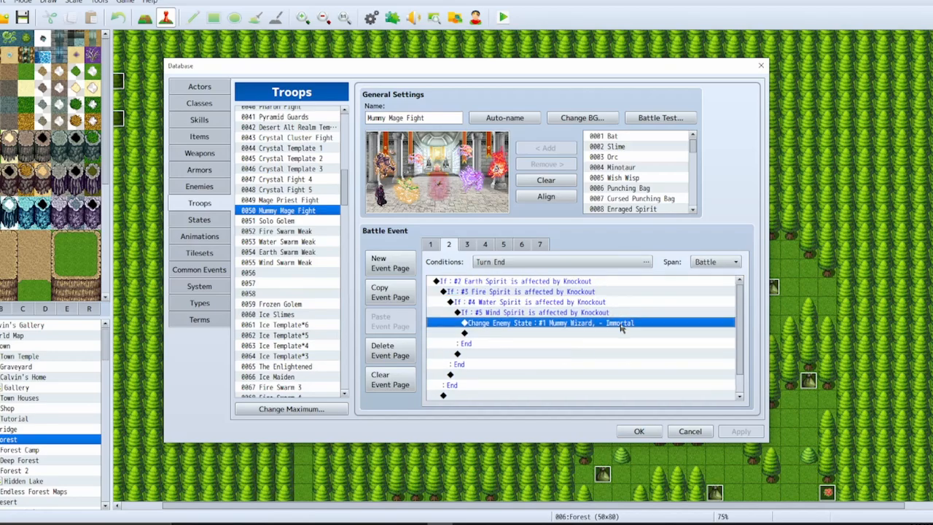
# Step: Set the span of Mummy Mage Fight's Turn End battle event page to Turn and apply the change
pyautogui.click(723, 264)
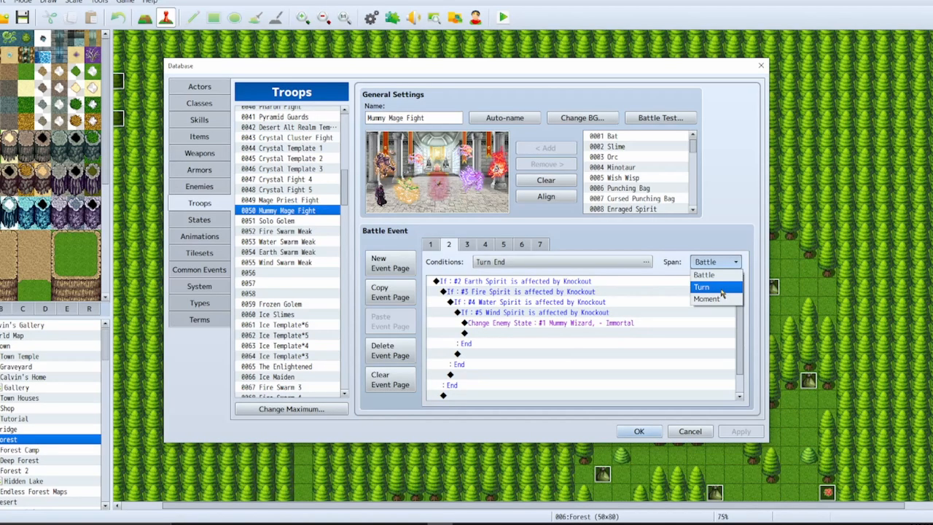
pyautogui.click(721, 294)
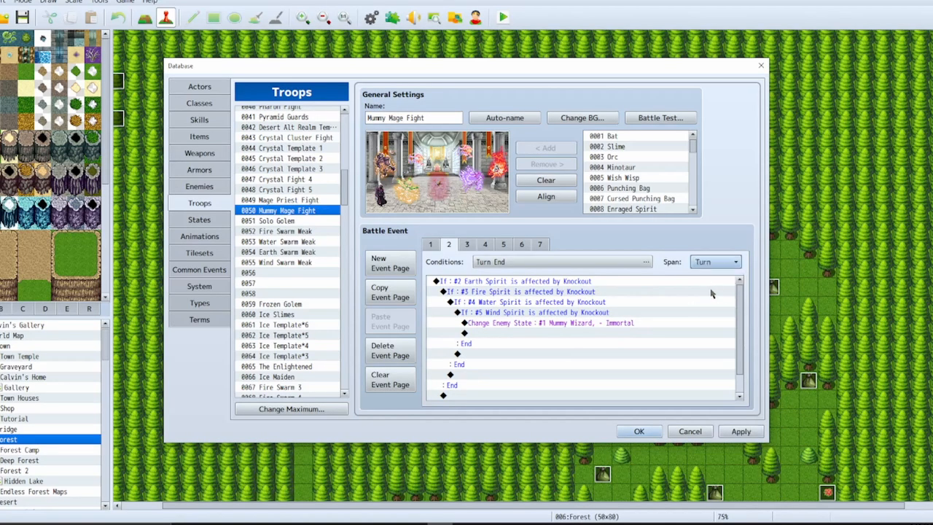
pyautogui.click(740, 431)
pyautogui.scroll(-2, 580, 349)
pyautogui.scroll(2, 602, 348)
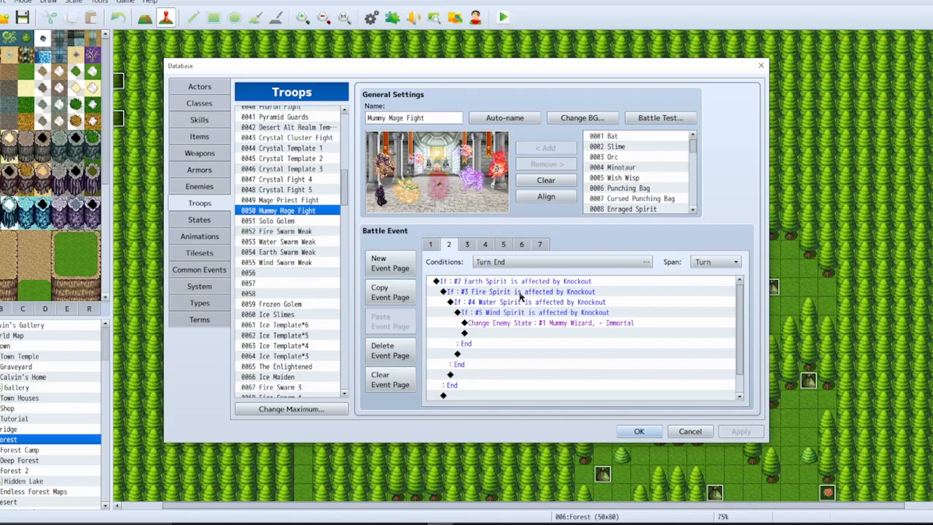
pyautogui.click(717, 264)
pyautogui.click(696, 285)
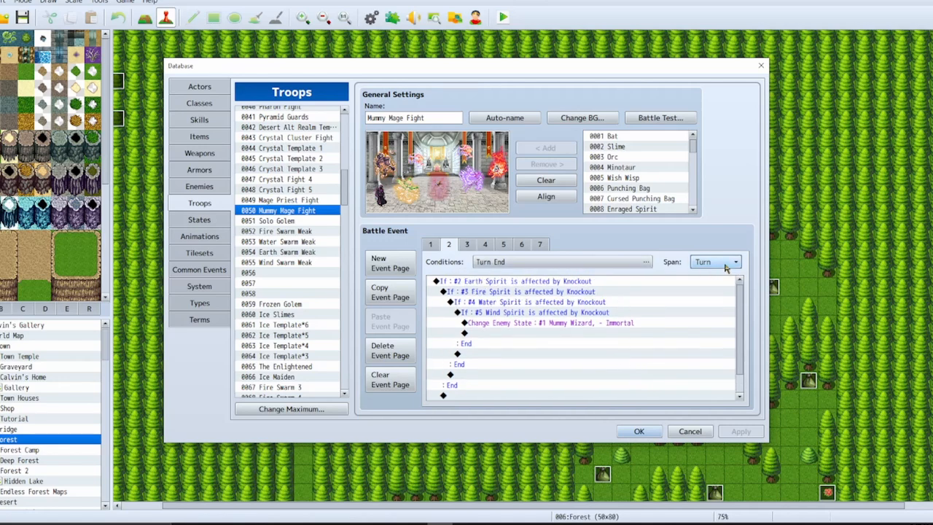
pyautogui.click(701, 263)
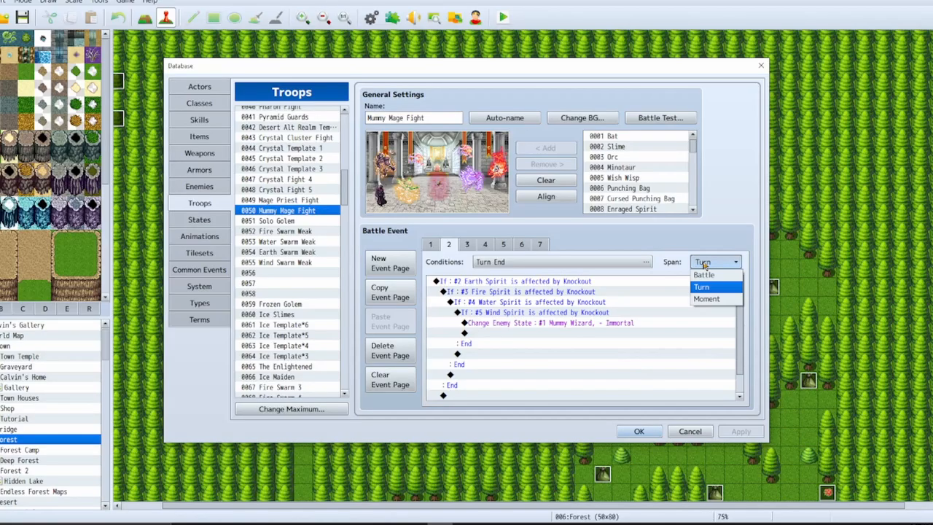
pyautogui.click(701, 262)
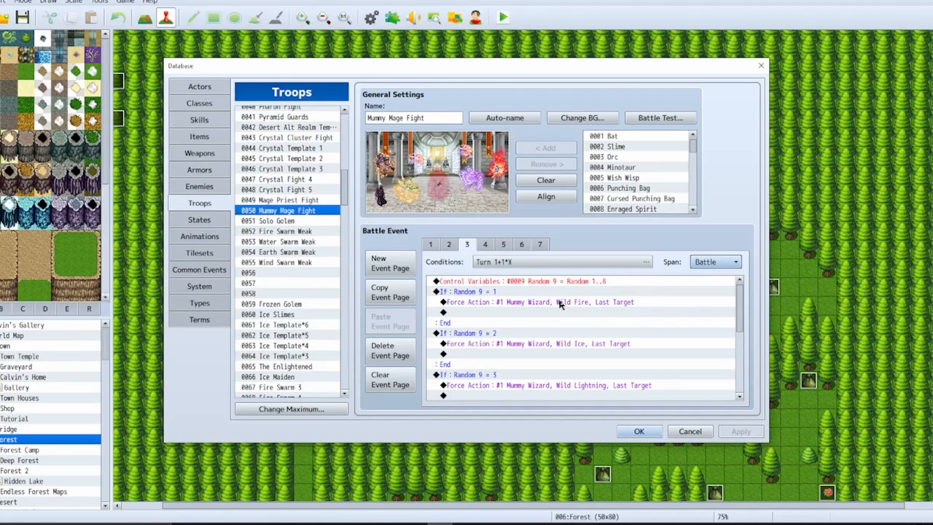
# Step: Set the span of Mummy Mage Fight's Enemy HP (1) <= 1% battle event page to Turn and apply the change
pyautogui.click(485, 245)
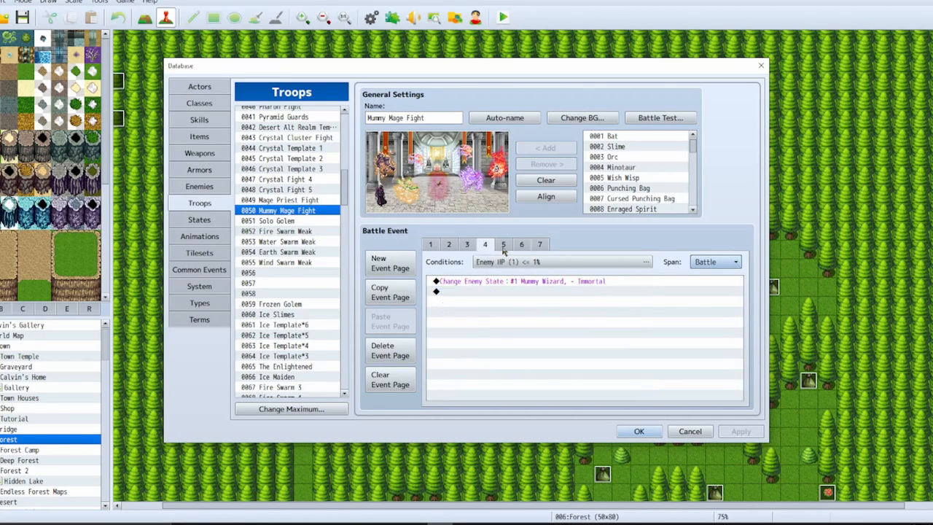
pyautogui.click(707, 263)
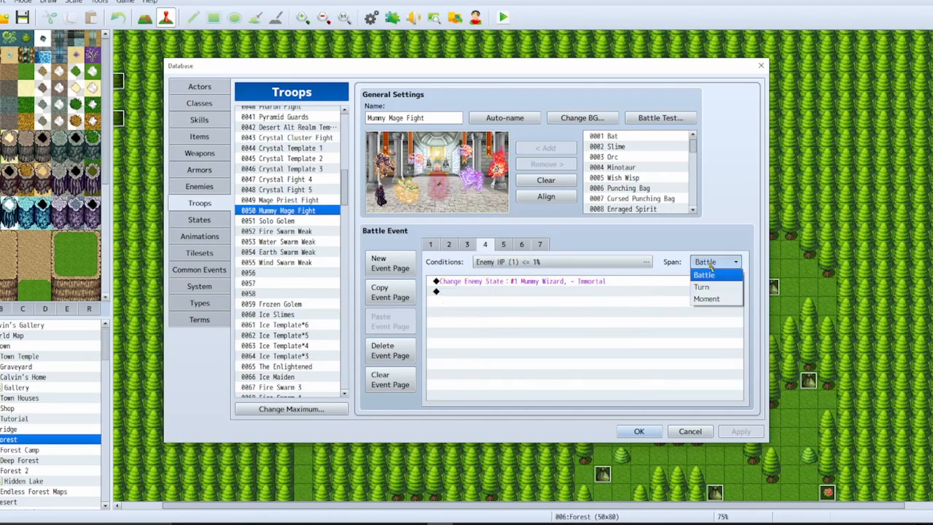
pyautogui.click(716, 287)
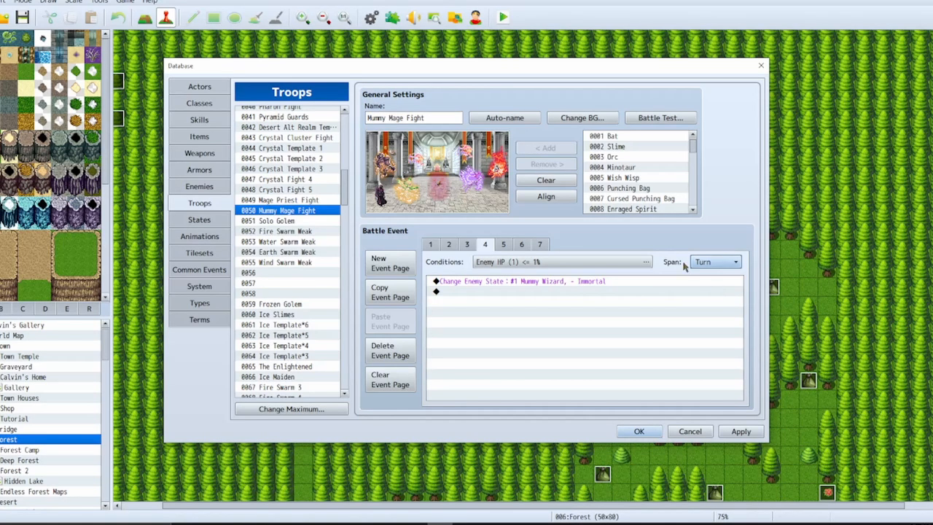
pyautogui.click(747, 432)
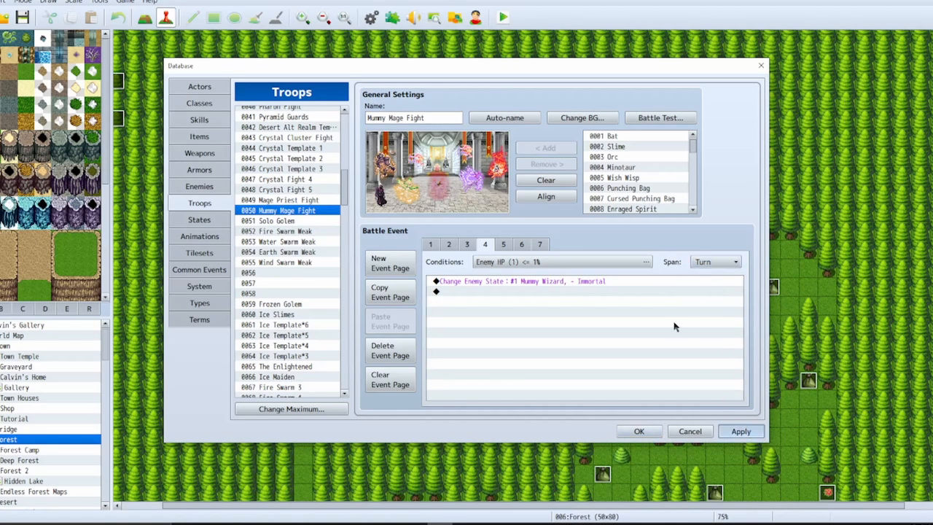
# Step: Review Mummy Mage Fight's remaining battle event pages and the first page again, and close the database
pyautogui.click(502, 245)
pyautogui.click(485, 245)
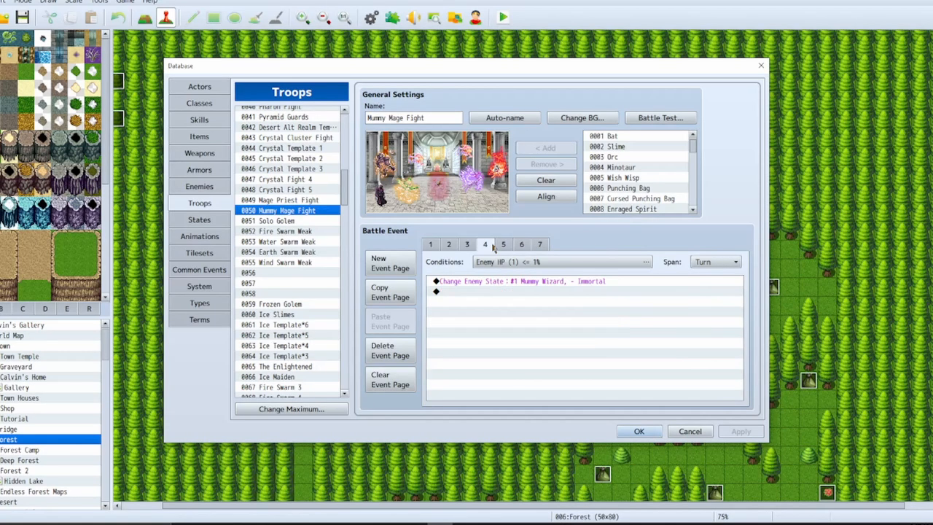
pyautogui.click(503, 245)
pyautogui.click(521, 245)
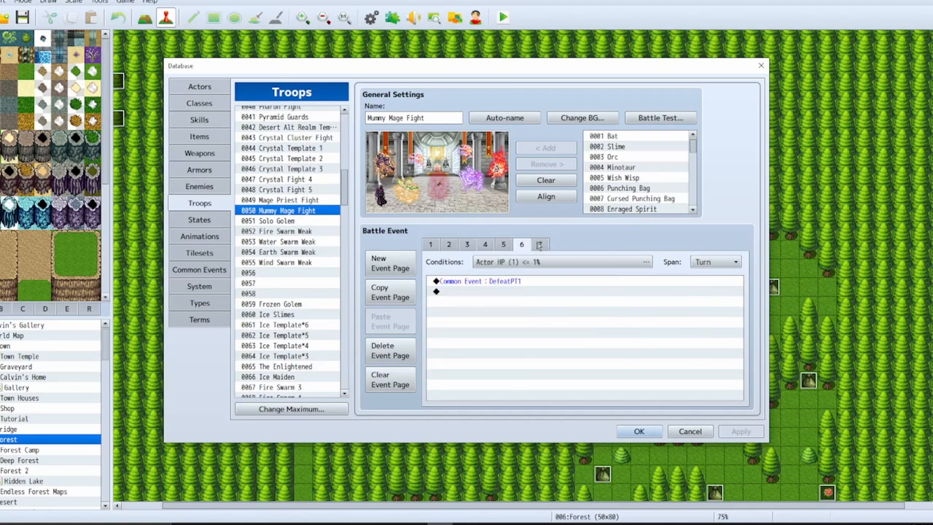
pyautogui.click(540, 245)
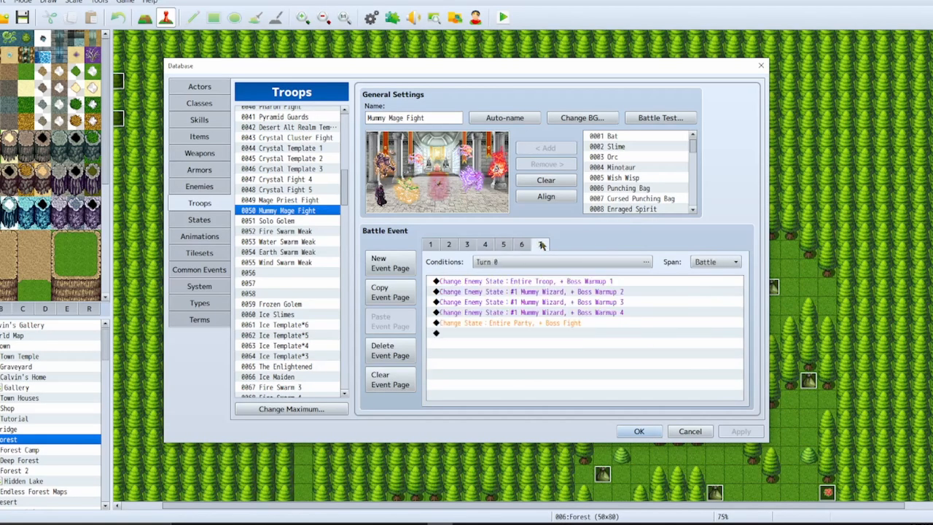
pyautogui.click(431, 245)
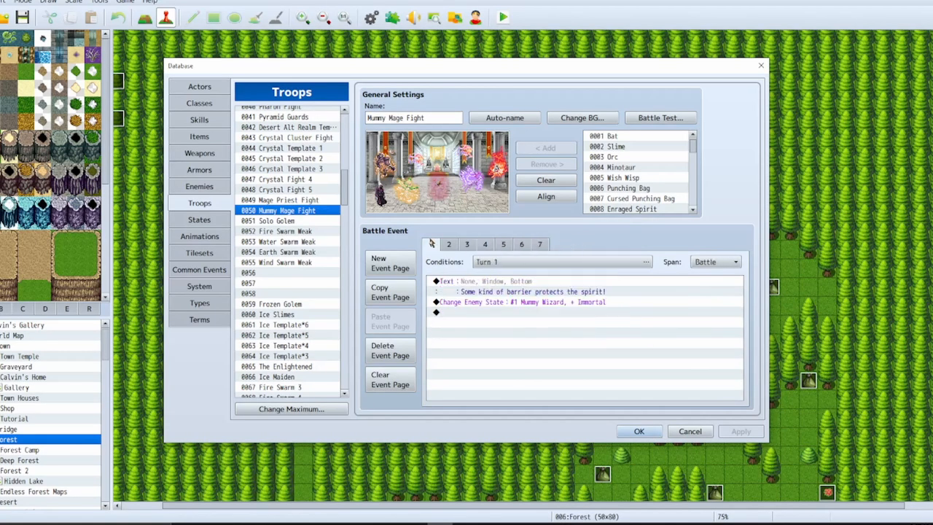
pyautogui.click(653, 432)
# Step: Open the Pharoh's Pyramid 1 map and check both pages of the PPS1 event in the lower wall's row of indicators
pyautogui.scroll(-3, 64, 369)
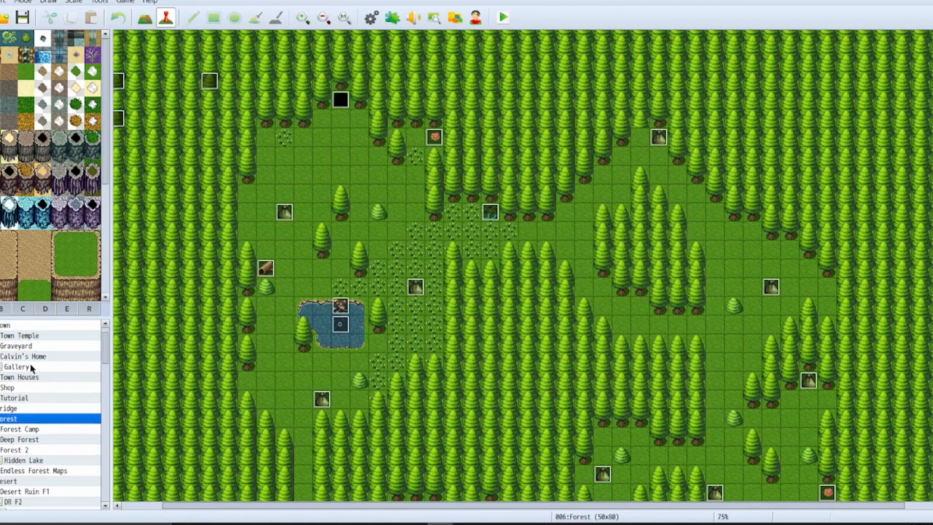
pyautogui.scroll(-1, 59, 374)
pyautogui.click(25, 399)
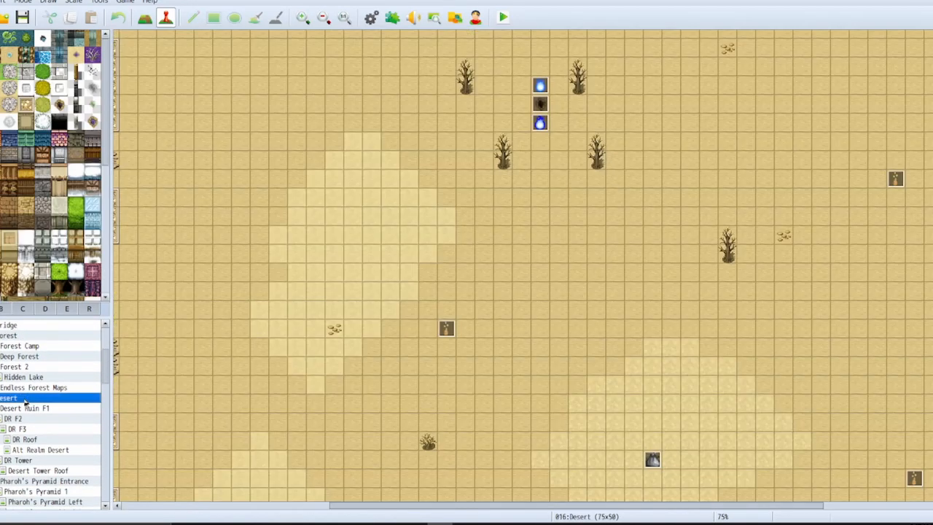
pyautogui.click(35, 482)
pyautogui.click(22, 492)
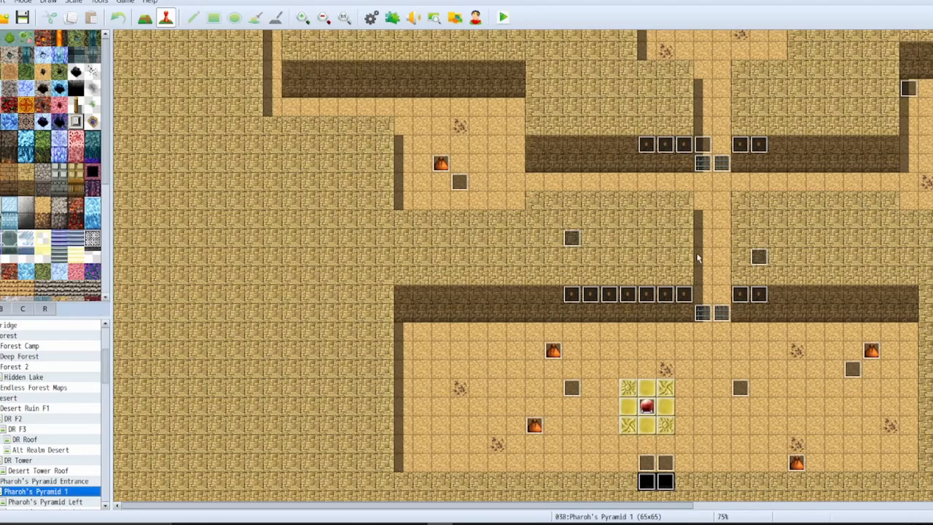
pyautogui.doubleClick(569, 293)
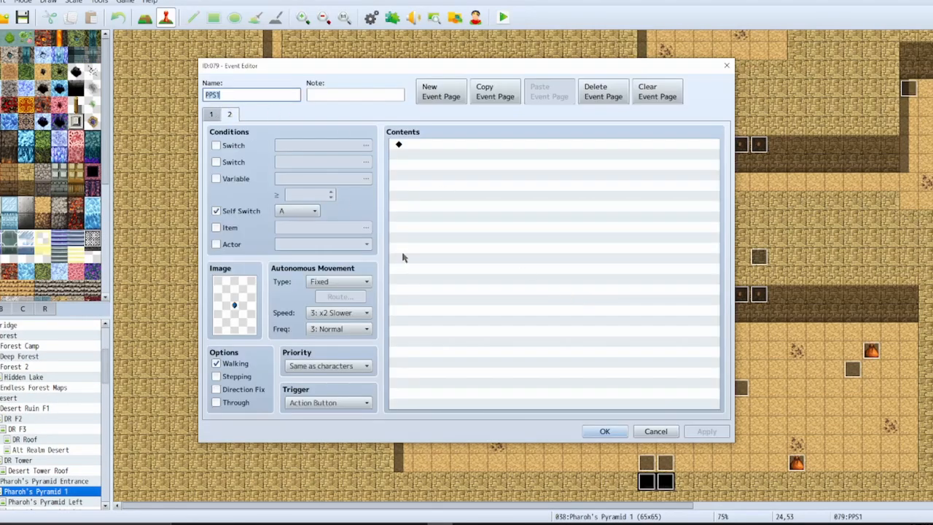
pyautogui.click(211, 115)
pyautogui.click(604, 430)
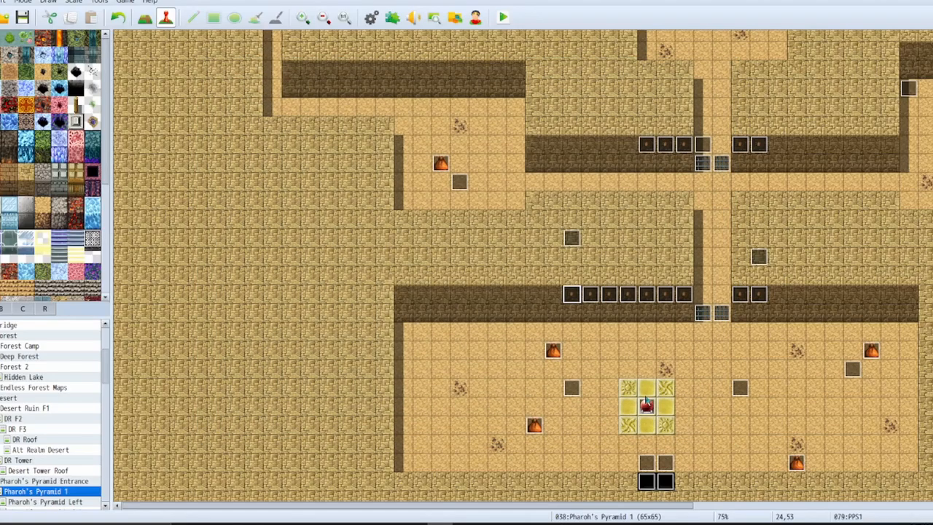
# Step: Copy the [38, 79, 'A'] self-switch script from page 1 of pyr switch 3 to the end of its page 2
pyautogui.doubleClick(647, 404)
pyautogui.click(544, 258)
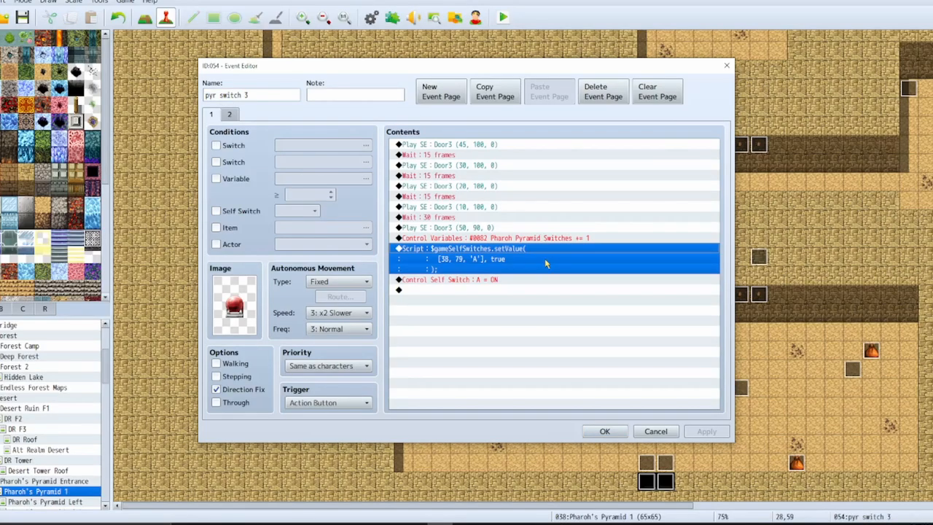
pyautogui.click(227, 115)
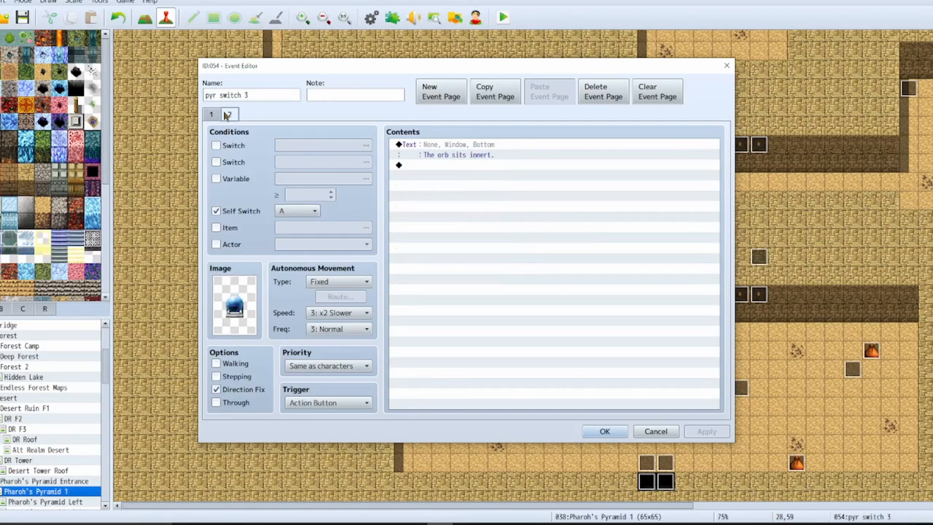
pyautogui.click(416, 165)
pyautogui.hotkey('ctrl', 'v')
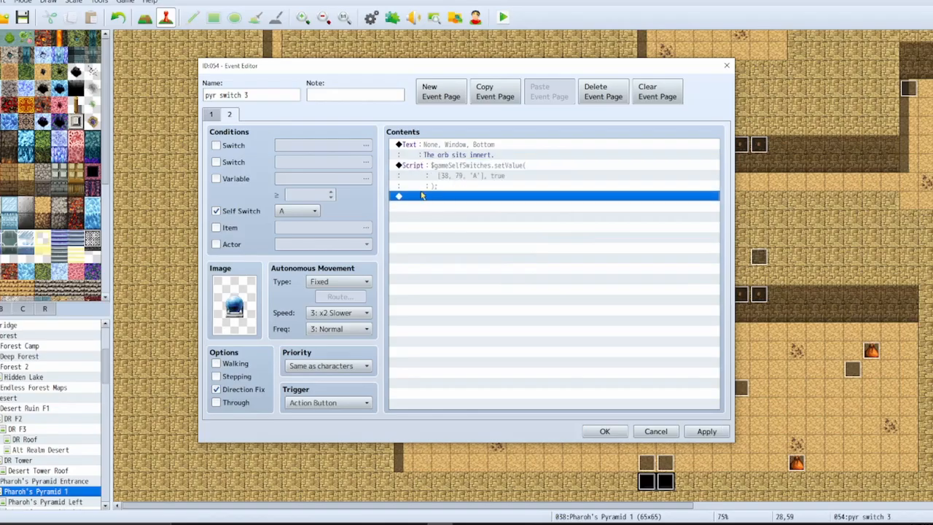
pyautogui.click(605, 431)
# Step: Check both pages of the pyr switch 11 event on the Pharoh's Pyramid Left map, and save the project
pyautogui.scroll(5, 612, 473)
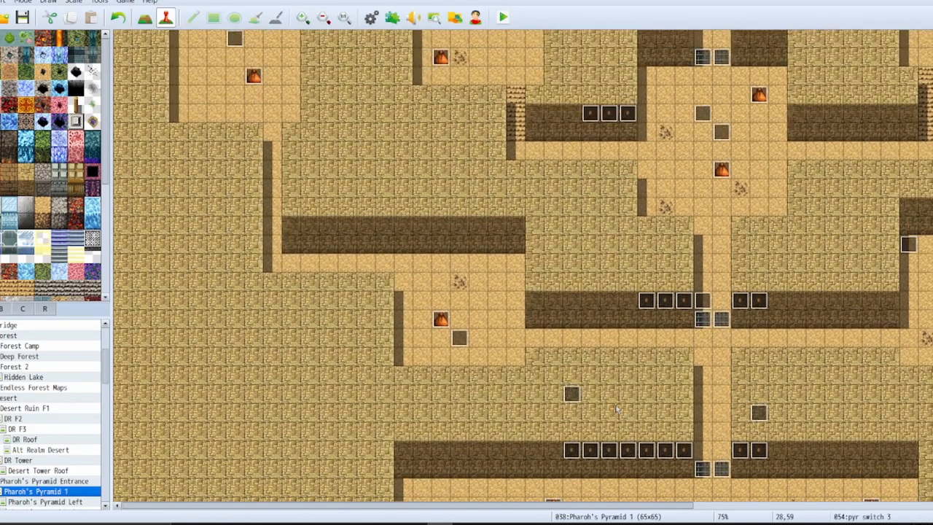
pyautogui.scroll(4, 264, 418)
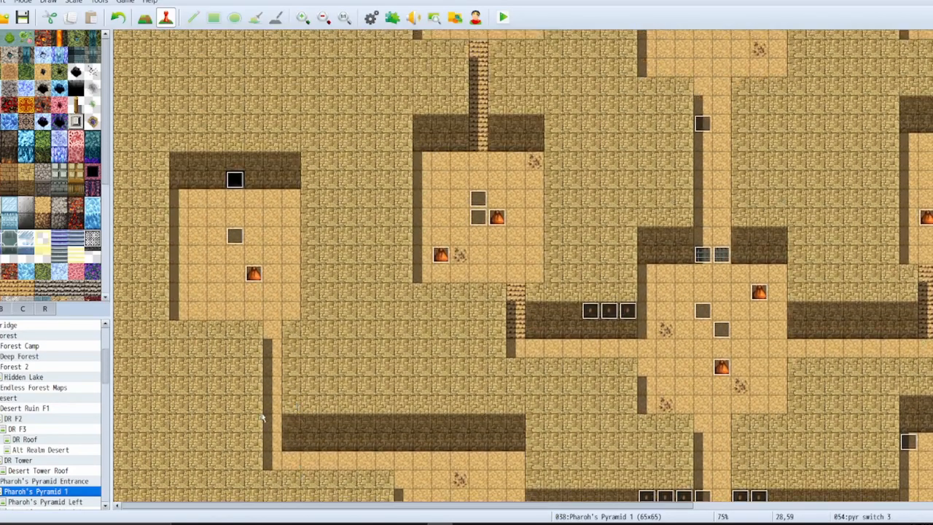
pyautogui.click(44, 502)
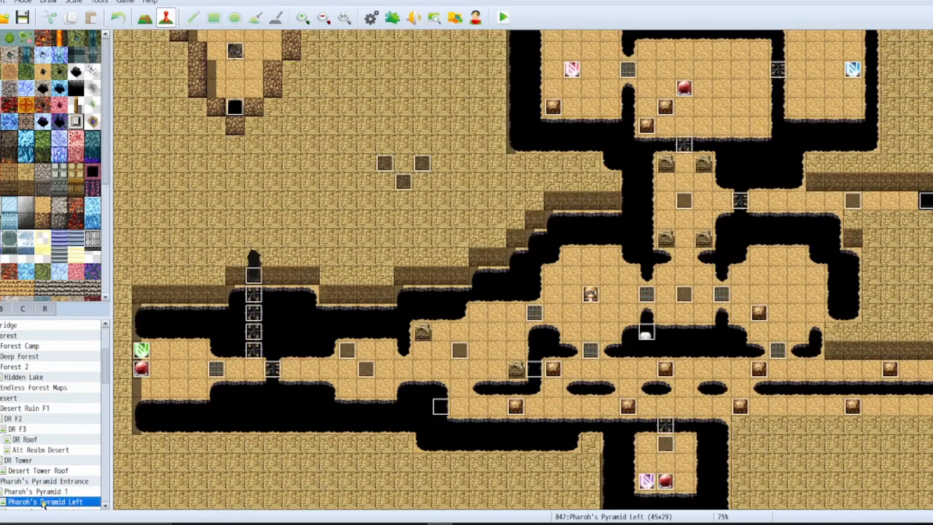
pyautogui.doubleClick(140, 368)
pyautogui.click(230, 113)
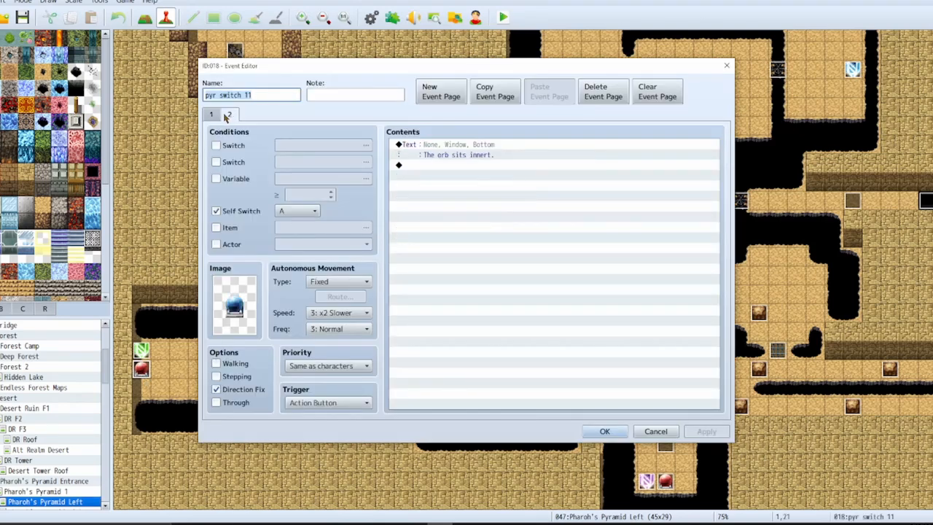
pyautogui.click(211, 114)
pyautogui.click(618, 431)
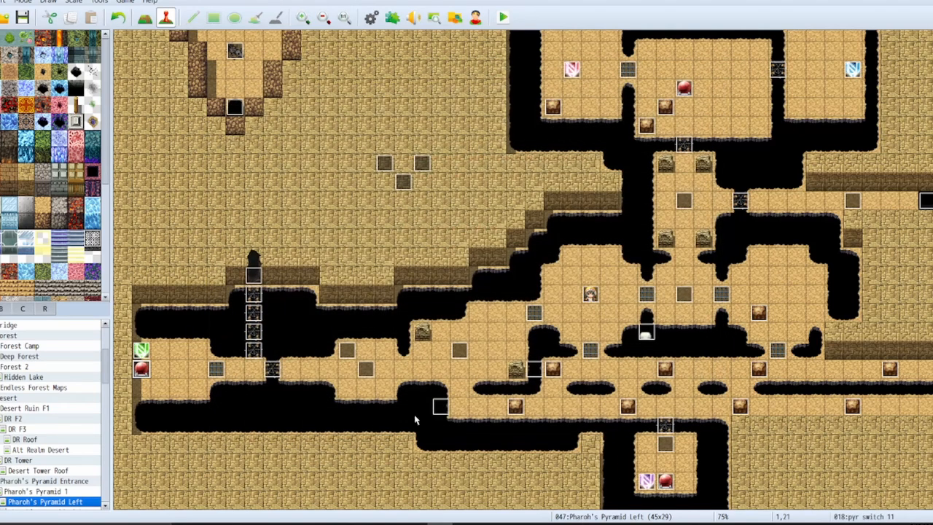
pyautogui.click(23, 17)
# Step: Copy the [38, 66, 'A'] and [38, 73, 'A'] self-switch scripts from page 1 of pyr switch 11 to the end of its page 2
pyautogui.scroll(3, 898, 329)
pyautogui.scroll(-3, 775, 295)
pyautogui.doubleClick(146, 370)
pyautogui.click(488, 170)
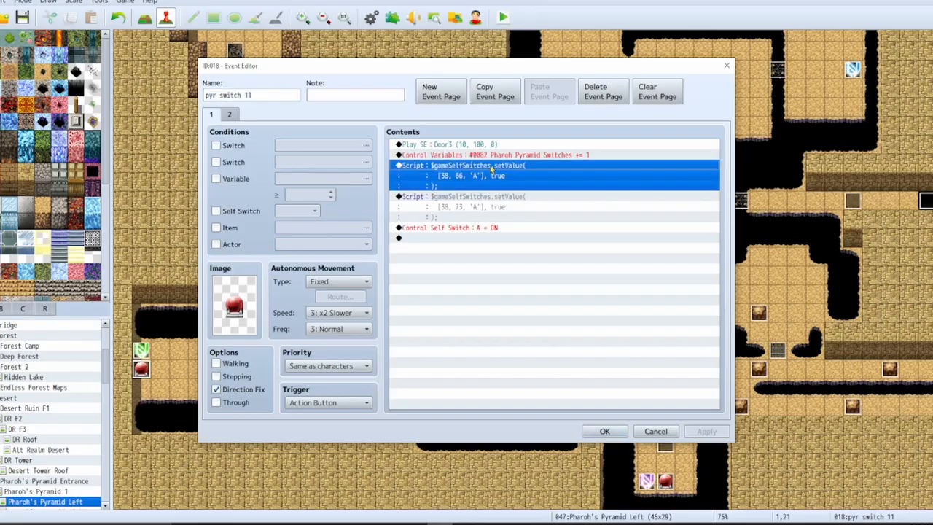
pyautogui.hotkey('shift', 'Down')
pyautogui.hotkey('ctrl', 'c')
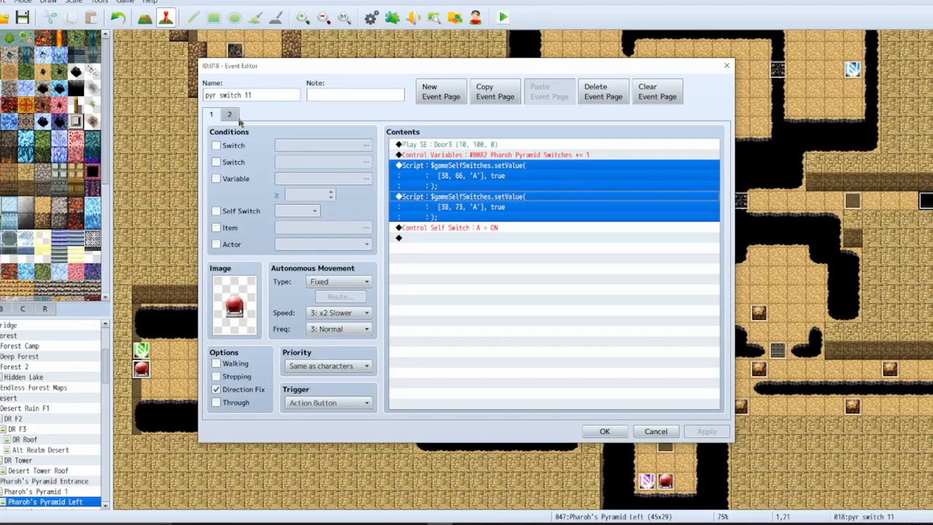
pyautogui.click(229, 113)
pyautogui.click(433, 166)
pyautogui.hotkey('ctrl', 'v')
pyautogui.click(211, 114)
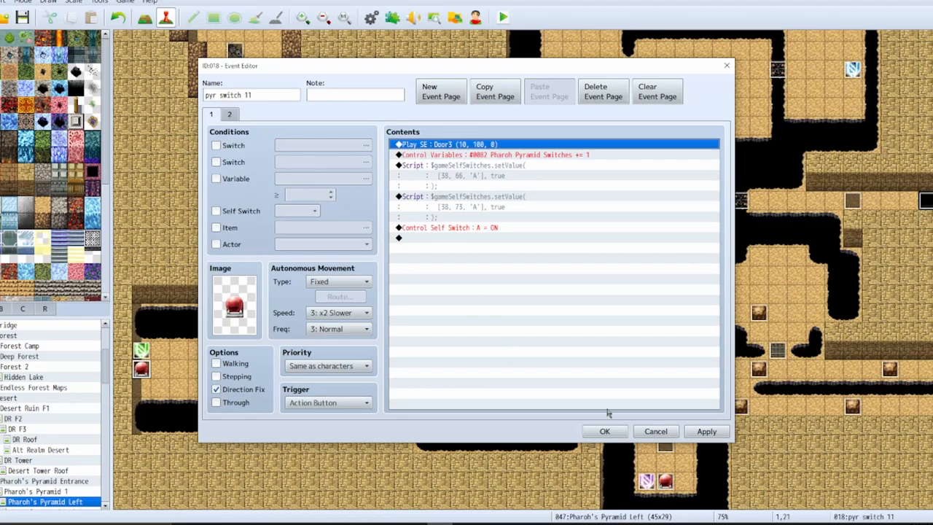
pyautogui.click(605, 431)
# Step: Copy the [38, 64, 'A'] and [38, 72, 'A'] self-switch scripts from page 1 of pyr switch 5 to the end of its page 2
pyautogui.doubleClick(666, 483)
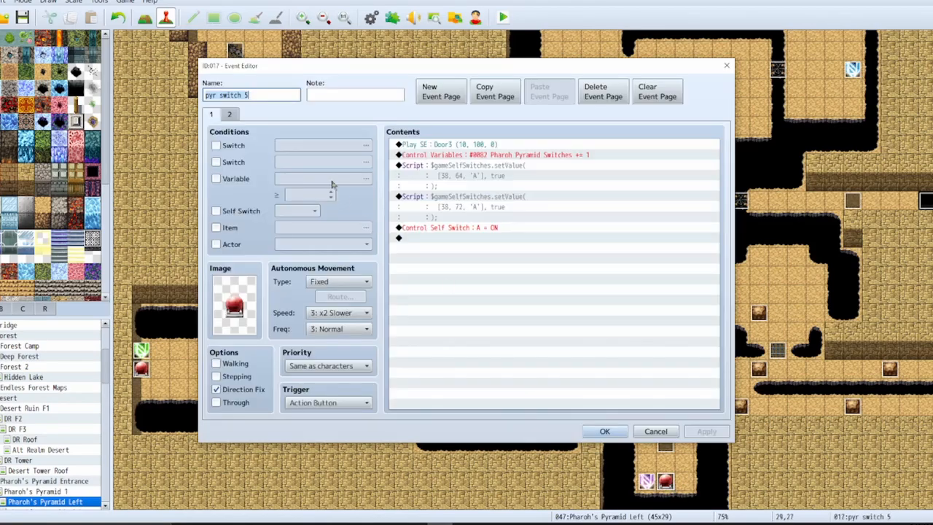
pyautogui.click(539, 171)
pyautogui.hotkey('shift', 'Down')
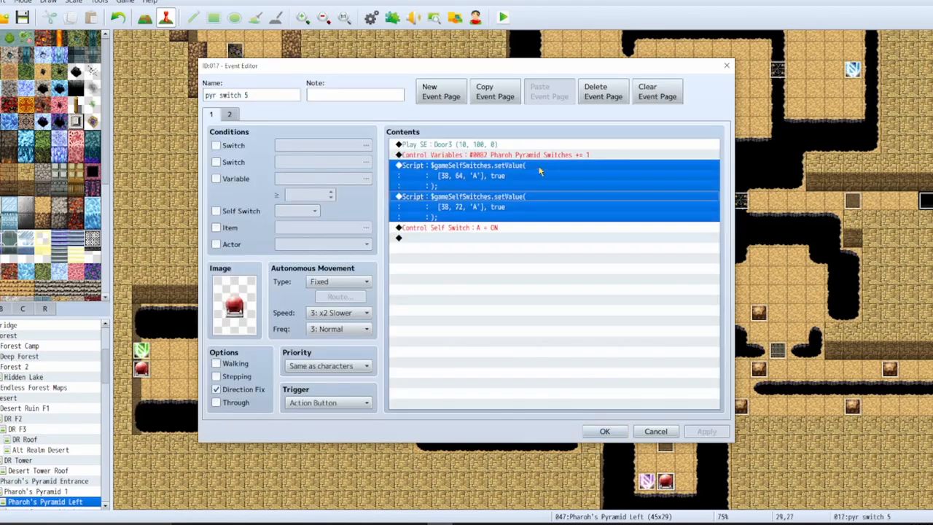
pyautogui.click(230, 115)
pyautogui.click(489, 173)
pyautogui.hotkey('ctrl', 'v')
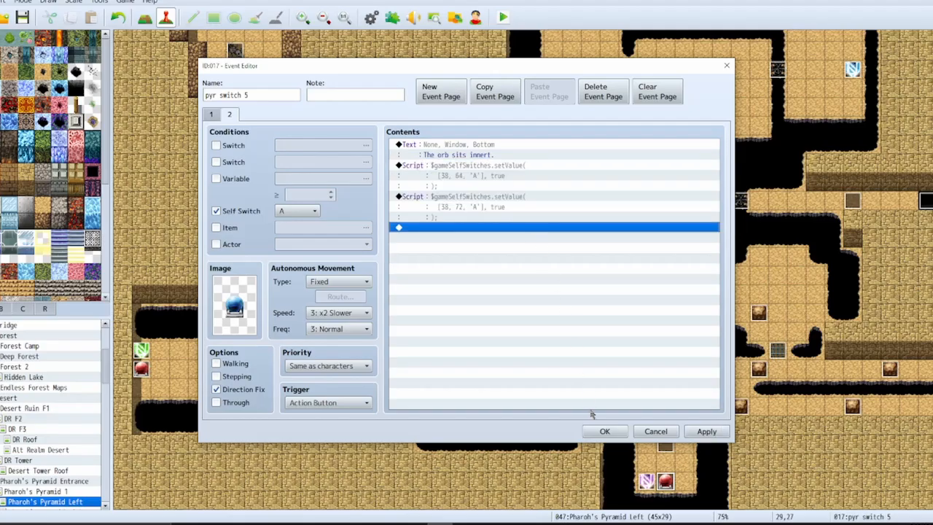
pyautogui.click(605, 431)
# Step: Copy the [38, 63, 'A'] and [38, 71, 'A'] self-switch scripts from page 1 of pyr switch 10 to the end of its page 2
pyautogui.doubleClick(683, 89)
pyautogui.click(434, 166)
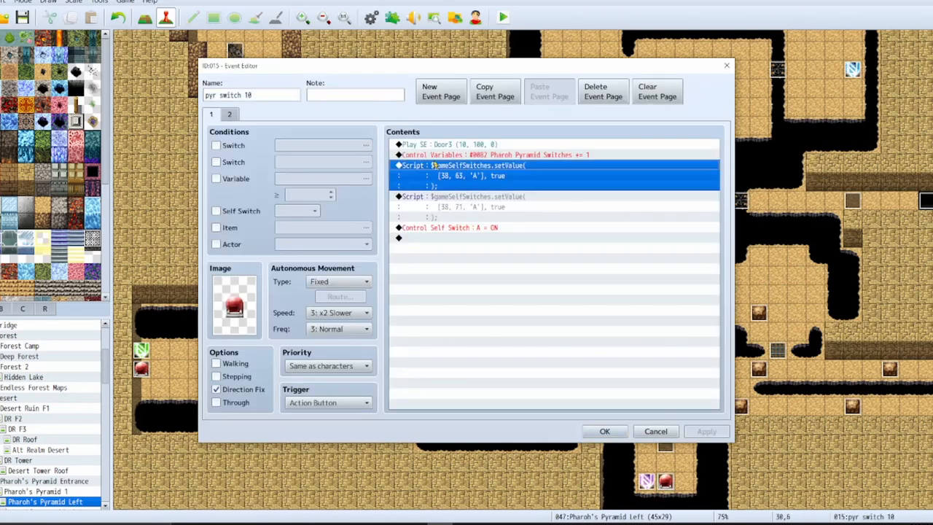
pyautogui.hotkey('shift', 'Down')
pyautogui.click(228, 114)
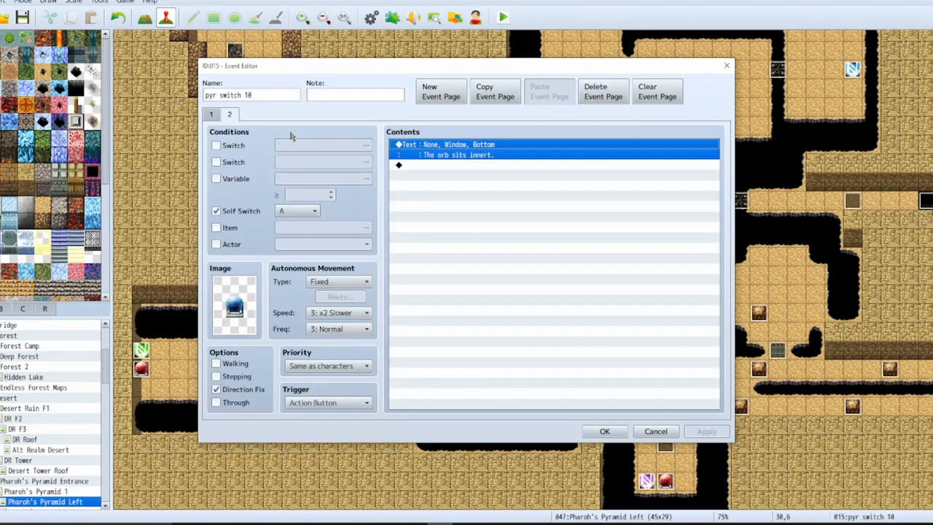
pyautogui.click(433, 166)
pyautogui.hotkey('ctrl', 'v')
pyautogui.click(605, 430)
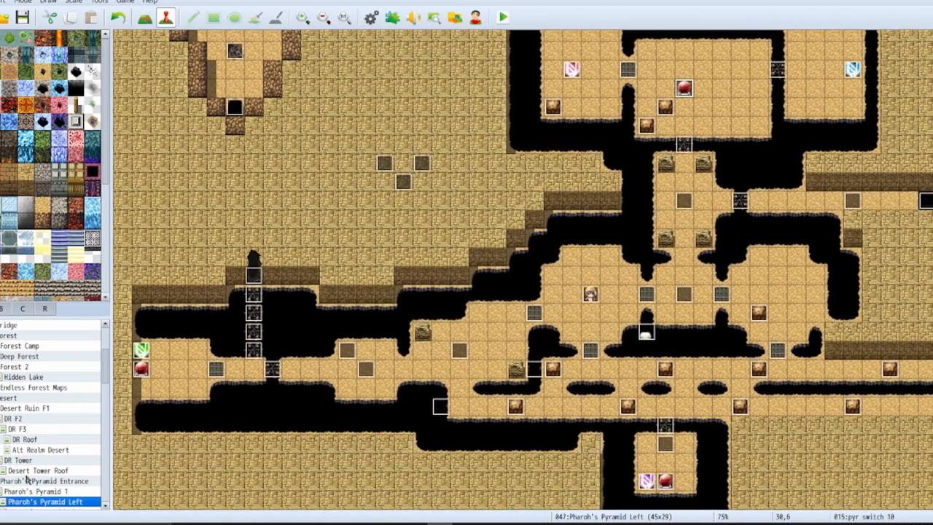
# Step: On the Pharoh's Pyramid Right map, copy pyr switch 1's [38, 69, 'A'] and [38, 78, 'A'] scripts from page 1 to the end of page 2
pyautogui.scroll(-1, 27, 480)
pyautogui.click(62, 470)
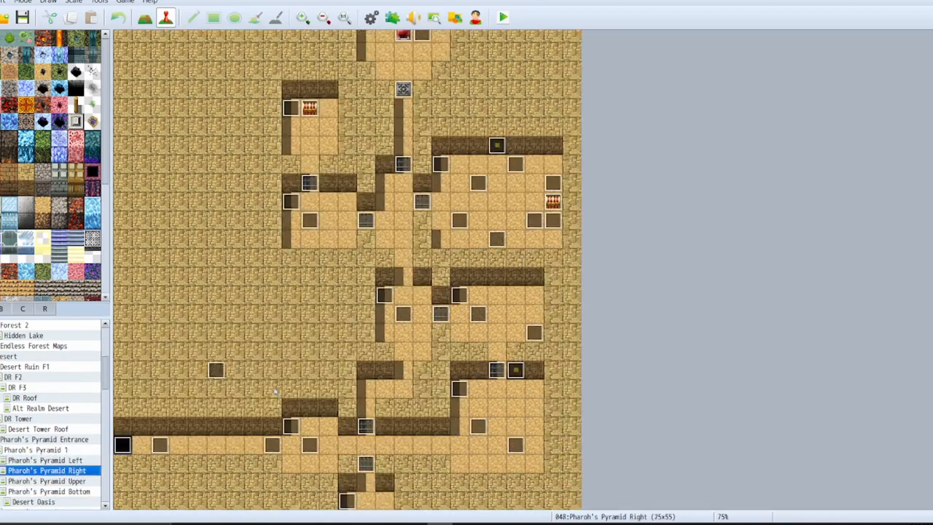
pyautogui.scroll(3, 550, 188)
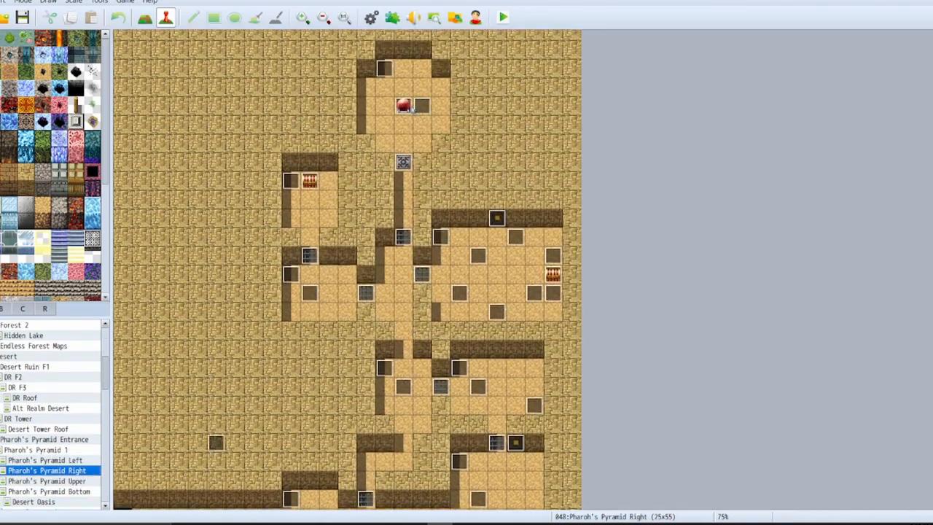
pyautogui.doubleClick(395, 106)
pyautogui.click(443, 161)
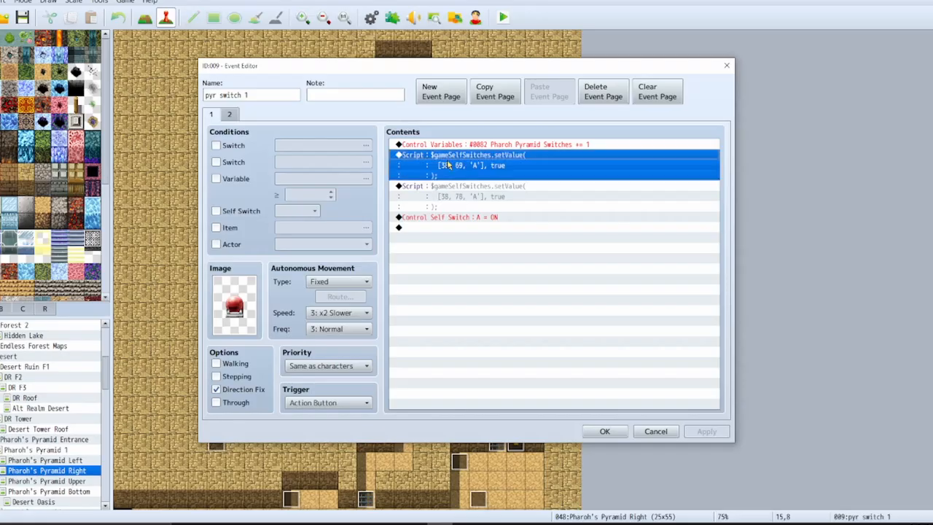
pyautogui.hotkey('shift', 'Down')
pyautogui.hotkey('shift', 'Down')
pyautogui.hotkey('shift', 'Up')
pyautogui.click(231, 114)
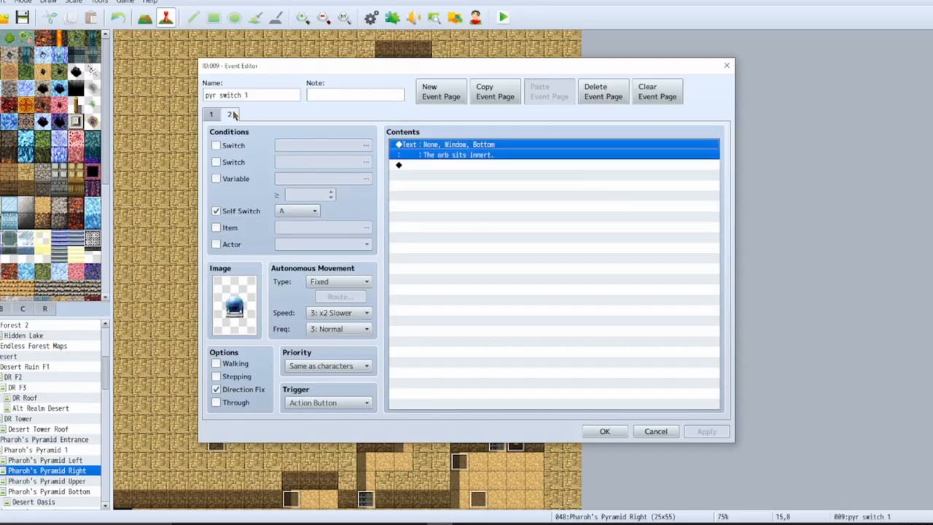
pyautogui.click(489, 195)
pyautogui.hotkey('ctrl', 'v')
pyautogui.click(604, 431)
# Step: Copy the [38, 70, 'A'] and [38, 77, 'A'] self-switch scripts from page 1 of pyr switch 2 to the end of its page 2
pyautogui.scroll(-10, 452, 392)
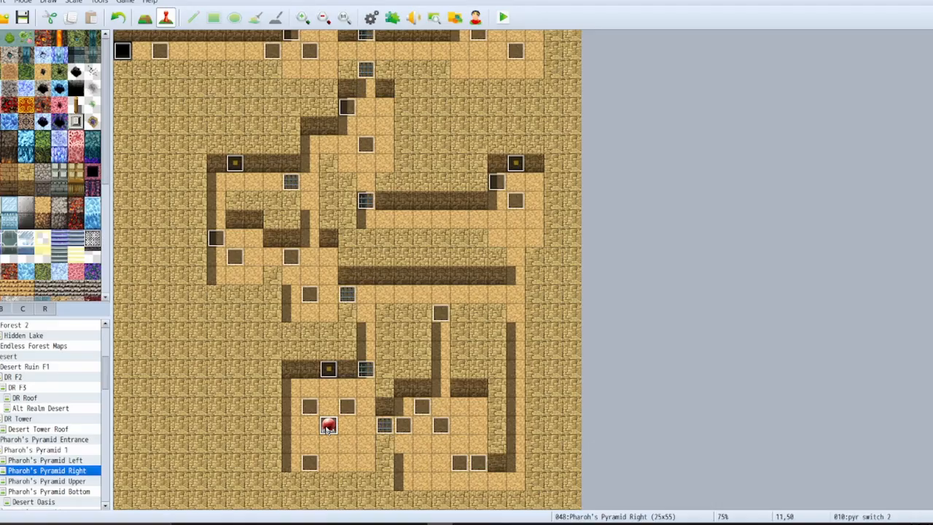
pyautogui.doubleClick(328, 426)
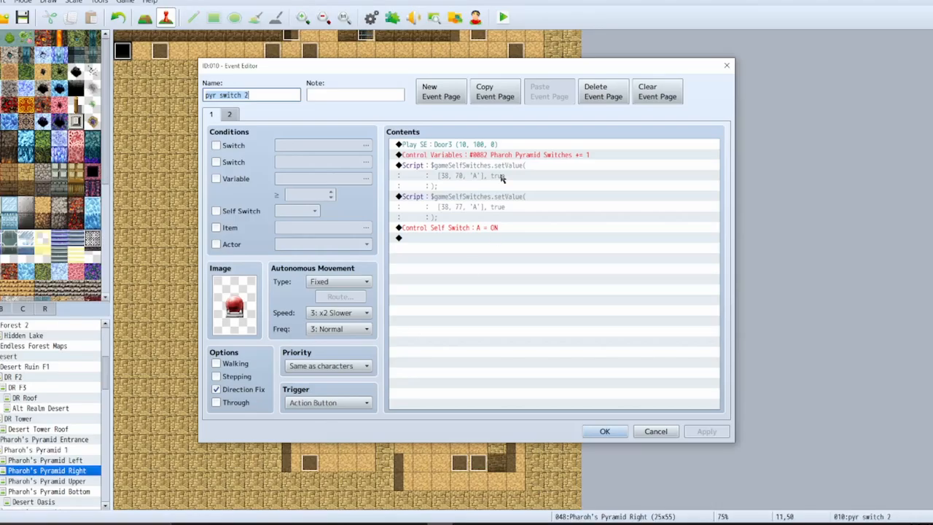
pyautogui.click(503, 174)
pyautogui.hotkey('shift', 'Down')
pyautogui.hotkey('ctrl', 'c')
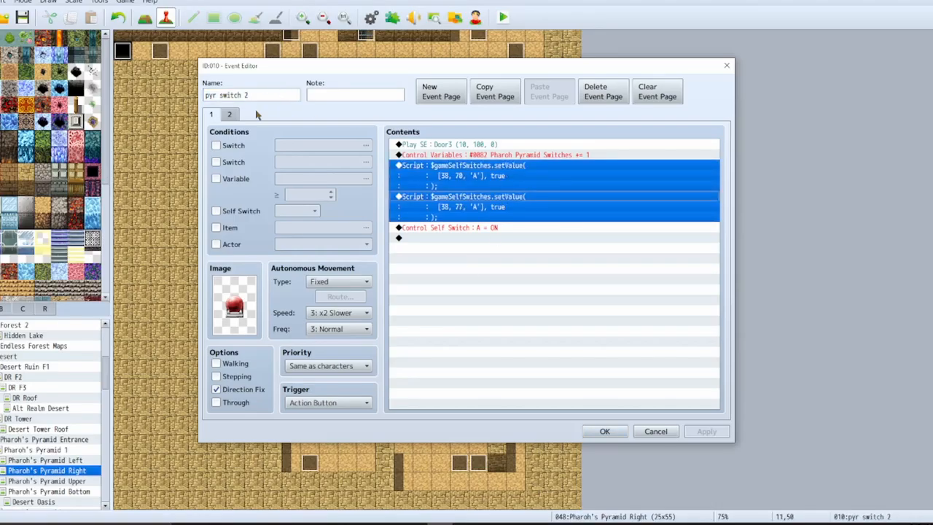
pyautogui.click(229, 114)
pyautogui.click(437, 165)
pyautogui.hotkey('ctrl', 'v')
pyautogui.click(607, 430)
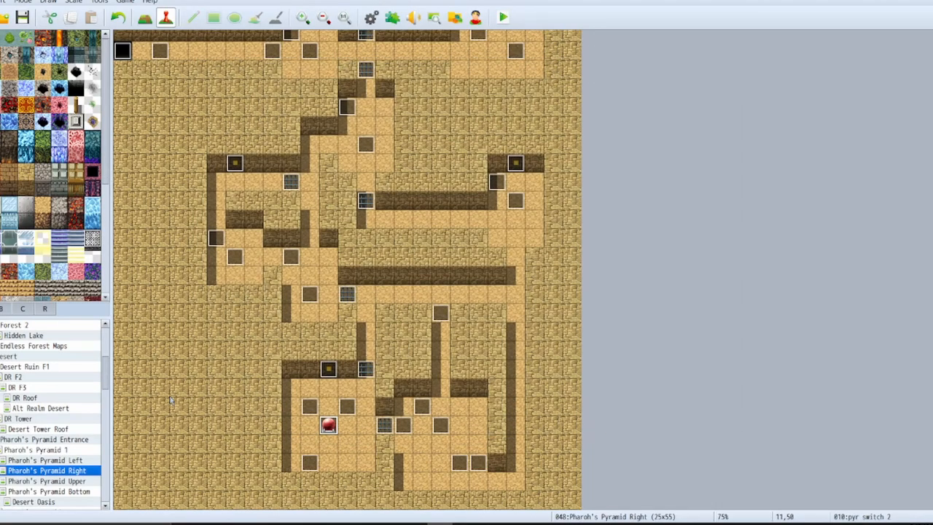
# Step: On the Pharoh's Pyramid Upper map, copy Pyr switch 8's [38, 68, 'A'] and [38, 76, 'A'] scripts from page 1 to the end of page 2
pyautogui.click(38, 481)
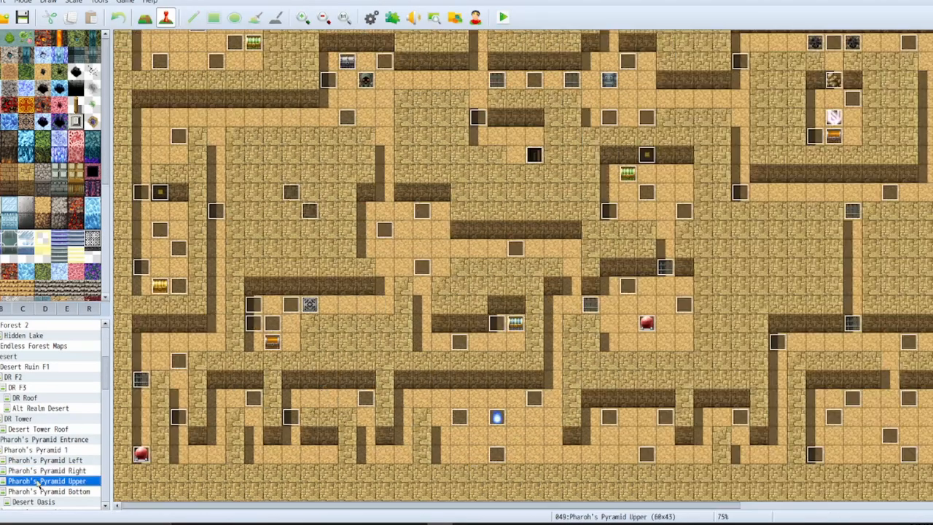
pyautogui.doubleClick(141, 455)
pyautogui.click(450, 165)
pyautogui.hotkey('shift', 'Down')
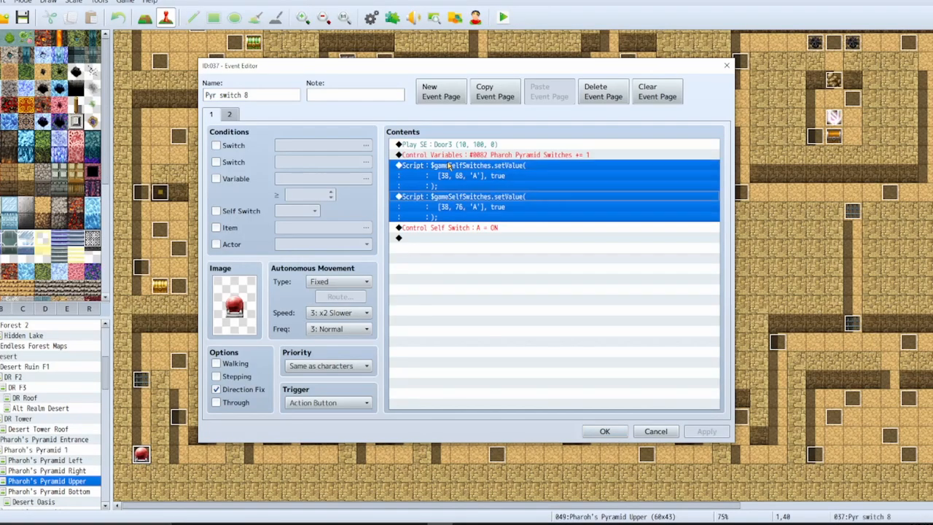
pyautogui.click(230, 118)
pyautogui.click(507, 188)
pyautogui.hotkey('ctrl', 'v')
pyautogui.click(604, 431)
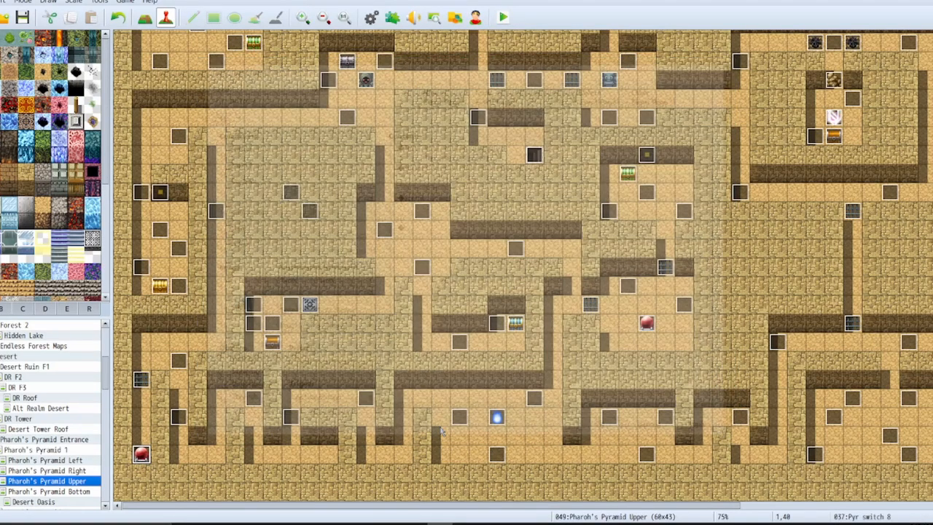
# Step: Copy the [38, 65, 'A'] and [38, 74, 'A'] self-switch scripts from page 1 of Pyr switch 6 to the end of its page 2
pyautogui.scroll(3, 273, 395)
pyautogui.scroll(6, 273, 394)
pyautogui.doubleClick(161, 154)
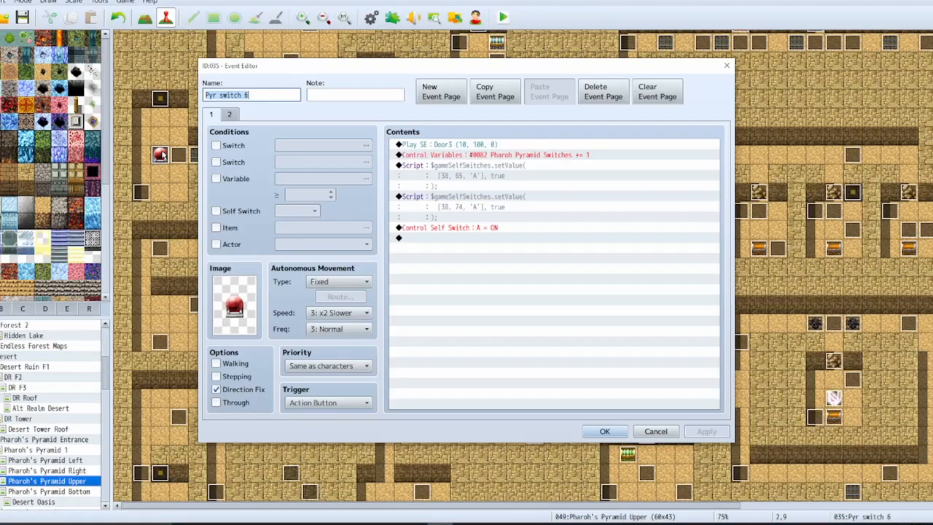
pyautogui.click(229, 115)
pyautogui.click(211, 115)
pyautogui.click(486, 166)
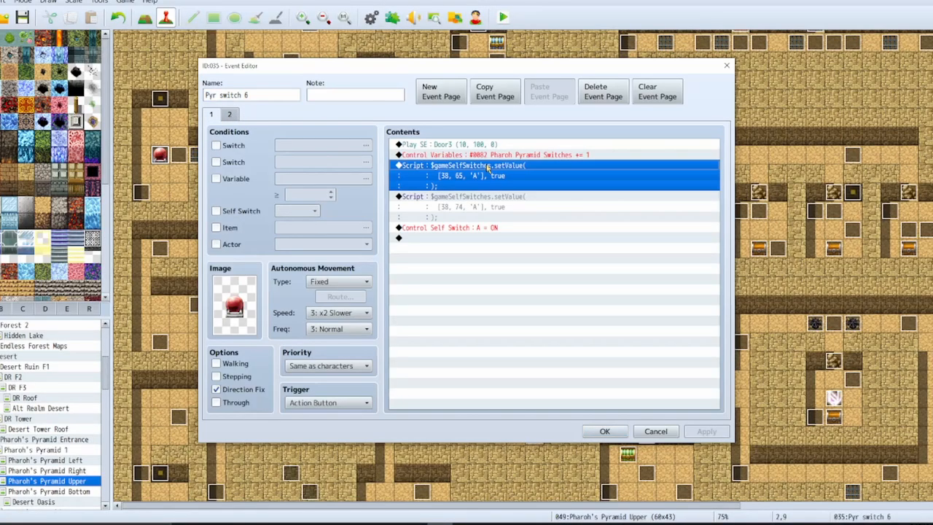
pyautogui.hotkey('shift', 'Down')
pyautogui.click(229, 114)
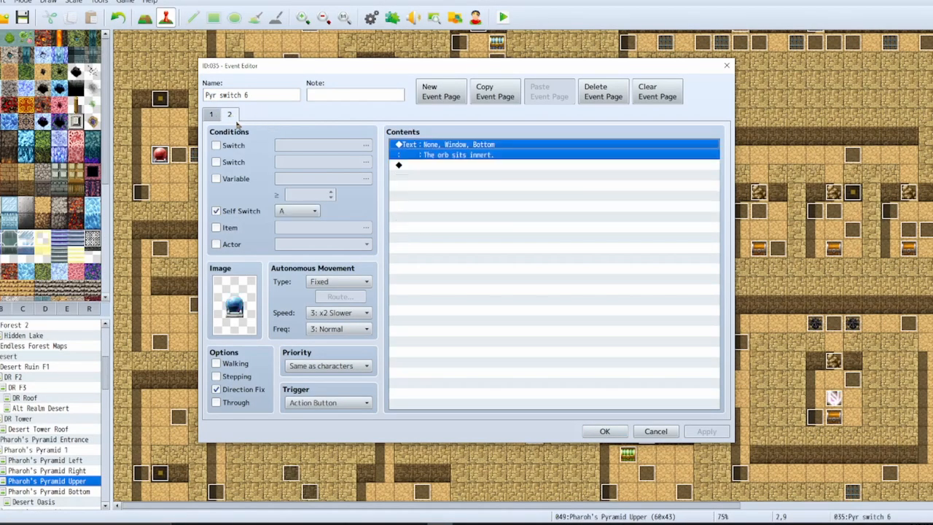
pyautogui.click(483, 166)
pyautogui.hotkey('ctrl', 'v')
pyautogui.click(604, 431)
# Step: Copy the [38, 67, 'A'] and [38, 75, 'A'] self-switch scripts from page 1 of Pyr switch 7 to the end of its page 2
pyautogui.scroll(2, 306, 357)
pyautogui.scroll(-7, 308, 357)
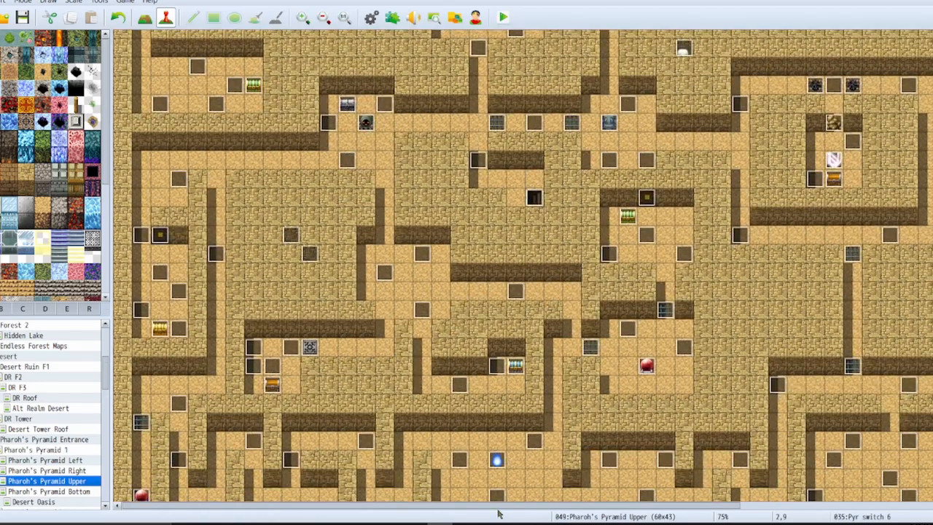
pyautogui.moveTo(497, 507); pyautogui.dragTo(752, 521)
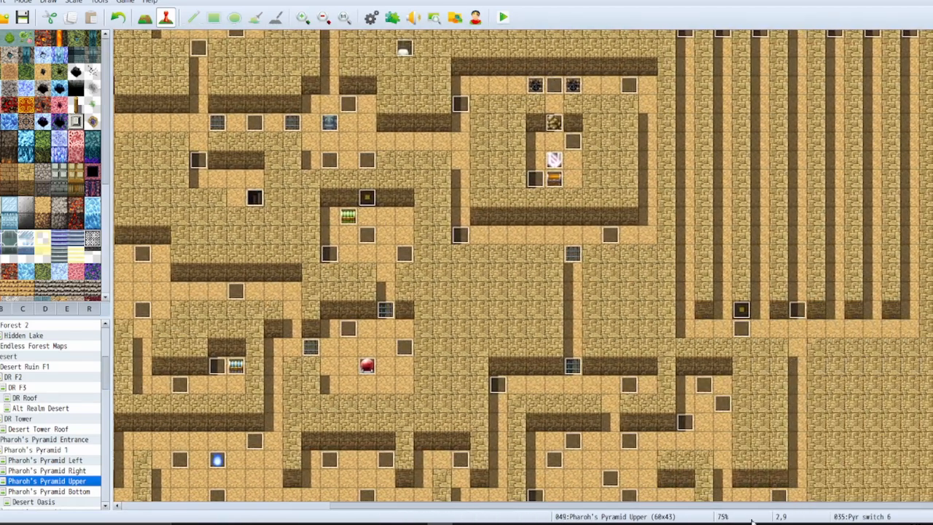
pyautogui.scroll(-2, 461, 421)
pyautogui.doubleClick(368, 325)
pyautogui.click(229, 115)
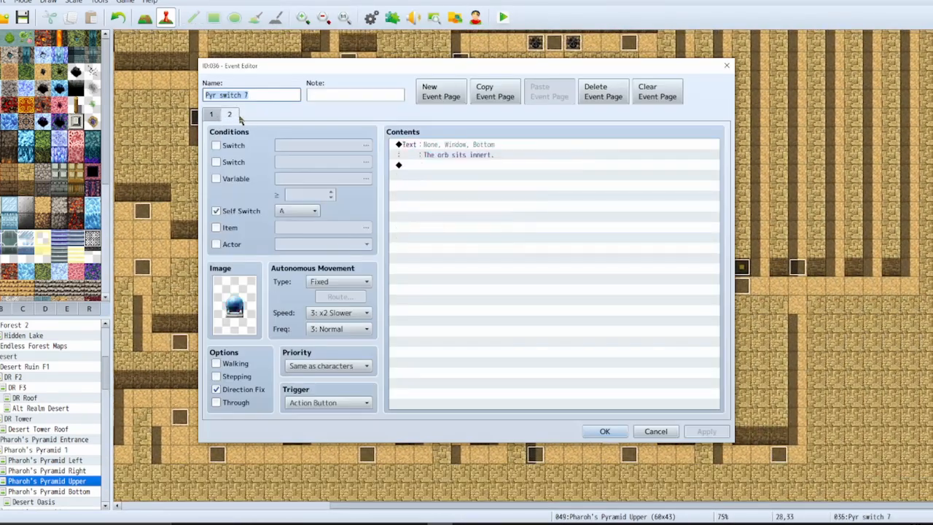
pyautogui.click(451, 155)
pyautogui.click(211, 114)
pyautogui.click(460, 168)
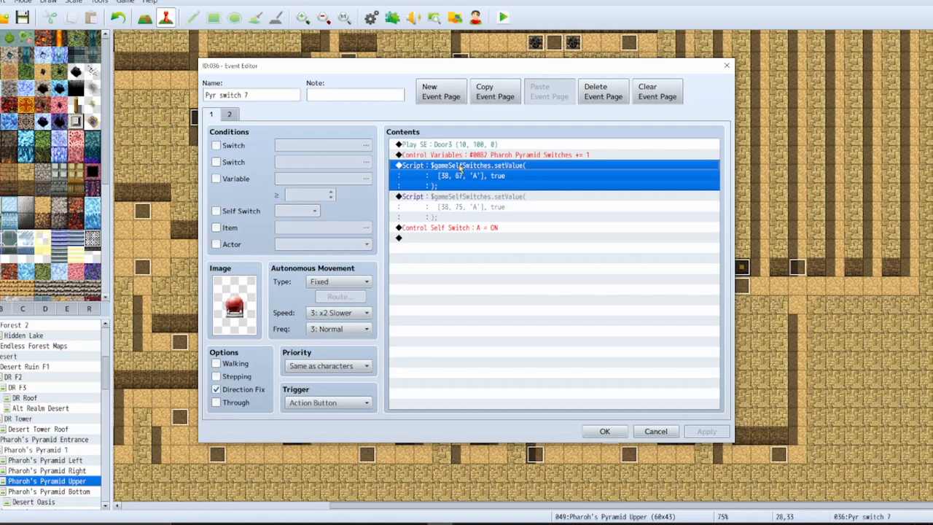
pyautogui.hotkey('shift', 'Down')
pyautogui.hotkey('ctrl', 'c')
pyautogui.click(229, 115)
pyautogui.click(456, 169)
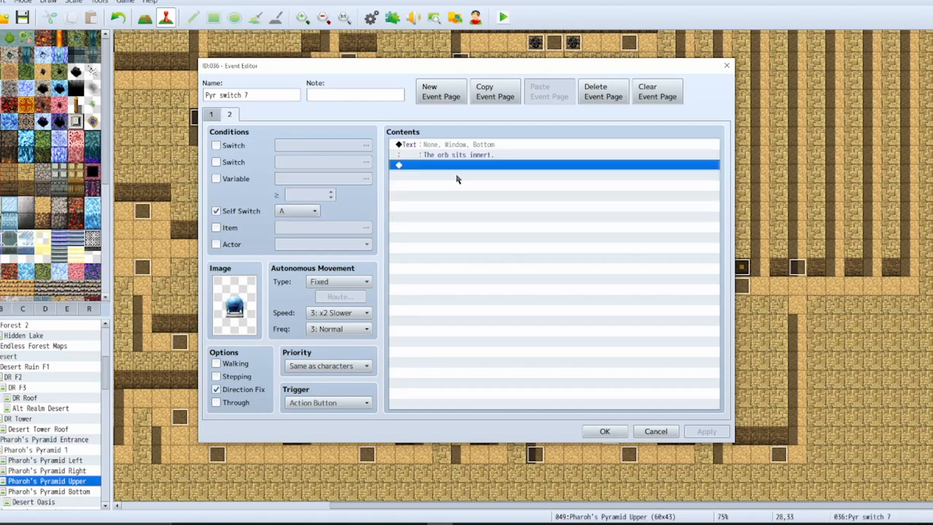
pyautogui.hotkey('ctrl', 'v')
pyautogui.click(604, 431)
# Step: Look over the Pharoh's Pyramid Upper, Bottom, Center and Back maps for any remaining orb switch events
pyautogui.scroll(6, 645, 417)
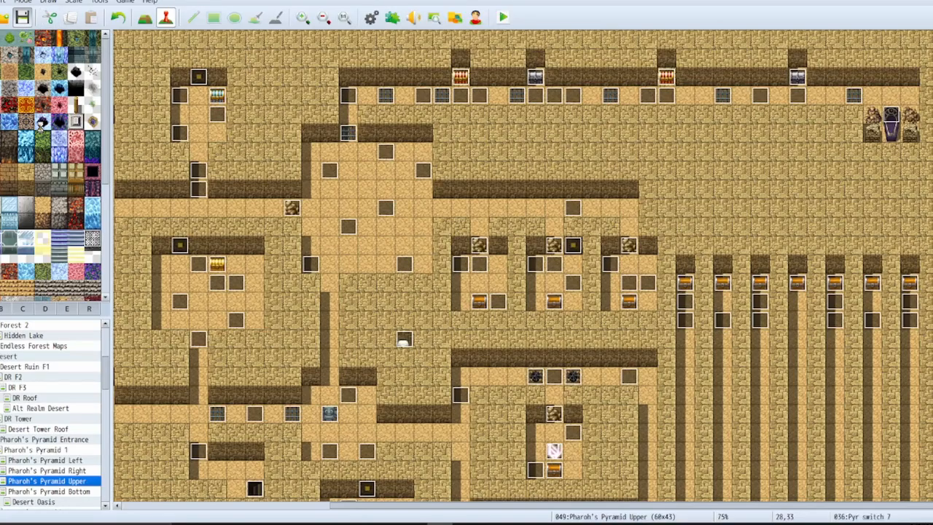
pyautogui.click(40, 491)
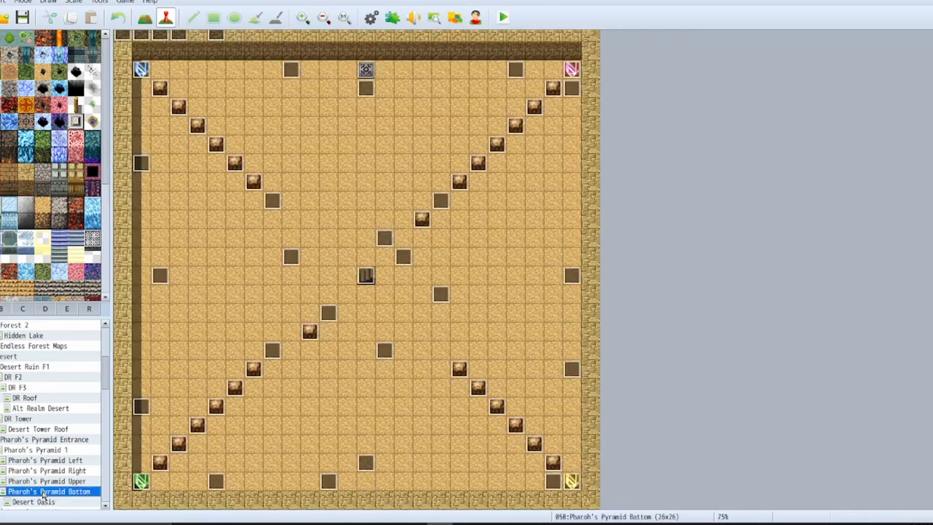
pyautogui.scroll(-2, 41, 459)
pyautogui.click(41, 460)
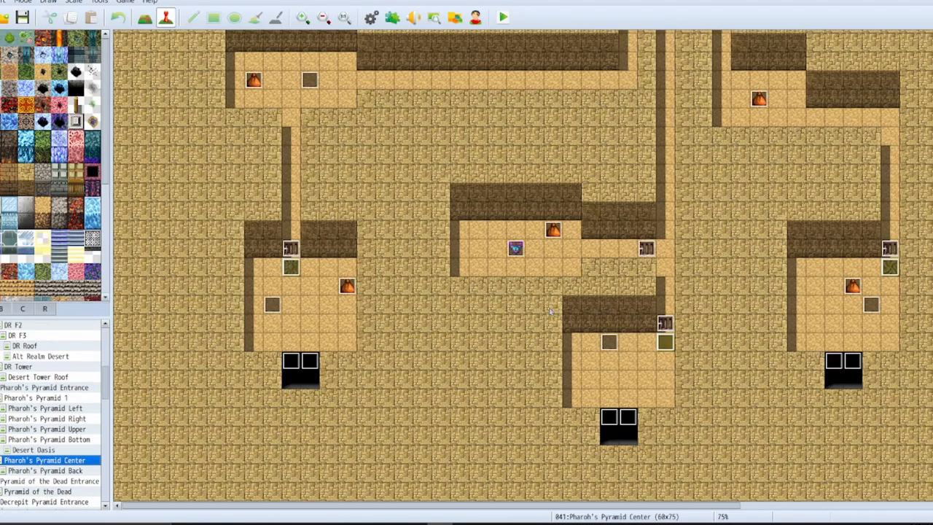
pyautogui.scroll(10, 685, 366)
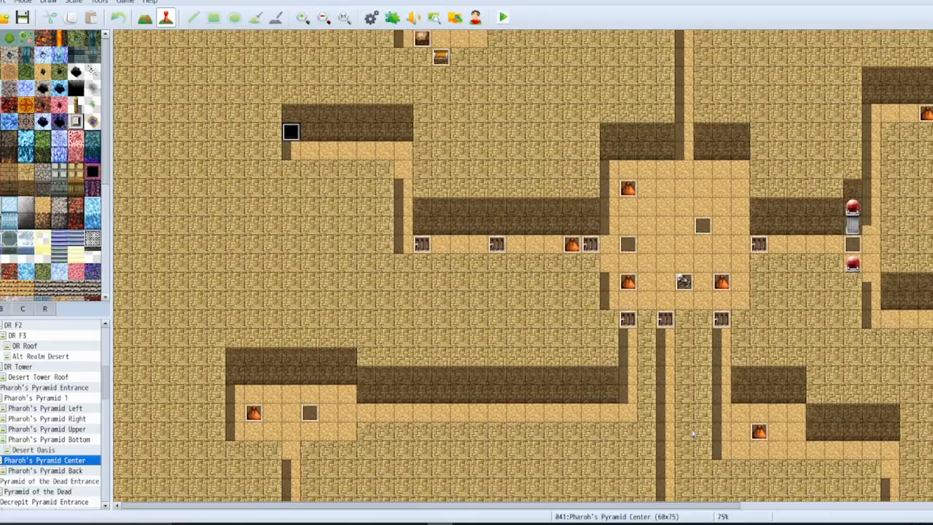
pyautogui.scroll(2, 694, 435)
pyautogui.moveTo(608, 509); pyautogui.dragTo(779, 516)
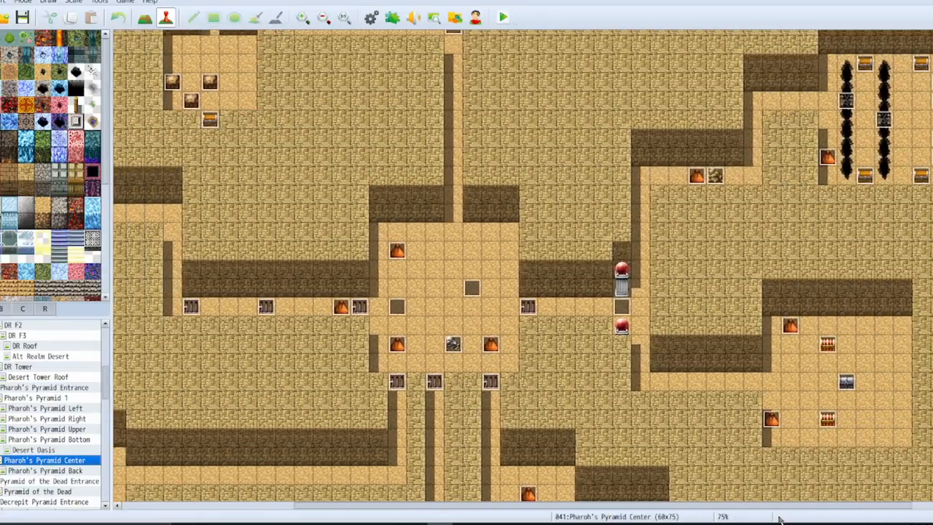
pyautogui.scroll(6, 510, 369)
pyautogui.scroll(10, 511, 370)
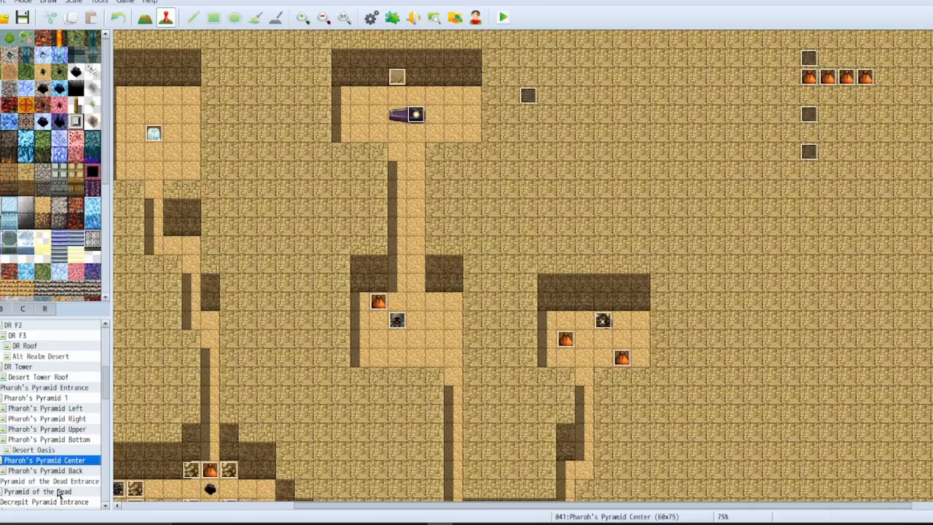
pyautogui.click(71, 471)
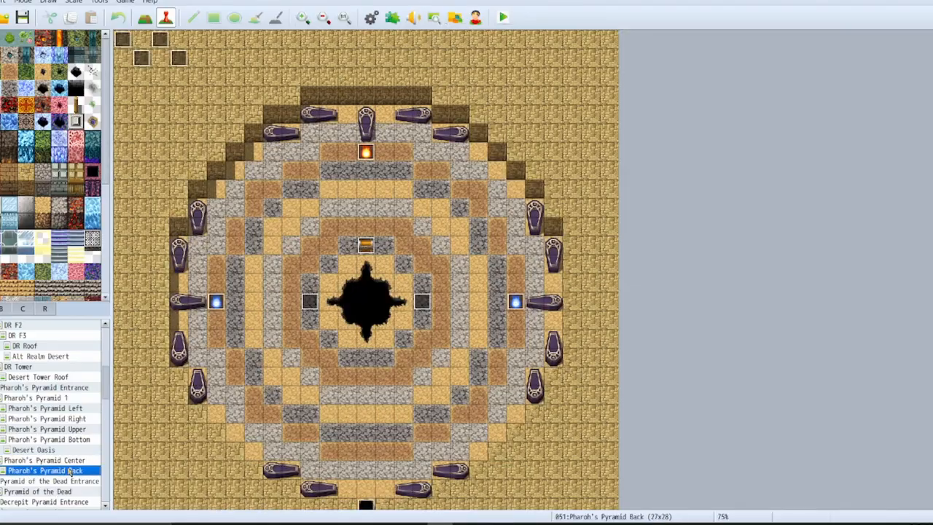
# Step: On the Pyramid of the Dead map, copy pyr switch 4's [52, 81, 'A'] and [17, 12, 'A'] self-switch scripts from page 1 to page 2
pyautogui.click(40, 491)
pyautogui.click(40, 481)
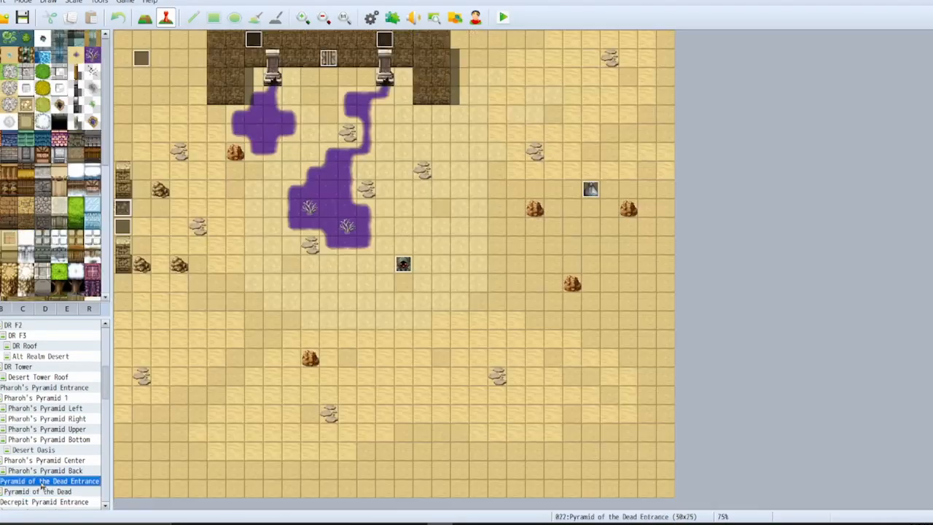
pyautogui.click(40, 491)
pyautogui.keyDown('ctrl'); pyautogui.scroll(-3, 395, 336); pyautogui.keyUp('ctrl')
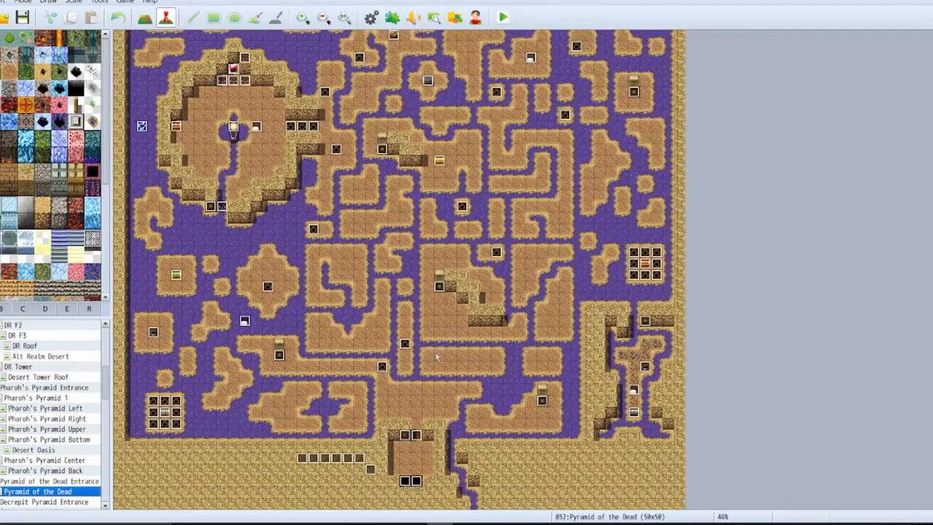
pyautogui.scroll(2, 313, 387)
pyautogui.doubleClick(231, 140)
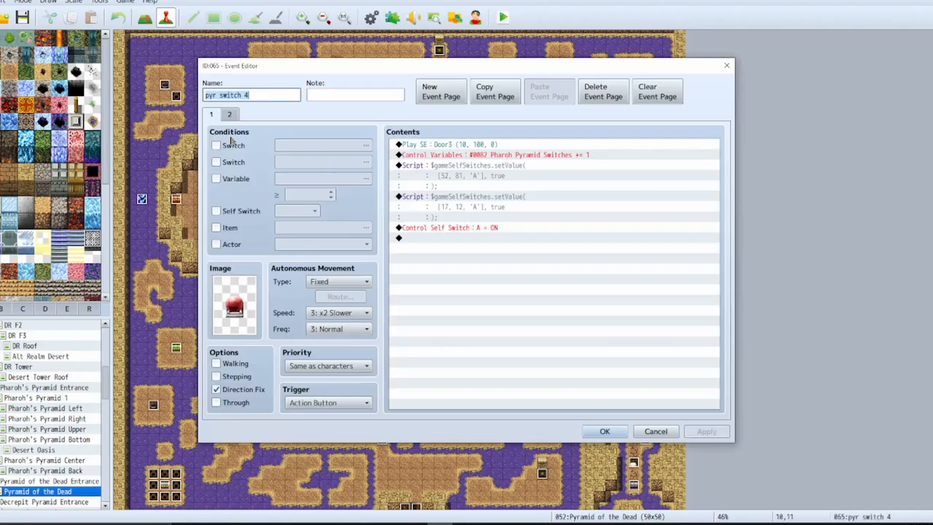
pyautogui.click(467, 169)
pyautogui.hotkey('shift', 'Down')
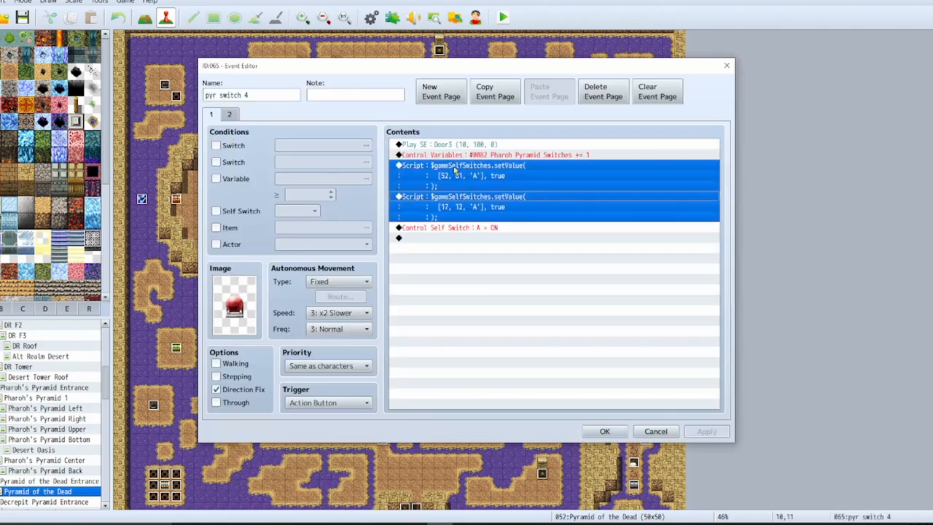
pyautogui.click(233, 114)
pyautogui.click(472, 167)
pyautogui.hotkey('ctrl', 'v')
pyautogui.click(592, 430)
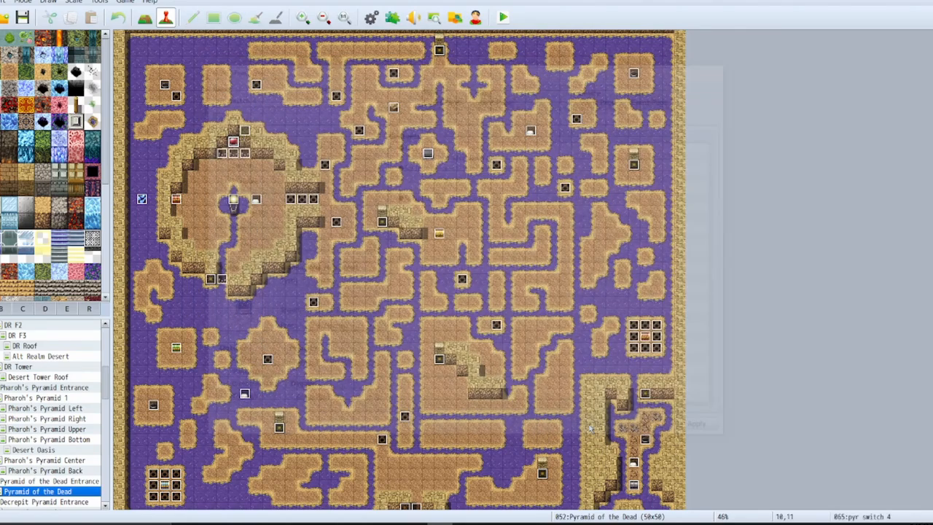
# Step: Look over the Decrepit Pyramid Entrance, Decrepit Pyramid, Decrepid Pyramid Basement and Pharoh's Pyramid maps for any remaining orb switch events
pyautogui.scroll(1, 252, 337)
pyautogui.scroll(-2, 64, 499)
pyautogui.click(66, 461)
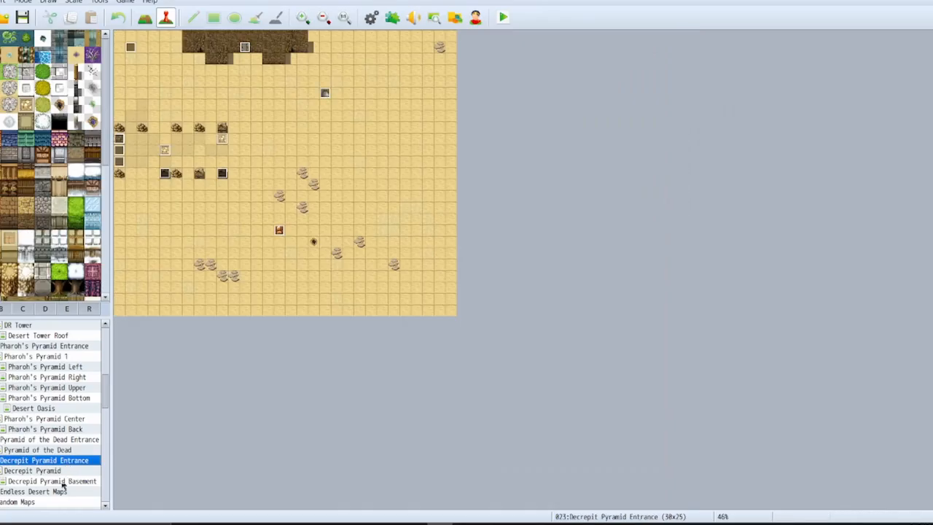
pyautogui.click(62, 471)
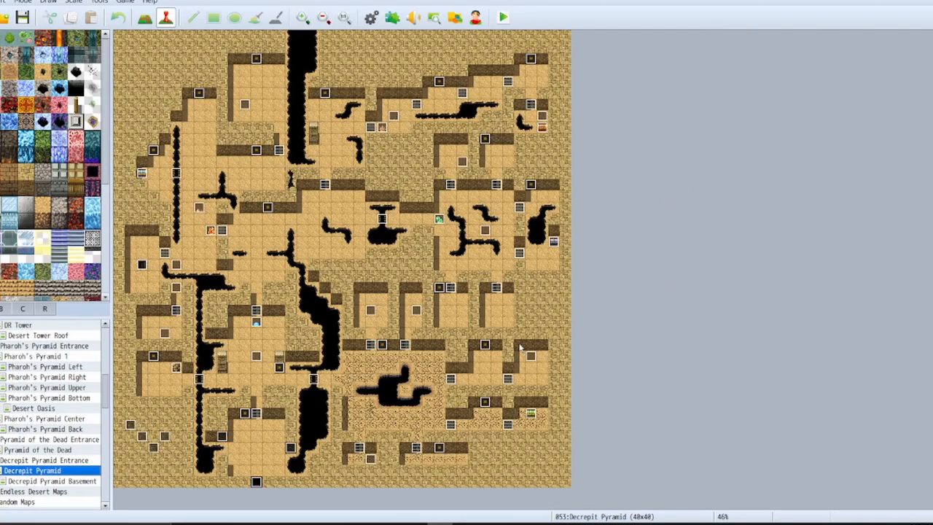
pyautogui.click(48, 481)
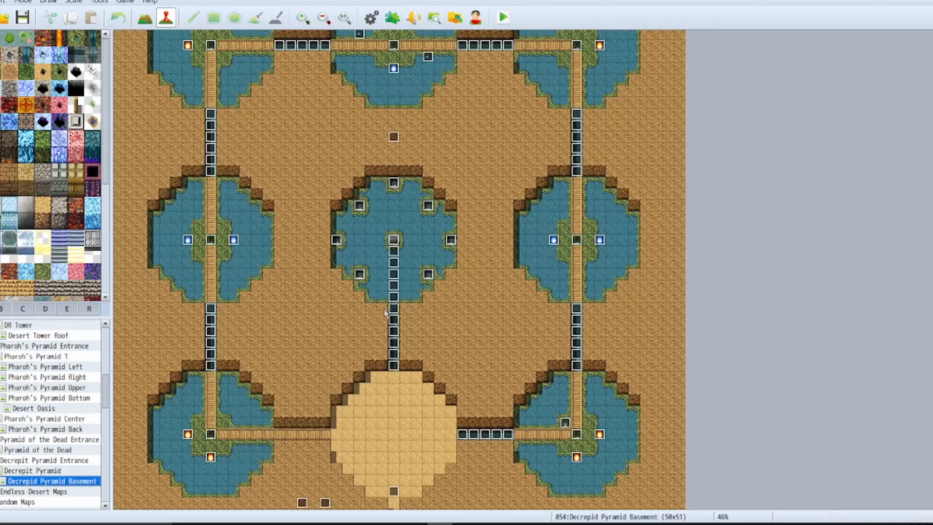
pyautogui.scroll(2, 483, 344)
pyautogui.scroll(-2, 484, 345)
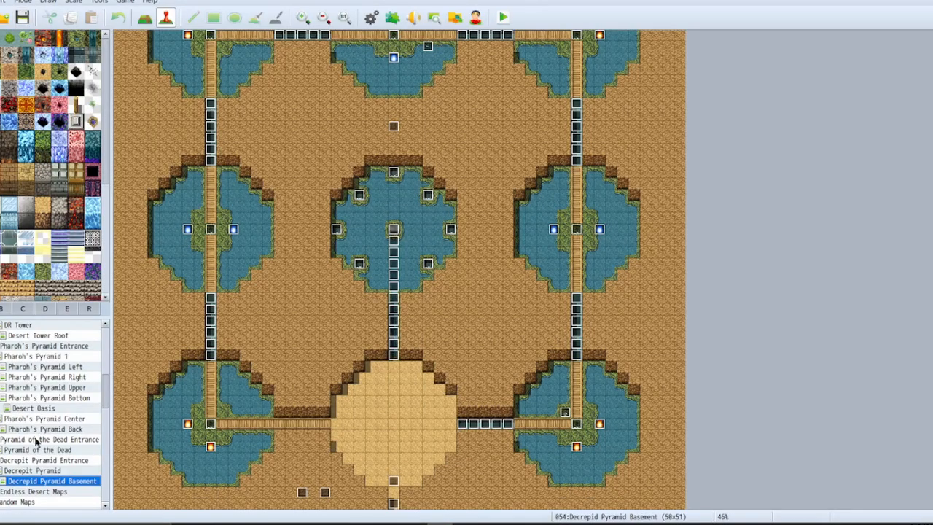
pyautogui.scroll(5, 36, 441)
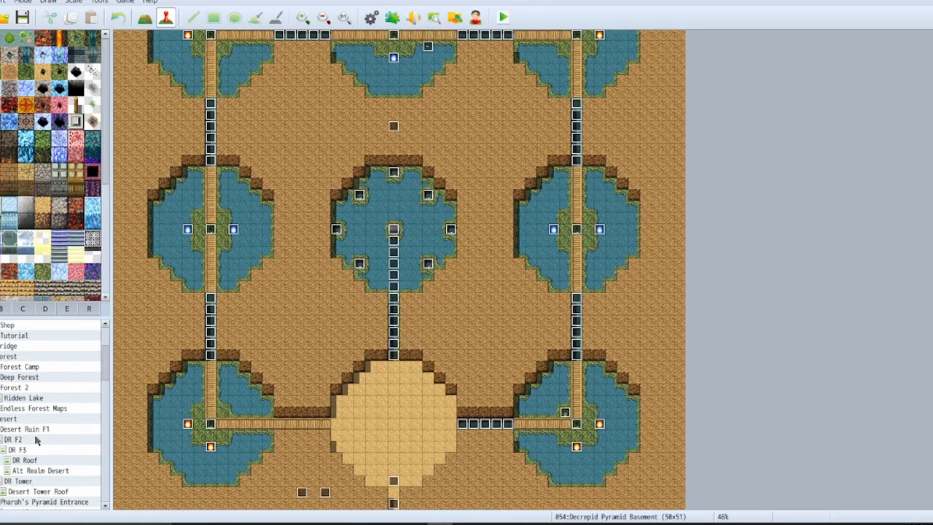
pyautogui.scroll(-5, 36, 441)
pyautogui.click(30, 367)
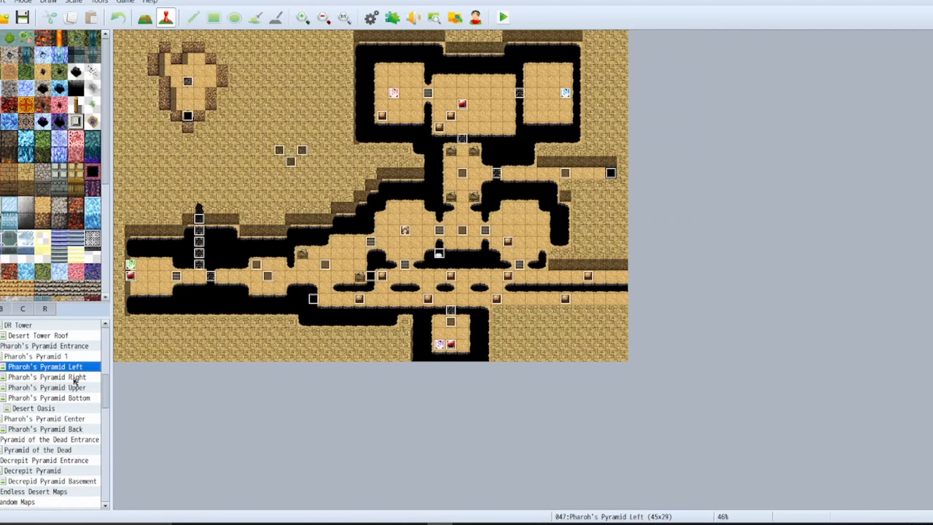
pyautogui.click(75, 378)
pyautogui.click(71, 391)
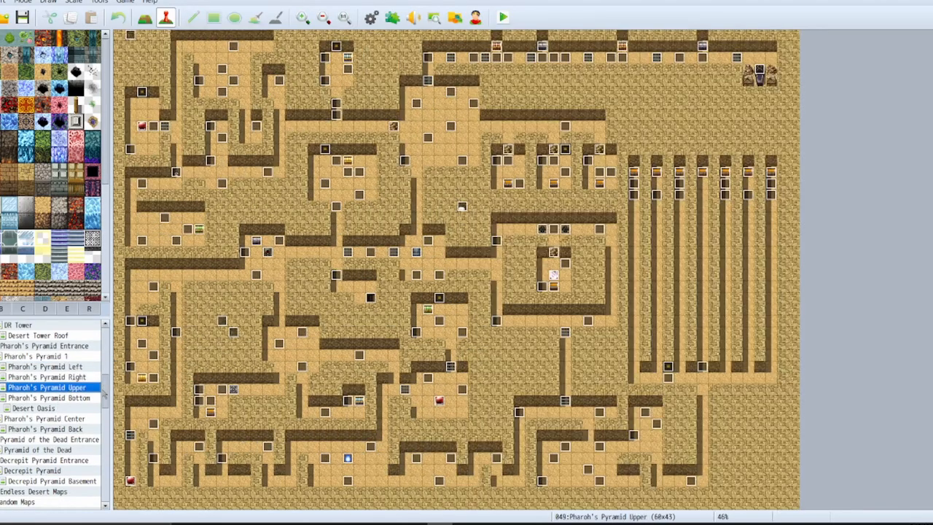
# Step: Inspect the +1 level and World Loot events along the northern chest corridor's eastern half on Pharoh's Pyramid Upper
pyautogui.keyDown('ctrl'); pyautogui.scroll(3, 693, 152); pyautogui.keyUp('ctrl')
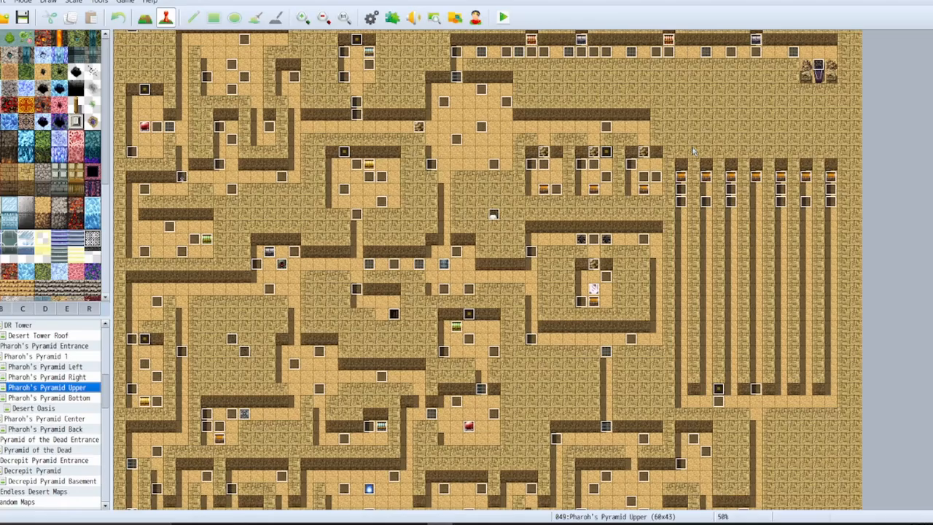
pyautogui.scroll(3, 701, 219)
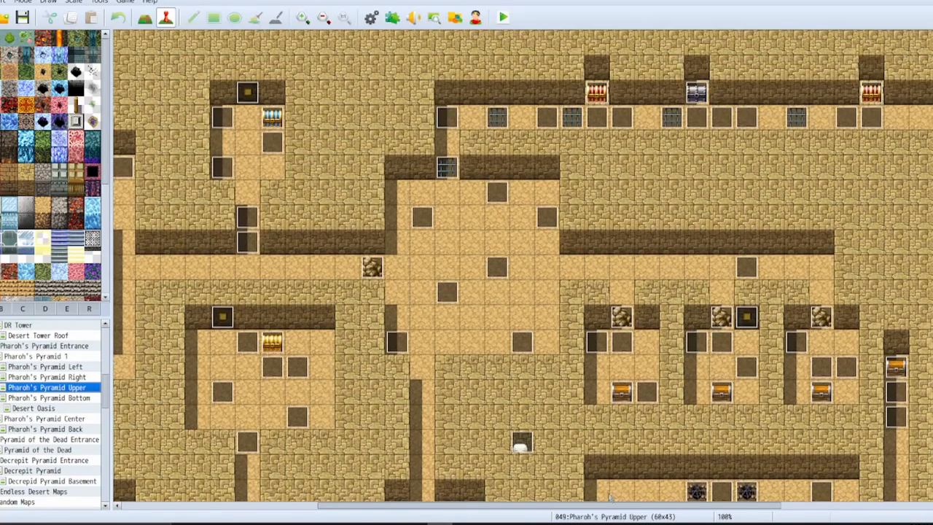
pyautogui.moveTo(623, 506); pyautogui.dragTo(790, 506)
pyautogui.doubleClick(738, 126)
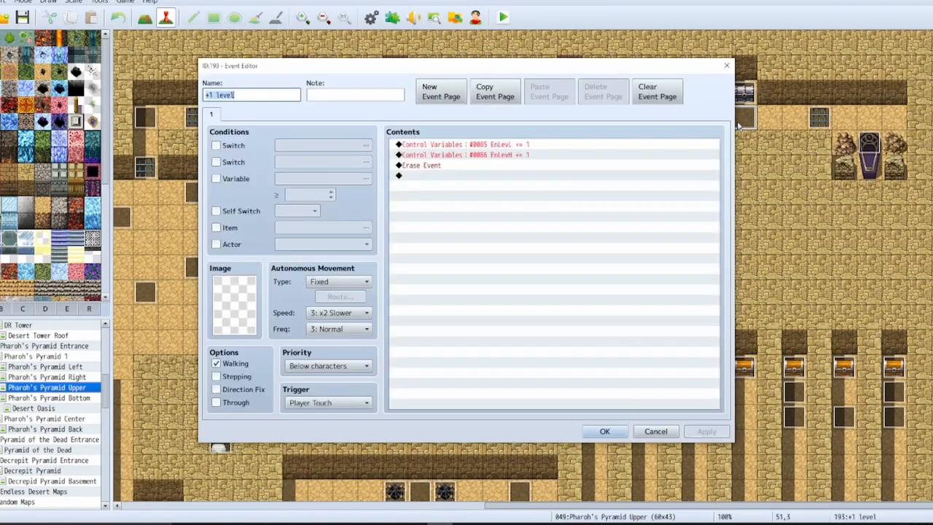
pyautogui.click(655, 431)
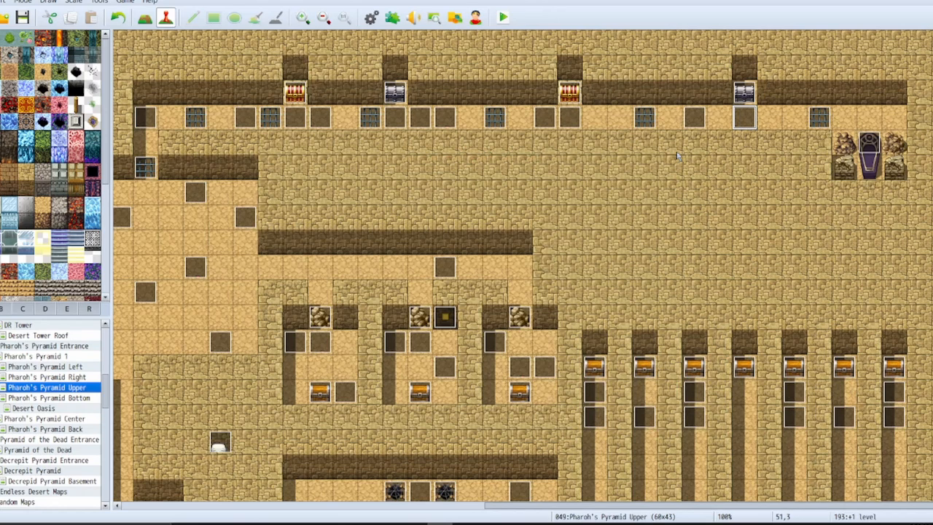
pyautogui.doubleClick(691, 119)
pyautogui.click(605, 431)
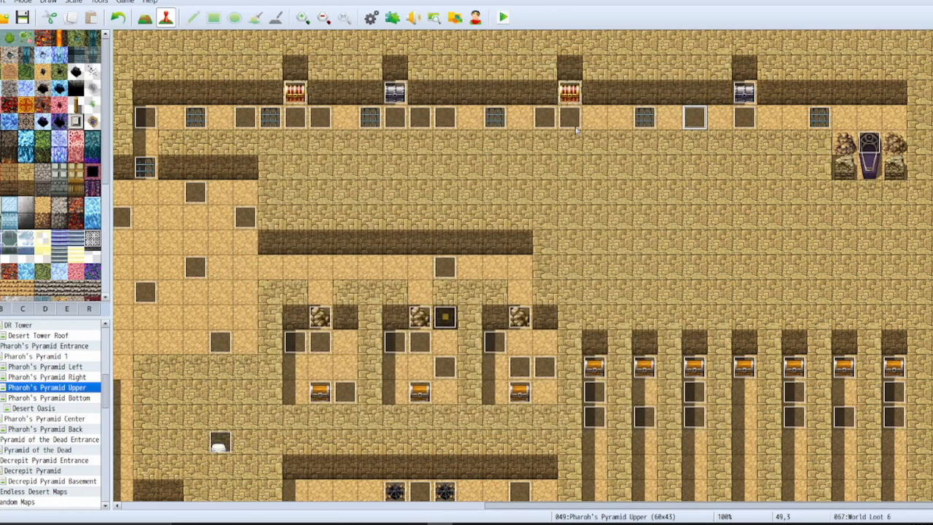
pyautogui.doubleClick(567, 118)
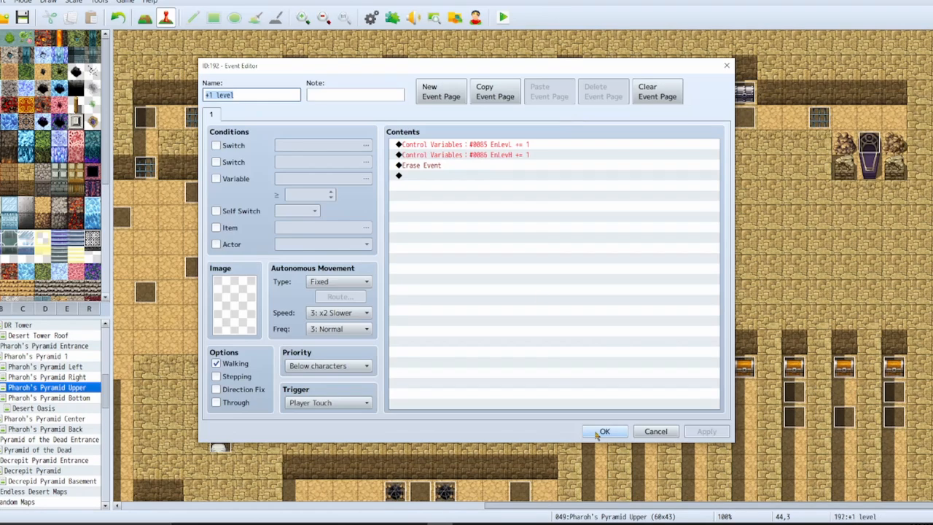
pyautogui.click(605, 431)
pyautogui.doubleClick(539, 119)
pyautogui.click(587, 431)
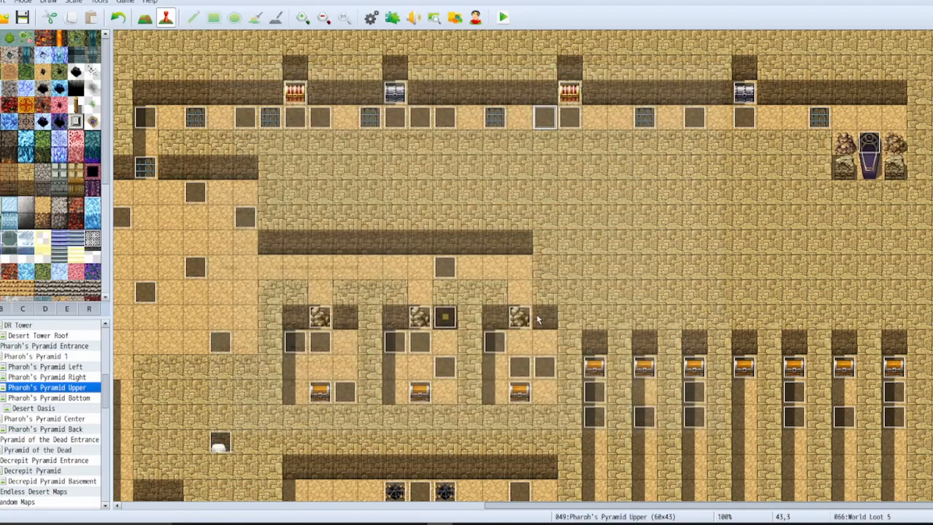
# Step: Read through the Desert Spirit 1 event's random relocation commands in the northern chest corridor
pyautogui.click(444, 115)
pyautogui.doubleClick(445, 116)
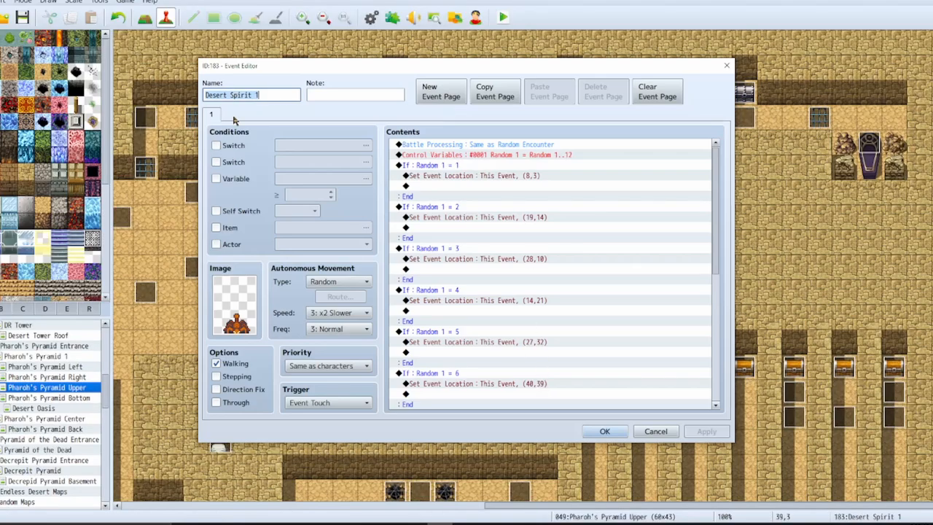
pyautogui.scroll(-5, 658, 256)
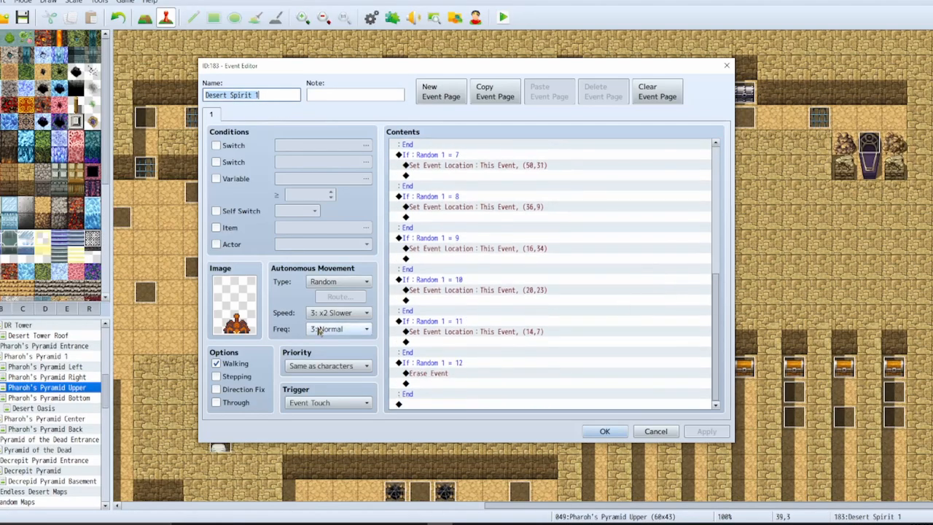
pyautogui.scroll(6, 591, 316)
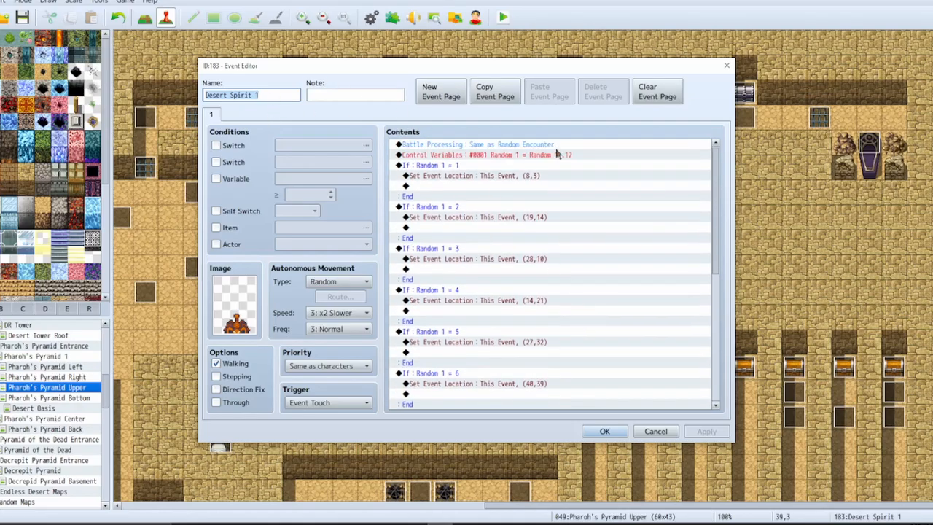
pyautogui.scroll(-1, 715, 186)
pyautogui.scroll(2, 715, 186)
pyautogui.click(604, 431)
# Step: Check the World Loot 4 event and the +1 level event beside it, and review Desert Spirit 1's commands again
pyautogui.doubleClick(421, 121)
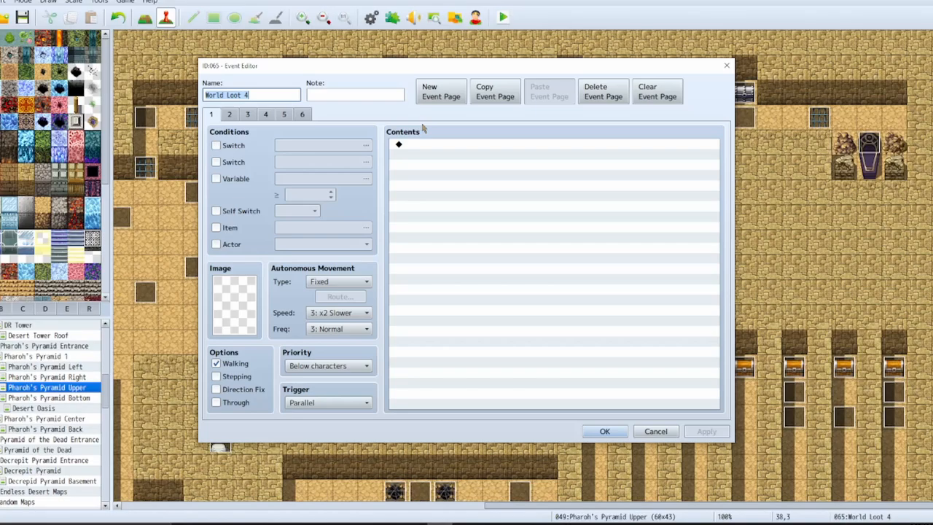
pyautogui.click(605, 431)
pyautogui.doubleClick(387, 115)
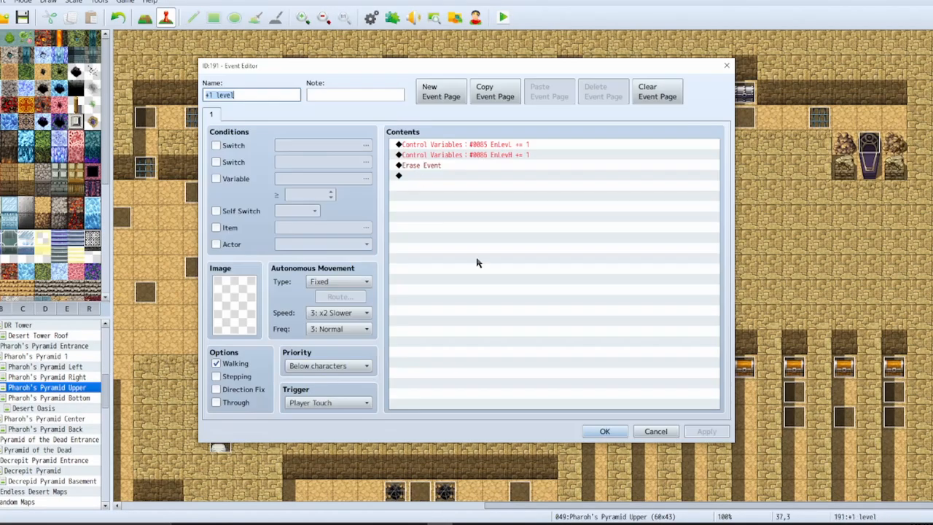
pyautogui.click(604, 431)
pyautogui.doubleClick(445, 113)
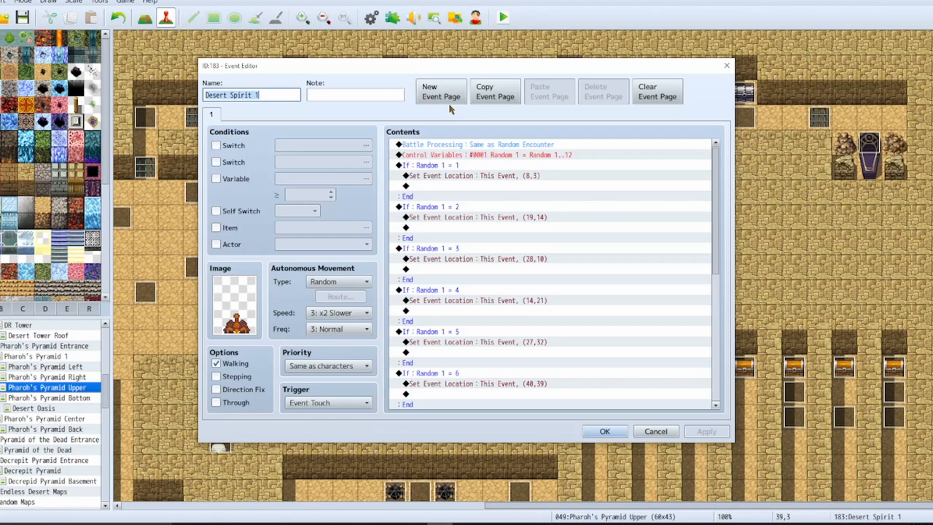
pyautogui.scroll(-8, 612, 240)
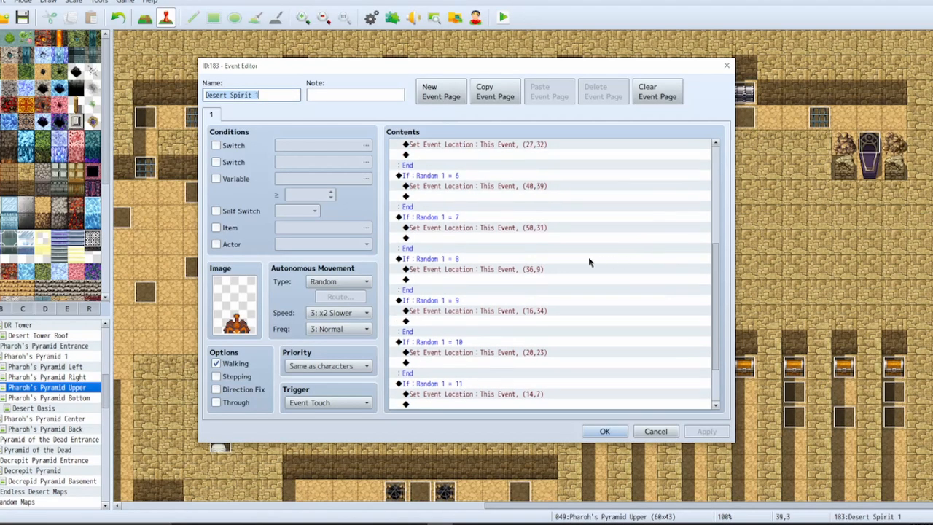
pyautogui.click(604, 432)
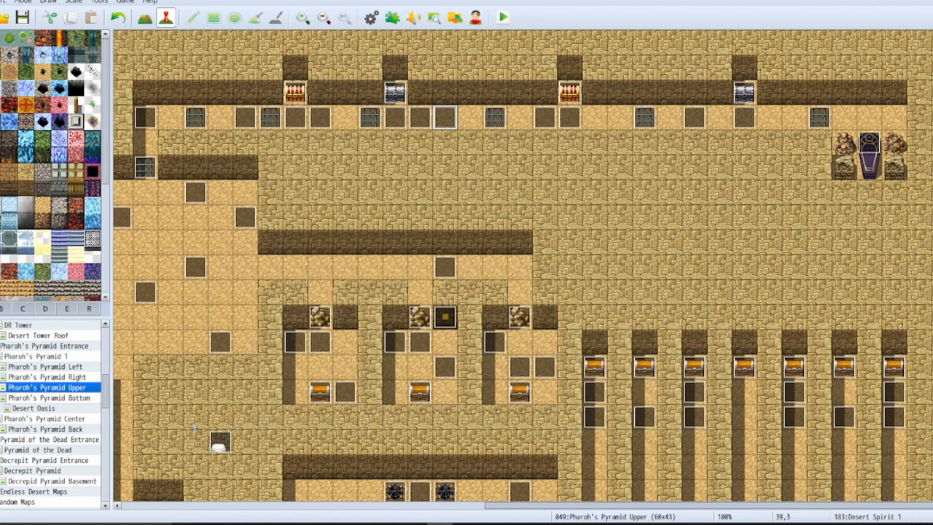
# Step: Review the Pharoh's Pyramid Upper map properties, examining the encounter list and the full enemy level range note
pyautogui.doubleClick(52, 390)
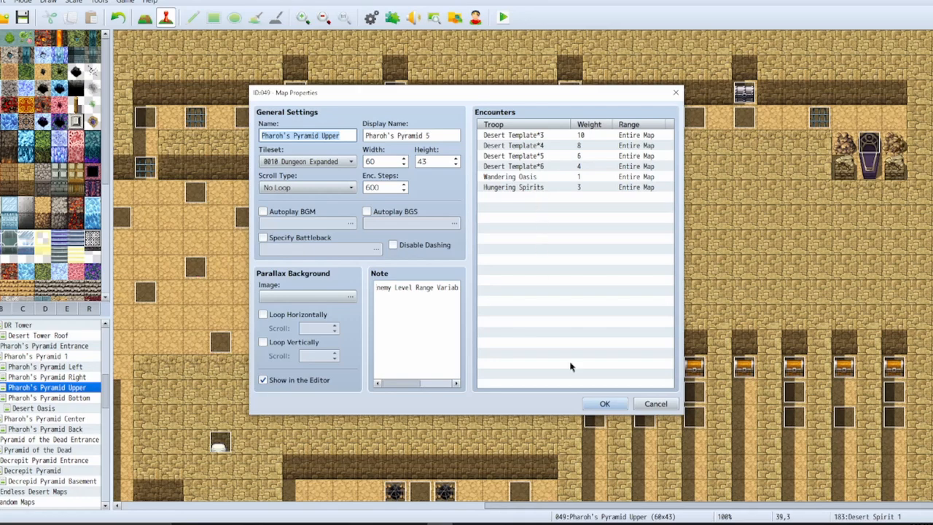
pyautogui.click(591, 409)
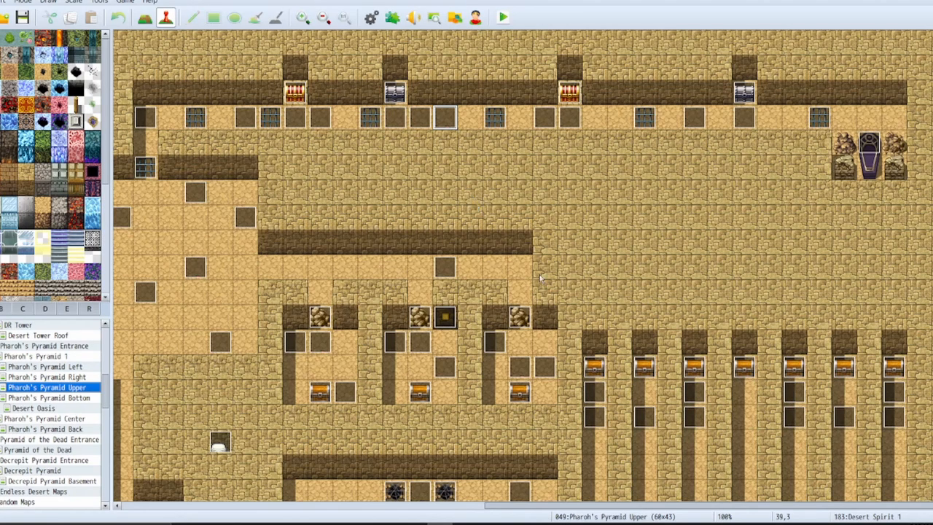
pyautogui.scroll(-3, 631, 264)
pyautogui.keyDown('ctrl'); pyautogui.scroll(-4, 449, 299); pyautogui.keyUp('ctrl')
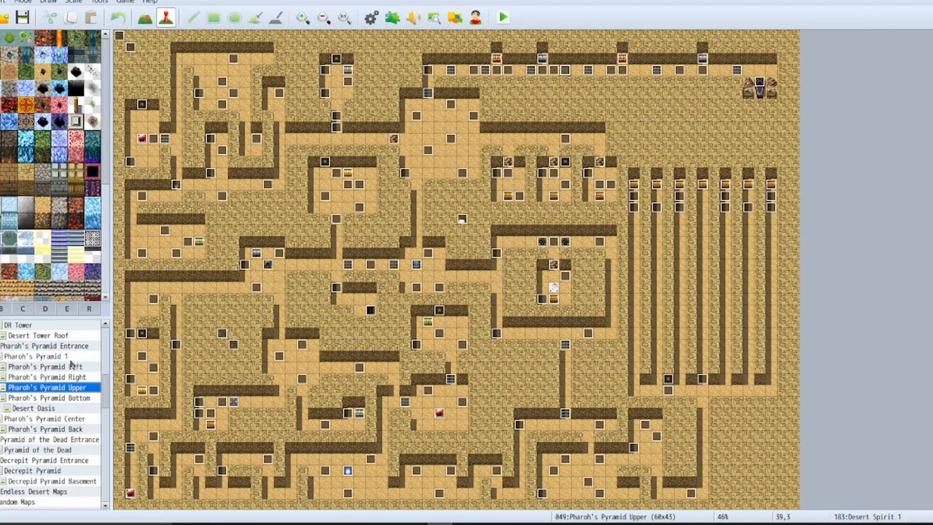
pyautogui.doubleClick(73, 387)
pyautogui.moveTo(412, 385); pyautogui.dragTo(467, 388)
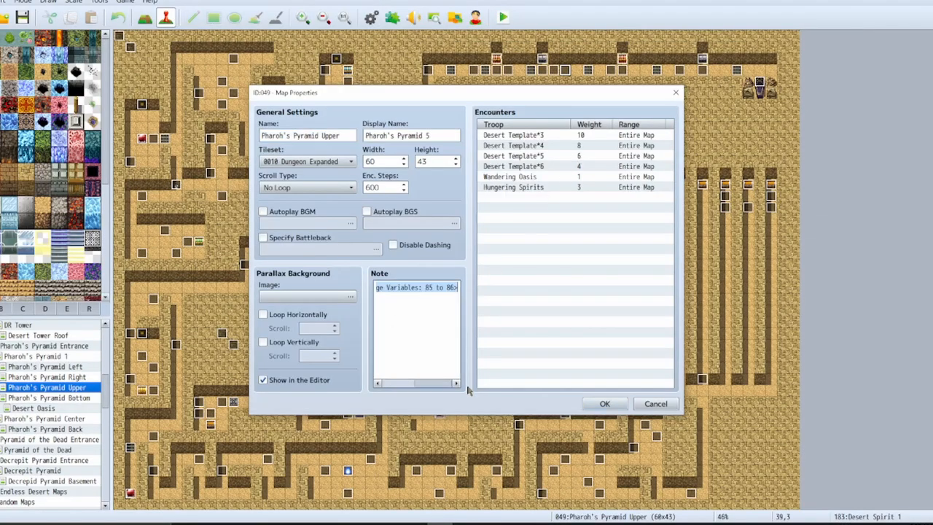
pyautogui.click(602, 403)
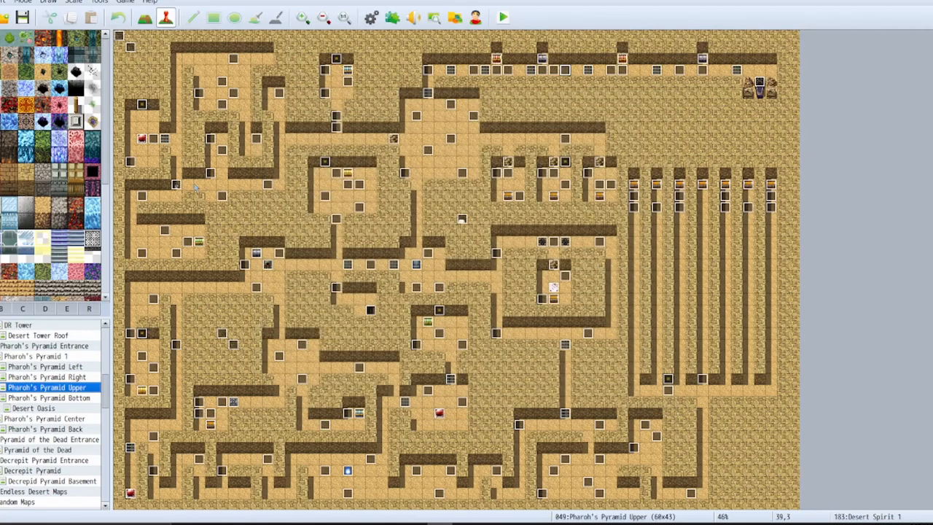
# Step: Inspect the commands and triggers of the two events EV171 and EV055 in the northwest corner of Pharoh's Pyramid Upper
pyautogui.doubleClick(130, 46)
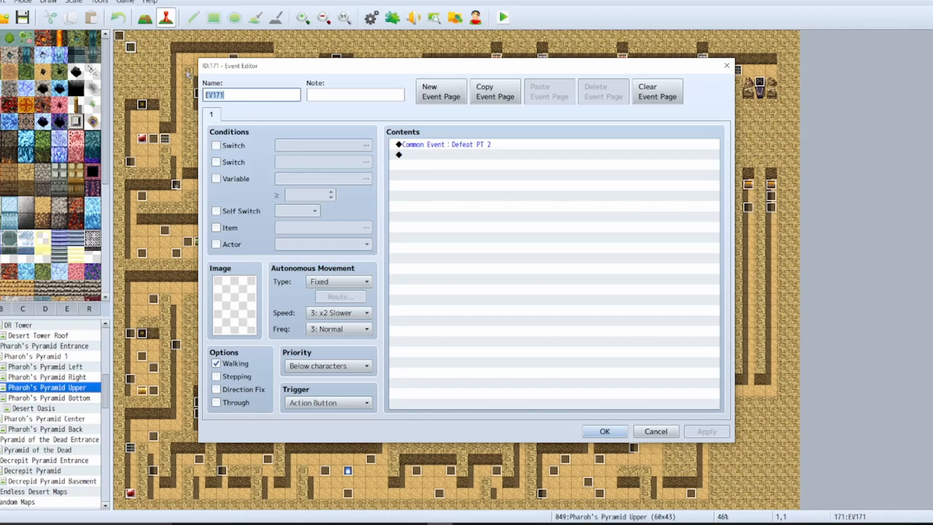
pyautogui.click(600, 431)
pyautogui.doubleClick(121, 40)
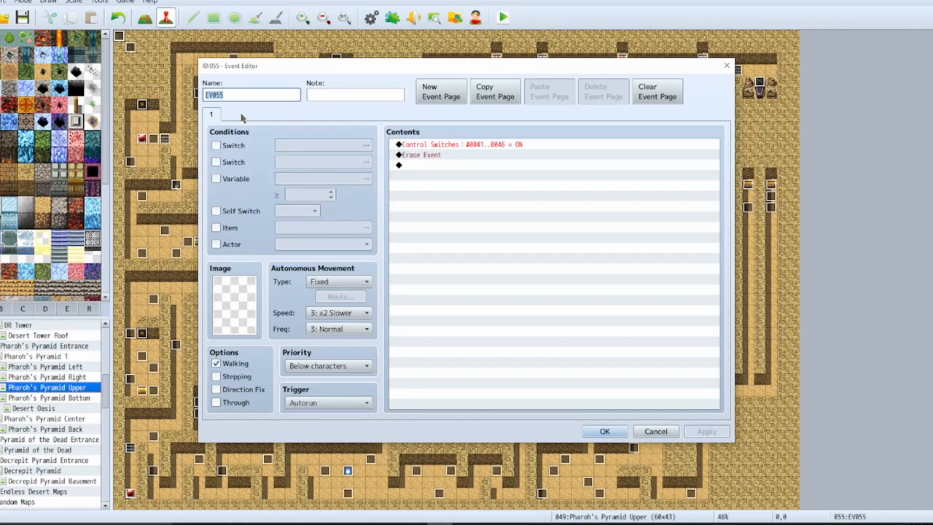
pyautogui.click(605, 431)
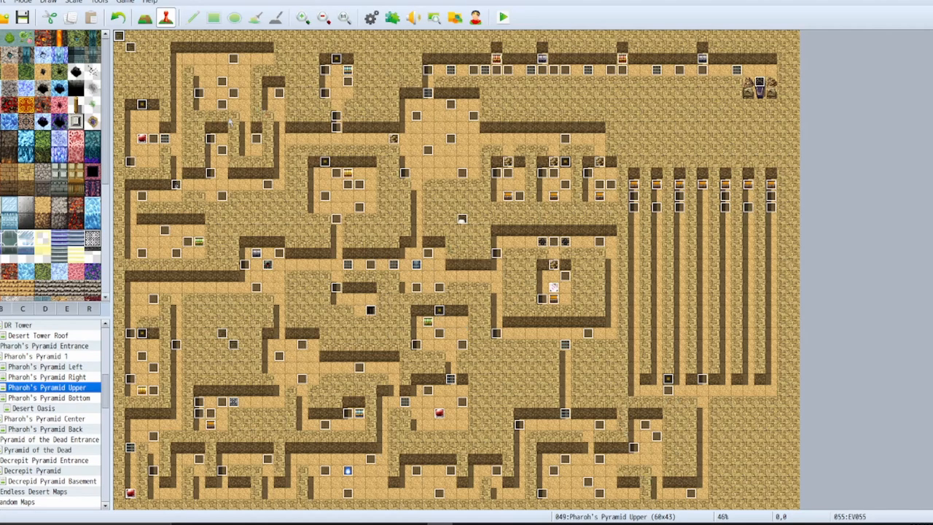
# Step: Inspect the commands of the three events in the northeast corner of Pharoh's Pyramid Right and locate its northwest World Loot events
pyautogui.click(51, 379)
pyautogui.scroll(5, 216, 237)
pyautogui.scroll(1, 216, 230)
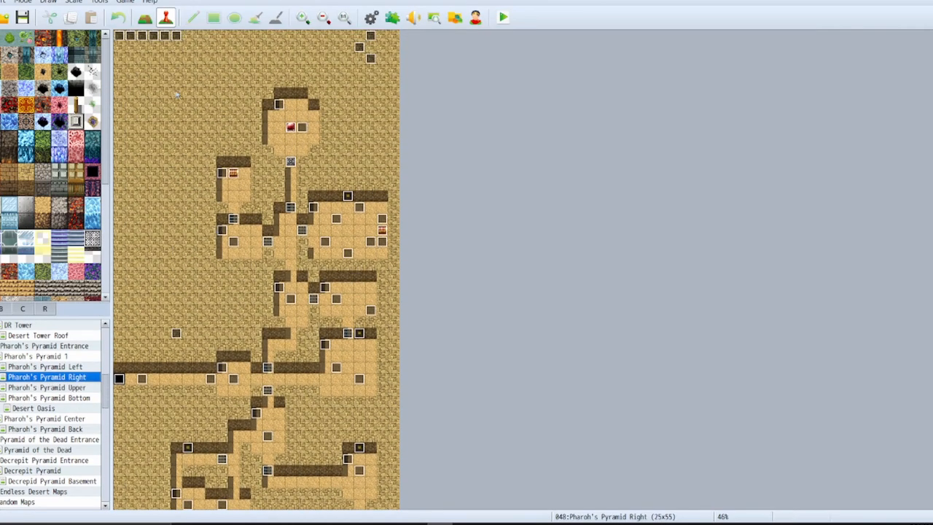
pyautogui.doubleClick(370, 36)
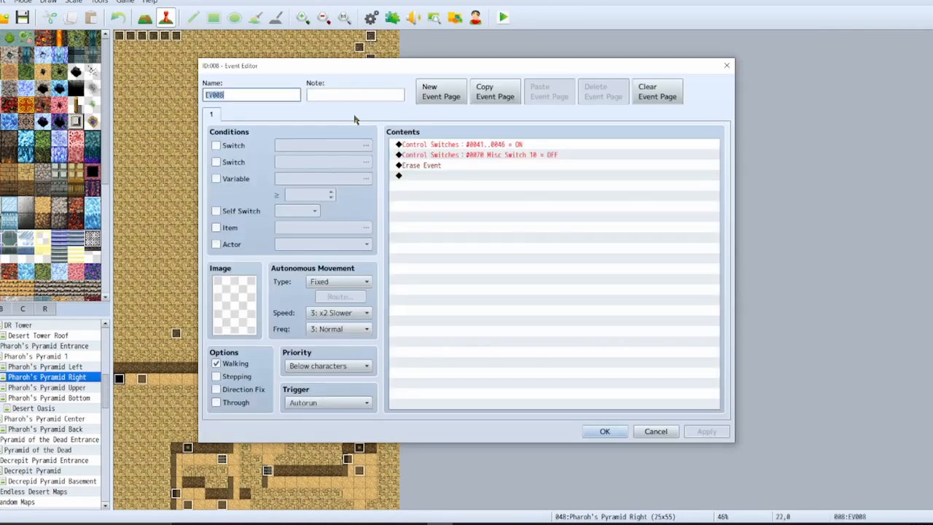
pyautogui.click(605, 431)
pyautogui.doubleClick(358, 47)
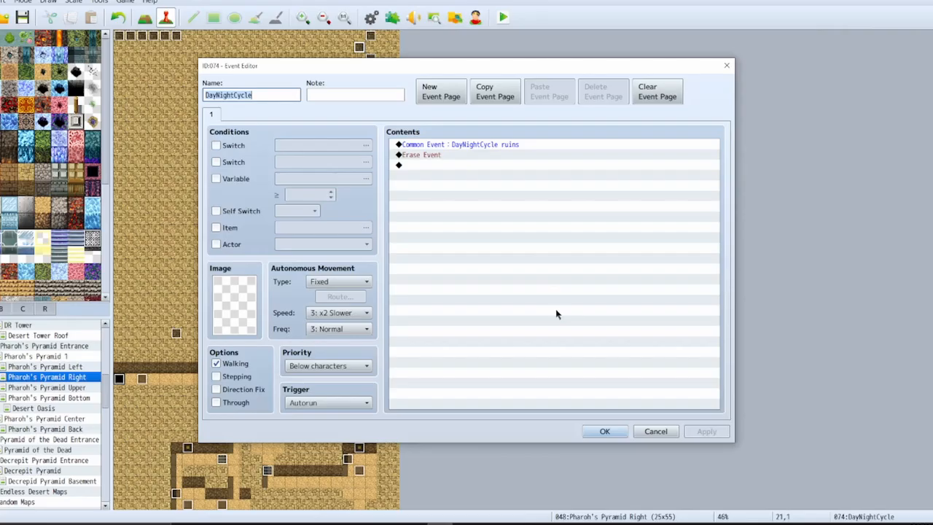
pyautogui.click(603, 431)
pyautogui.click(370, 59)
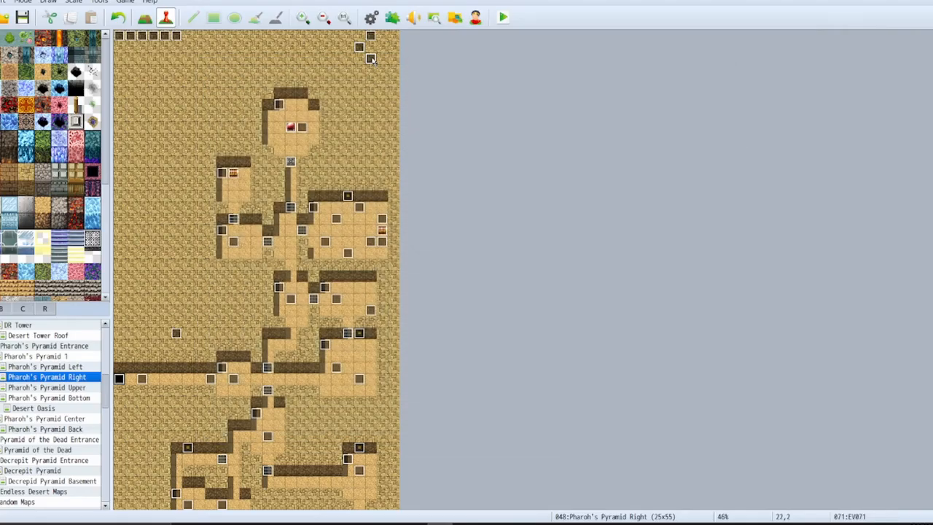
pyautogui.doubleClick(370, 59)
pyautogui.click(605, 431)
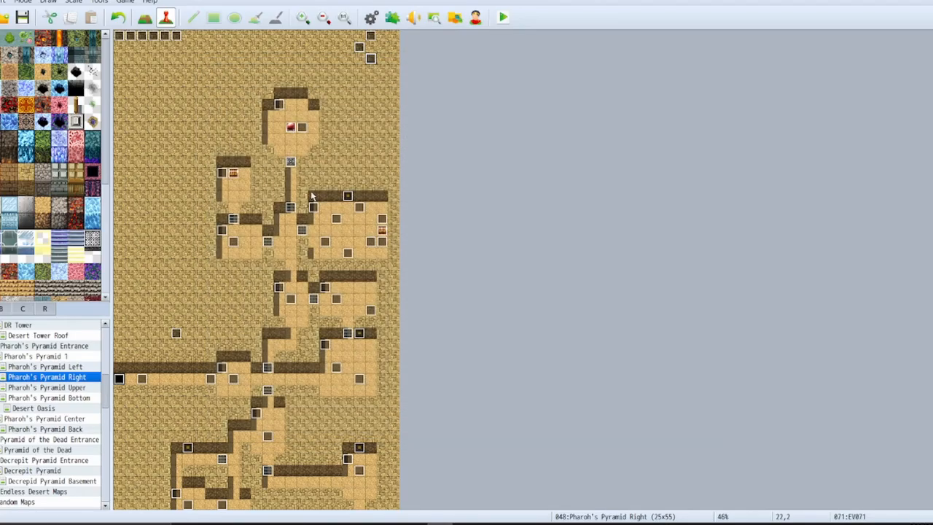
pyautogui.click(120, 35)
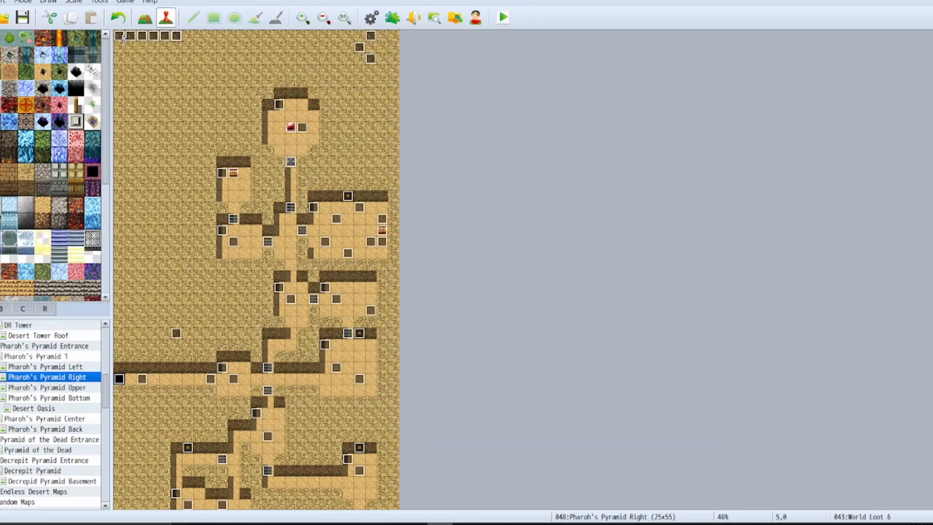
pyautogui.scroll(-2, 268, 322)
pyautogui.scroll(-2, 268, 322)
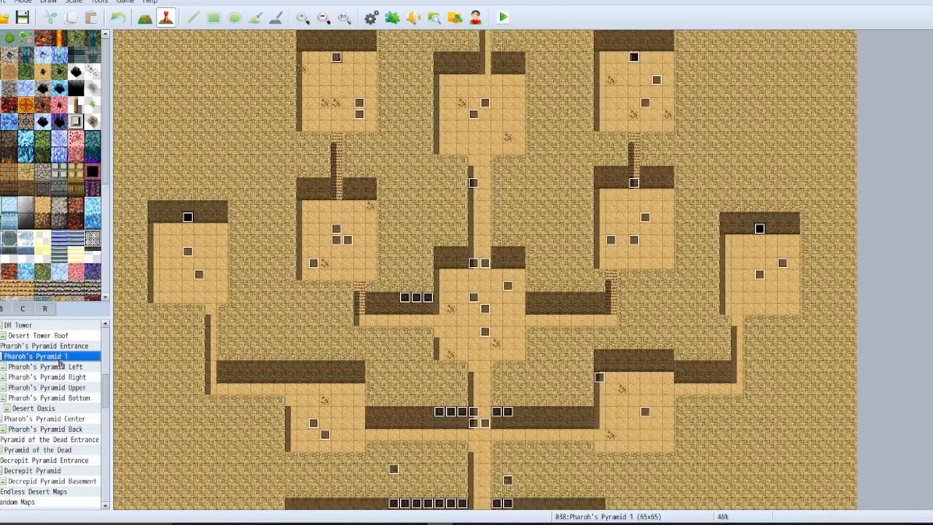
# Step: Inspect the randomized World Loot switch commands of event EV003 in the northwest corner of Pharoh's Pyramid 1
pyautogui.click(59, 357)
pyautogui.scroll(-3, 497, 404)
pyautogui.scroll(7, 473, 408)
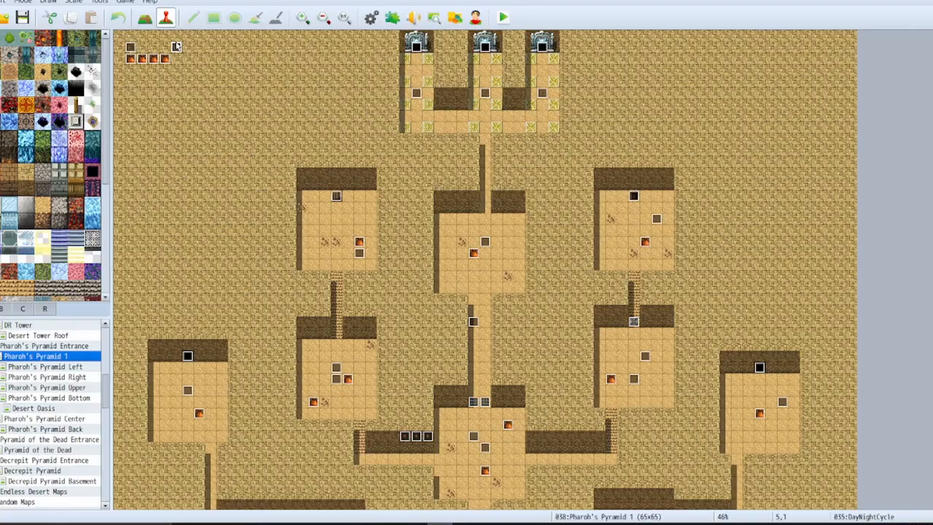
pyautogui.doubleClick(131, 51)
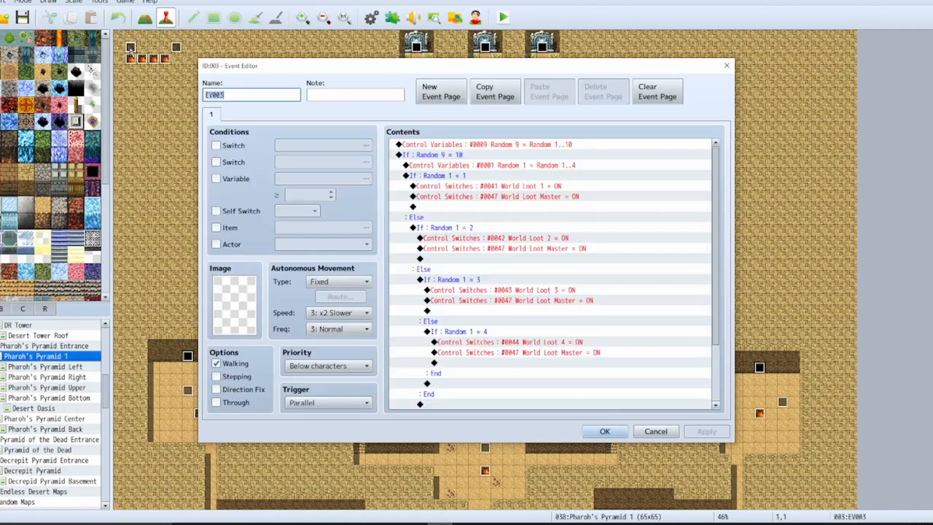
pyautogui.click(604, 430)
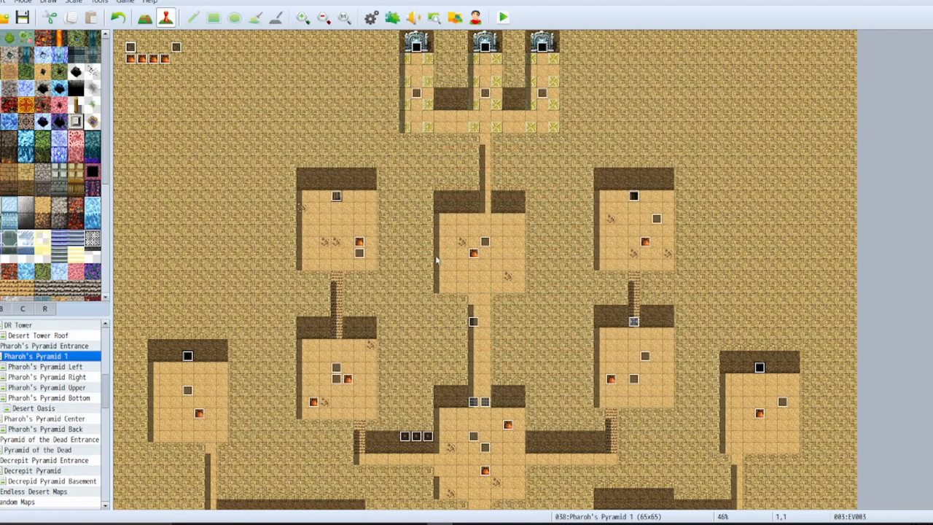
# Step: Rename the enemy-level event EV031, just east of the southern entrance hall in Pharoh's Pyramid 1, as Level Set
pyautogui.scroll(-8, 412, 261)
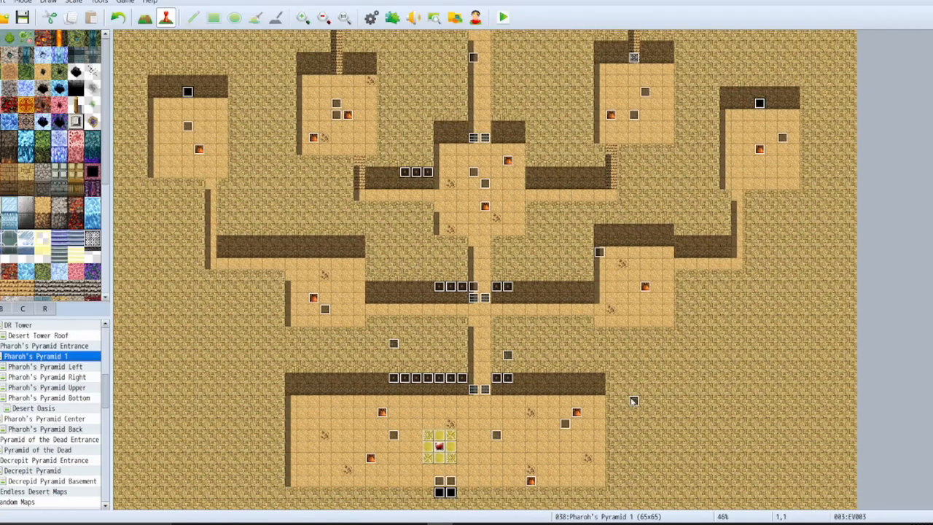
pyautogui.doubleClick(632, 400)
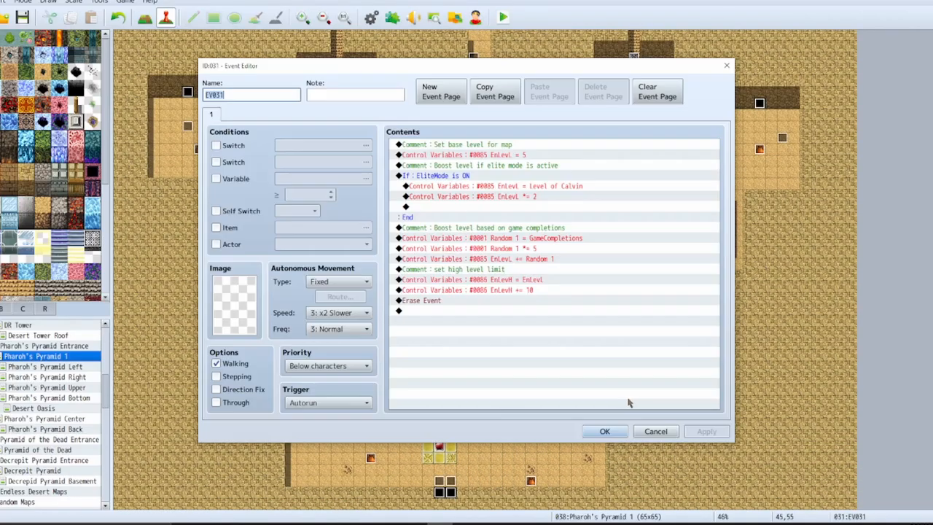
pyautogui.write('Level Set')
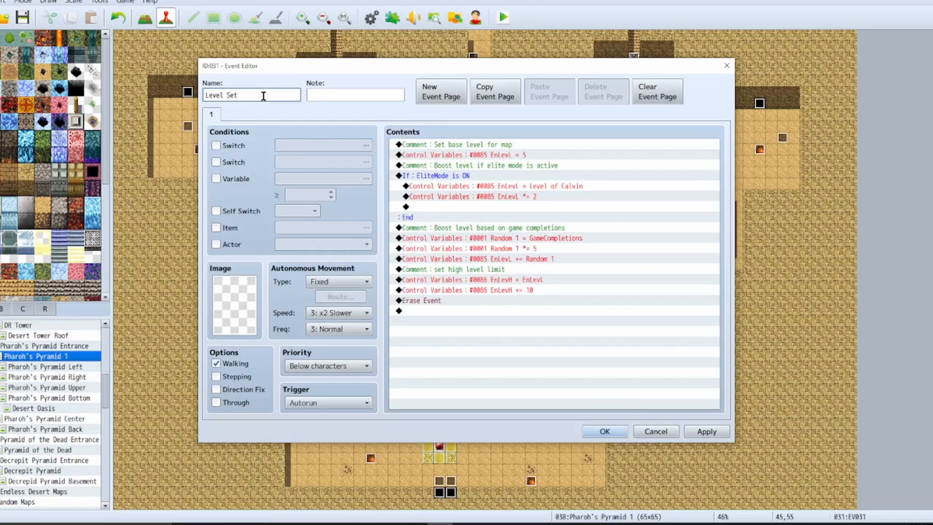
pyautogui.click(605, 432)
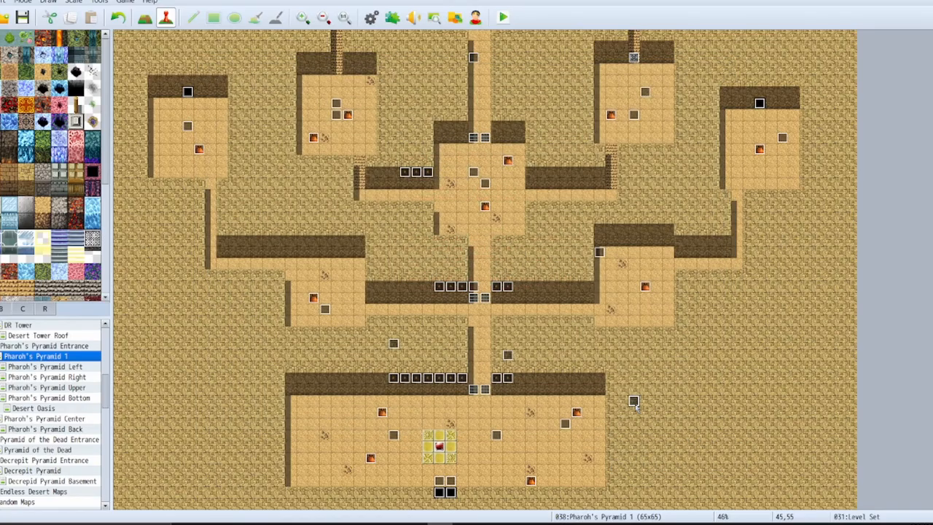
# Step: Review the Level Set event's commands for base level, elite mode, game completions and high level limit
pyautogui.scroll(4, 452, 350)
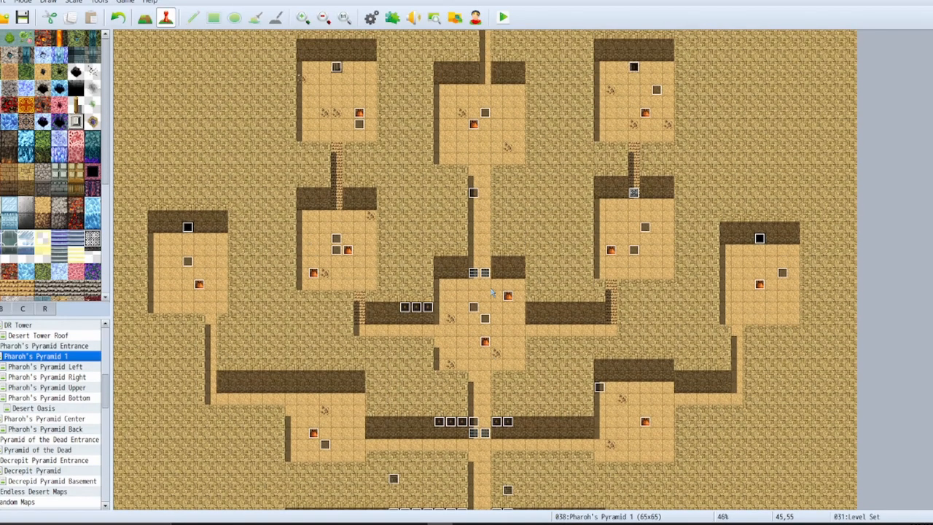
pyautogui.scroll(-4, 474, 346)
pyautogui.doubleClick(633, 401)
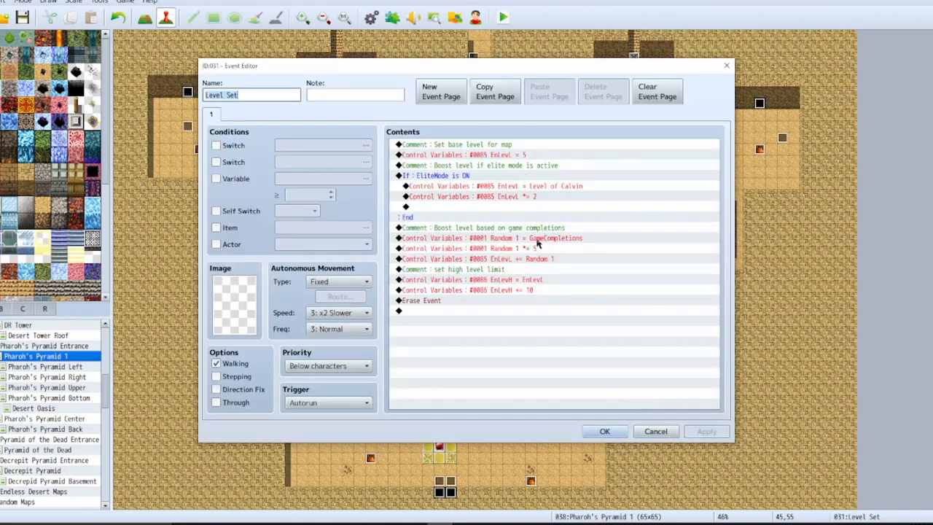
pyautogui.click(550, 156)
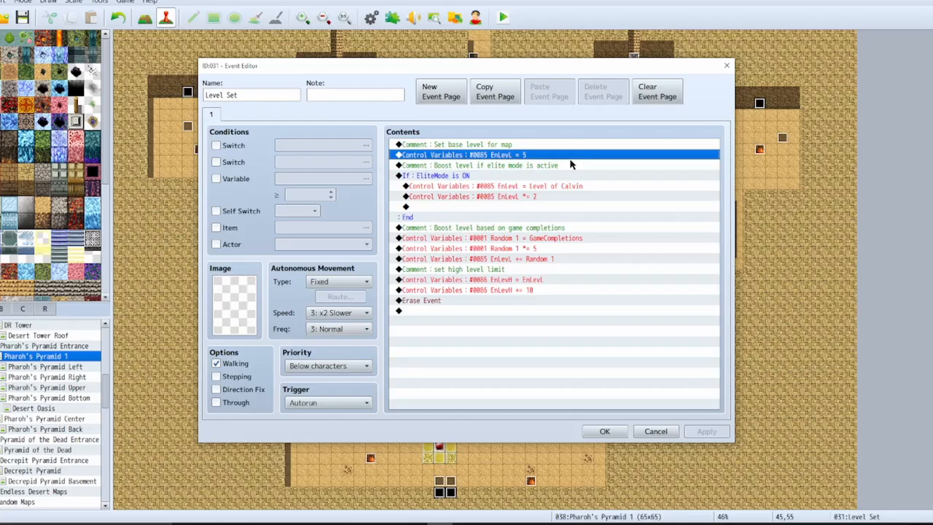
pyautogui.click(602, 430)
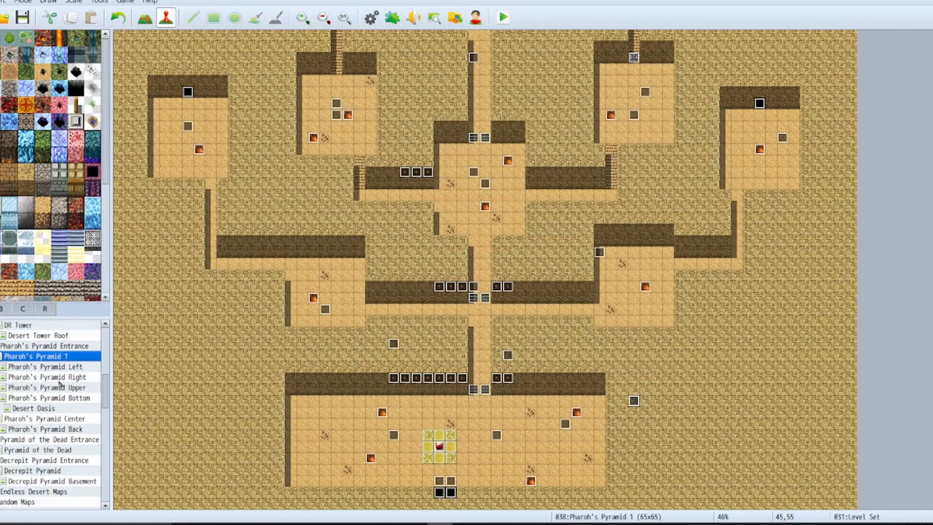
# Step: Check the World Loot 3 and +1 level events below the third chest of Pharoh's Pyramid Upper's eastern corridors
pyautogui.click(60, 379)
pyautogui.click(60, 390)
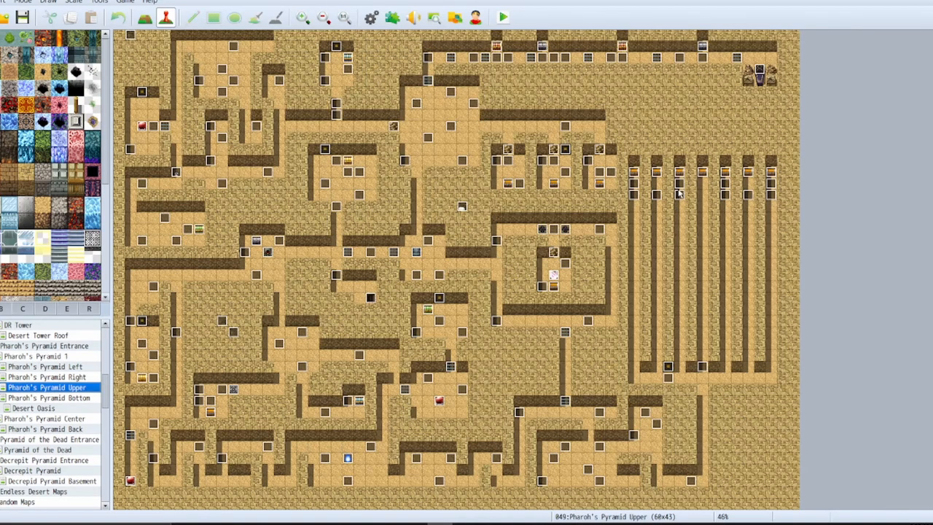
pyautogui.doubleClick(679, 194)
pyautogui.click(637, 431)
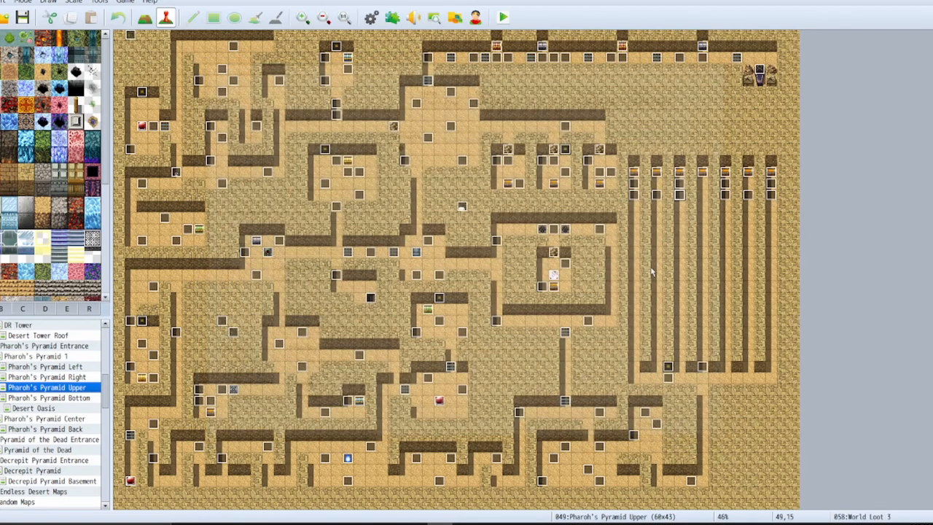
pyautogui.doubleClick(680, 185)
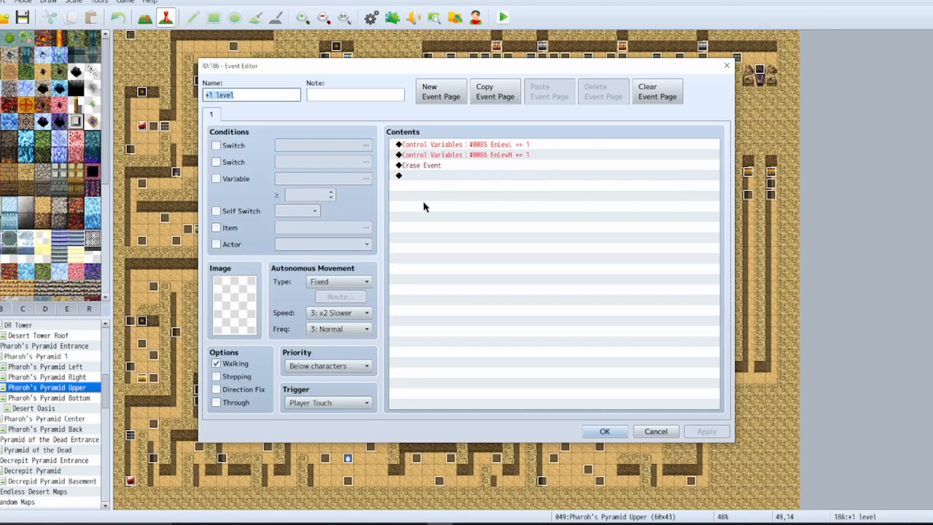
pyautogui.click(605, 433)
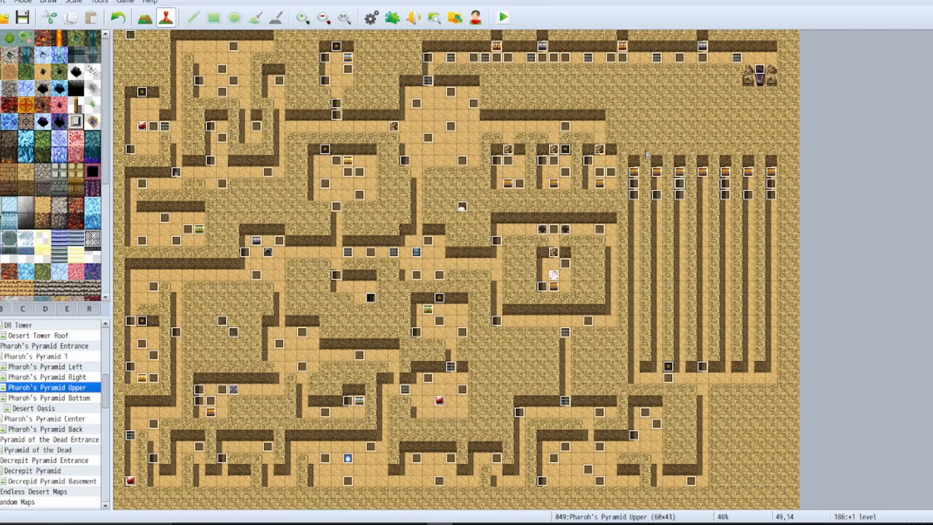
# Step: Examine three events across the southern half of Pharoh's Pyramid Upper, including World Loot 3 and World Loot 1
pyautogui.scroll(1, 740, 66)
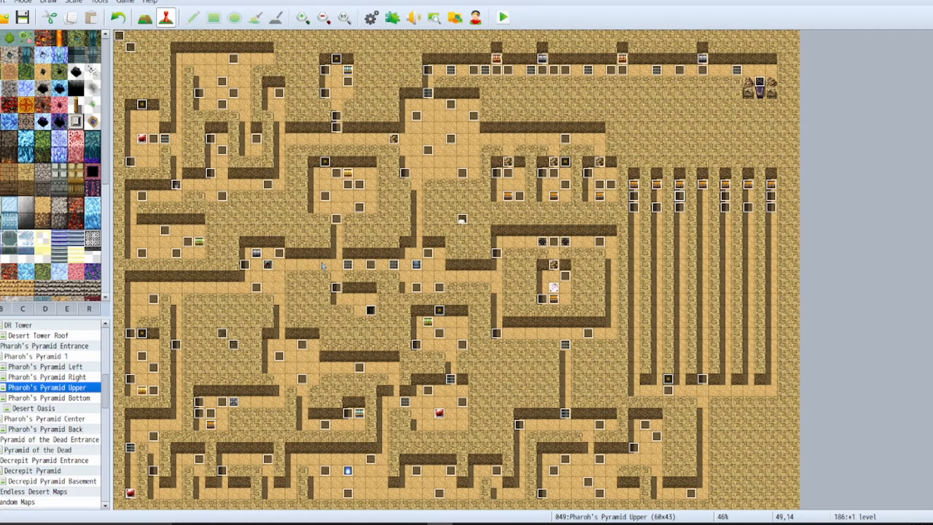
pyautogui.scroll(-1, 234, 282)
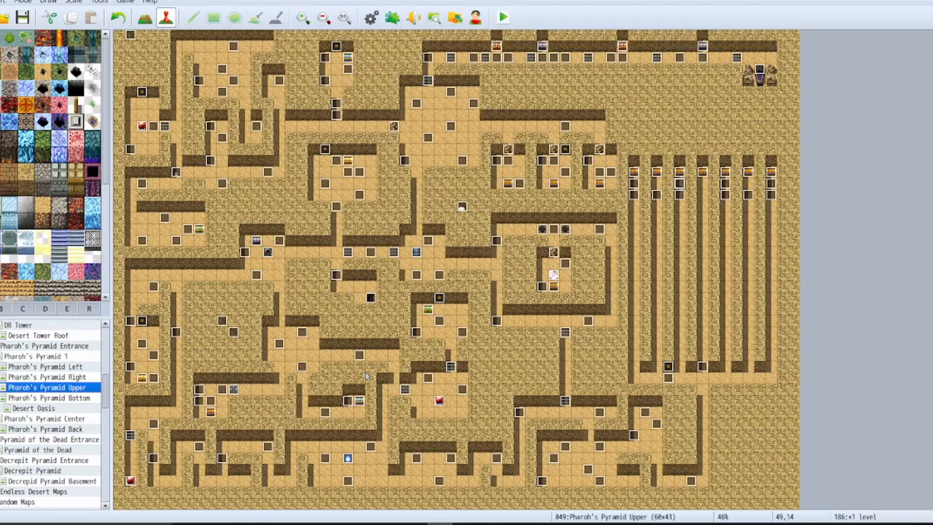
pyautogui.doubleClick(358, 355)
pyautogui.click(600, 432)
pyautogui.doubleClick(517, 413)
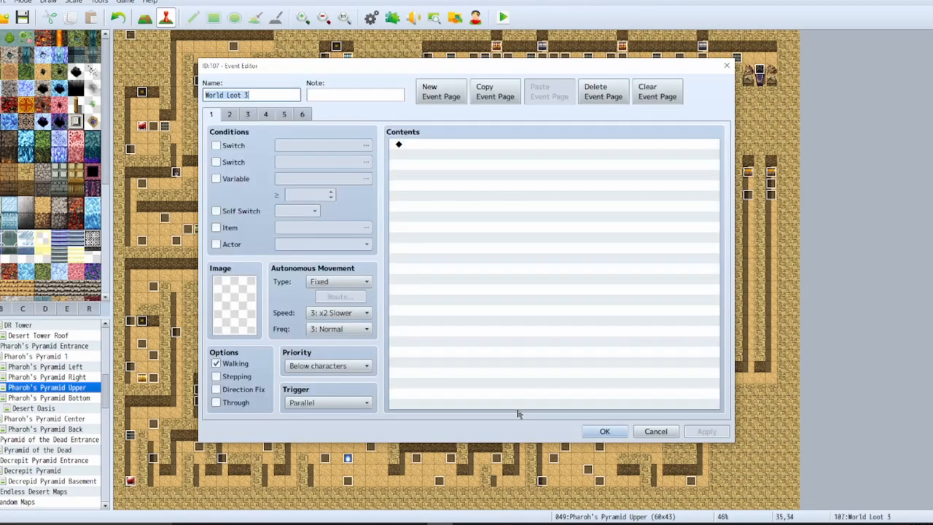
pyautogui.click(600, 431)
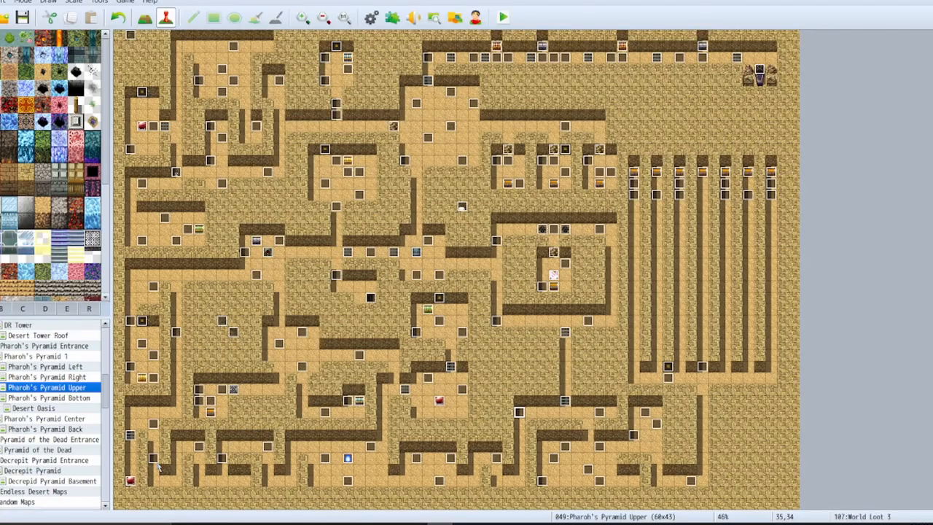
pyautogui.doubleClick(153, 457)
pyautogui.click(604, 431)
# Step: Check the +1 level events in the northern passage and the northwest room of Pharoh's Pyramid Upper, and save the project
pyautogui.scroll(1, 521, 282)
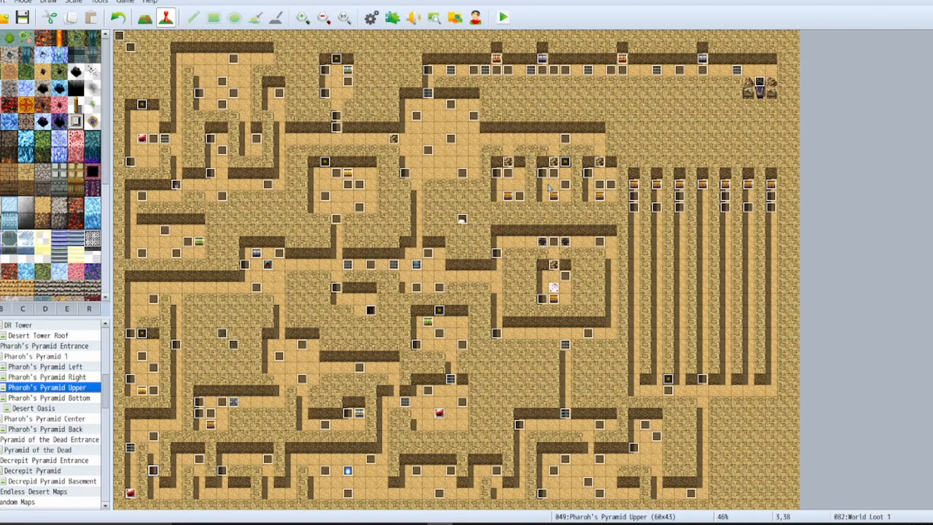
pyautogui.doubleClick(336, 117)
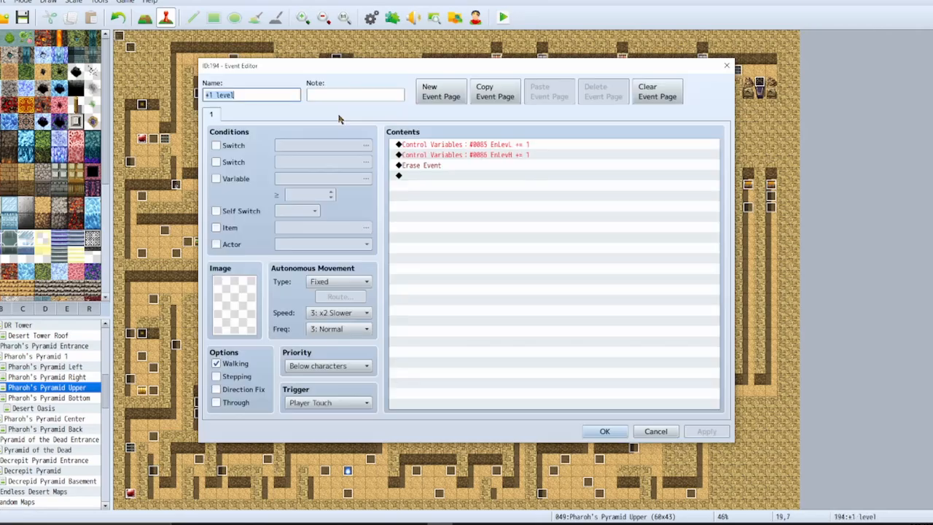
pyautogui.click(598, 432)
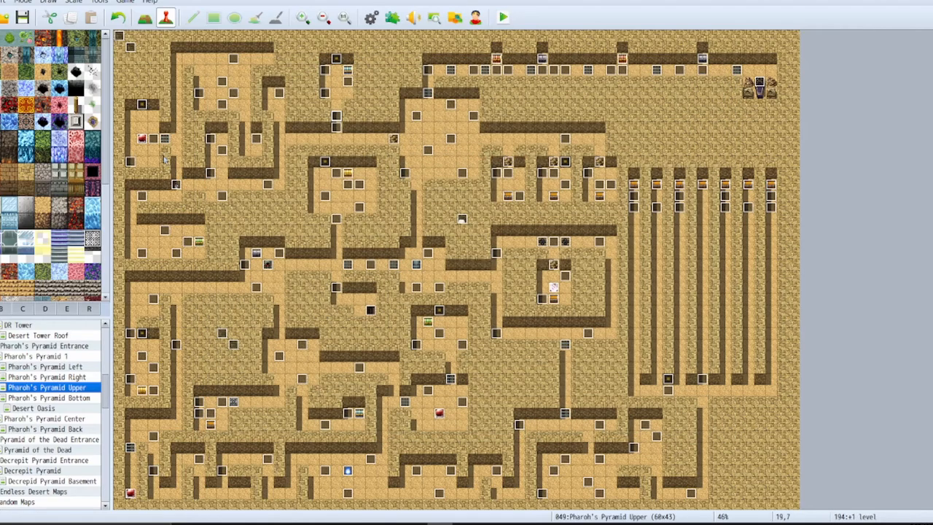
pyautogui.doubleClick(336, 117)
pyautogui.click(597, 433)
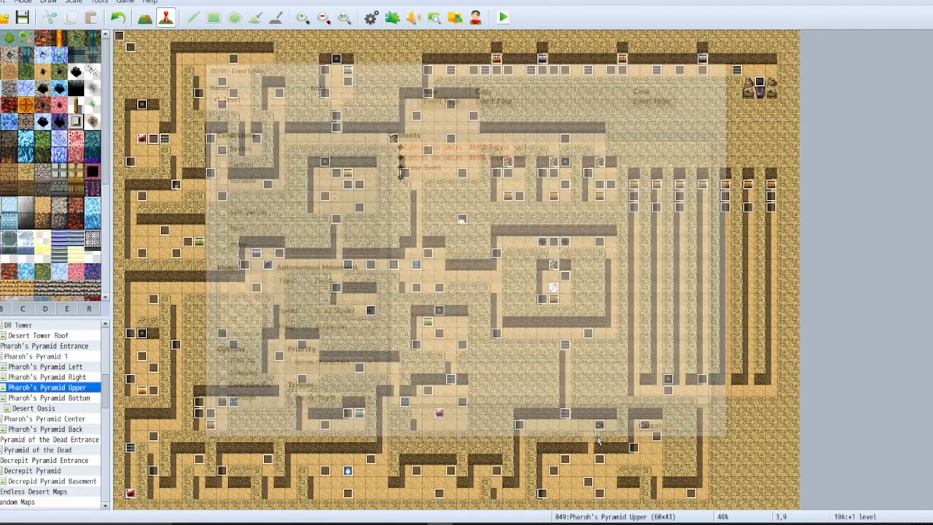
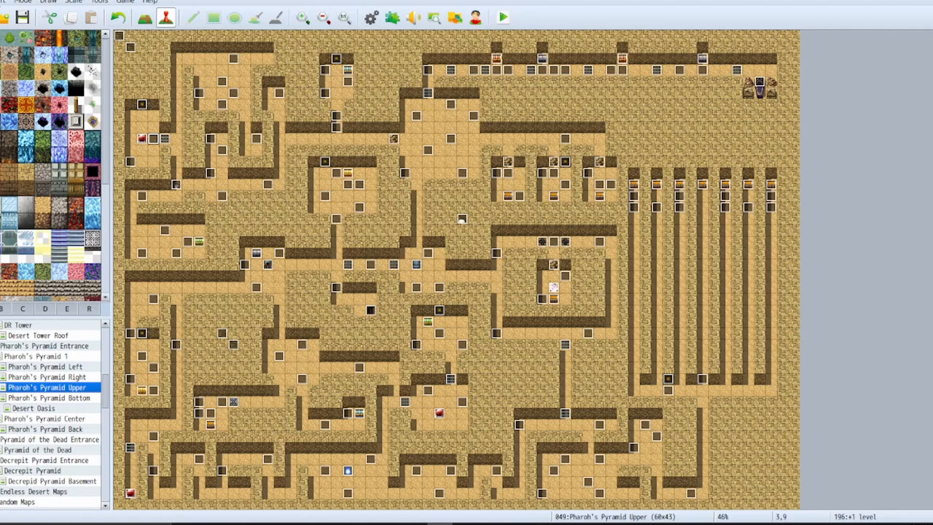
pyautogui.click(21, 24)
# Step: Review the Scavenge through Scavenge 4 skills in the database, comparing their common event effects and party limit costs
pyautogui.click(371, 17)
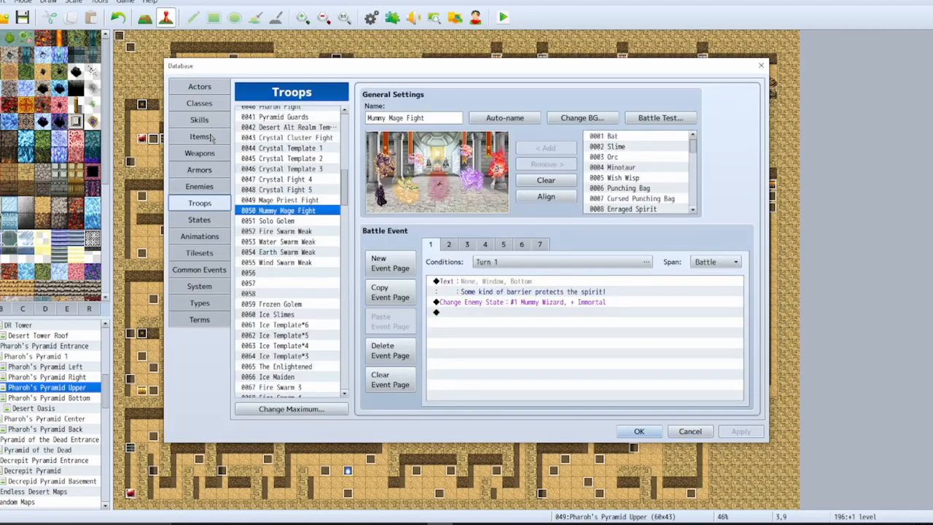
pyautogui.click(211, 138)
pyautogui.click(210, 120)
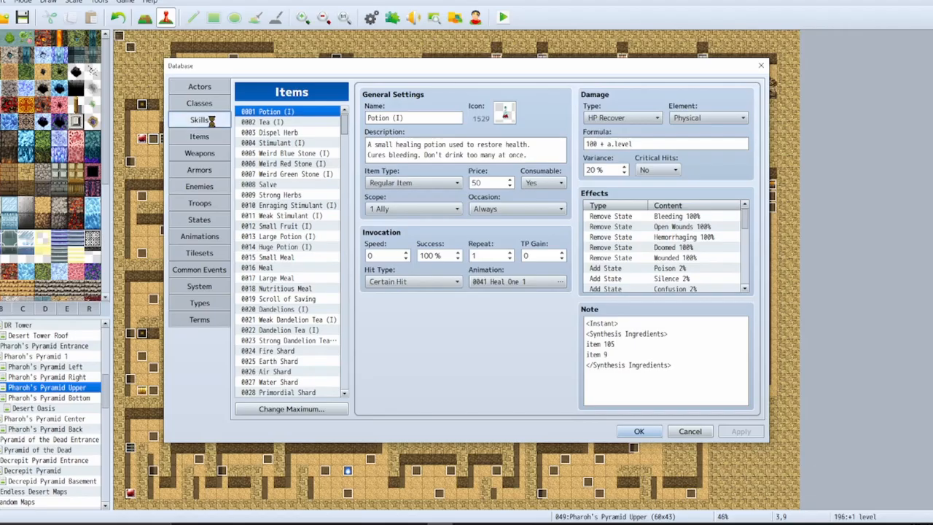
pyautogui.moveTo(347, 143); pyautogui.dragTo(342, 311)
pyautogui.click(303, 216)
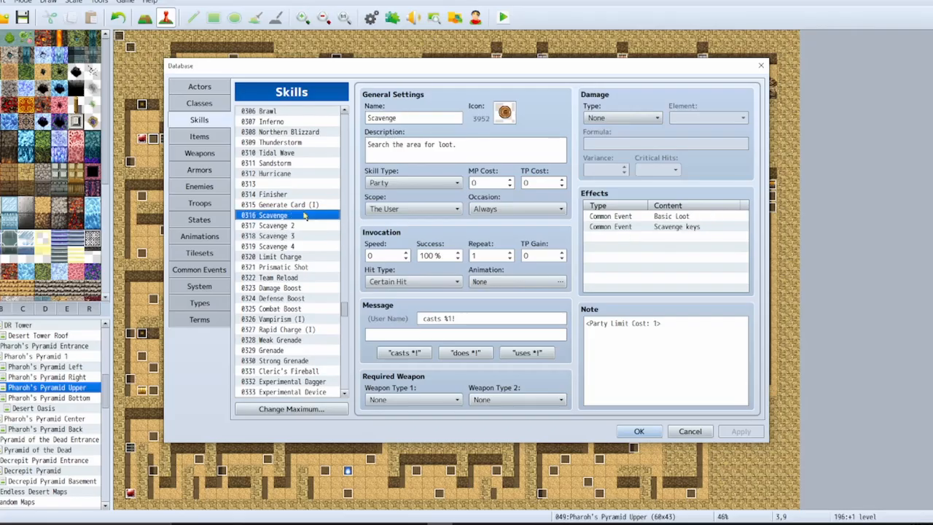
pyautogui.press('Down')
pyautogui.press('Down')
pyautogui.press('Down')
pyautogui.press('Up')
pyautogui.press('Up')
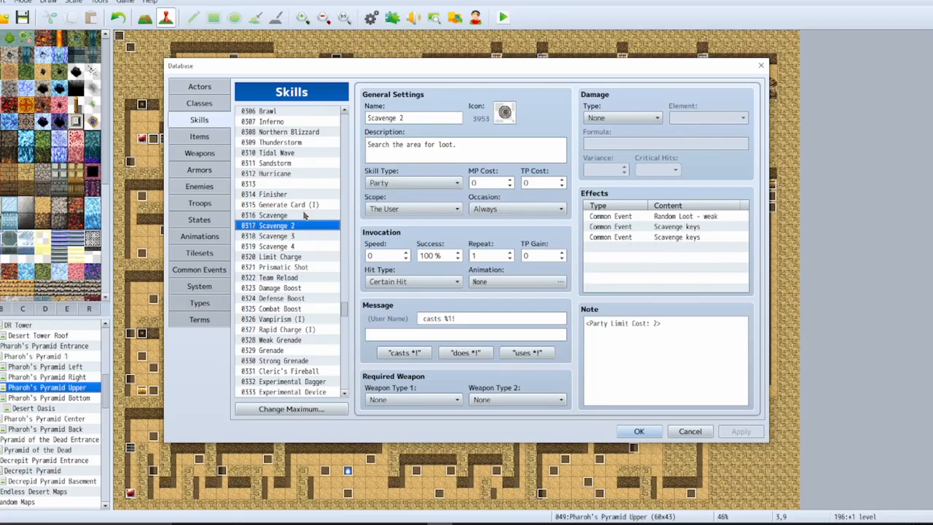
# Step: Compare the common event effects and party limit costs of the Scavenge 2, Scavenge 4 and Scavenge skills
pyautogui.click(663, 217)
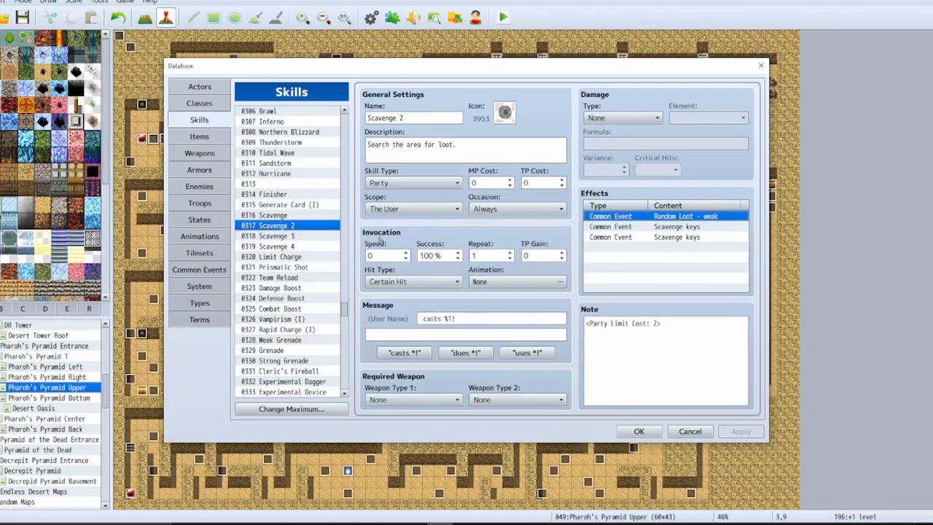
pyautogui.click(301, 239)
pyautogui.click(299, 249)
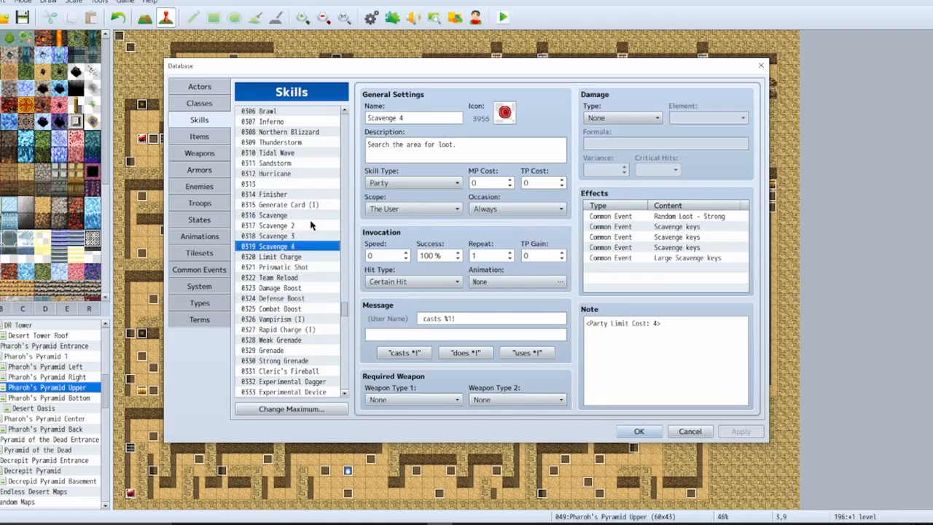
pyautogui.click(305, 226)
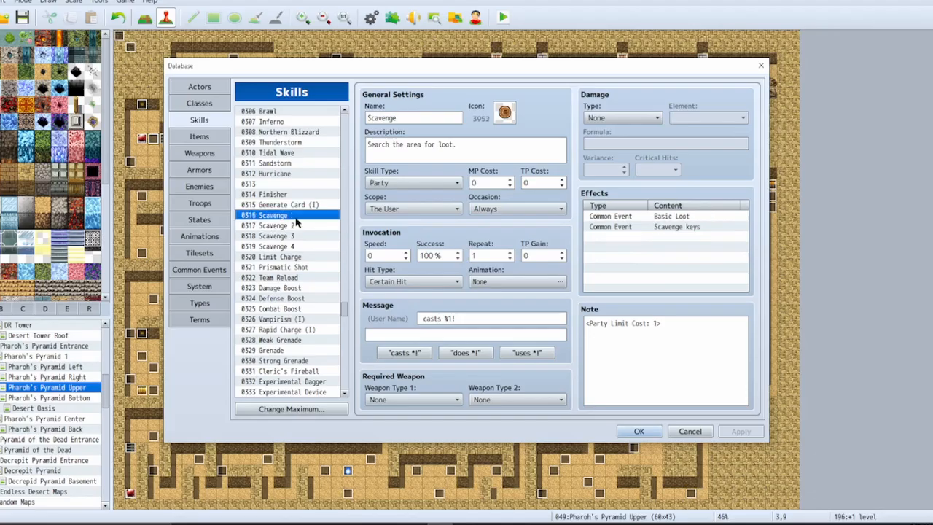
pyautogui.click(296, 219)
# Step: Compare the contents of the Scavenge keys and Large Scavenge keys common events
pyautogui.click(201, 271)
pyautogui.moveTo(345, 138); pyautogui.dragTo(347, 330)
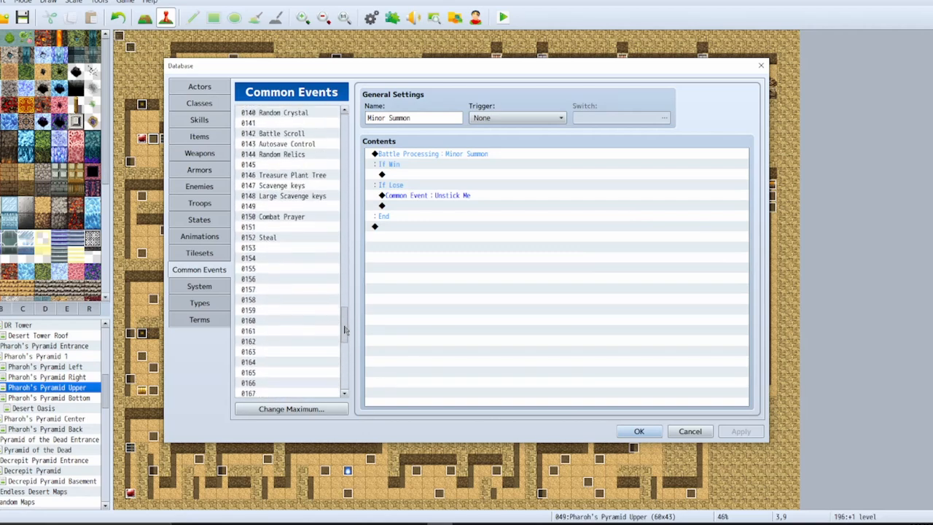
pyautogui.click(292, 186)
pyautogui.click(295, 197)
pyautogui.click(291, 187)
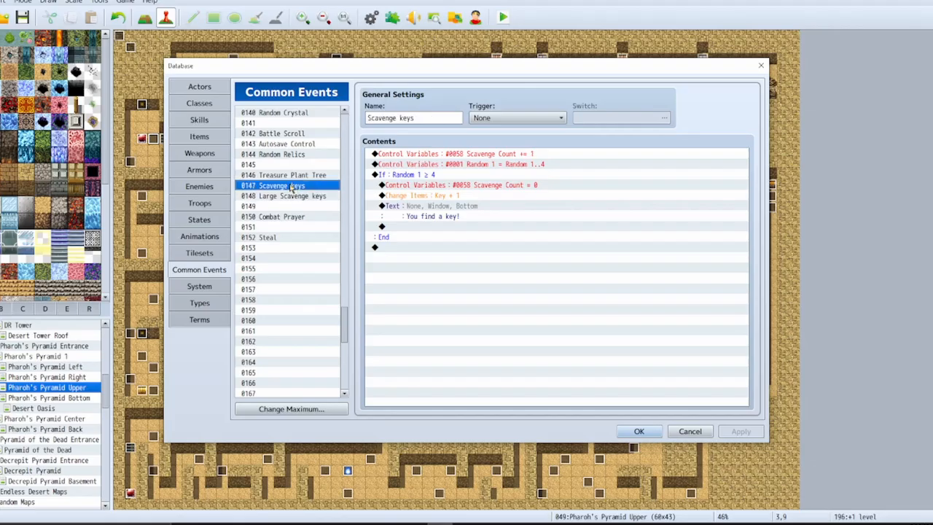
pyautogui.click(303, 199)
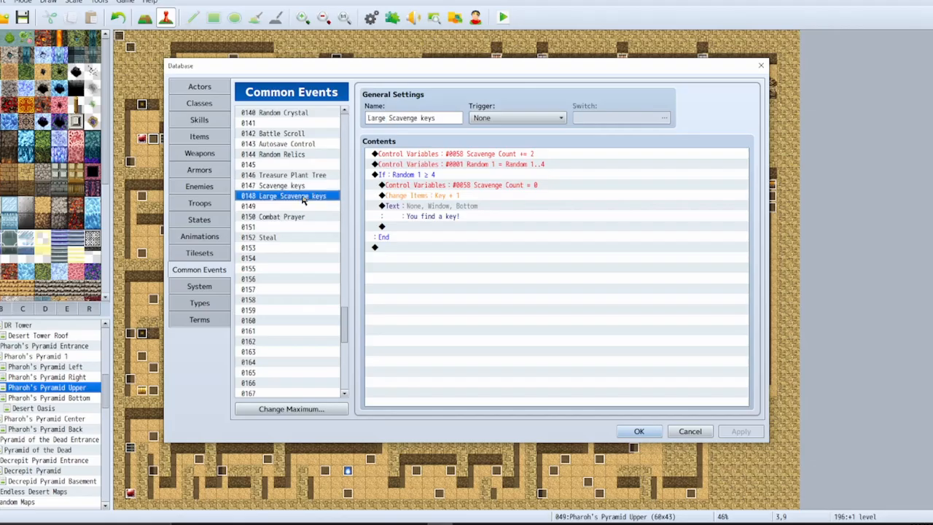
pyautogui.click(300, 186)
# Step: Name the empty common event 0154 Scavenge 1
pyautogui.click(305, 268)
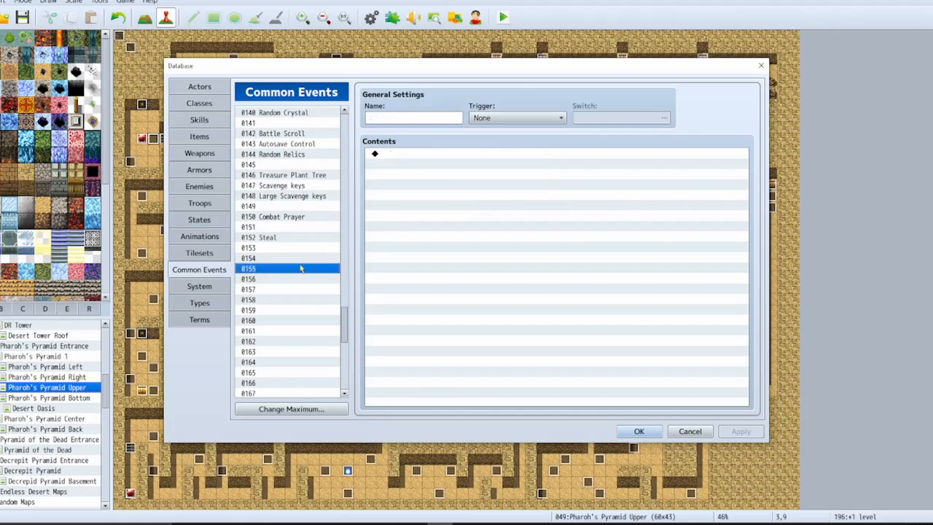
pyautogui.click(305, 248)
pyautogui.click(304, 258)
pyautogui.click(409, 117)
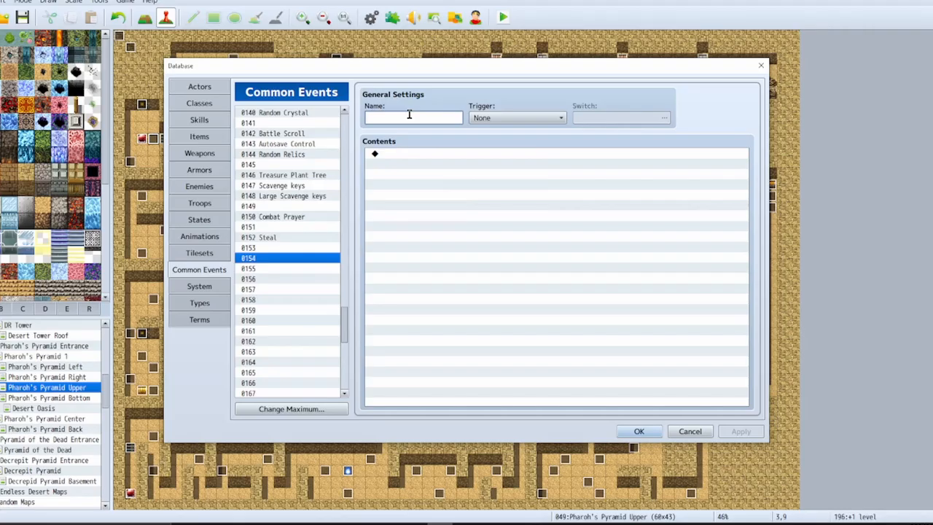
pyautogui.write('Scavenge 1')
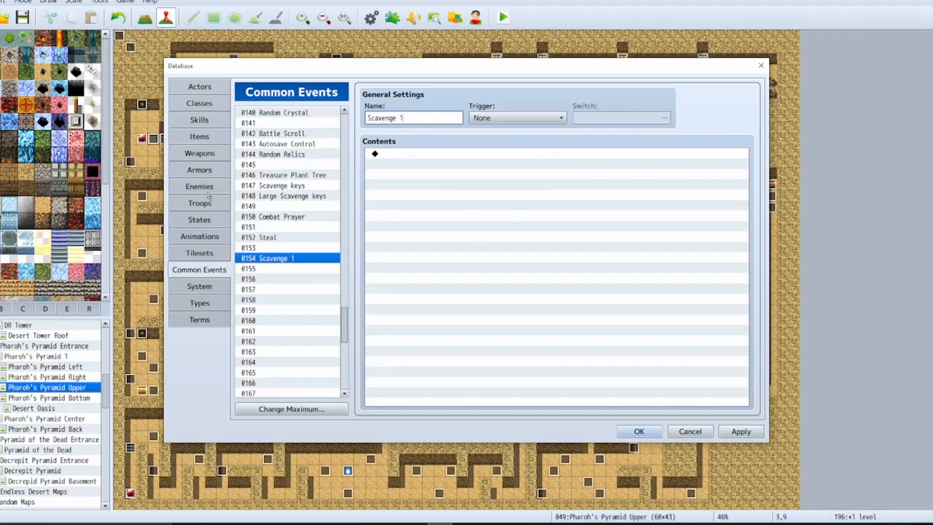
# Step: Check the Scavenge skill's effects, and duplicate the Scavenge 1 common event into slots 0155, 0156 and 0157
pyautogui.click(200, 120)
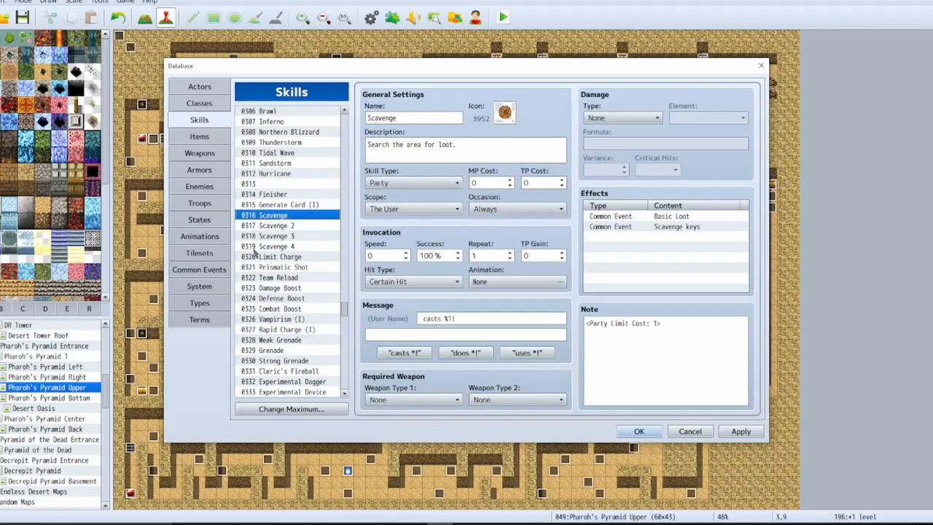
pyautogui.click(204, 272)
pyautogui.click(299, 269)
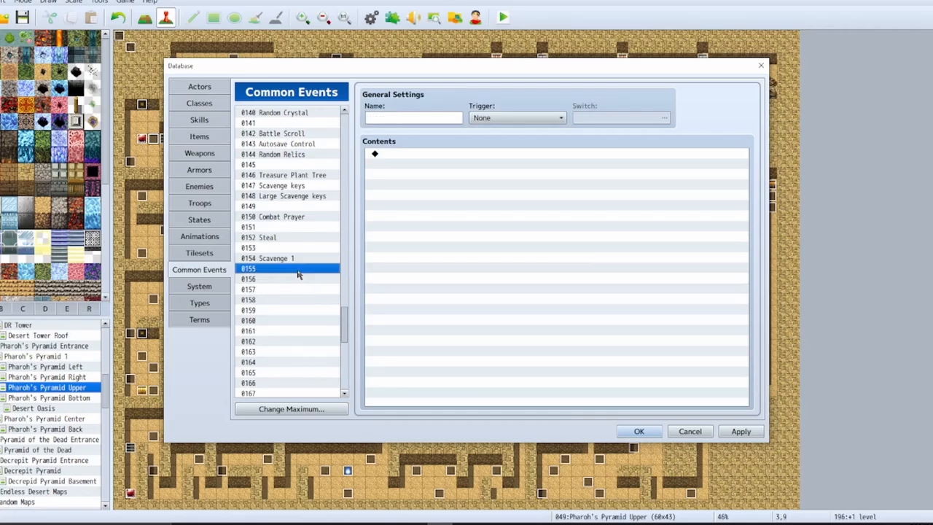
pyautogui.hotkey('ctrl', 'v')
pyautogui.click(294, 279)
pyautogui.hotkey('ctrl', 'v')
pyautogui.click(302, 289)
pyautogui.hotkey('ctrl', 'v')
# Step: Rename the copied common events 0155, 0156 and 0157 as Scavenge 2, Scavenge 3 and 4
pyautogui.click(303, 260)
pyautogui.click(306, 270)
pyautogui.click(419, 115)
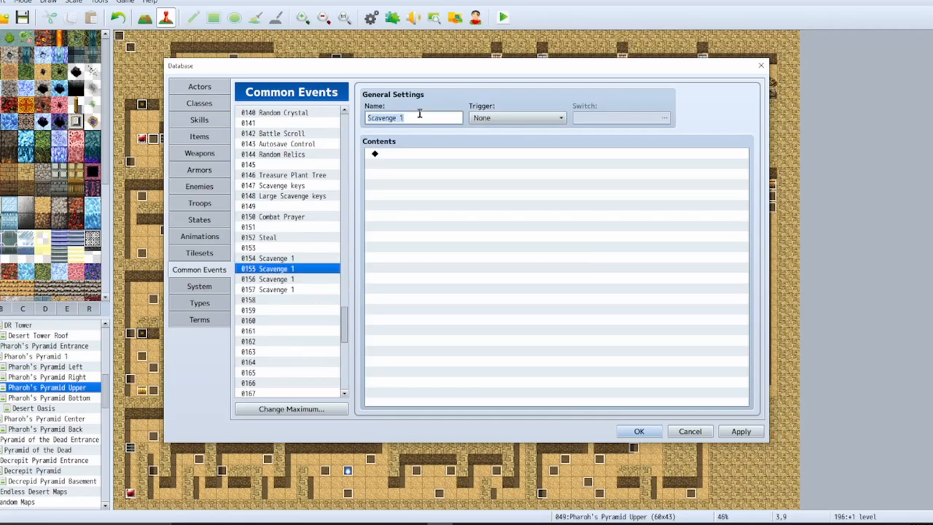
pyautogui.click(421, 117)
pyautogui.write('2')
pyautogui.click(294, 280)
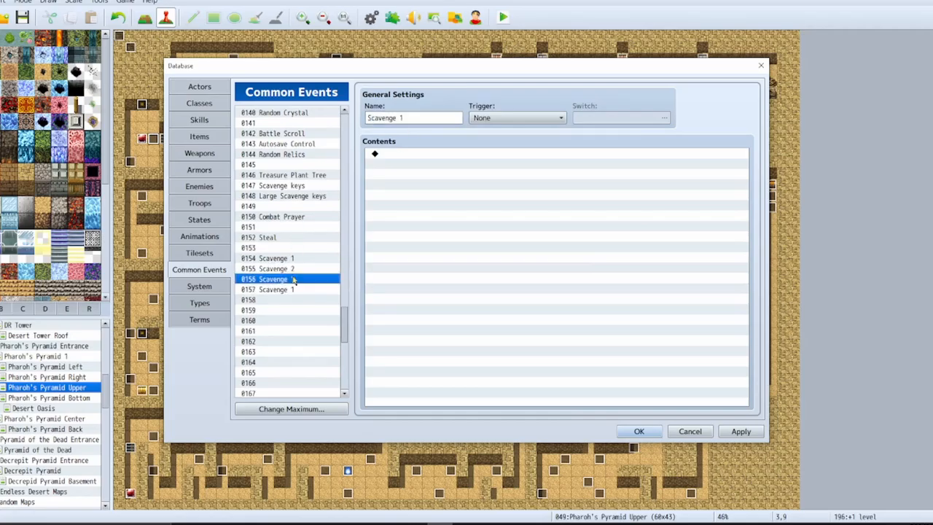
pyautogui.doubleClick(401, 117)
pyautogui.write('3')
pyautogui.click(313, 290)
pyautogui.click(423, 114)
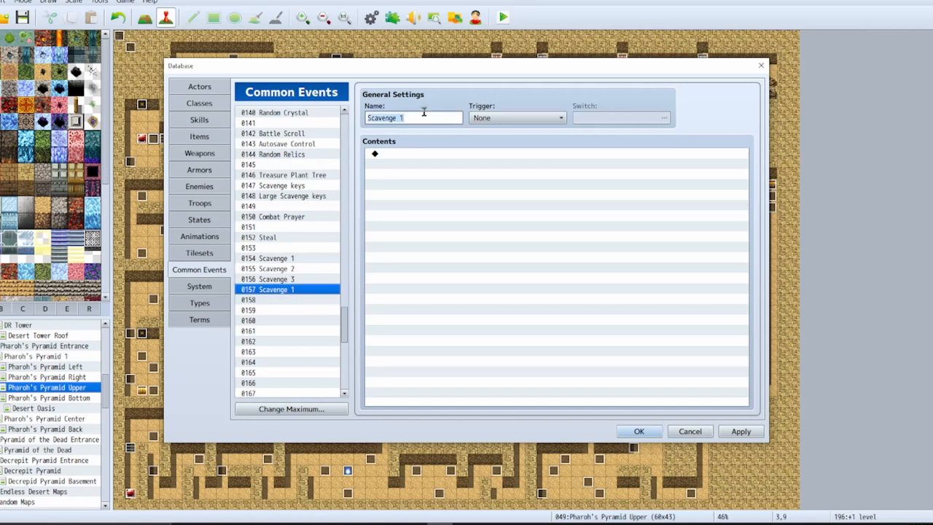
pyautogui.write('4')
pyautogui.click(309, 279)
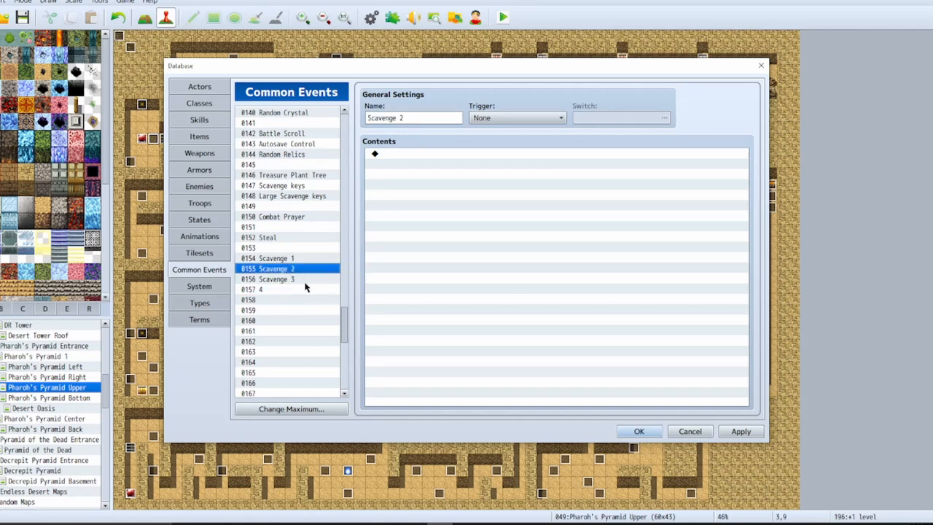
# Step: Paste the copied common event into slot 0157 and rename it Scavenge 4
pyautogui.click(297, 300)
pyautogui.click(297, 291)
pyautogui.hotkey('ctrl', 'v')
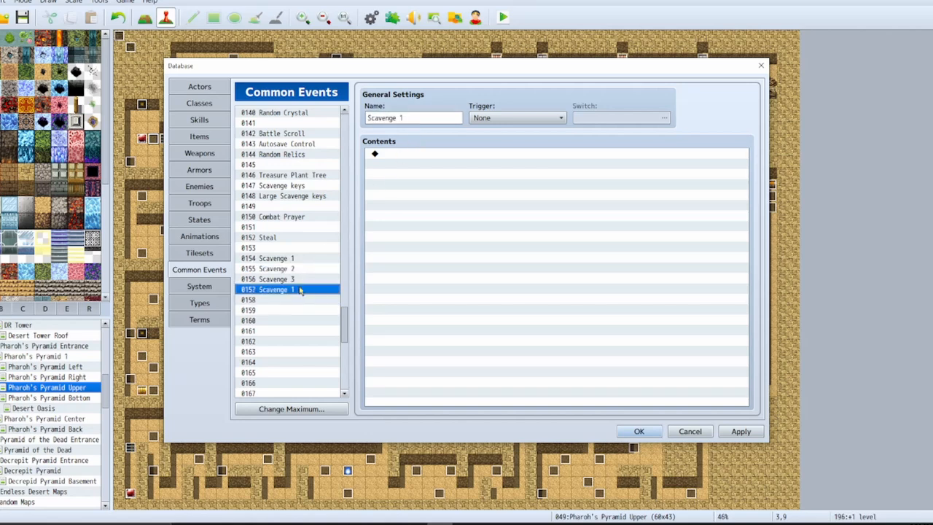
pyautogui.doubleClick(437, 119)
pyautogui.write('4')
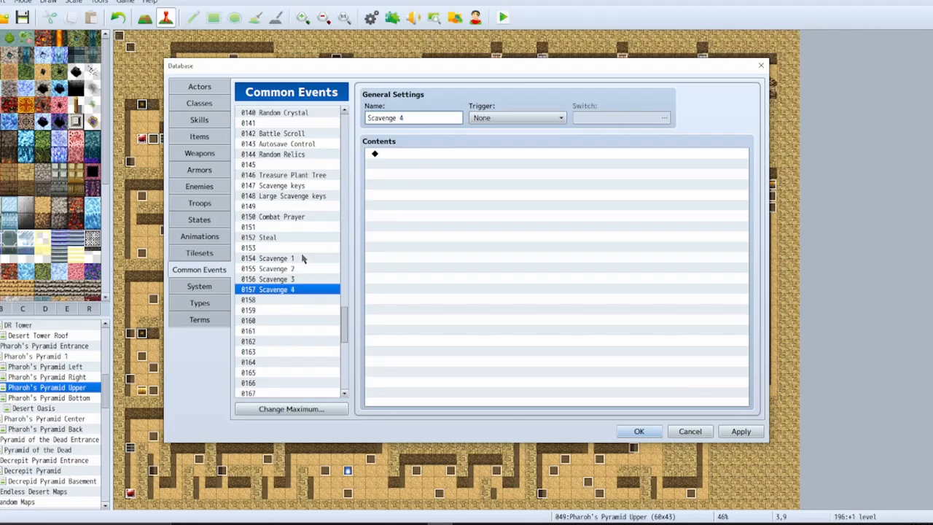
# Step: Copy all commands of the Scavenge keys common event and paste them into Scavenge 1
pyautogui.click(295, 186)
pyautogui.click(426, 154)
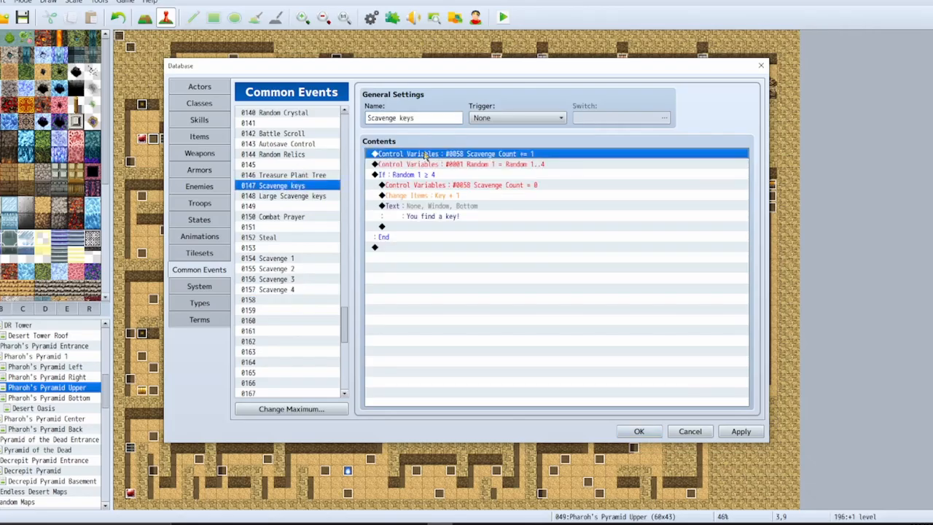
pyautogui.hotkey('shift', 'Down')
pyautogui.hotkey('shift', 'Down')
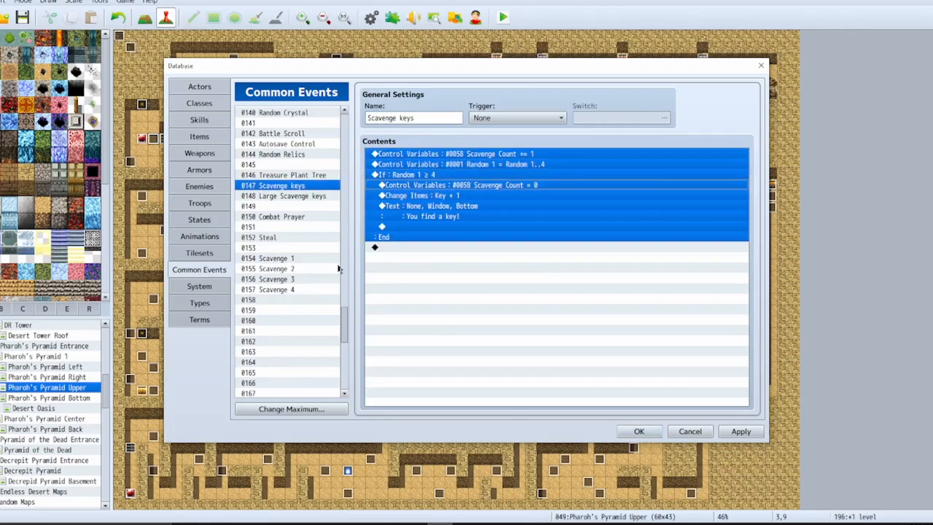
pyautogui.click(292, 260)
pyautogui.hotkey('ctrl', 'v')
pyautogui.hotkey('ctrl', 'v')
pyautogui.hotkey('ctrl', 'v')
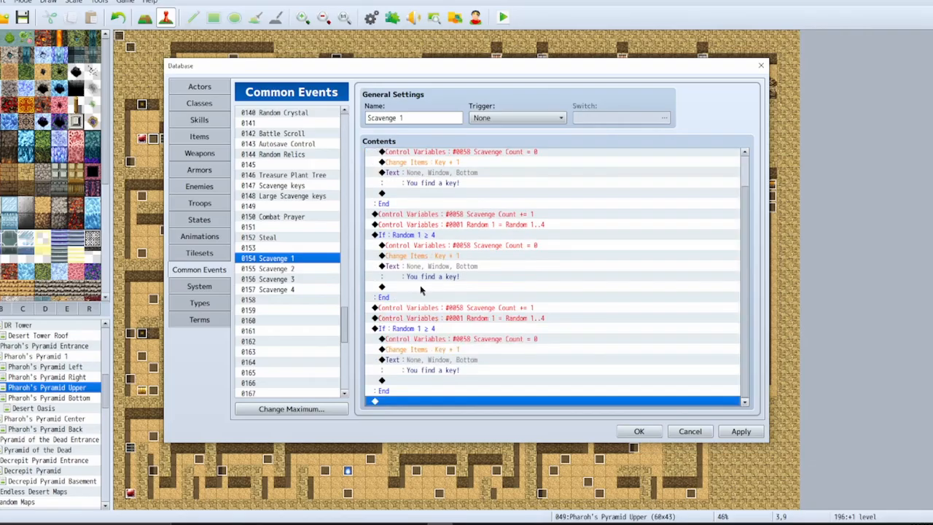
# Step: Clear the surplus commands from Scavenge 1 so it holds a single copy of the Scavenge keys commands
pyautogui.scroll(3, 421, 290)
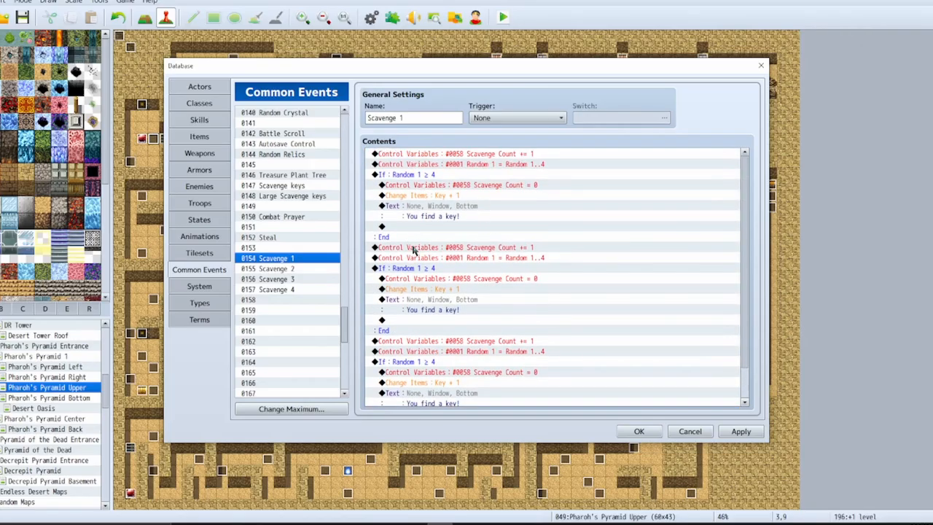
pyautogui.click(414, 250)
pyautogui.press('Delete')
pyautogui.press('Delete')
pyautogui.press('Delete')
pyautogui.press('Delete')
pyautogui.press('Delete')
pyautogui.press('Delete')
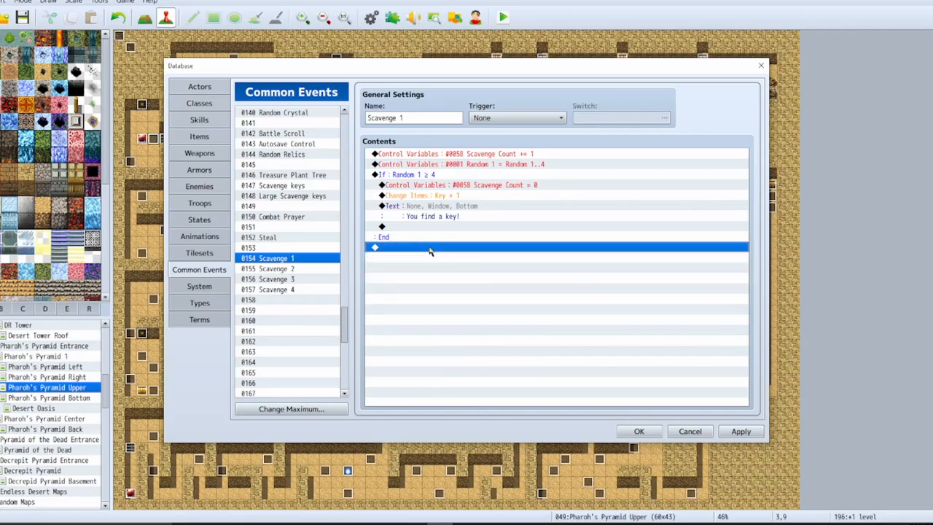
pyautogui.press('Up')
pyautogui.press('Up')
pyautogui.press('Up')
pyautogui.press('Up')
pyautogui.press('Up')
pyautogui.press('Up')
pyautogui.press('Up')
pyautogui.press('Up')
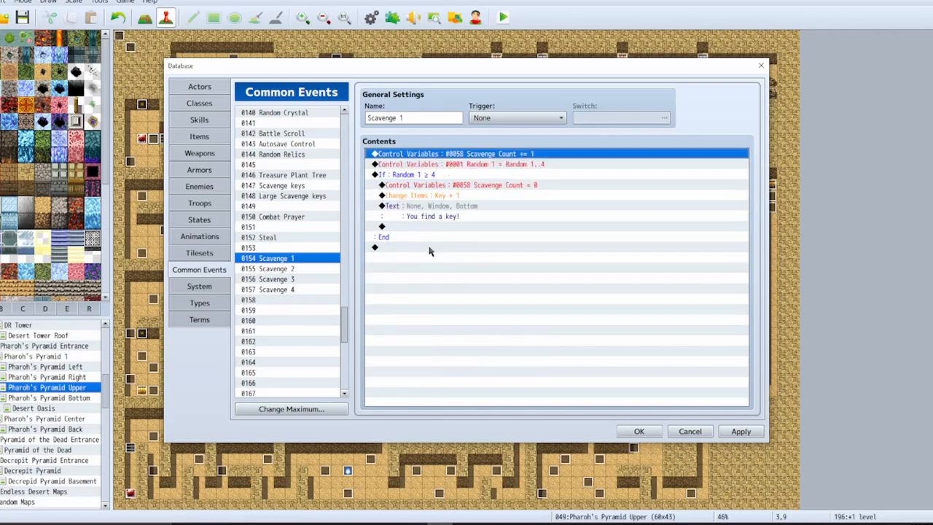
pyautogui.press('Delete')
pyautogui.press('Delete')
pyautogui.press('Delete')
pyautogui.hotkey('ctrl', 'v')
# Step: Paste the Scavenge keys commands twice into the Scavenge 2 common event
pyautogui.click(269, 269)
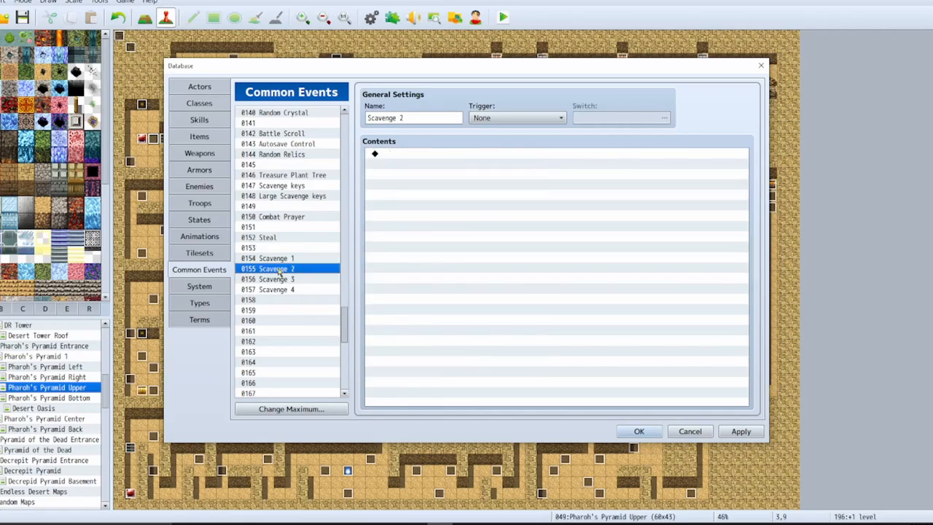
pyautogui.click(494, 246)
pyautogui.hotkey('ctrl', 'v')
pyautogui.hotkey('ctrl', 'v')
# Step: Paste the Scavenge keys commands three times into the Scavenge 3 common event
pyautogui.click(295, 280)
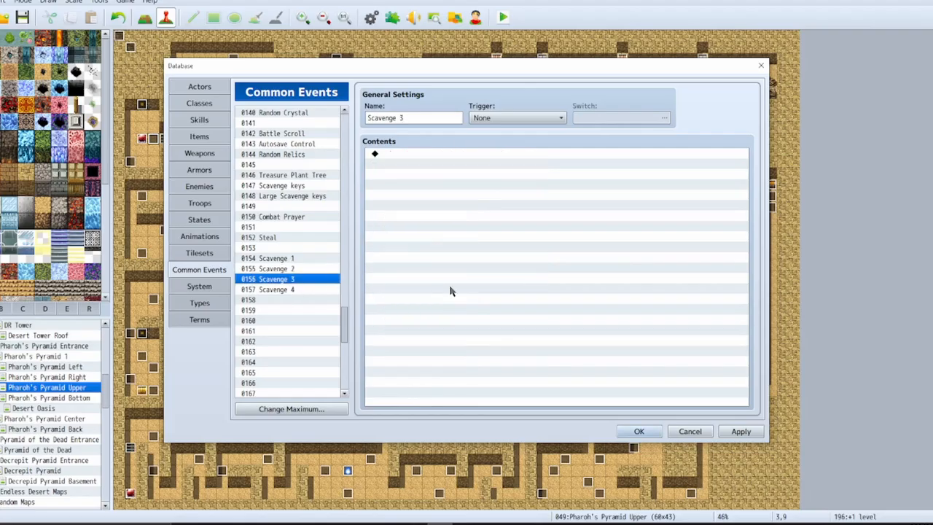
pyautogui.click(450, 289)
pyautogui.hotkey('ctrl', 'v')
pyautogui.hotkey('ctrl', 'v')
pyautogui.hotkey('ctrl', 'v')
# Step: Paste the Scavenge keys commands four times into the Scavenge 4 common event
pyautogui.click(277, 290)
pyautogui.click(497, 265)
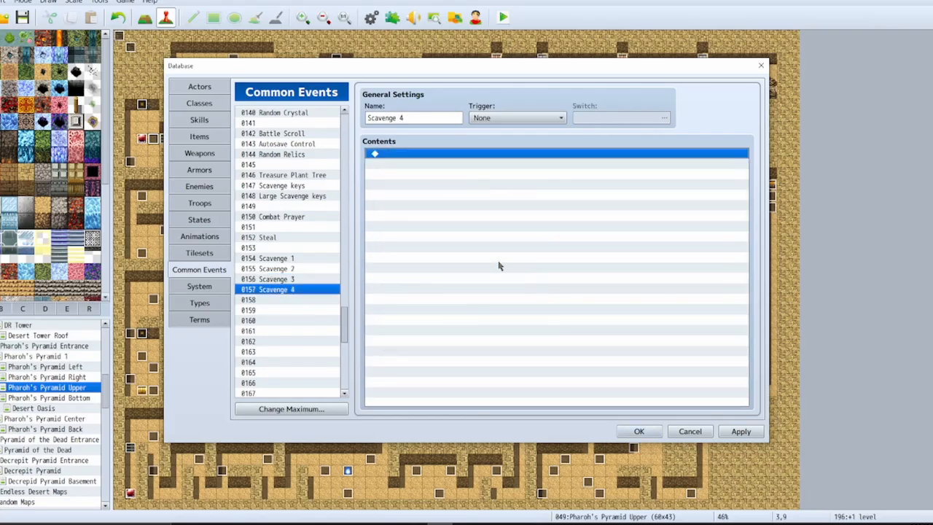
pyautogui.hotkey('ctrl', 'v')
pyautogui.hotkey('ctrl', 'v')
pyautogui.hotkey('ctrl', 'v')
pyautogui.hotkey('ctrl', 'v')
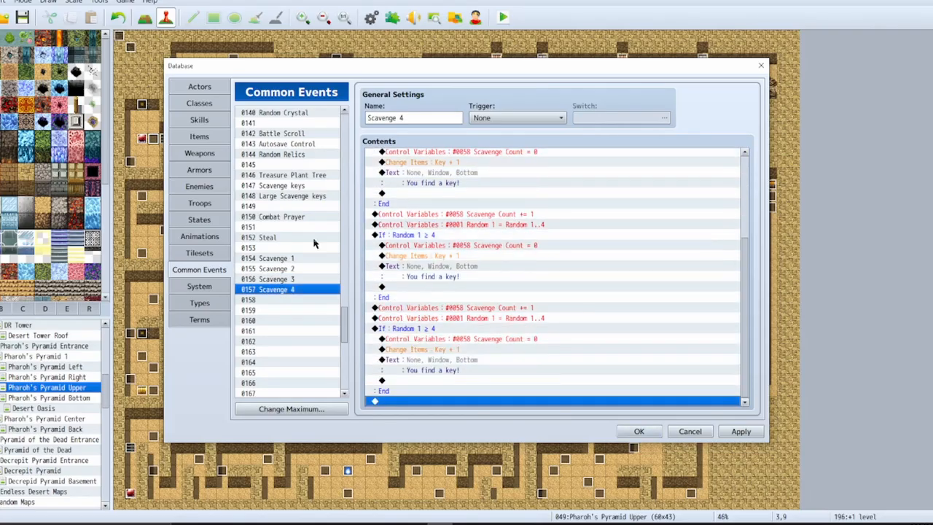
# Step: Check which common events the Scavenge 4 skill calls in its effects
pyautogui.click(201, 117)
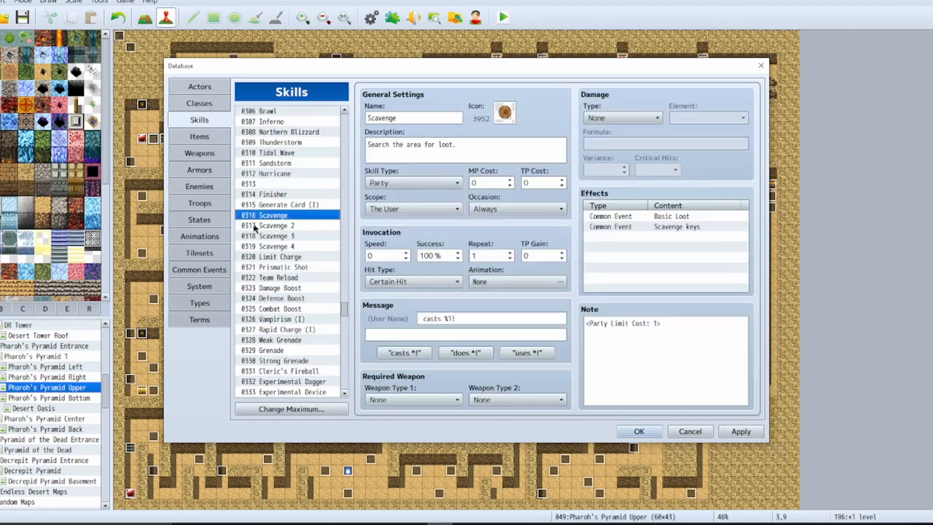
pyautogui.click(295, 246)
pyautogui.click(686, 247)
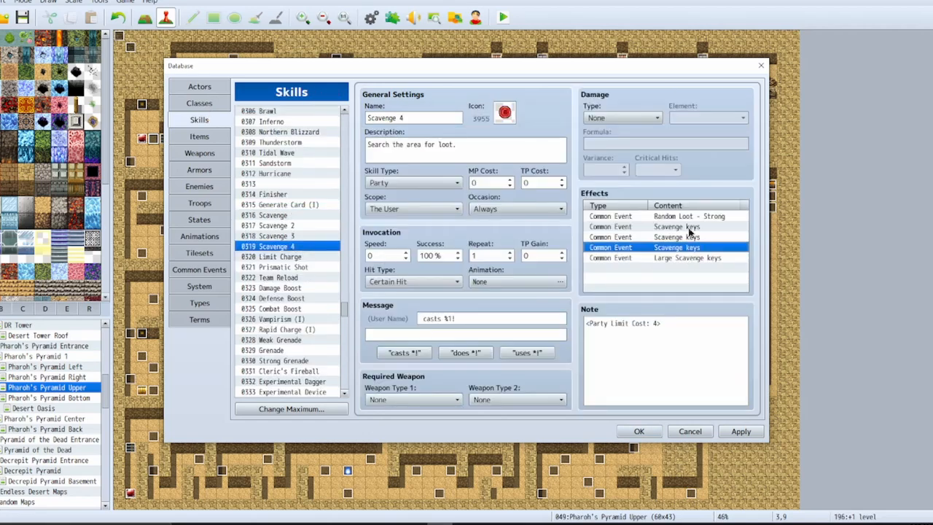
pyautogui.click(693, 226)
# Step: Delete the last Scavenge keys block, including its If branch, from the end of the Scavenge 4 common event
pyautogui.click(199, 269)
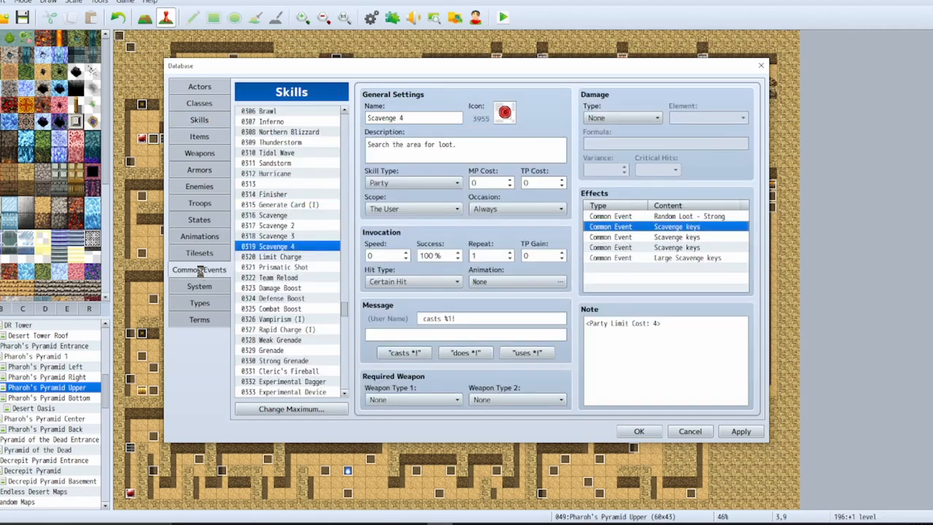
pyautogui.scroll(-3, 511, 342)
pyautogui.scroll(-3, 510, 342)
pyautogui.click(432, 307)
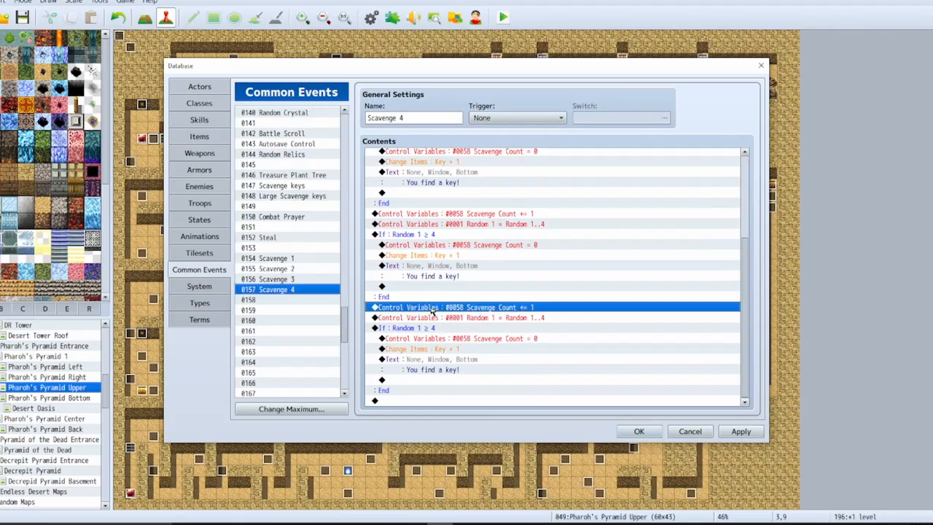
pyautogui.press('Delete')
pyautogui.press('Delete')
pyautogui.press('Delete')
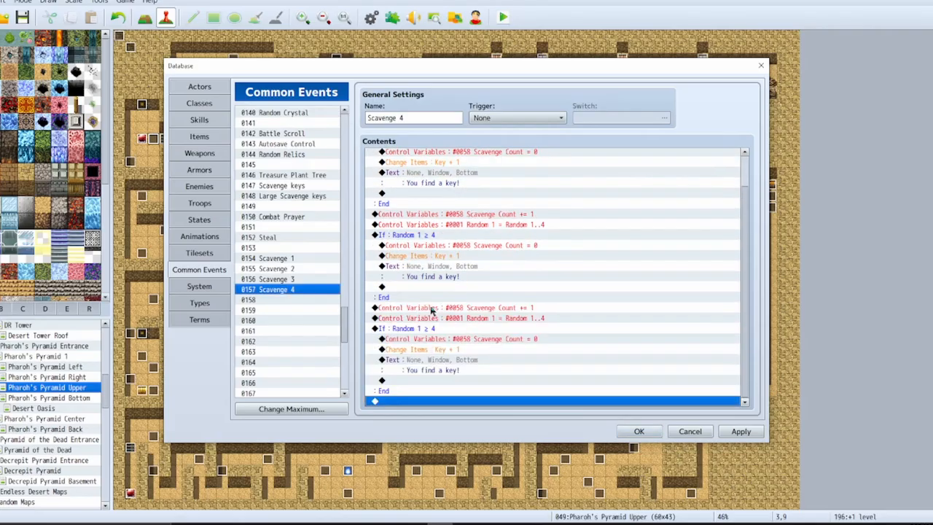
# Step: Copy all commands of the Large Scavenge keys common event and paste them at the end of Scavenge 4
pyautogui.click(302, 195)
pyautogui.click(480, 153)
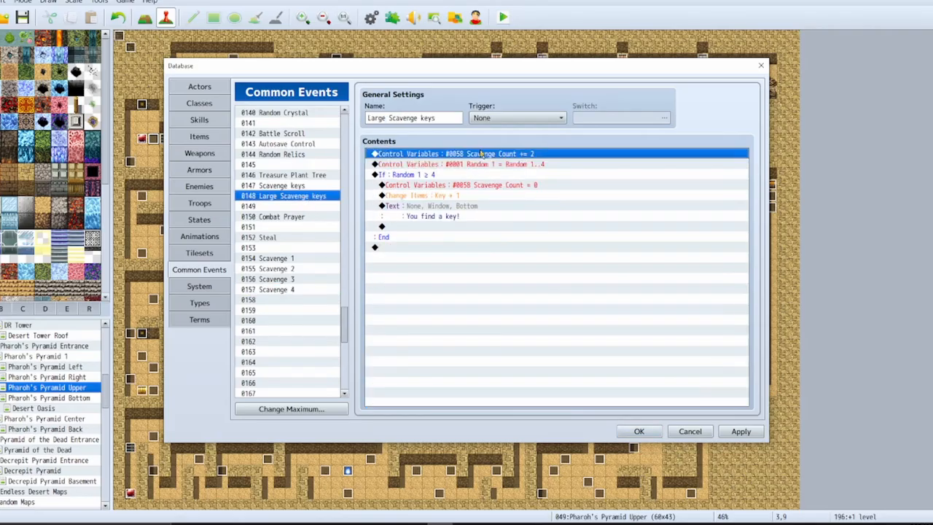
pyautogui.hotkey('shift', 'Down')
pyautogui.hotkey('shift', 'Down')
pyautogui.hotkey('shift', 'Down')
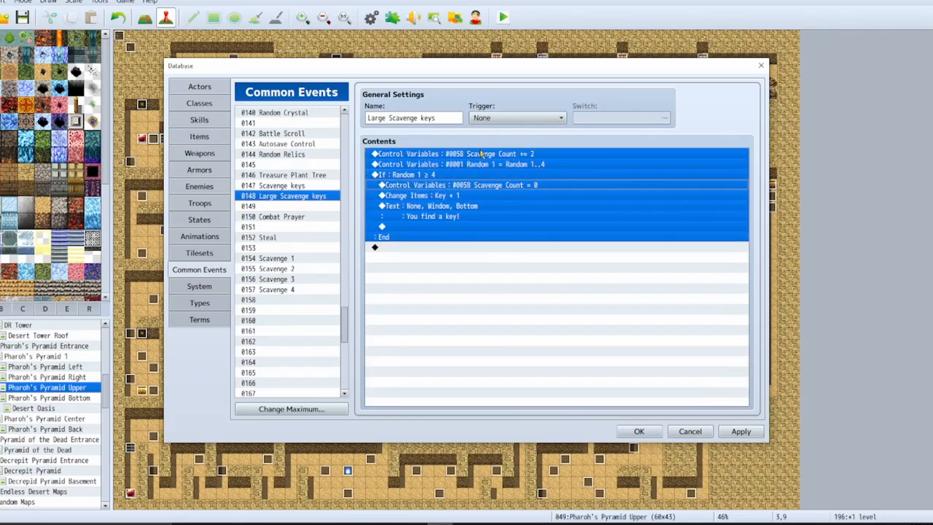
pyautogui.click(287, 290)
pyautogui.scroll(-5, 510, 350)
pyautogui.click(425, 399)
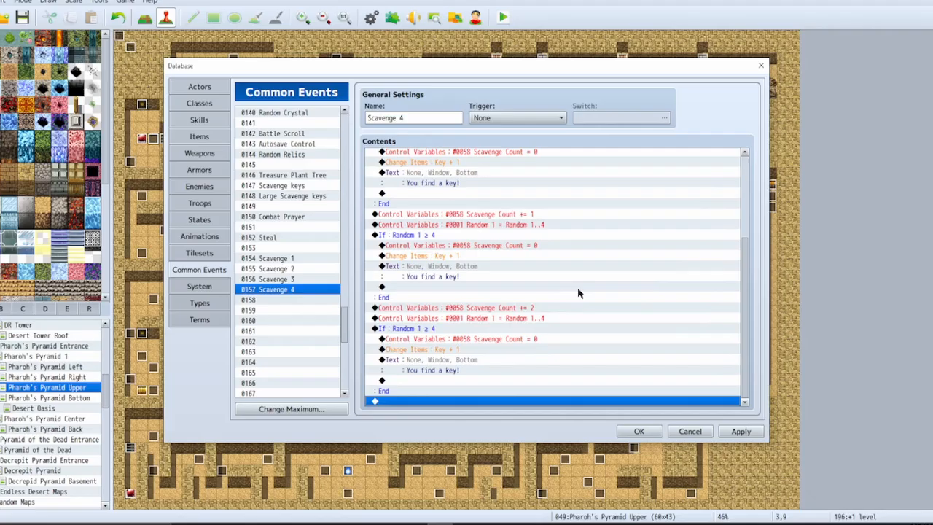
# Step: Review the Scavenge Count and random-roll commands in each block of the Scavenge 4 common event
pyautogui.scroll(4, 578, 293)
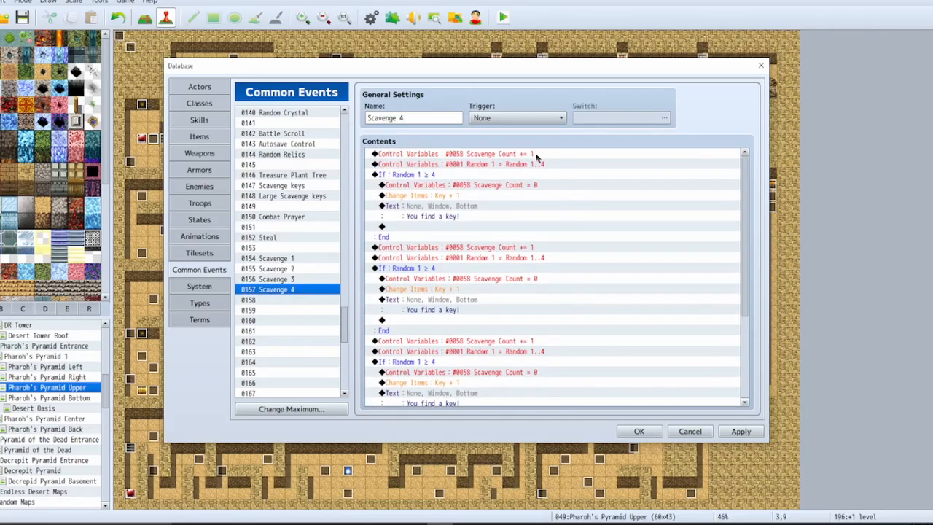
pyautogui.click(517, 187)
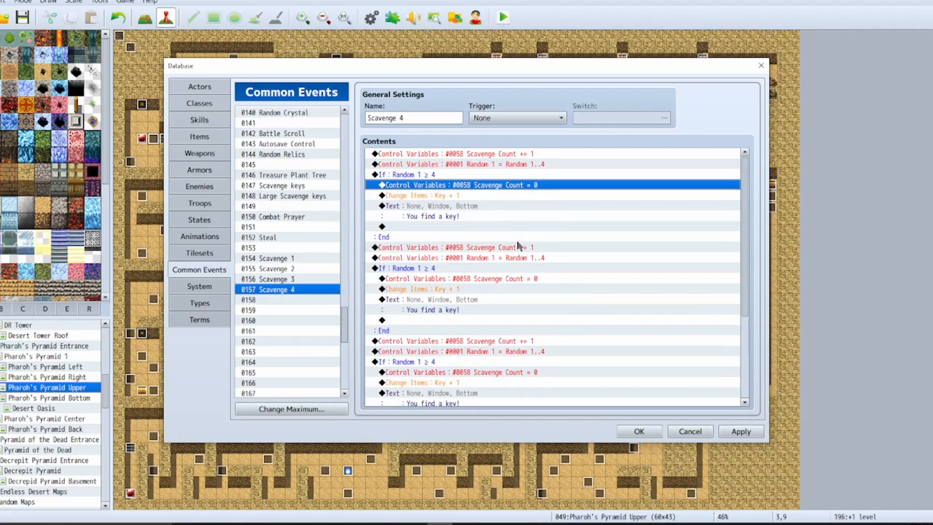
pyautogui.click(510, 281)
pyautogui.scroll(-1, 473, 300)
pyautogui.scroll(-1, 472, 301)
pyautogui.click(461, 318)
pyautogui.click(481, 312)
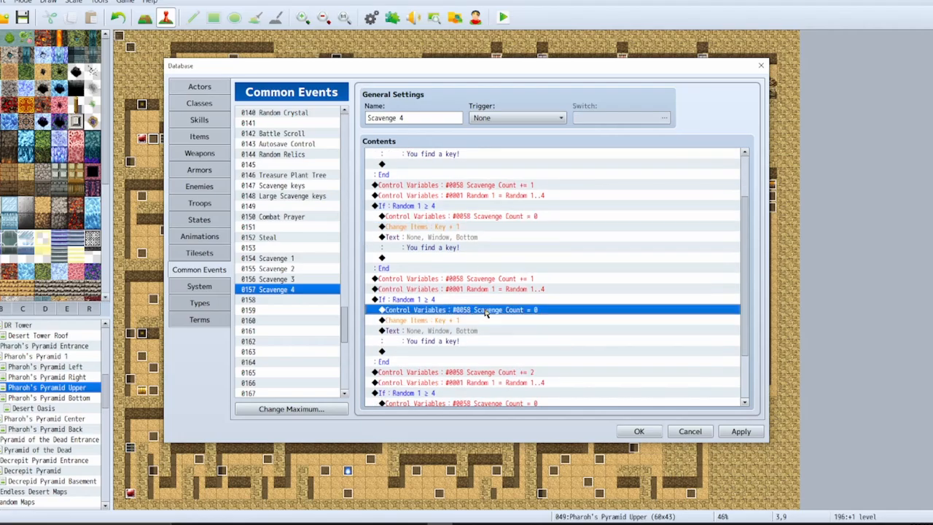
pyautogui.scroll(-3, 553, 314)
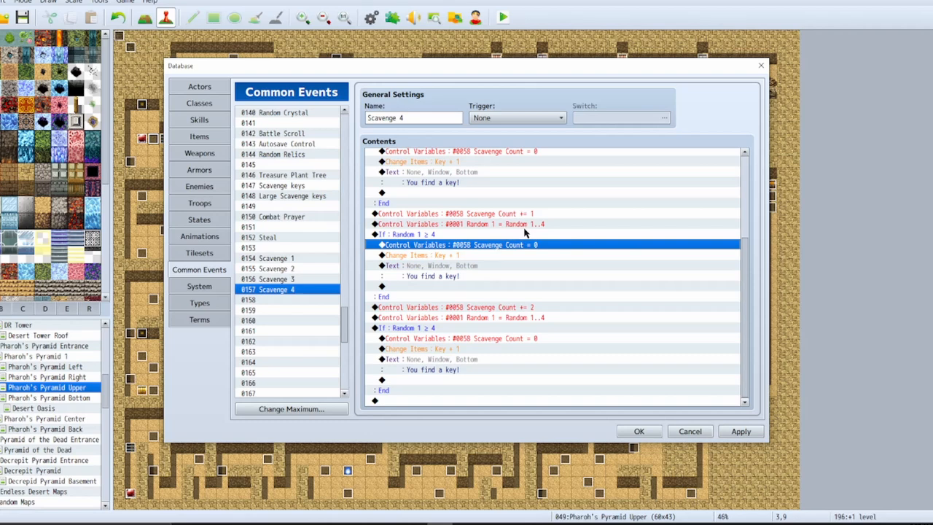
pyautogui.scroll(4, 635, 285)
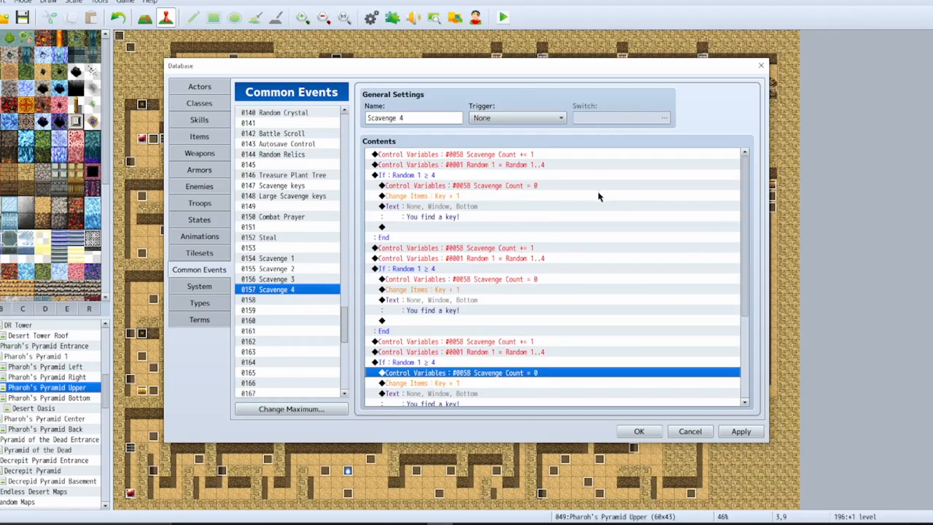
# Step: Compare the contents of the Scavenge 1 and Scavenge 2 common events, including the random roll and If branches
pyautogui.click(280, 260)
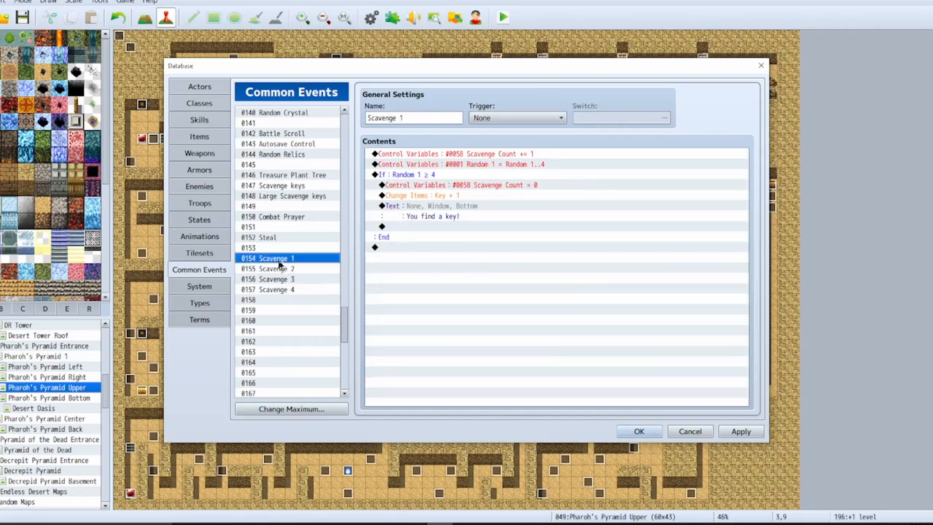
pyautogui.click(282, 270)
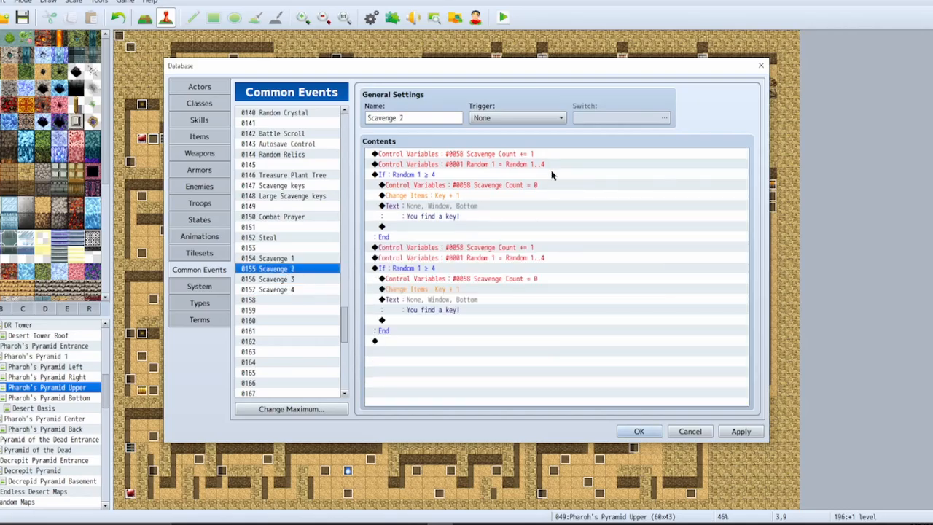
pyautogui.click(290, 261)
pyautogui.click(296, 270)
pyautogui.click(510, 165)
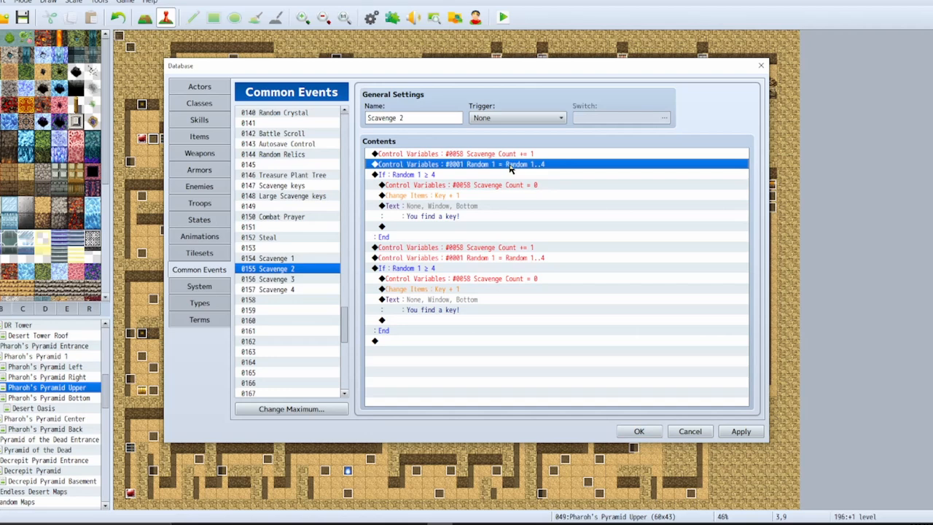
pyautogui.click(493, 176)
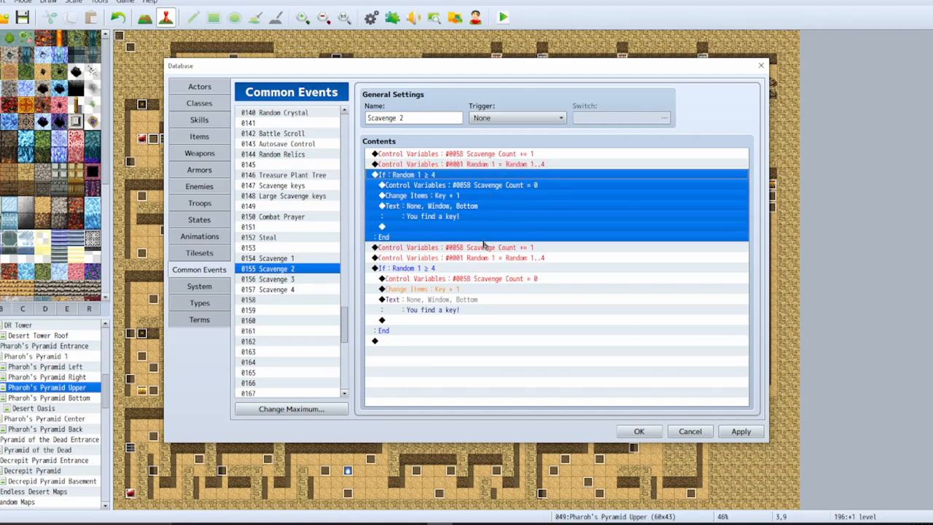
pyautogui.click(493, 280)
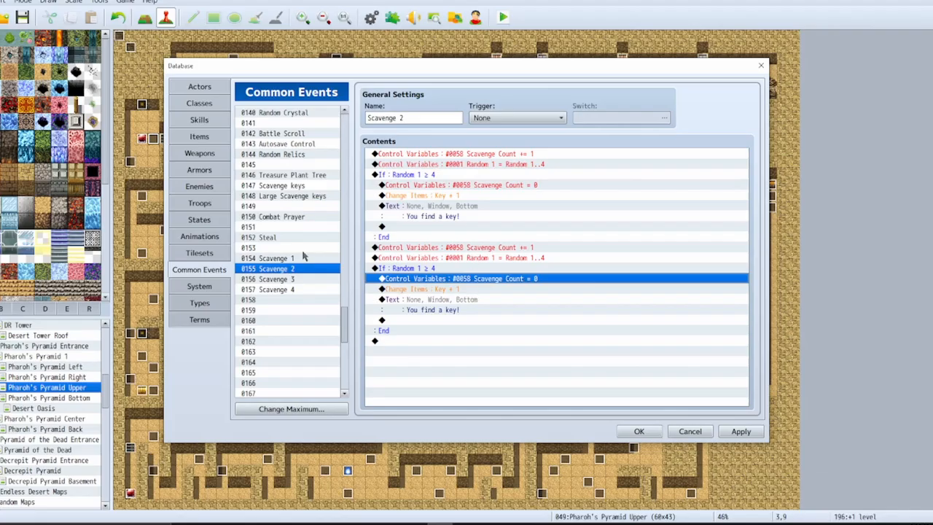
# Step: Examine the Scavenge keys commands one by one and compare them with the Large Scavenge keys common event
pyautogui.click(307, 186)
pyautogui.click(480, 156)
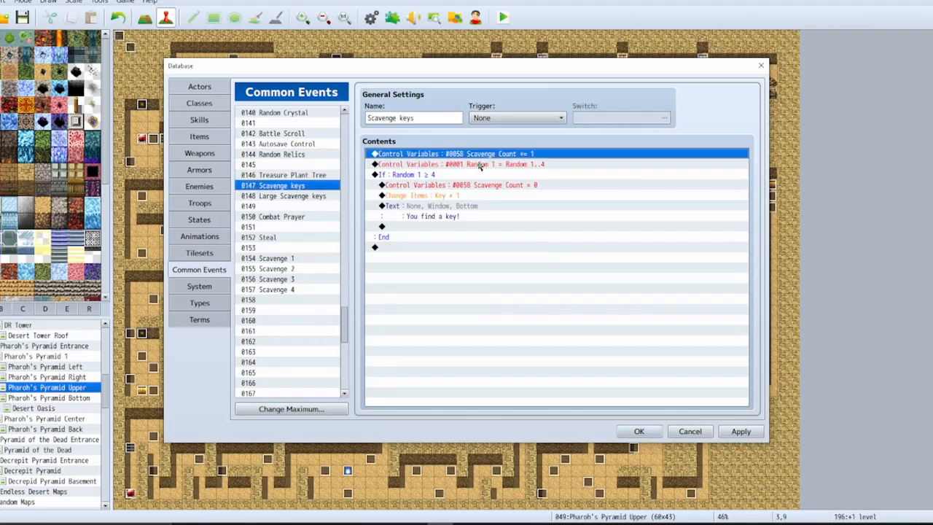
pyautogui.click(482, 165)
pyautogui.click(473, 187)
pyautogui.click(474, 196)
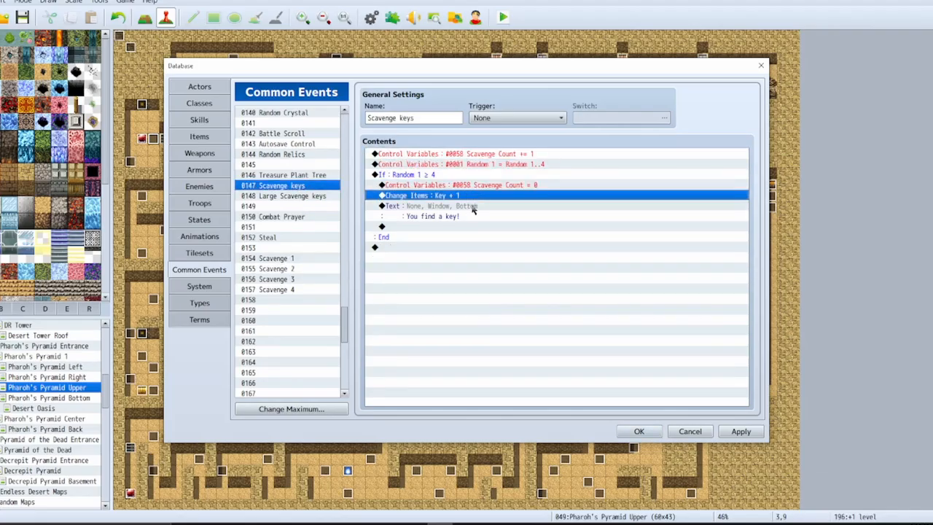
pyautogui.click(473, 210)
pyautogui.click(512, 166)
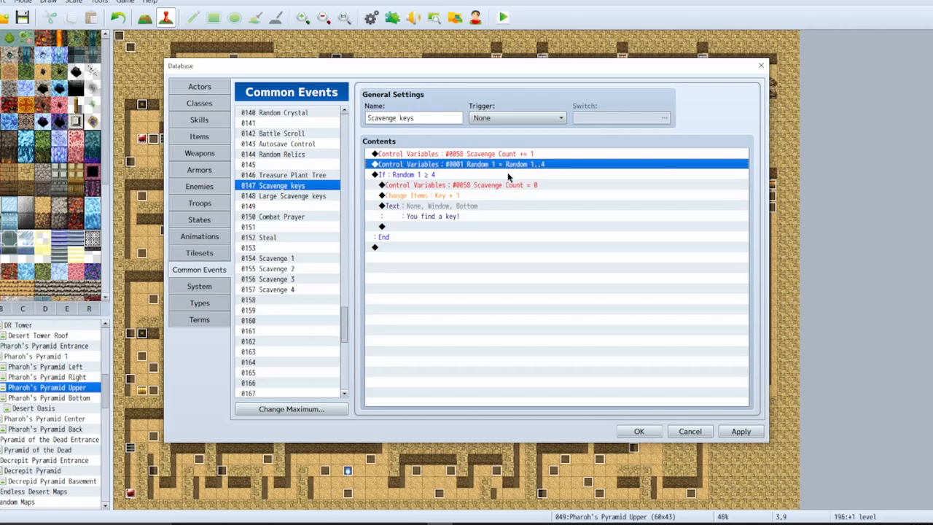
pyautogui.click(315, 195)
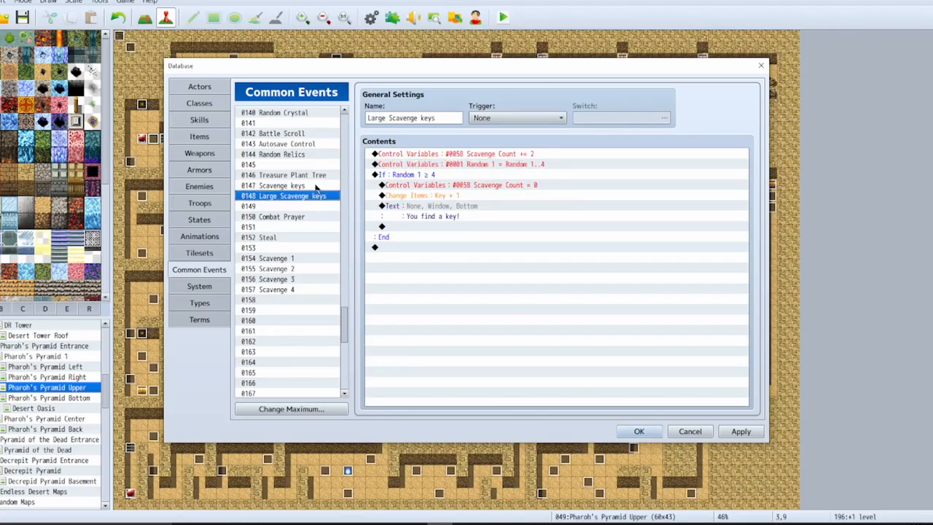
pyautogui.click(315, 186)
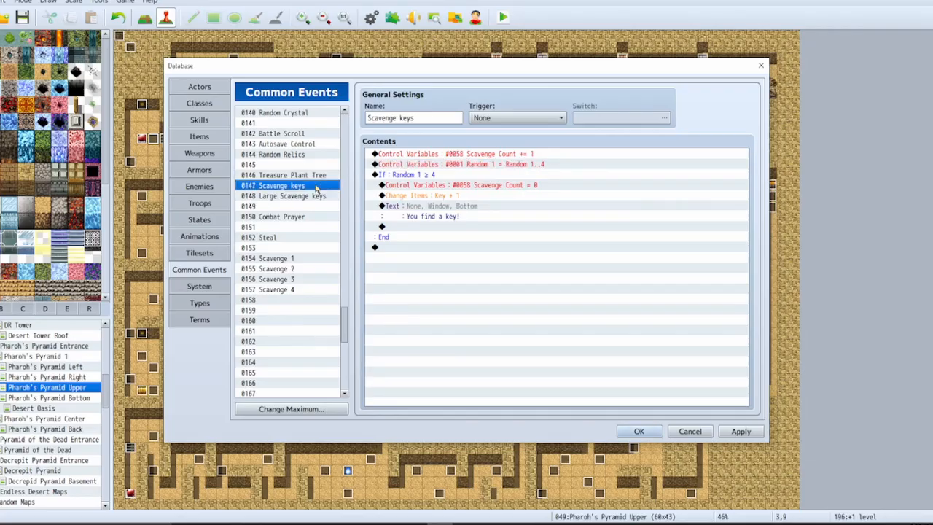
# Step: Duplicate the Random 1 = Random 1..4 command above the If branch in the Scavenge keys common event
pyautogui.click(501, 156)
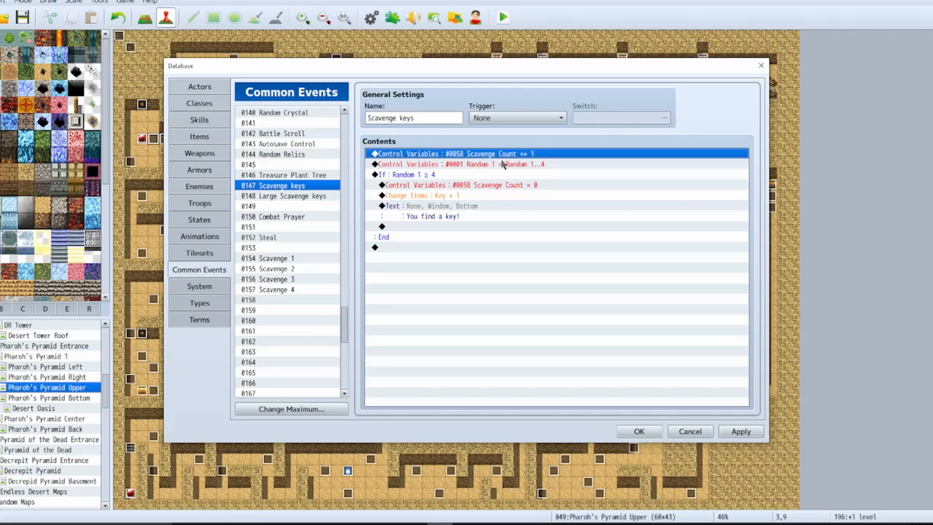
pyautogui.click(502, 165)
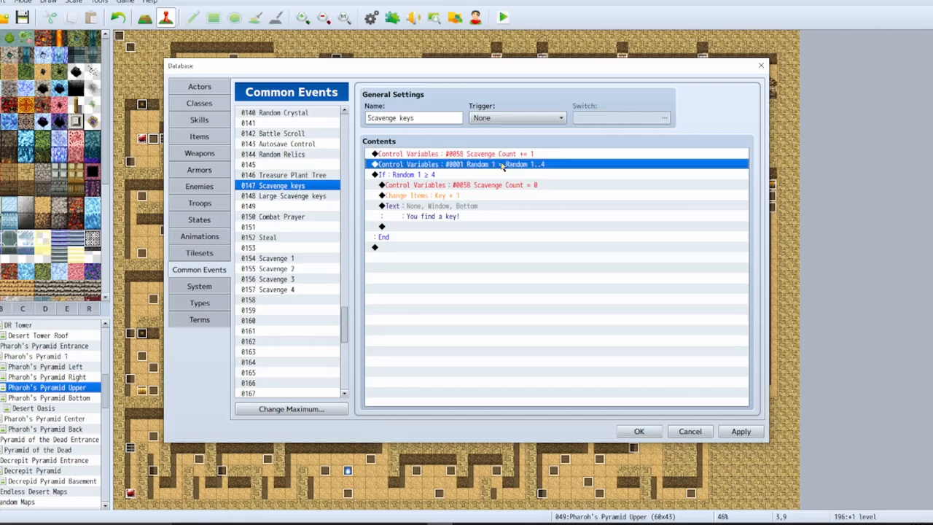
pyautogui.click(452, 156)
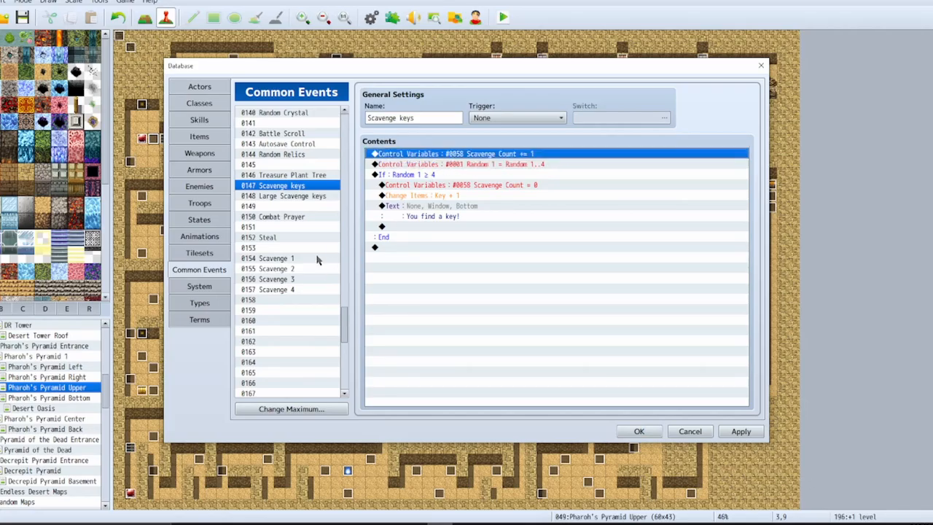
pyautogui.click(489, 165)
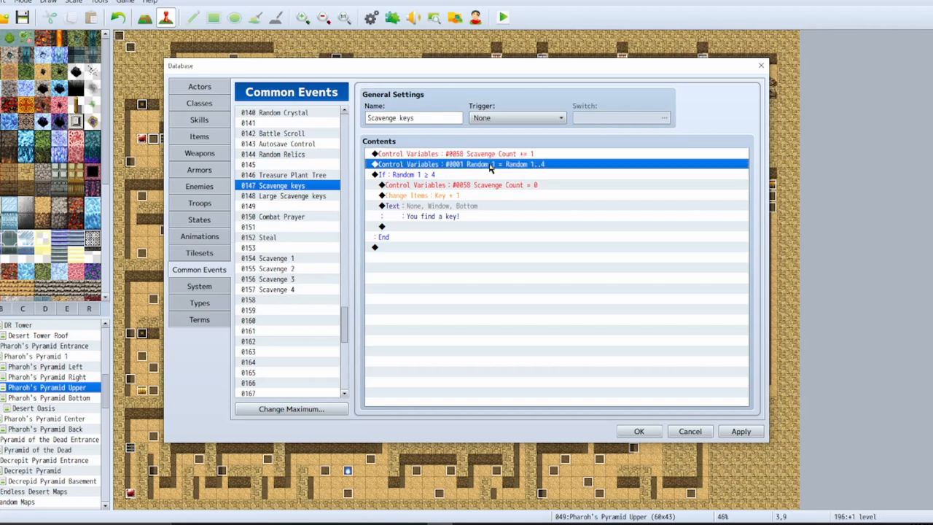
pyautogui.click(494, 176)
pyautogui.click(505, 166)
pyautogui.hotkey('ctrl', 'c')
pyautogui.click(502, 177)
pyautogui.hotkey('ctrl', 'v')
# Step: Change the duplicated Random 1 command to add the variable 0058 Scavenge Count instead of rolling a random number
pyautogui.doubleClick(491, 176)
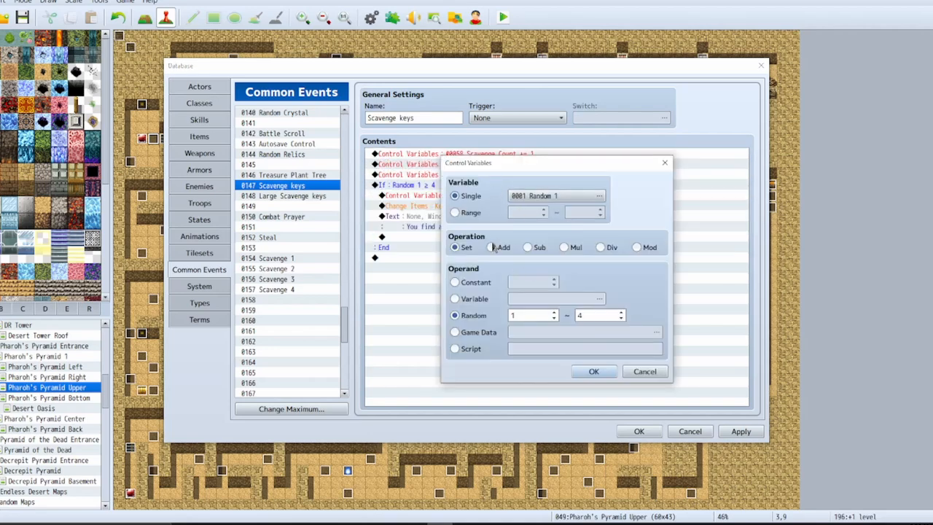
pyautogui.click(481, 299)
pyautogui.click(520, 300)
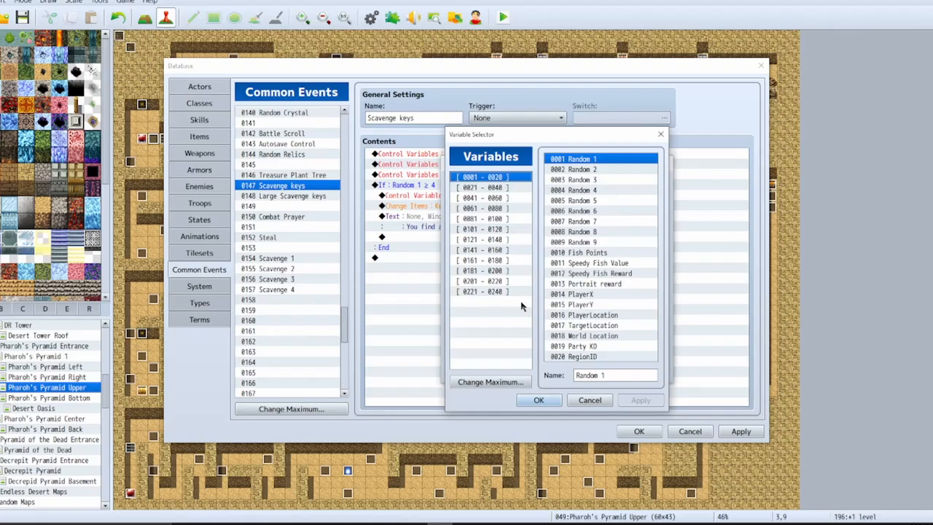
pyautogui.moveTo(513, 138)
pyautogui.mouseDown()
pyautogui.moveTo(575, 205)
pyautogui.moveTo(522, 122)
pyautogui.mouseUp()
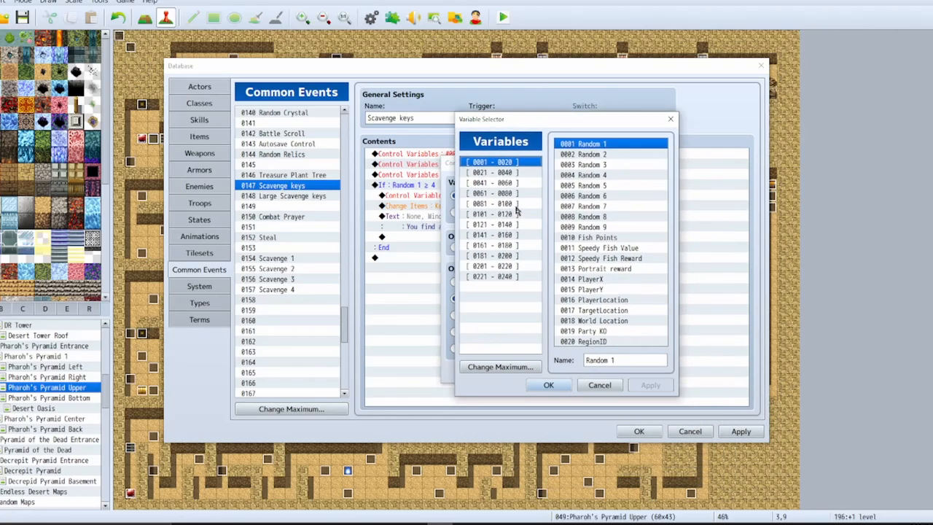
pyautogui.click(503, 183)
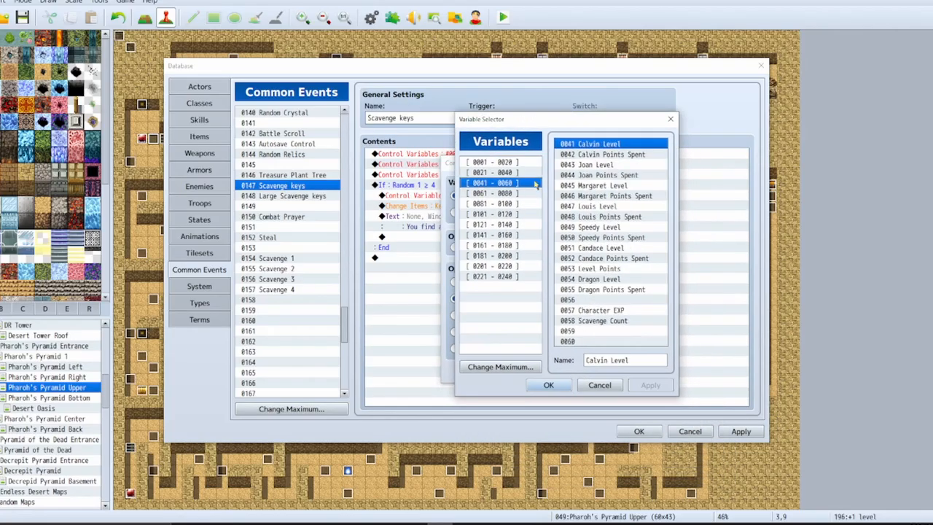
pyautogui.doubleClick(599, 320)
pyautogui.click(589, 371)
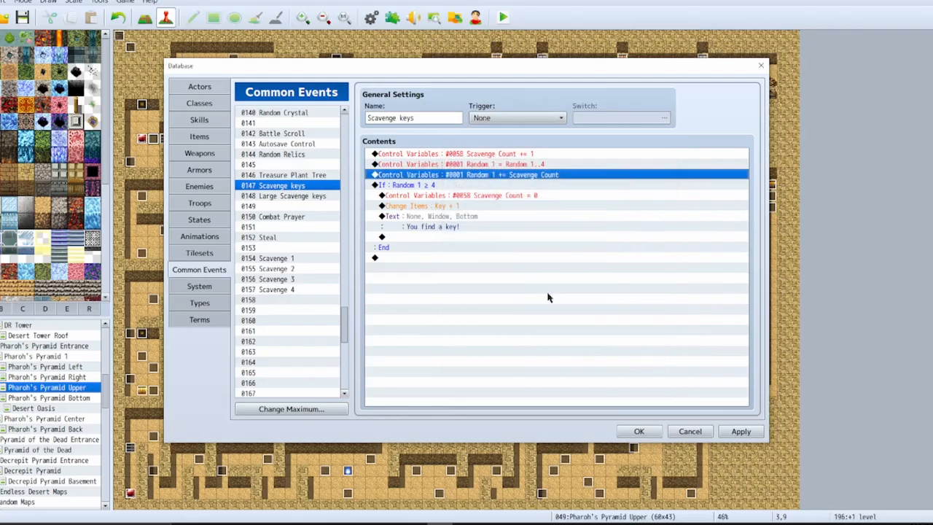
# Step: Copy the Random 1 += Scavenge Count command above the If branch in Large Scavenge keys and apply the changes
pyautogui.click(543, 196)
pyautogui.click(550, 178)
pyautogui.click(297, 196)
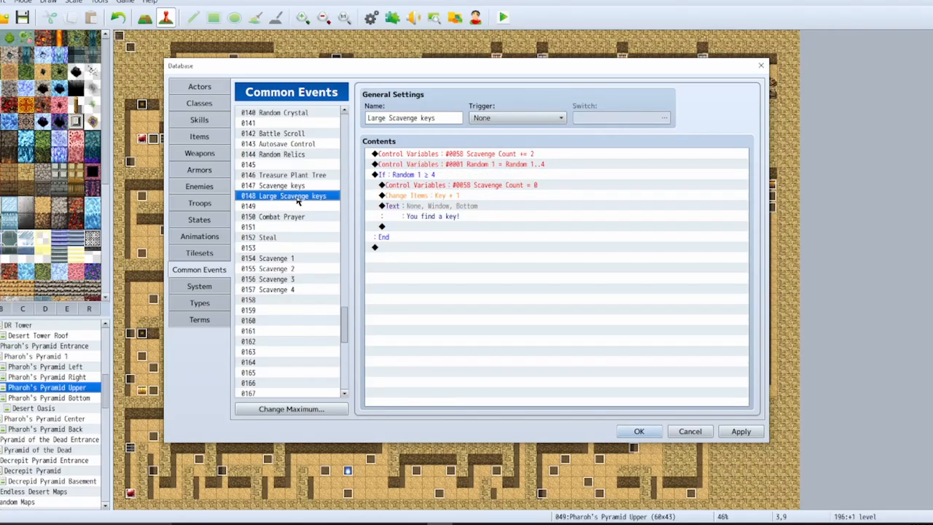
pyautogui.click(516, 175)
pyautogui.hotkey('ctrl', 'v')
pyautogui.click(741, 431)
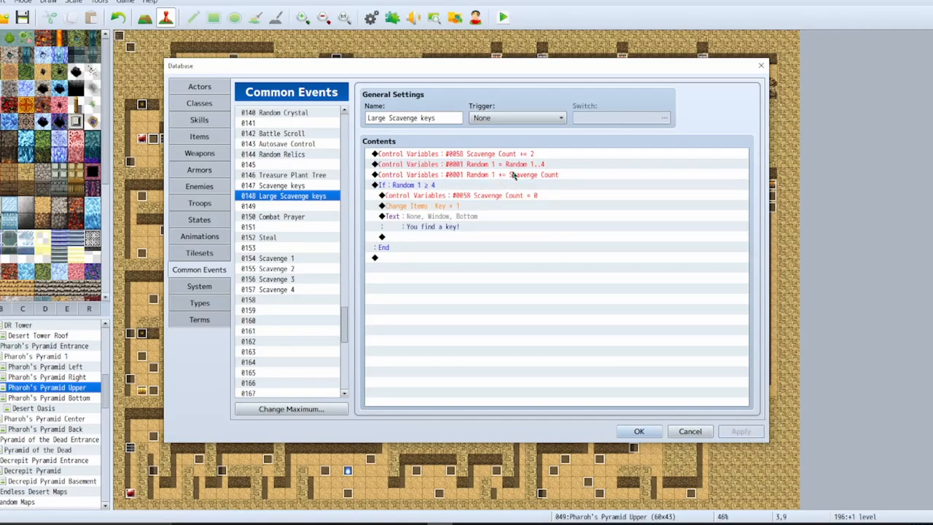
# Step: Paste the Random 1 += Scavenge Count command above the If branch in Scavenge 1 and apply the change
pyautogui.click(302, 259)
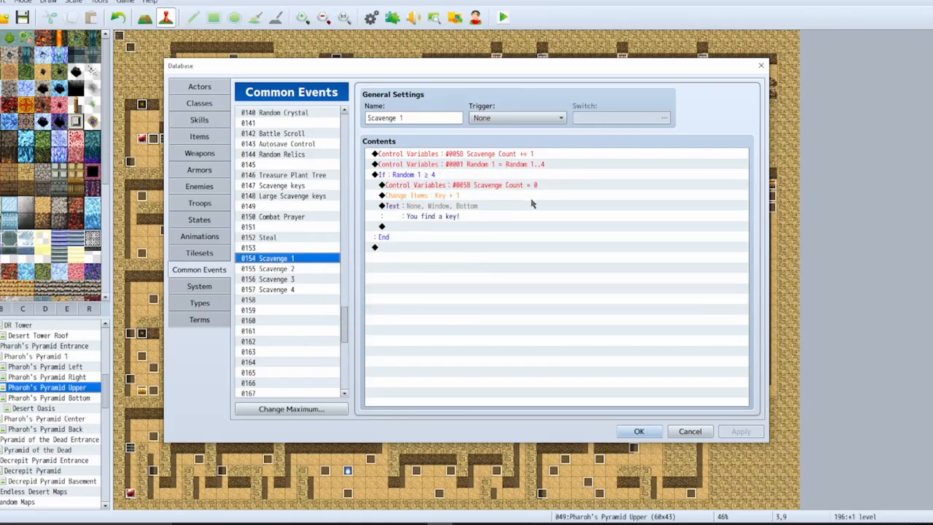
pyautogui.click(519, 175)
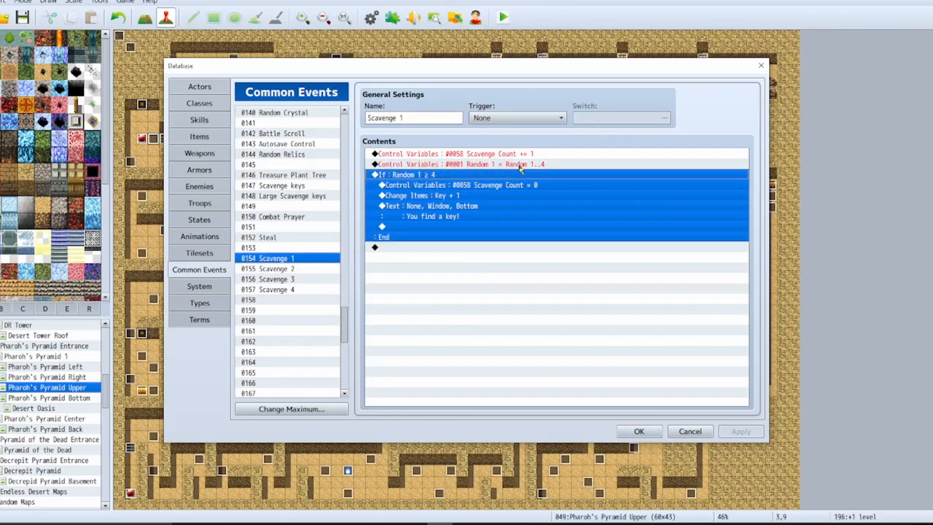
pyautogui.click(522, 165)
pyautogui.click(517, 176)
pyautogui.hotkey('ctrl', 'v')
pyautogui.click(740, 432)
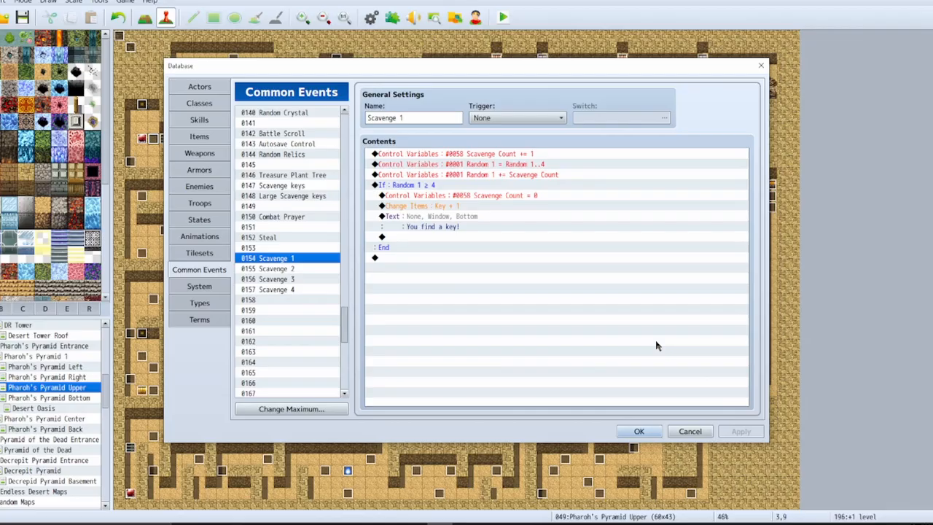
# Step: Paste the Random 1 += Scavenge Count command above the first If branch in the Scavenge 2 common event
pyautogui.click(307, 269)
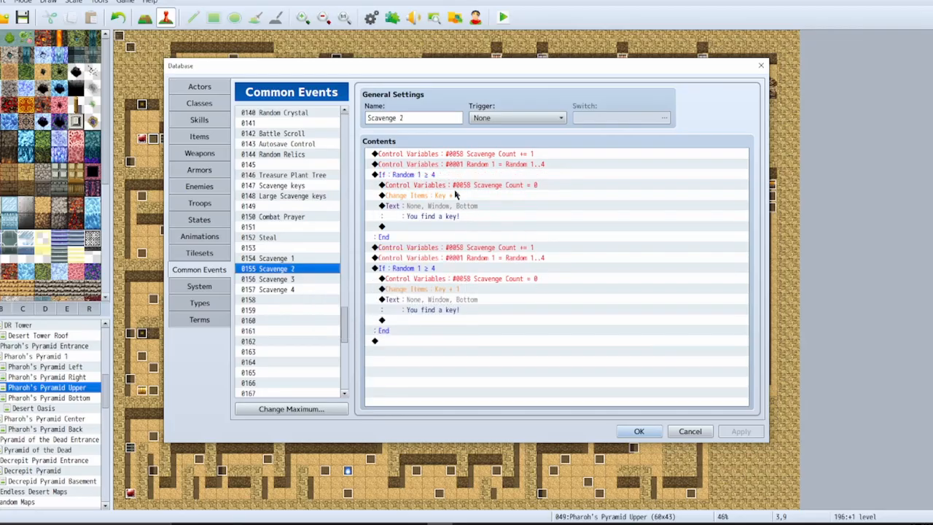
pyautogui.click(508, 174)
pyautogui.click(511, 164)
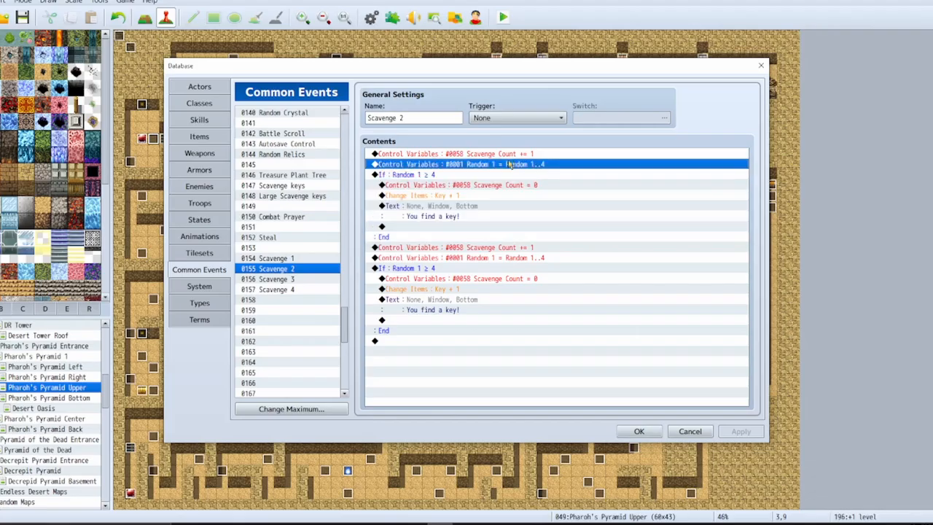
pyautogui.click(472, 176)
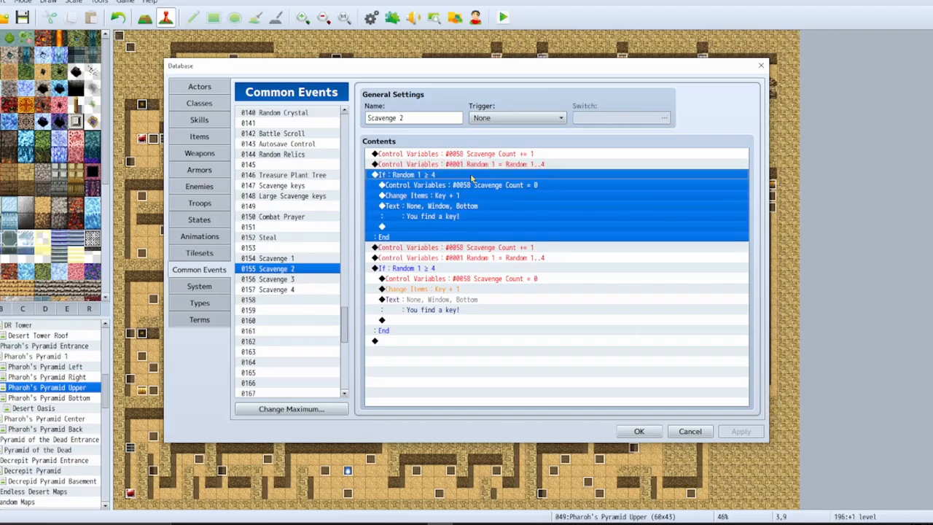
pyautogui.hotkey('ctrl', 'v')
pyautogui.click(488, 197)
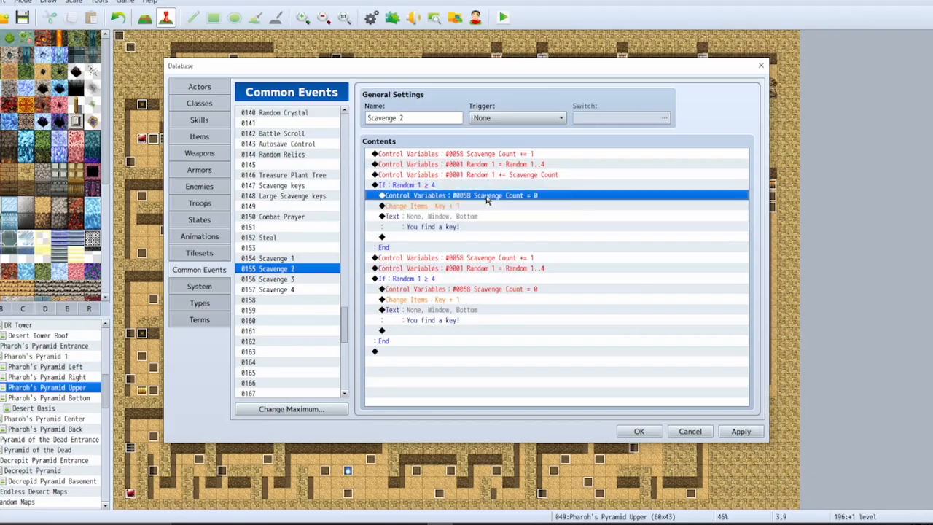
pyautogui.click(474, 207)
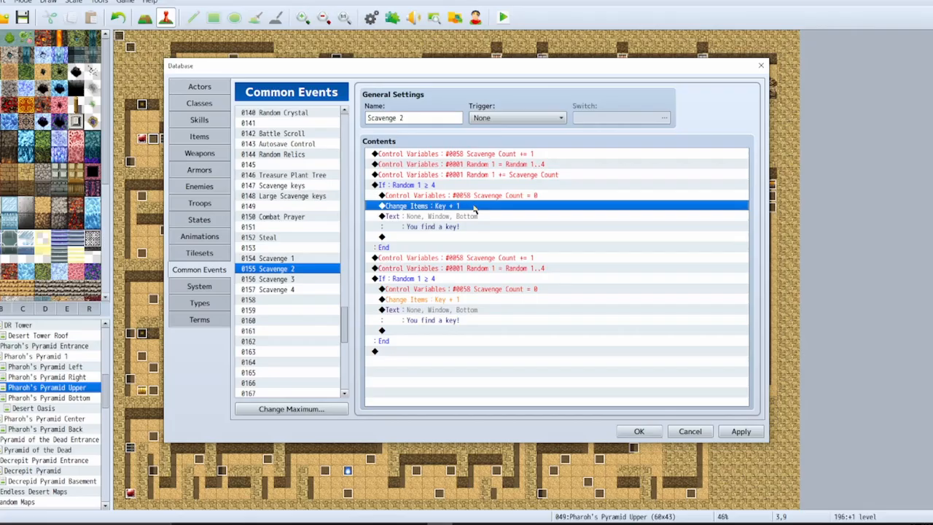
pyautogui.press('Down')
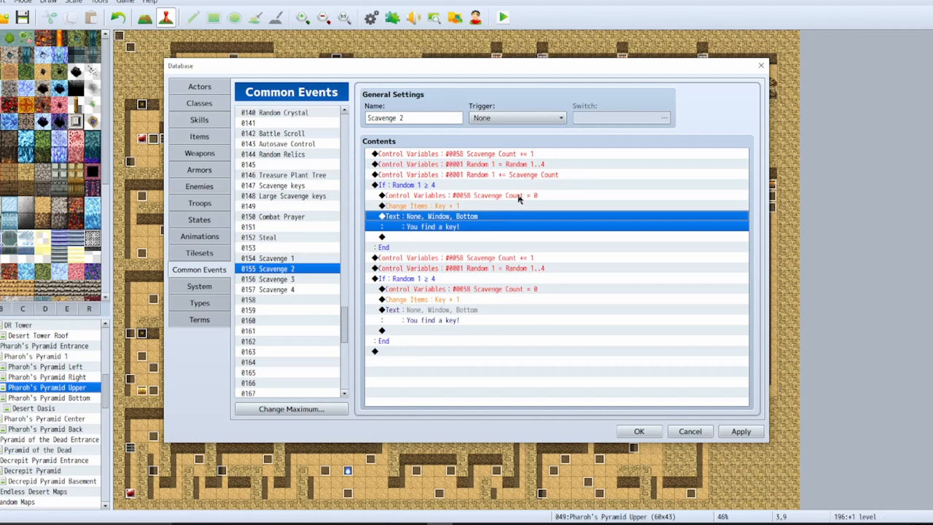
pyautogui.click(459, 207)
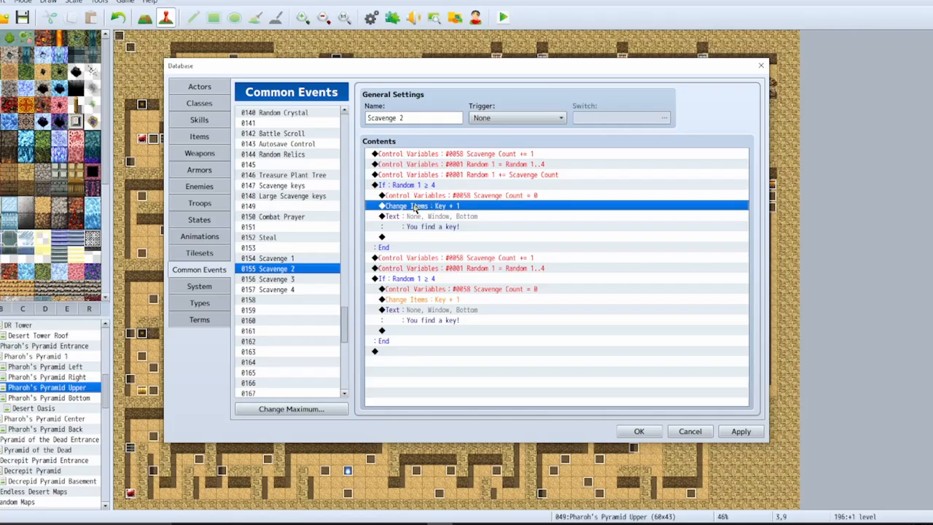
pyautogui.doubleClick(413, 208)
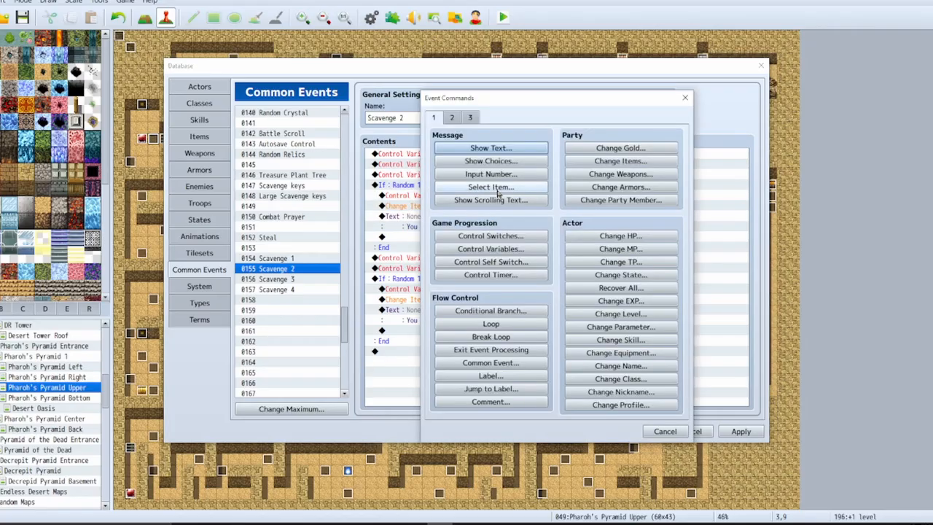
pyautogui.click(661, 433)
# Step: Duplicate the Scavenge Count = 0 command inside the first If branch of Scavenge 2, directly above the key item change
pyautogui.click(514, 198)
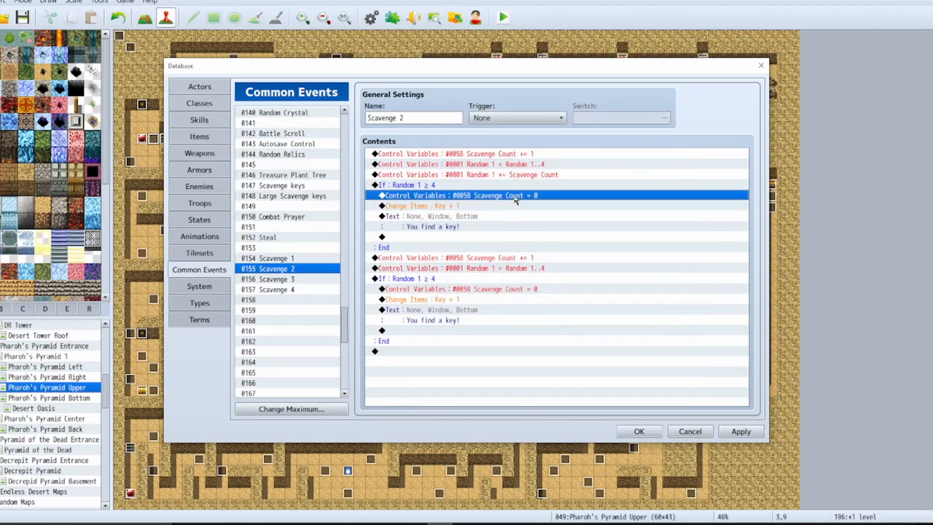
pyautogui.click(511, 209)
pyautogui.hotkey('ctrl', 'v')
pyautogui.doubleClick(511, 208)
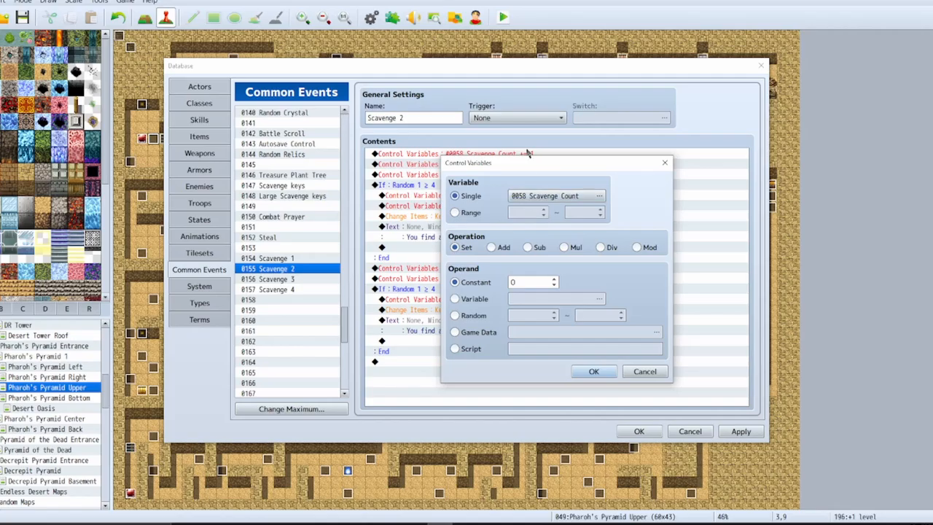
pyautogui.click(644, 372)
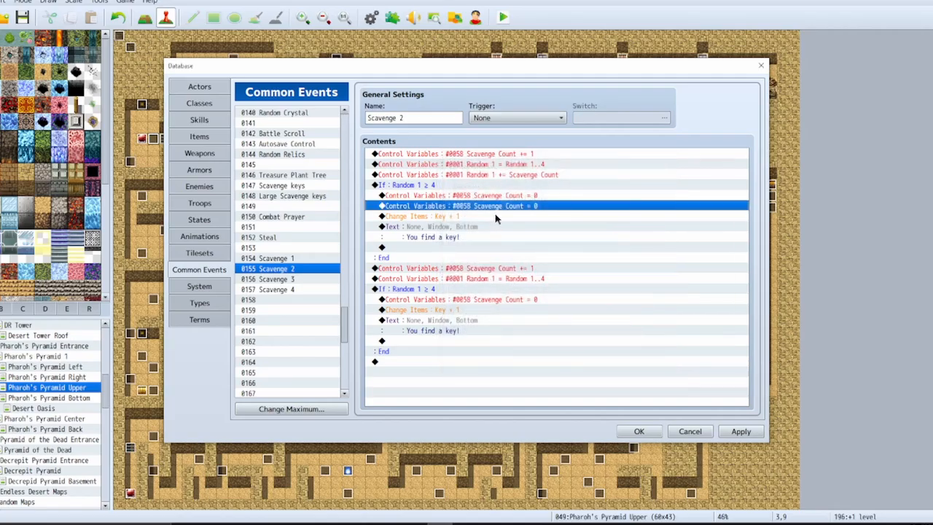
# Step: Change the duplicated command in the first If branch to add the constant 1 to variable 0002 Random 2
pyautogui.doubleClick(501, 207)
pyautogui.click(550, 201)
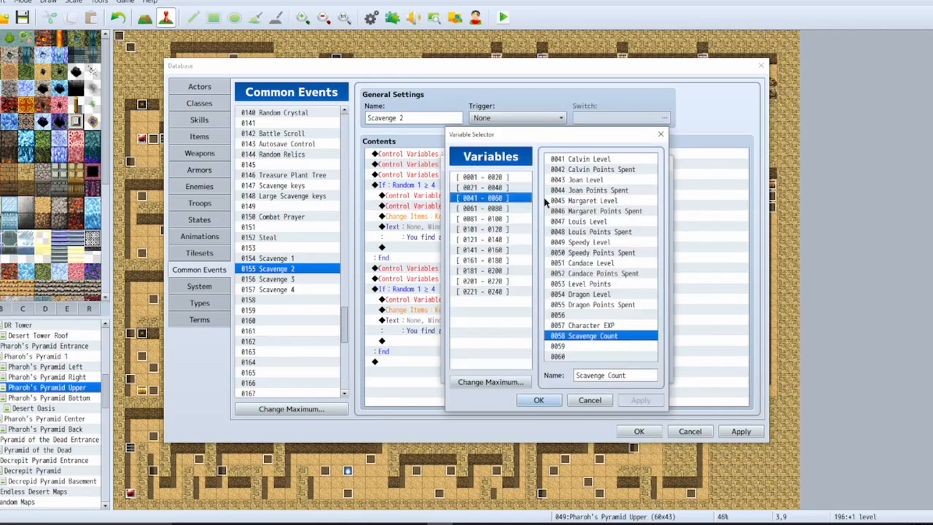
pyautogui.click(502, 176)
pyautogui.doubleClick(584, 169)
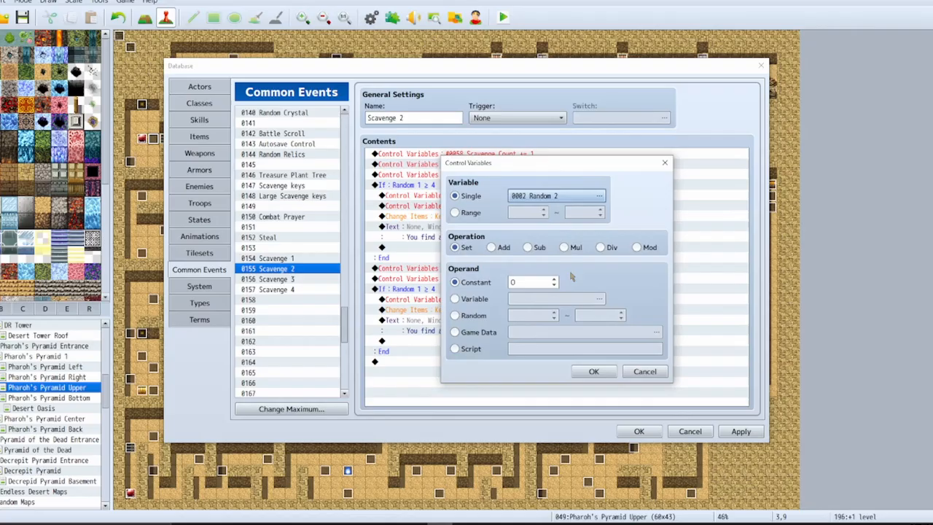
pyautogui.click(593, 373)
pyautogui.doubleClick(521, 208)
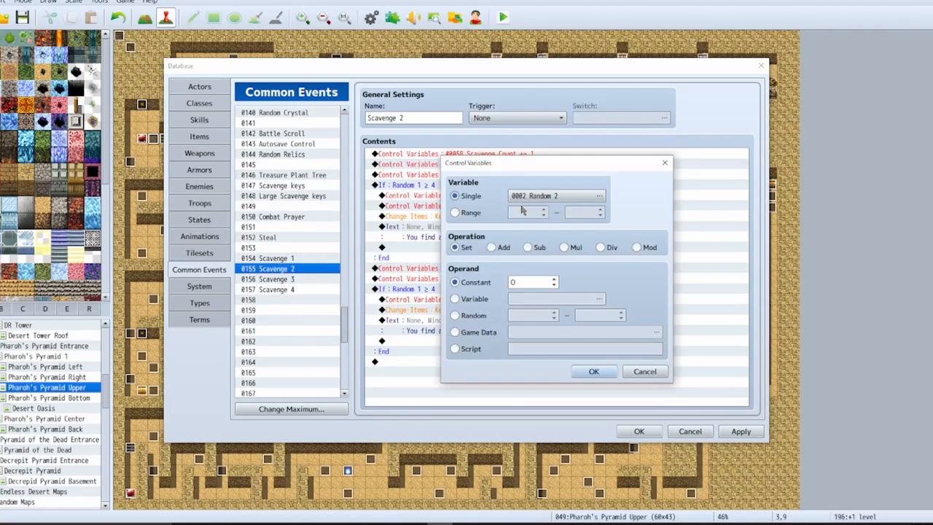
pyautogui.click(493, 247)
pyautogui.click(526, 282)
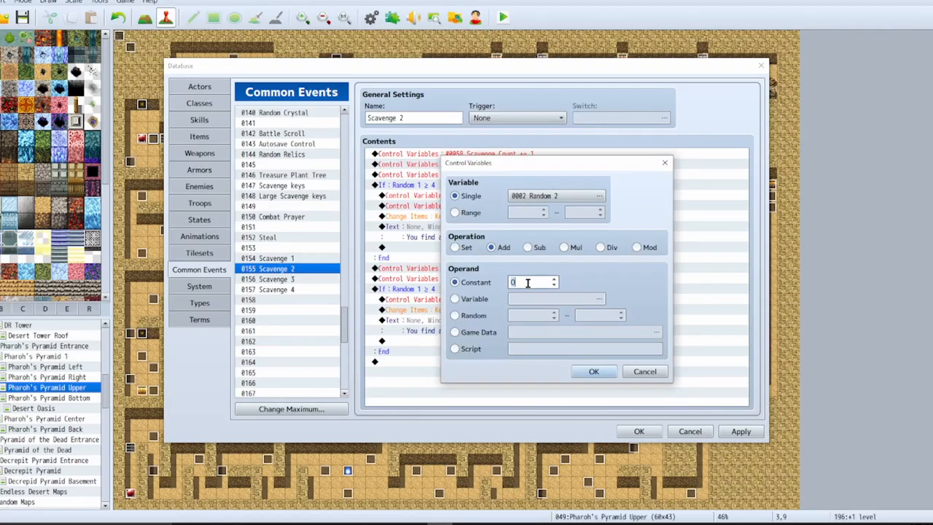
pyautogui.write('1')
pyautogui.click(594, 371)
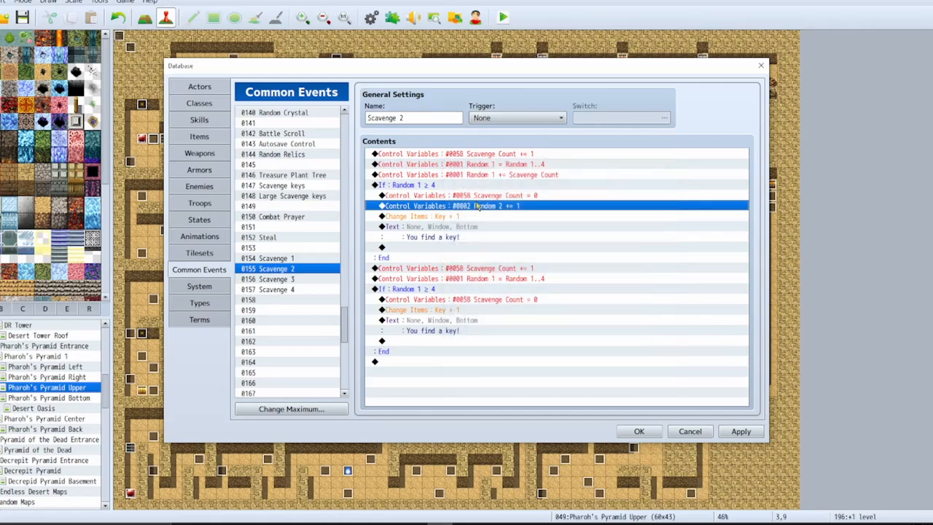
# Step: Insert a copy of the Random 2 command above the first random roll in Scavenge 2 and make it set Random 2 to 0
pyautogui.click(500, 166)
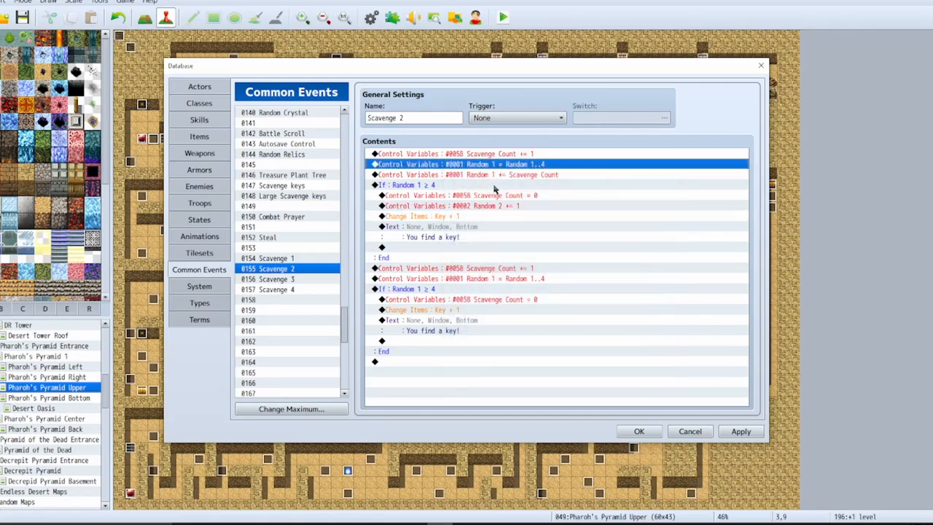
pyautogui.hotkey('ctrl', 'v')
pyautogui.doubleClick(499, 167)
pyautogui.click(471, 248)
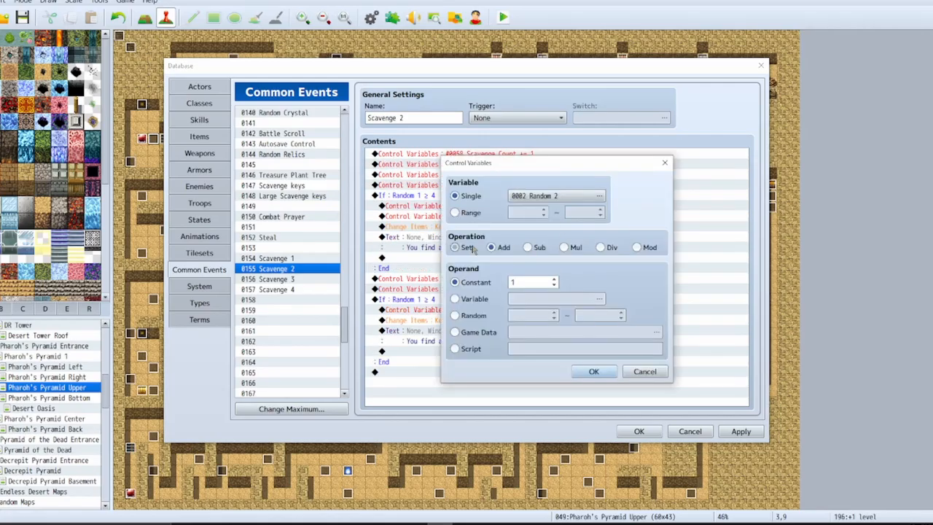
pyautogui.click(511, 283)
pyautogui.press('BackSpace')
pyautogui.write('0')
pyautogui.click(593, 371)
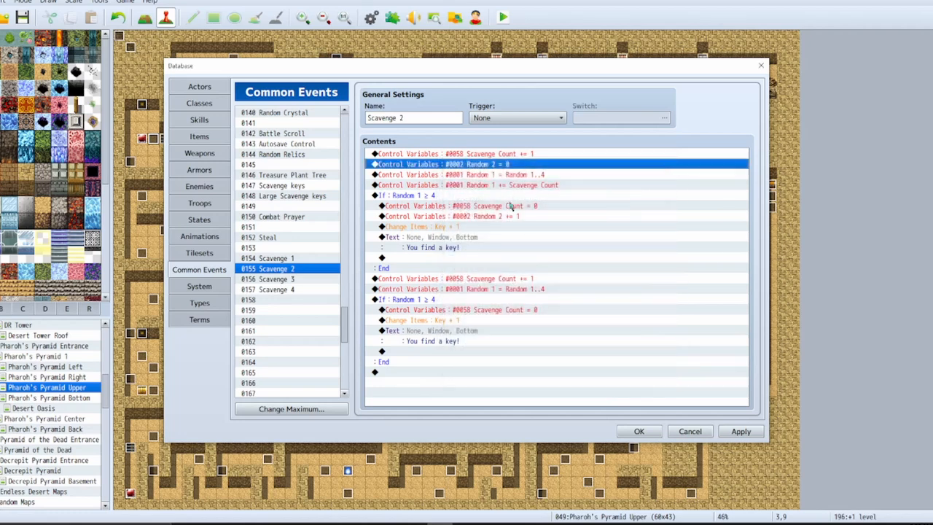
pyautogui.click(483, 216)
pyautogui.click(487, 227)
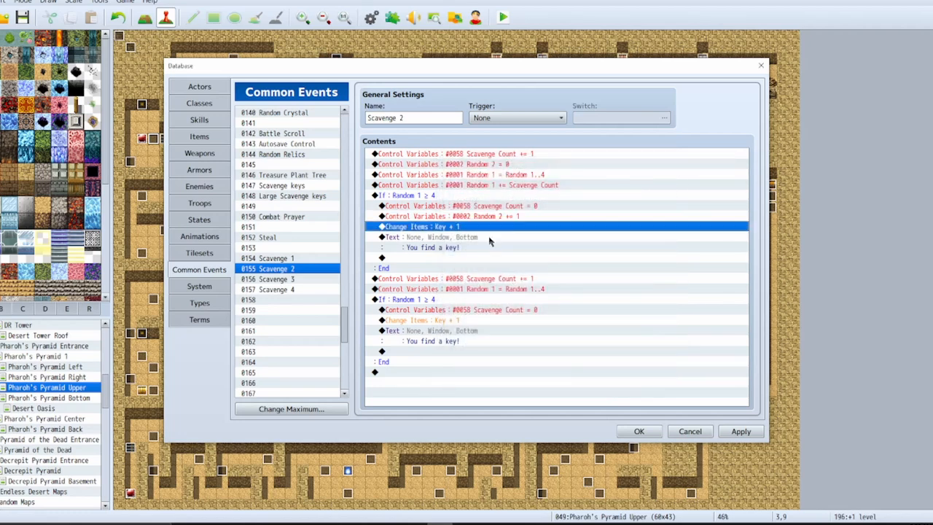
pyautogui.click(504, 244)
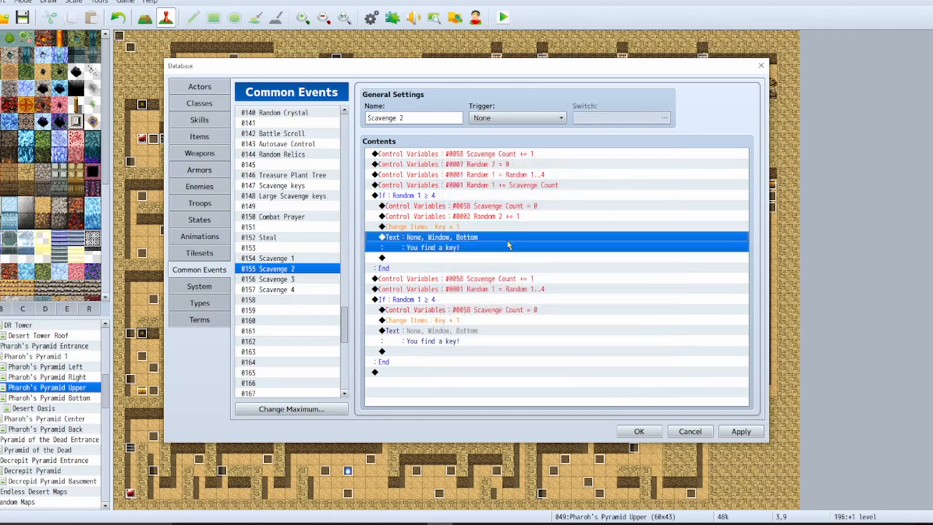
# Step: Move the "You find a key!" text from the first If branch to the end of Scavenge 2
pyautogui.hotkey('ctrl', 'x')
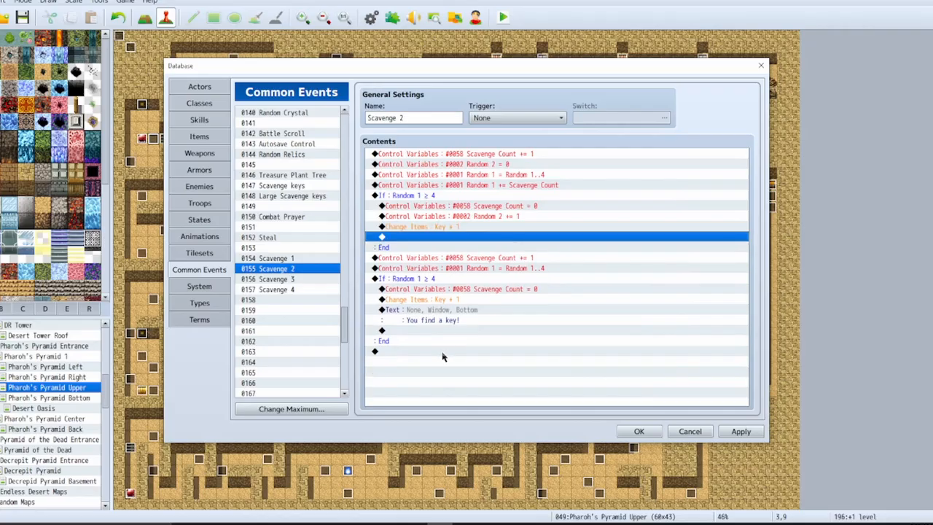
pyautogui.click(443, 351)
pyautogui.hotkey('ctrl', 'v')
# Step: Copy the Random 1 += Scavenge Count command to directly above the second Random 1 ≥ 4 branch in Scavenge 2
pyautogui.click(467, 258)
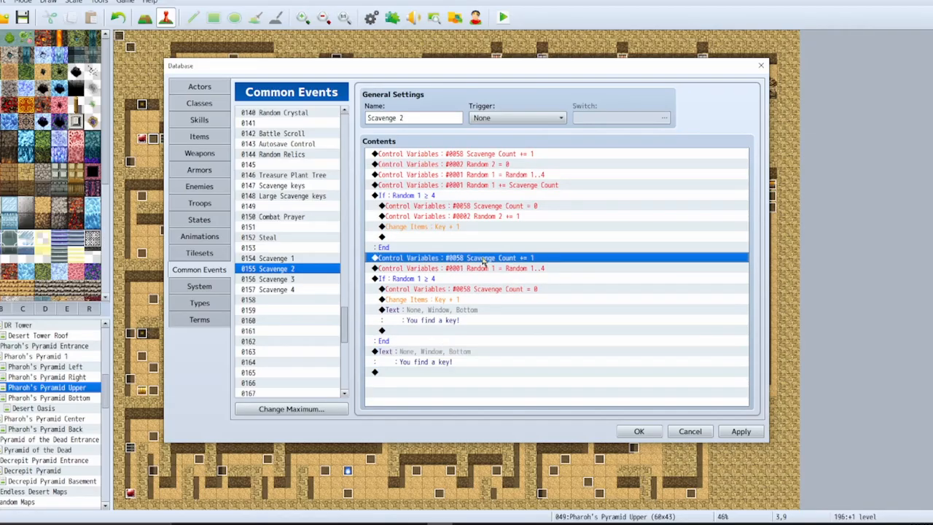
pyautogui.click(514, 154)
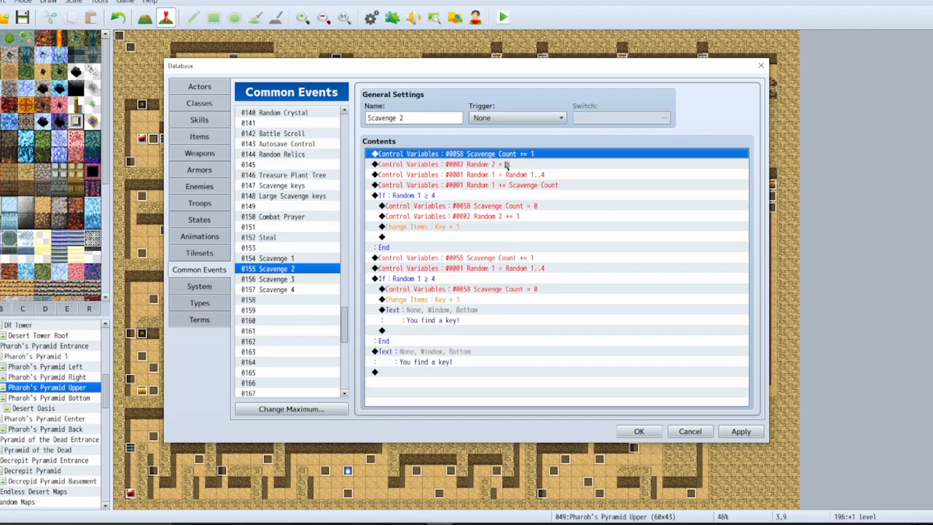
pyautogui.click(505, 164)
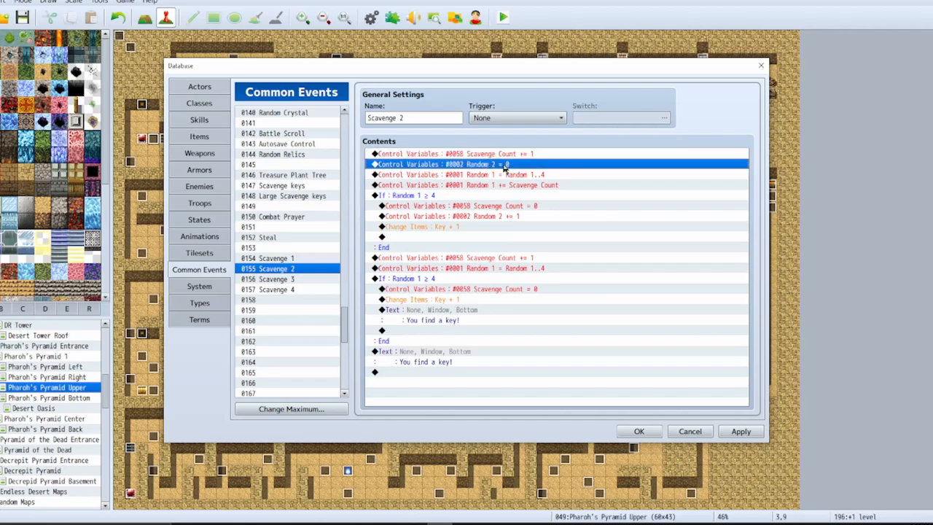
pyautogui.click(548, 185)
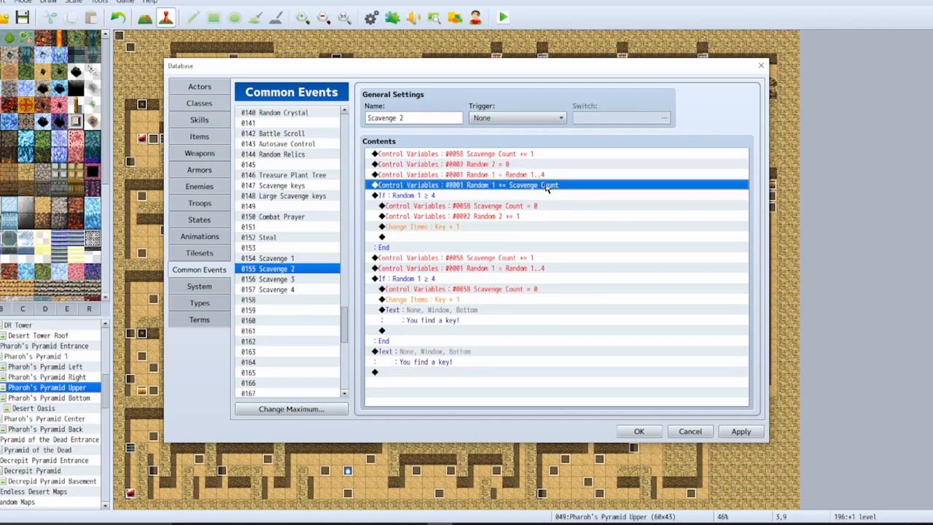
pyautogui.click(500, 279)
pyautogui.hotkey('ctrl', 'v')
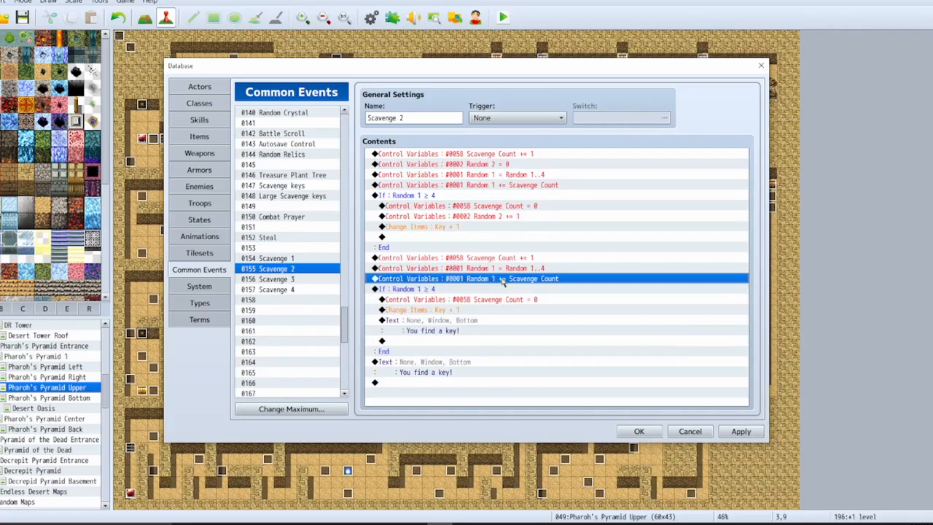
# Step: Copy the Random 2 += 1 command above the second If branch's key item change and delete the key message inside that branch
pyautogui.click(525, 259)
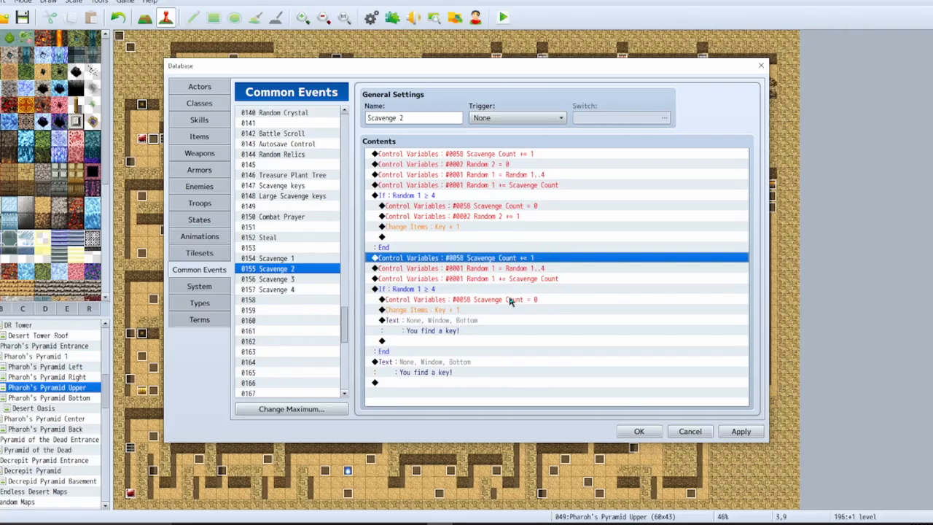
pyautogui.click(514, 207)
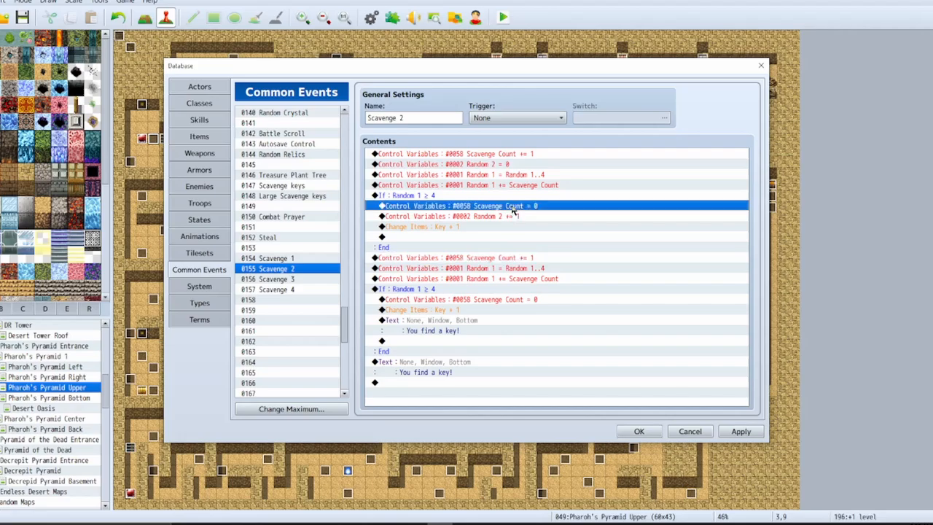
pyautogui.click(514, 217)
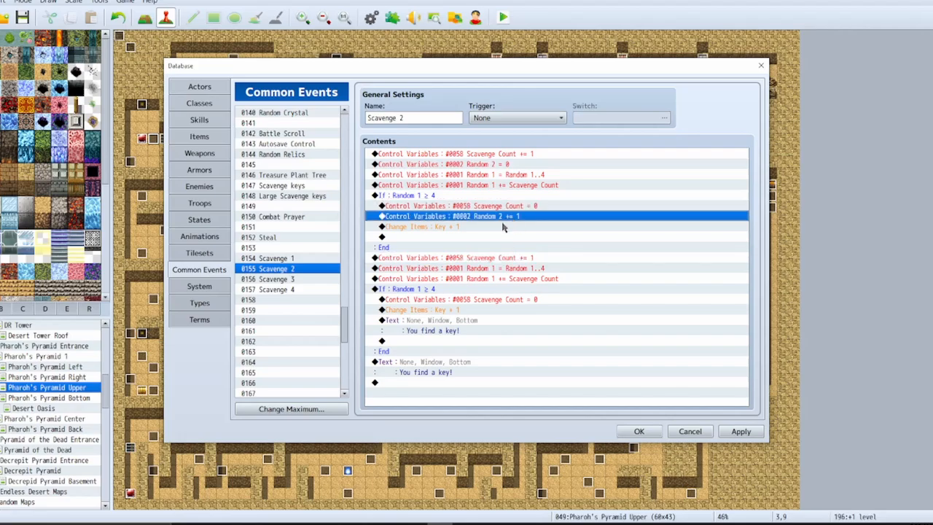
pyautogui.hotkey('ctrl', 'c')
pyautogui.click(506, 309)
pyautogui.hotkey('ctrl', 'v')
pyautogui.click(473, 332)
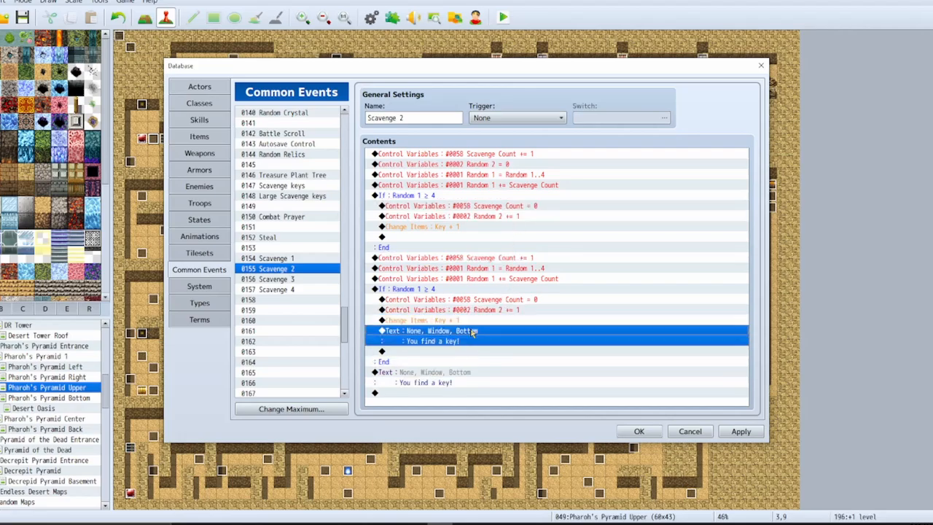
pyautogui.press('Delete')
# Step: Insert a conditional branch checking variable 0002 Random 2 = 1 above the final "You find a key!" text in Scavenge 2
pyautogui.click(403, 357)
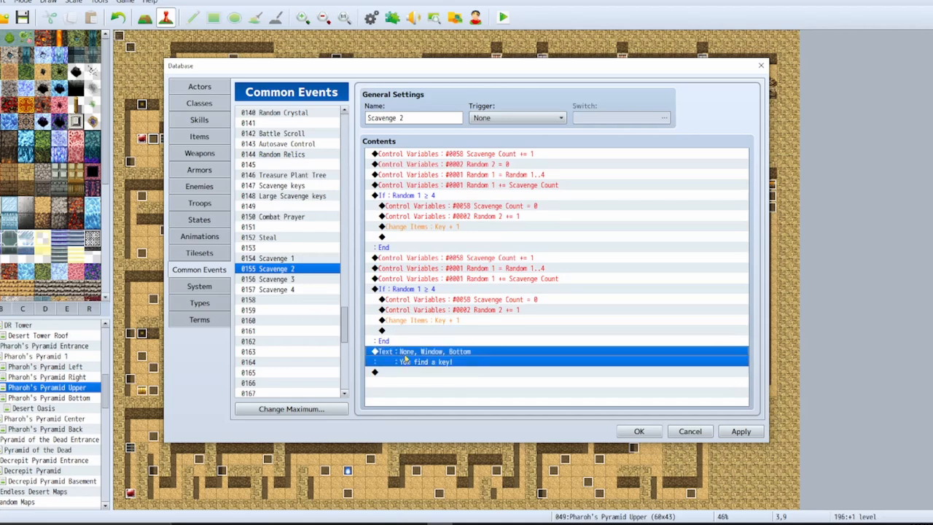
pyautogui.press('Insert')
pyautogui.click(496, 309)
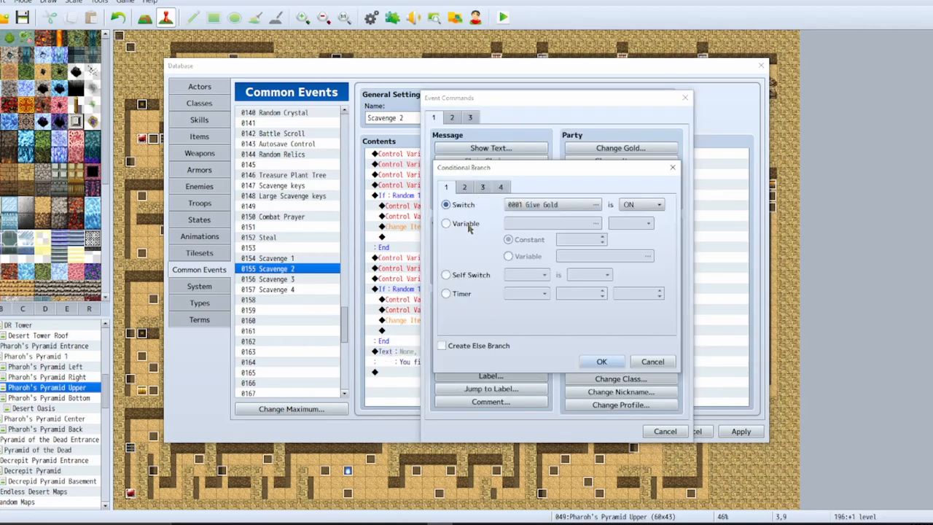
pyautogui.click(446, 223)
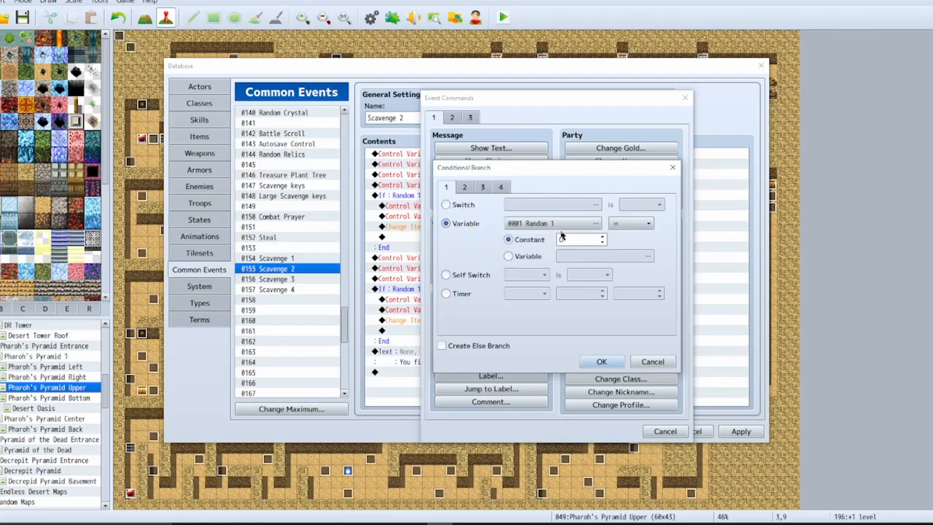
pyautogui.click(561, 223)
pyautogui.click(583, 167)
pyautogui.doubleClick(594, 167)
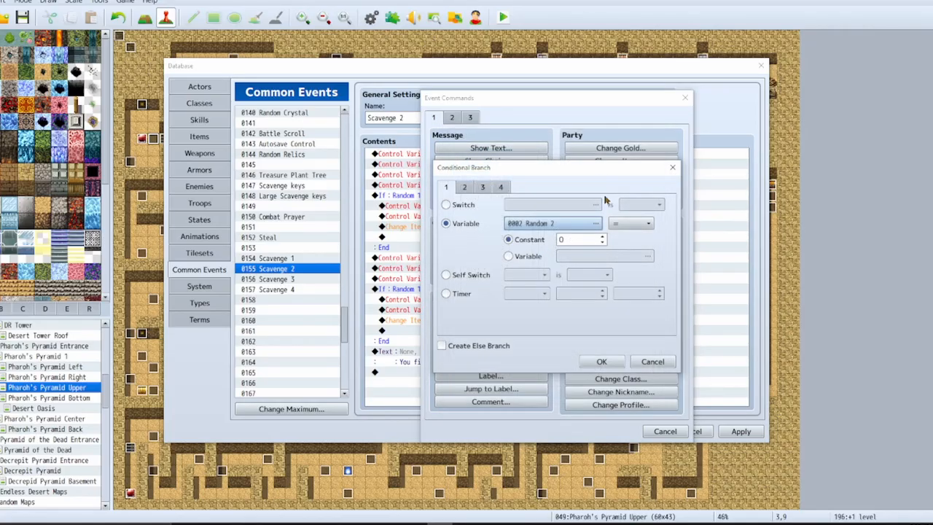
pyautogui.click(588, 240)
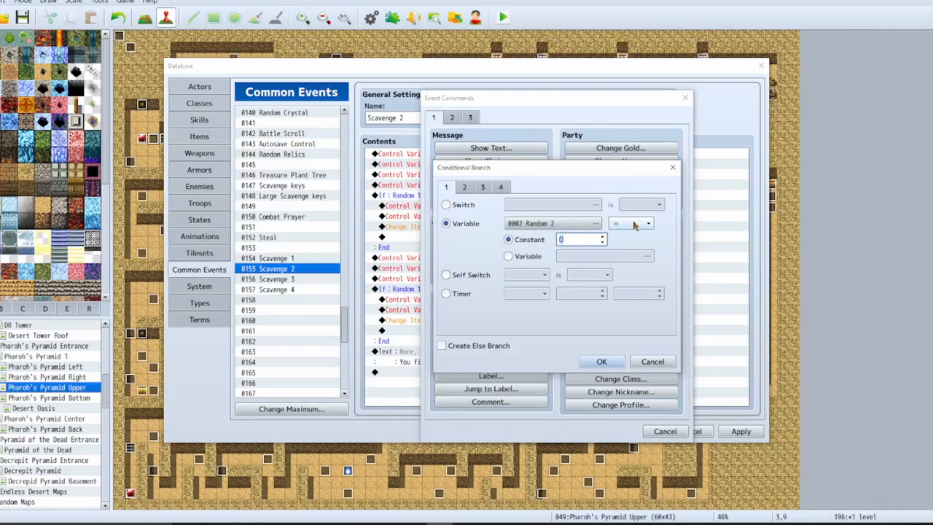
pyautogui.write('1')
pyautogui.click(602, 362)
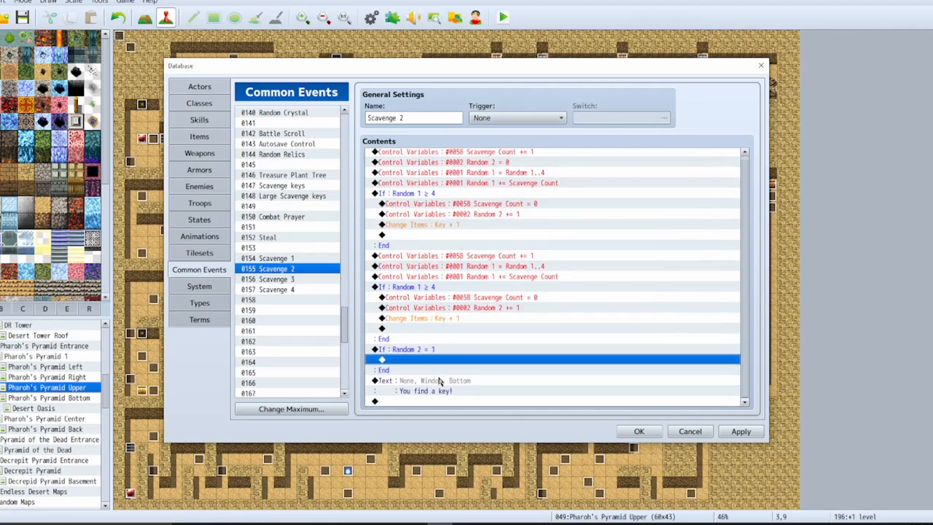
# Step: Move the "You find a key!" text inside the Random 2 = 1 branch
pyautogui.click(440, 381)
pyautogui.hotkey('ctrl', 'x')
pyautogui.click(441, 359)
pyautogui.hotkey('ctrl', 'v')
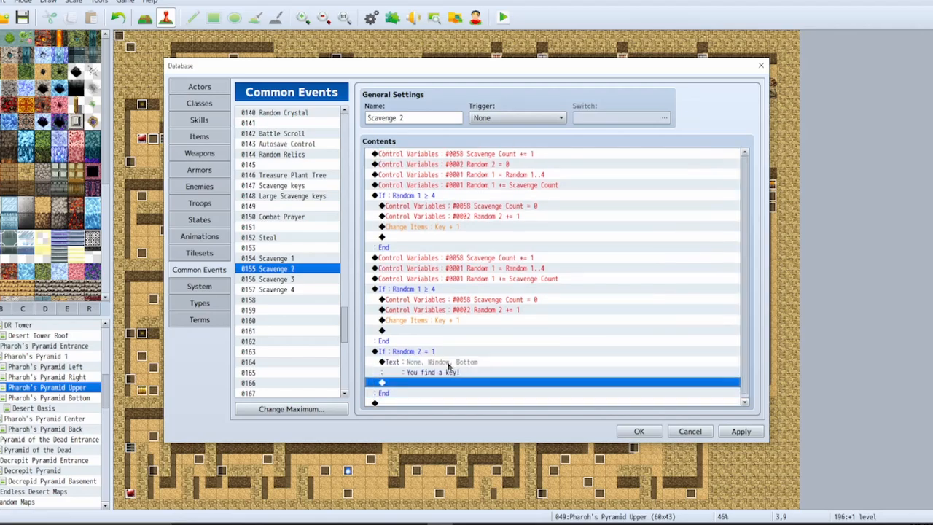
# Step: Duplicate the Random 2 = 1 branch at the end of Scavenge 2 and set the copy's condition to Random 2 = 2
pyautogui.click(465, 350)
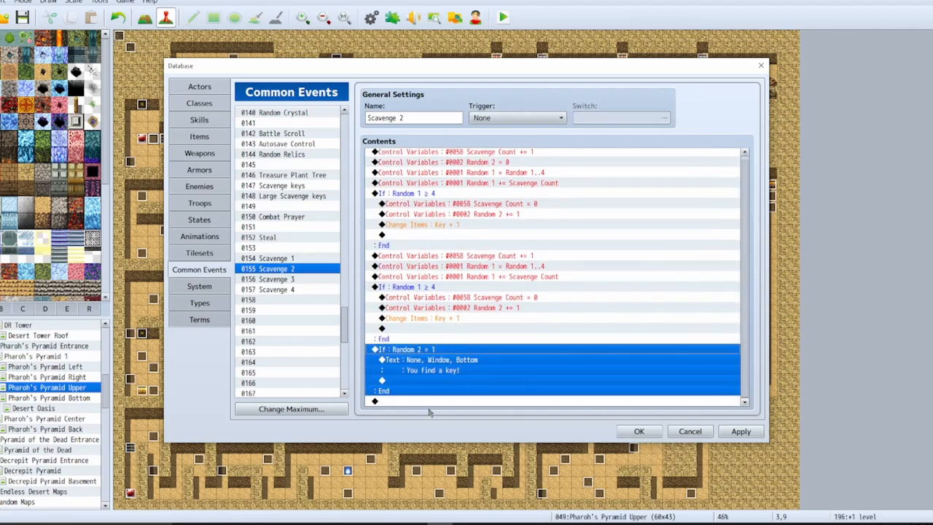
pyautogui.click(431, 402)
pyautogui.hotkey('ctrl', 'v')
pyautogui.doubleClick(461, 350)
pyautogui.doubleClick(579, 243)
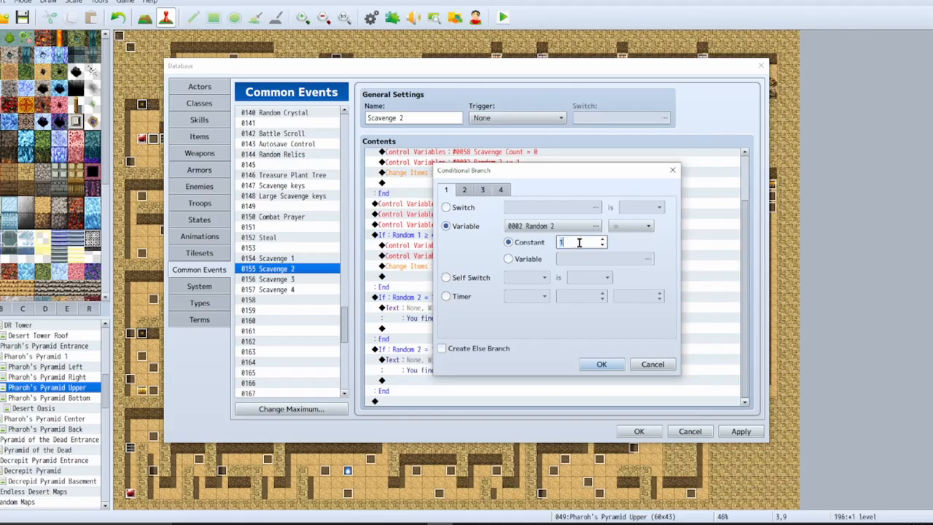
pyautogui.write('2')
pyautogui.click(601, 364)
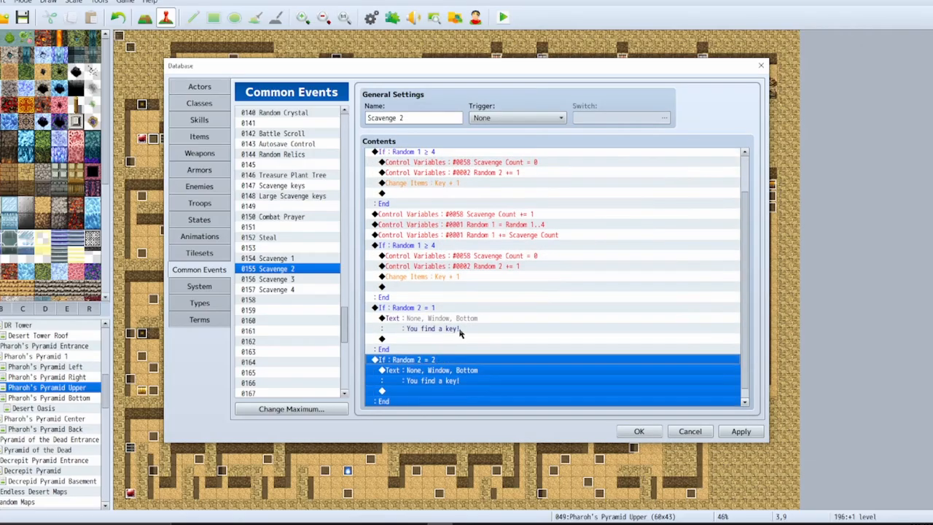
# Step: Change the message in the Random 2 = 2 branch to "You find two keys!"
pyautogui.click(458, 371)
pyautogui.doubleClick(458, 372)
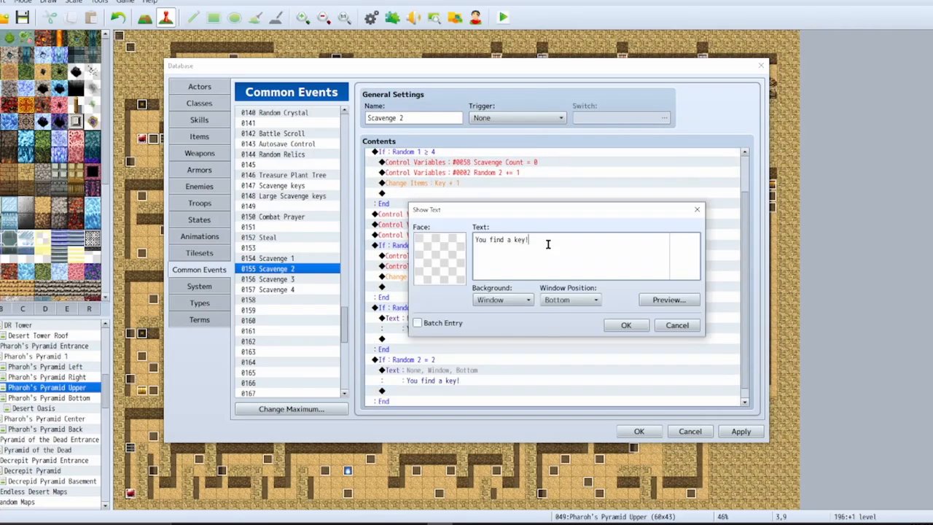
pyautogui.doubleClick(509, 239)
pyautogui.write('two')
pyautogui.click(625, 325)
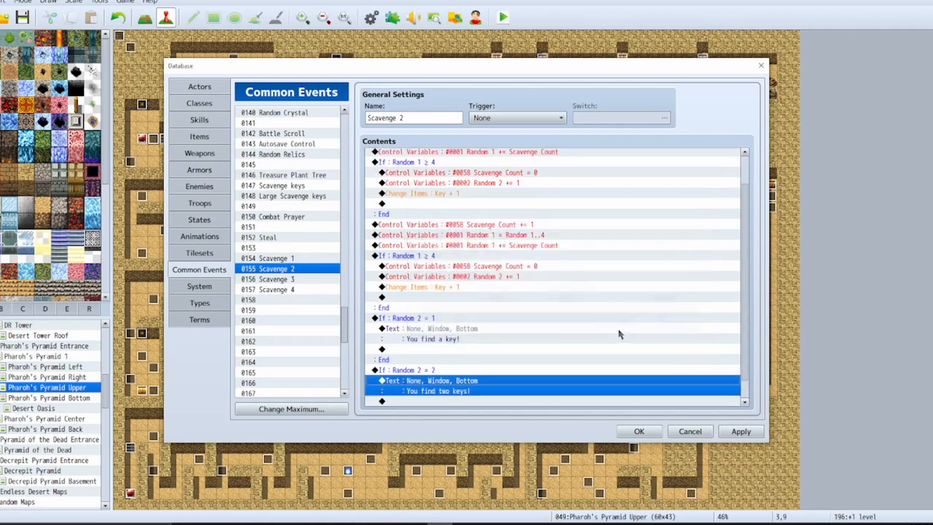
# Step: Review the count increment, random roll and first If branch at the start of Scavenge 2
pyautogui.scroll(1, 606, 330)
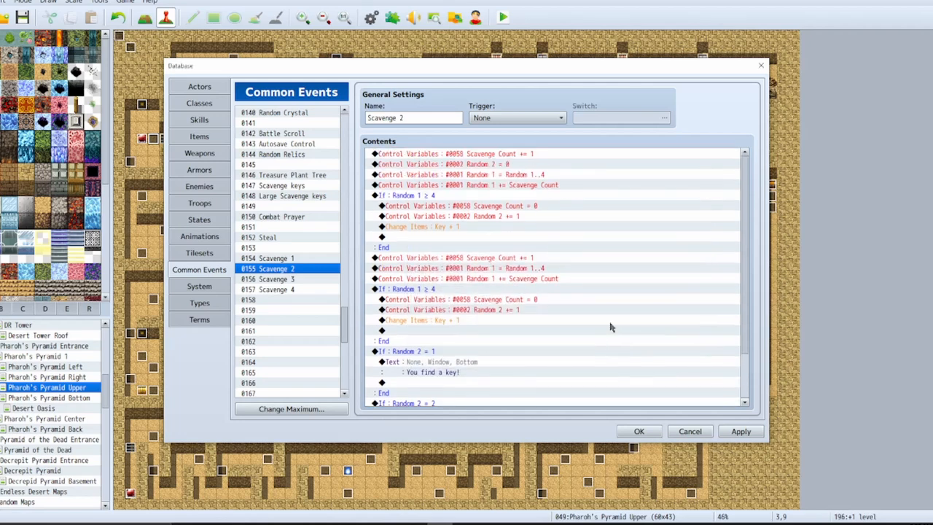
pyautogui.click(507, 197)
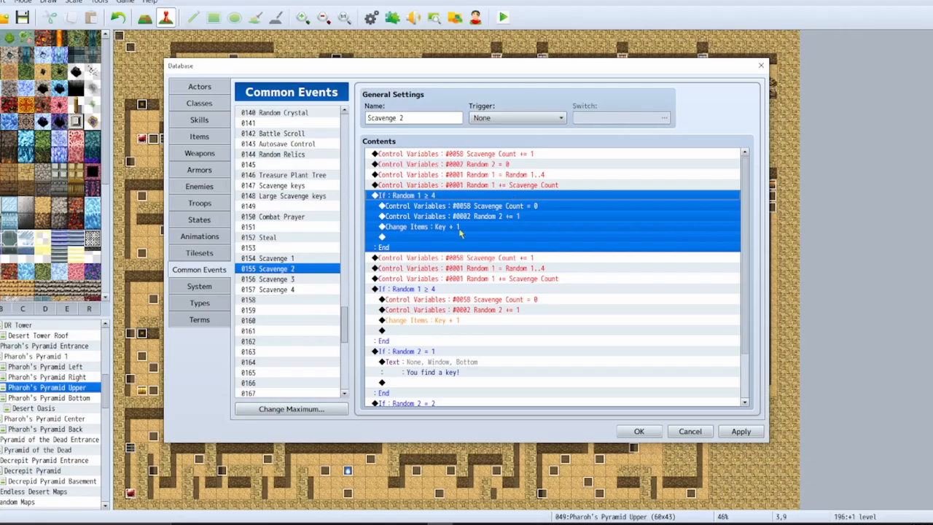
pyautogui.click(525, 154)
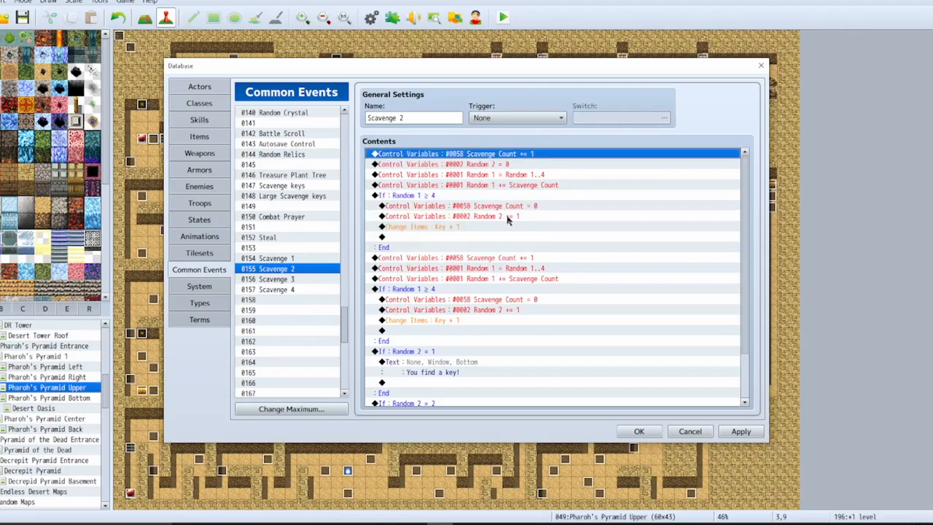
pyautogui.click(500, 199)
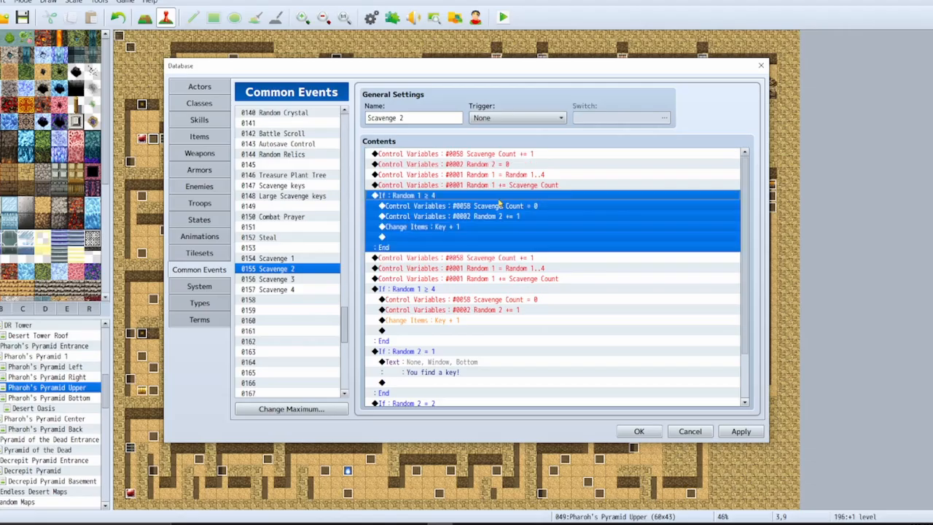
pyautogui.click(550, 175)
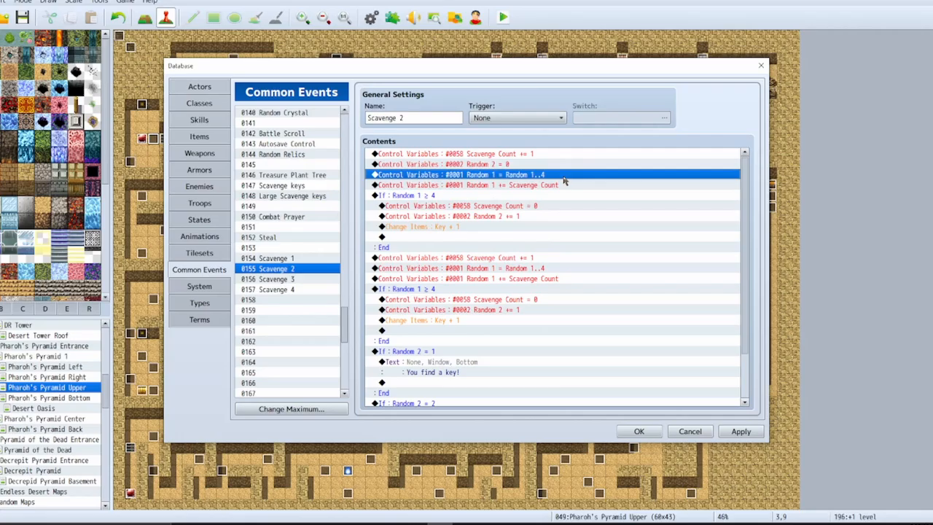
pyautogui.click(544, 196)
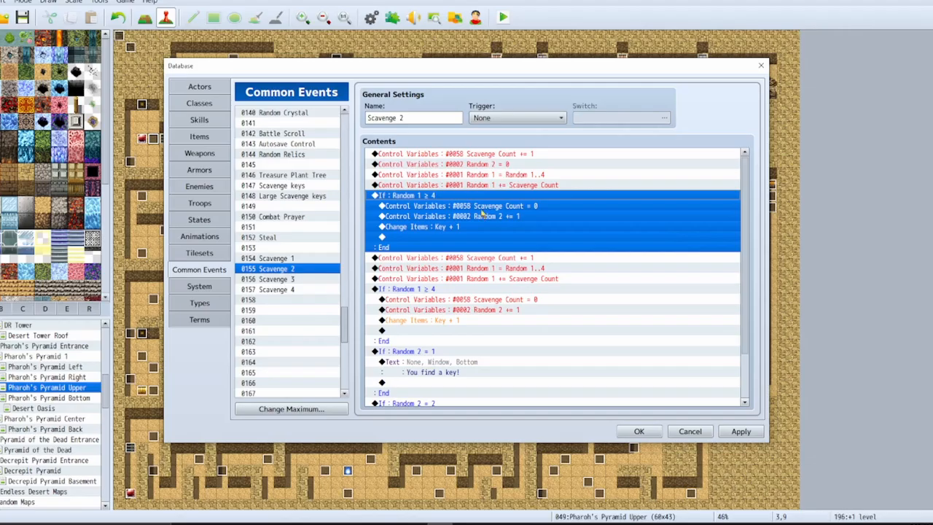
# Step: Move the first Scavenge Count += 1 command of Scavenge 2 to directly above the Random 2 = 1 branch
pyautogui.click(541, 155)
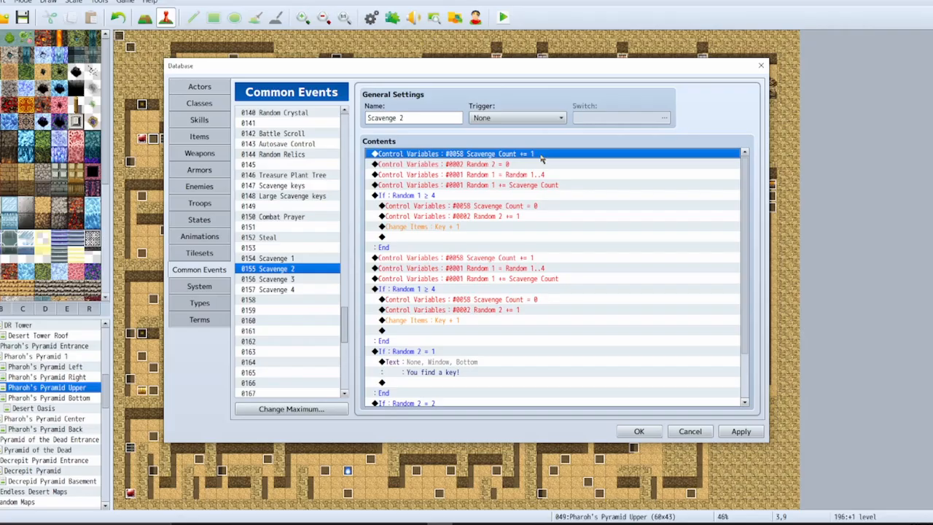
pyautogui.scroll(-5, 541, 159)
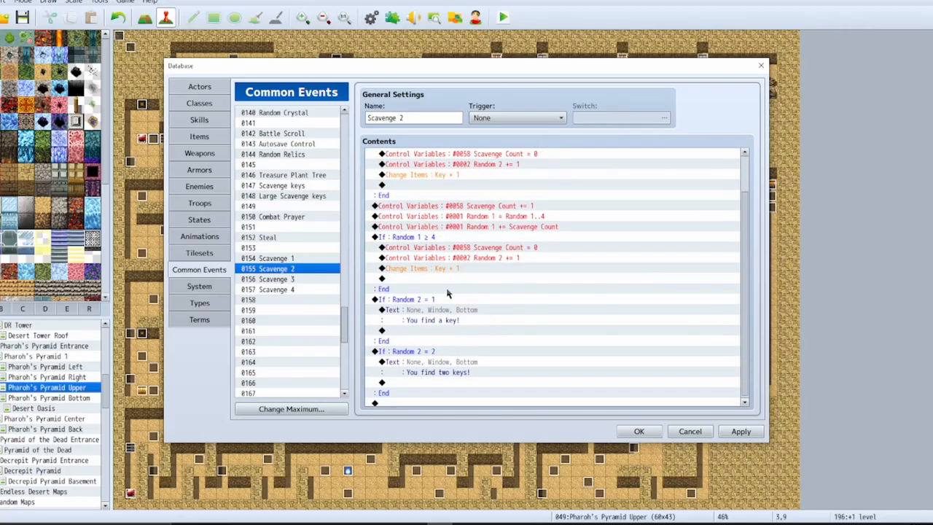
pyautogui.click(444, 298)
pyautogui.hotkey('ctrl', 'v')
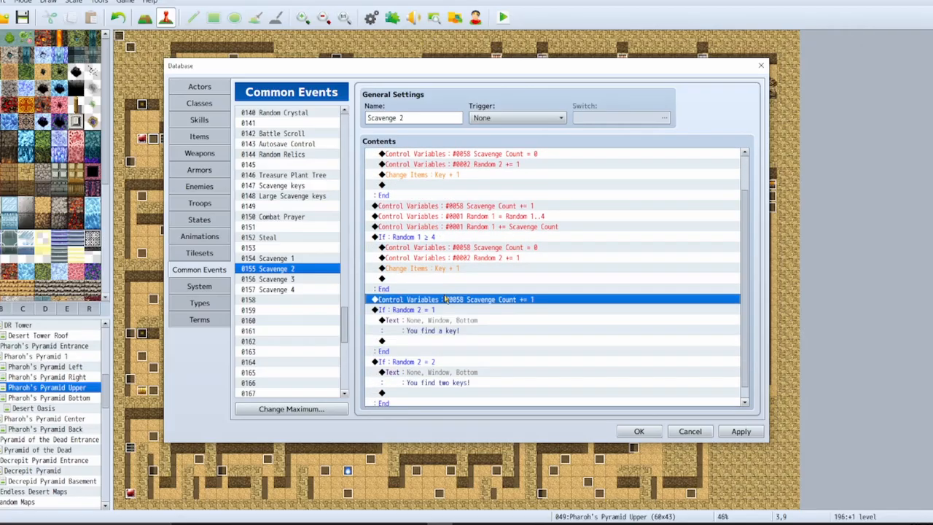
# Step: Move the Scavenge Count += 1 command in Scavenge 1 below the If branch and apply the database changes
pyautogui.click(306, 258)
pyautogui.click(487, 154)
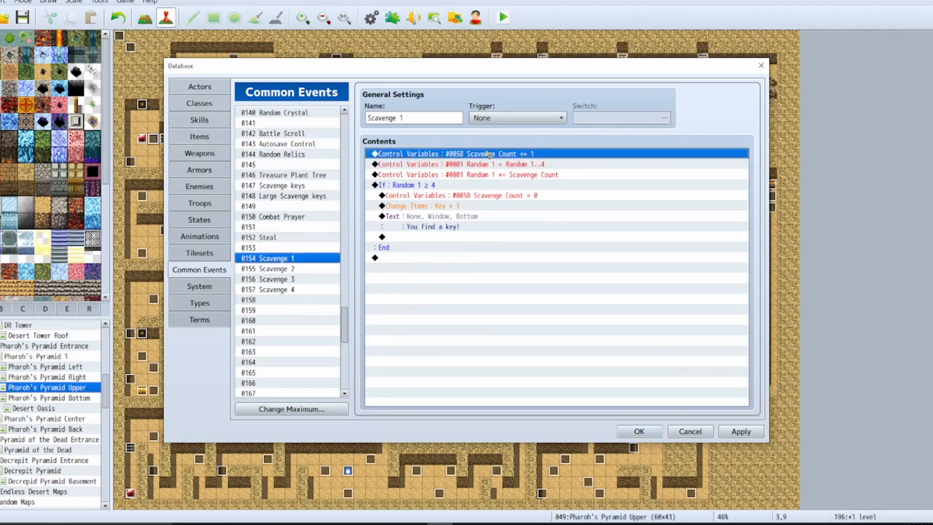
pyautogui.hotkey('ctrl', 'x')
pyautogui.click(450, 247)
pyautogui.hotkey('ctrl', 'v')
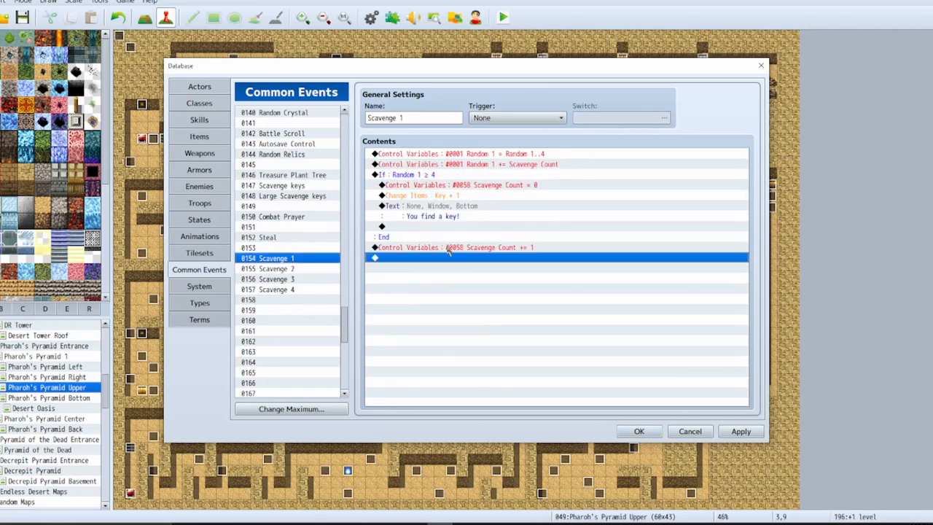
pyautogui.click(532, 163)
pyautogui.click(741, 431)
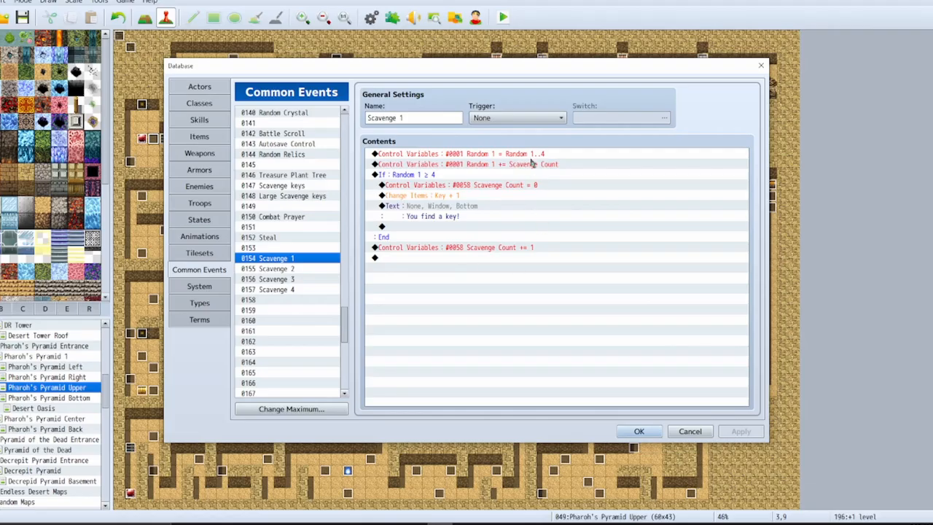
# Step: Review the Random 2 reset, both roll blocks, count increments and key message branches of Scavenge 2
pyautogui.click(305, 270)
pyautogui.click(541, 155)
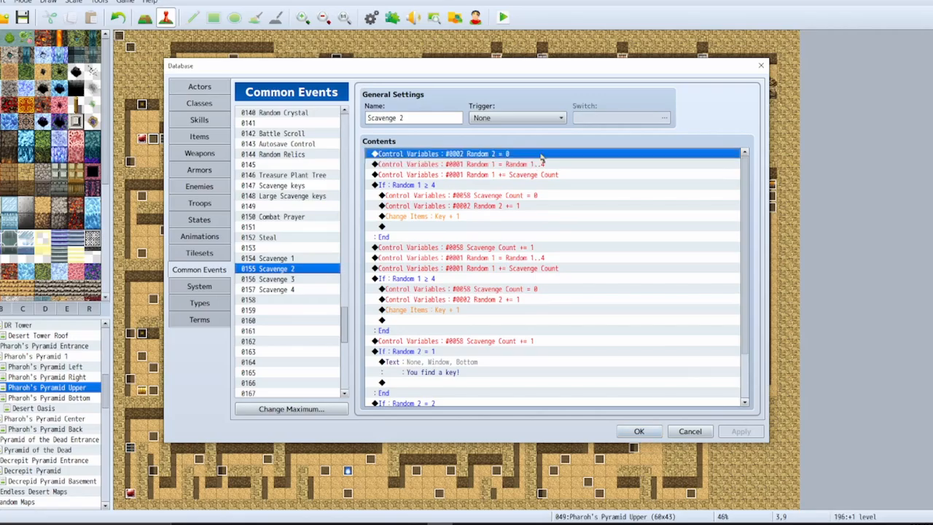
pyautogui.click(528, 166)
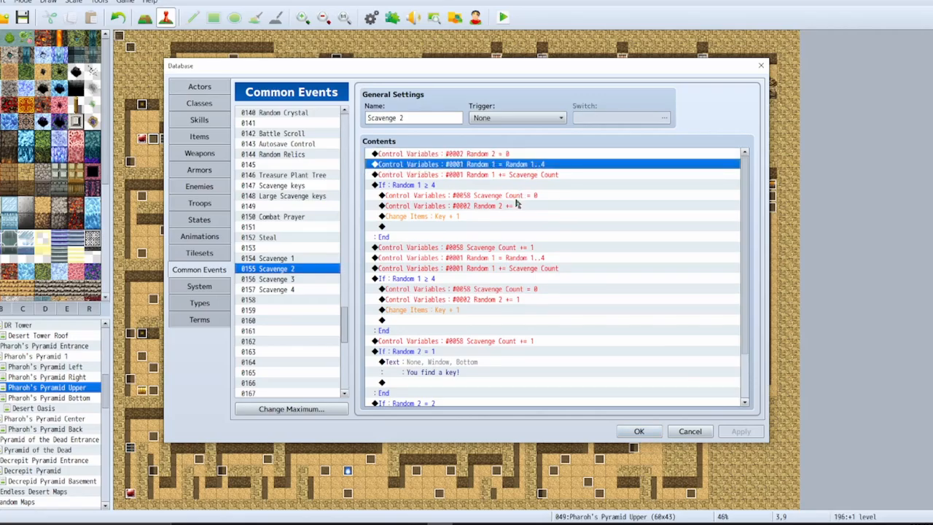
pyautogui.click(518, 195)
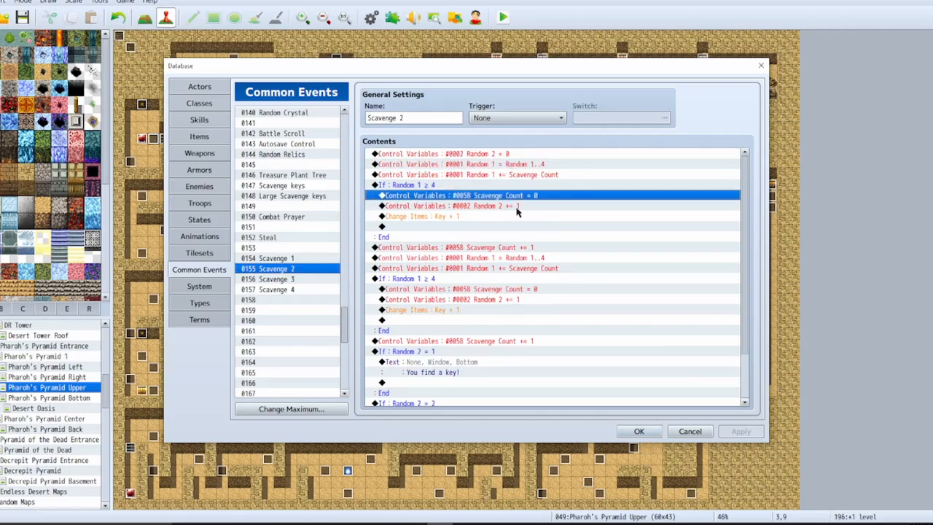
pyautogui.click(516, 207)
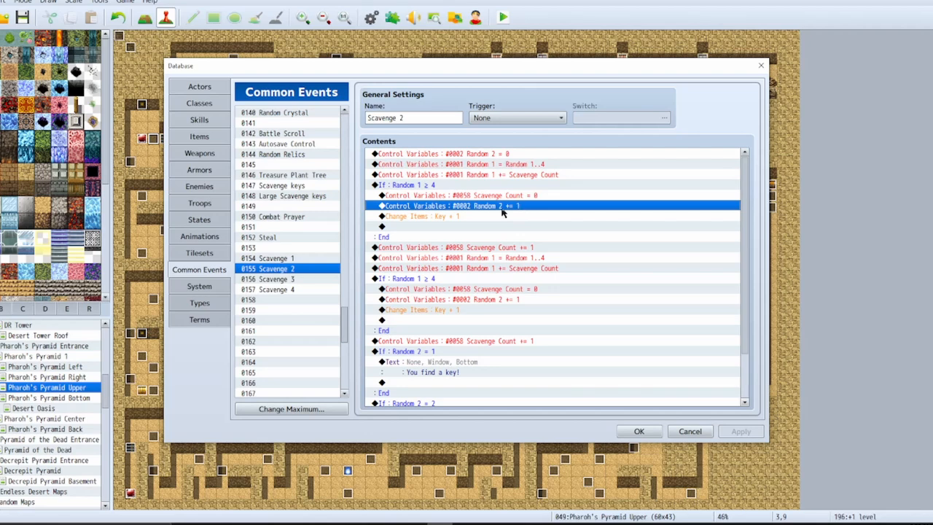
pyautogui.scroll(-2, 473, 226)
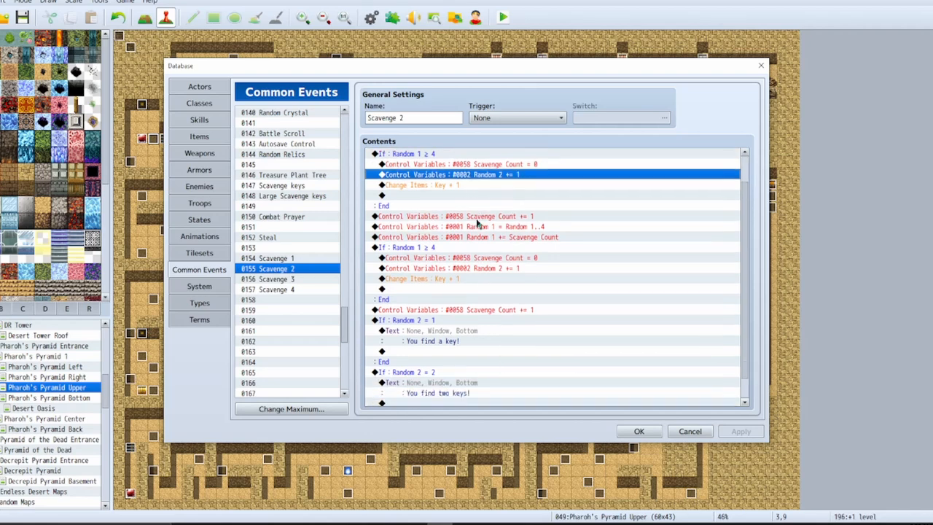
pyautogui.click(470, 206)
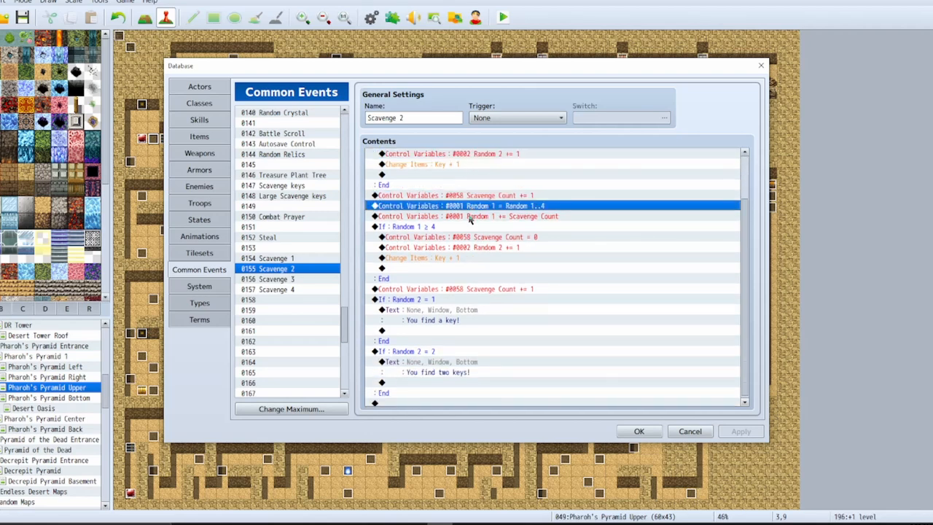
pyautogui.click(470, 219)
pyautogui.keyDown('shift'); pyautogui.click(456, 233); pyautogui.keyUp('shift')
pyautogui.click(458, 238)
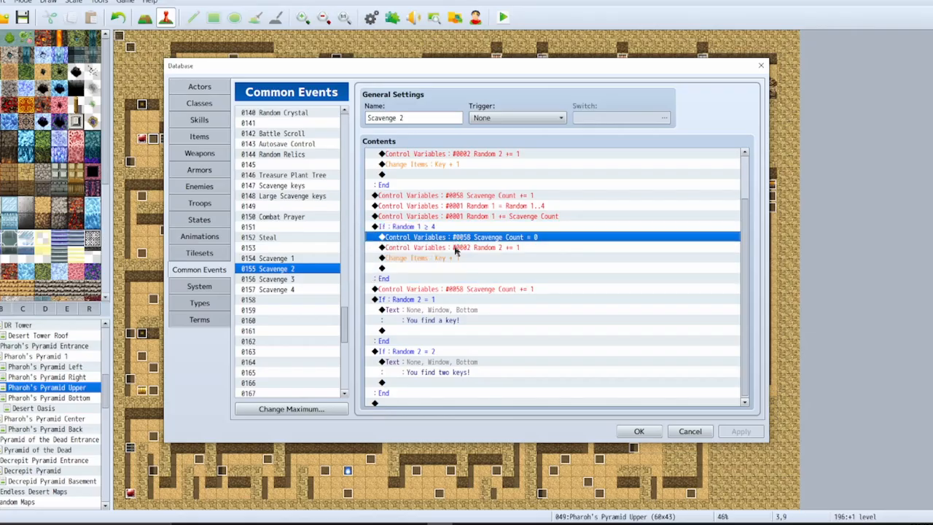
pyautogui.click(467, 247)
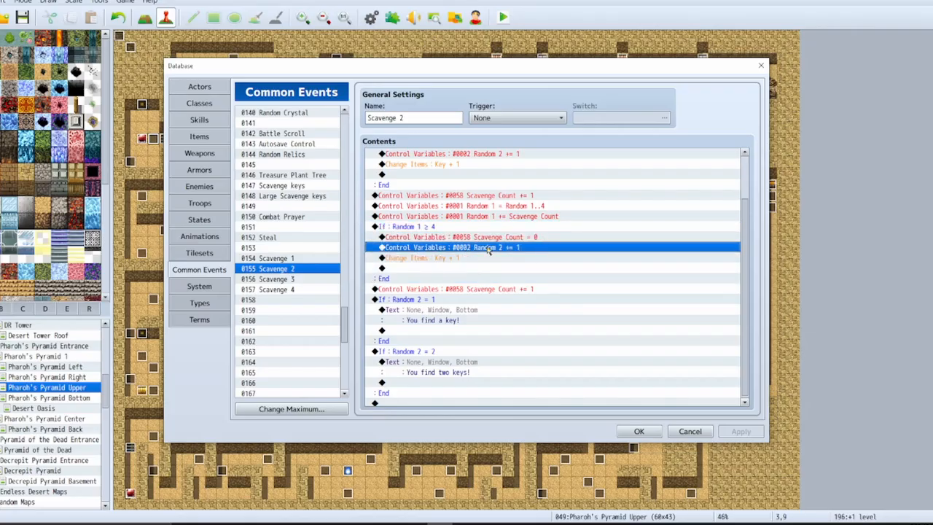
pyautogui.click(487, 287)
pyautogui.click(461, 299)
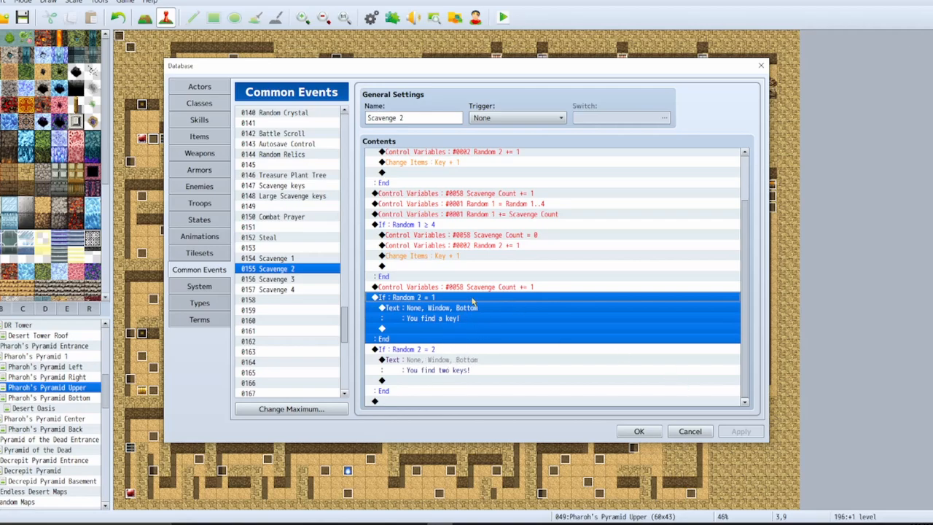
pyautogui.scroll(-2, 515, 352)
# Step: Copy the entire command list of Scavenge 2, from Random 2 = 0 through the Random 2 = 2 branch
pyautogui.click(503, 154)
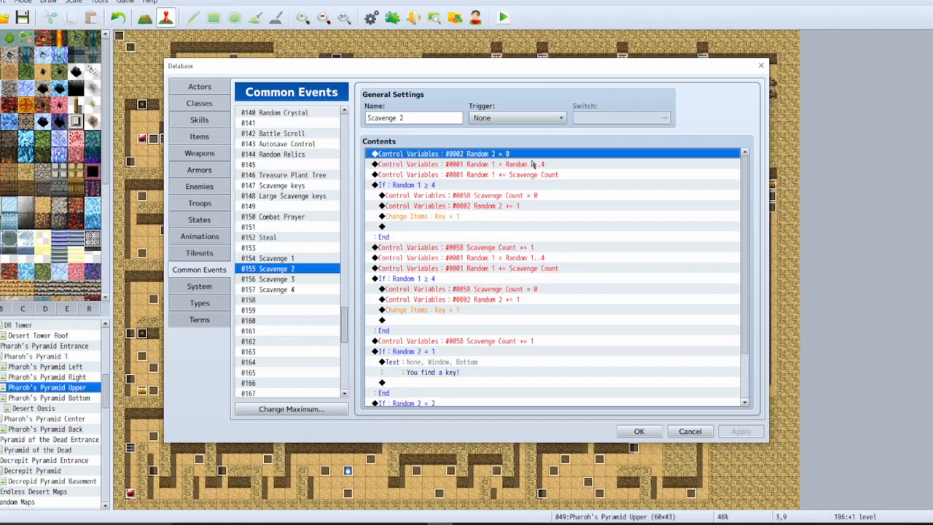
pyautogui.scroll(-2, 591, 206)
pyautogui.scroll(-1, 590, 206)
pyautogui.hotkey('shift', 'Down')
pyautogui.hotkey('shift', 'Down')
pyautogui.hotkey('shift', 'Down')
pyautogui.hotkey('shift', 'Down')
pyautogui.hotkey('shift', 'Down')
pyautogui.hotkey('shift', 'Down')
pyautogui.hotkey('shift', 'Down')
pyautogui.hotkey('shift', 'Down')
pyautogui.hotkey('shift', 'Down')
pyautogui.hotkey('shift', 'Down')
pyautogui.hotkey('shift', 'Down')
pyautogui.hotkey('shift', 'Down')
pyautogui.hotkey('shift', 'Down')
pyautogui.hotkey('shift', 'Down')
pyautogui.hotkey('shift', 'Down')
pyautogui.hotkey('shift', 'Down')
pyautogui.hotkey('shift', 'Down')
pyautogui.hotkey('shift', 'Down')
pyautogui.hotkey('shift', 'Down')
pyautogui.hotkey('shift', 'Down')
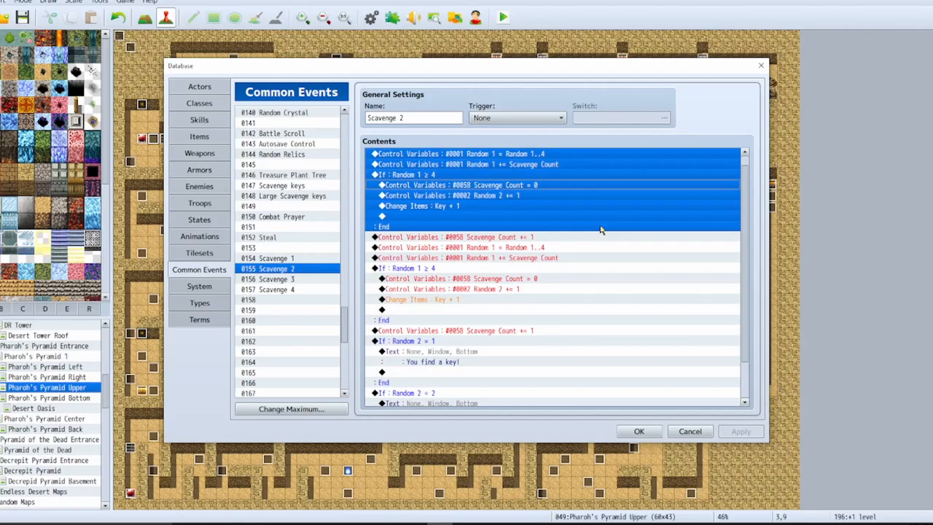
pyautogui.hotkey('shift', 'Down')
pyautogui.hotkey('shift', 'Down')
pyautogui.hotkey('shift', 'Down')
pyautogui.hotkey('shift', 'Down')
pyautogui.hotkey('shift', 'Down')
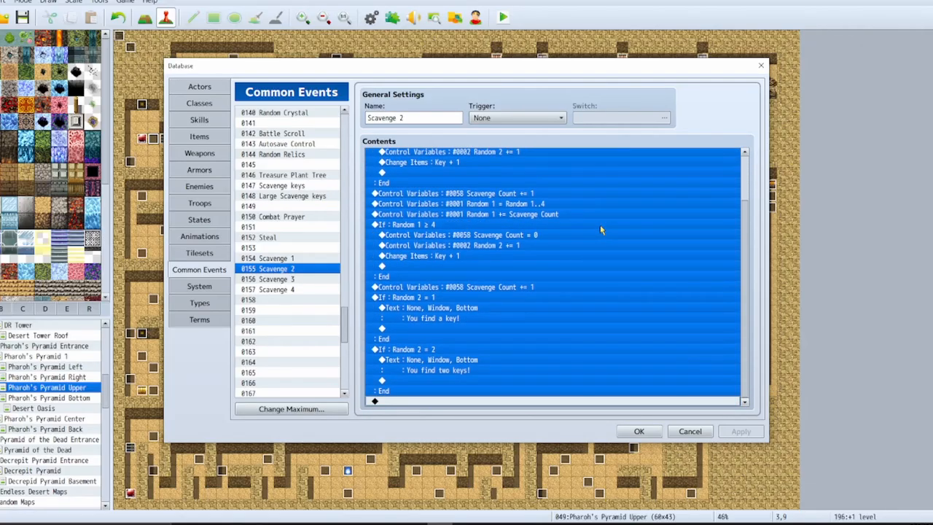
# Step: Delete all existing commands in Scavenge 3 and paste the copied Scavenge 2 commands in their place
pyautogui.click(286, 279)
pyautogui.click(540, 164)
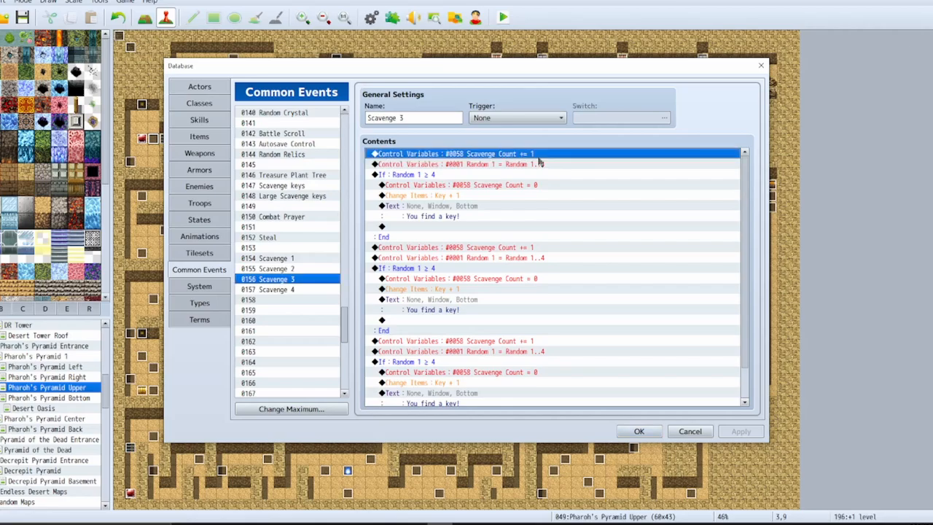
pyautogui.press('Delete')
pyautogui.press('Delete')
pyautogui.press('Delete')
pyautogui.press('Delete')
pyautogui.press('Delete')
pyautogui.press('Delete')
pyautogui.press('Delete')
pyautogui.press('Delete')
pyautogui.press('Delete')
pyautogui.press('Delete')
pyautogui.press('Delete')
pyautogui.press('Delete')
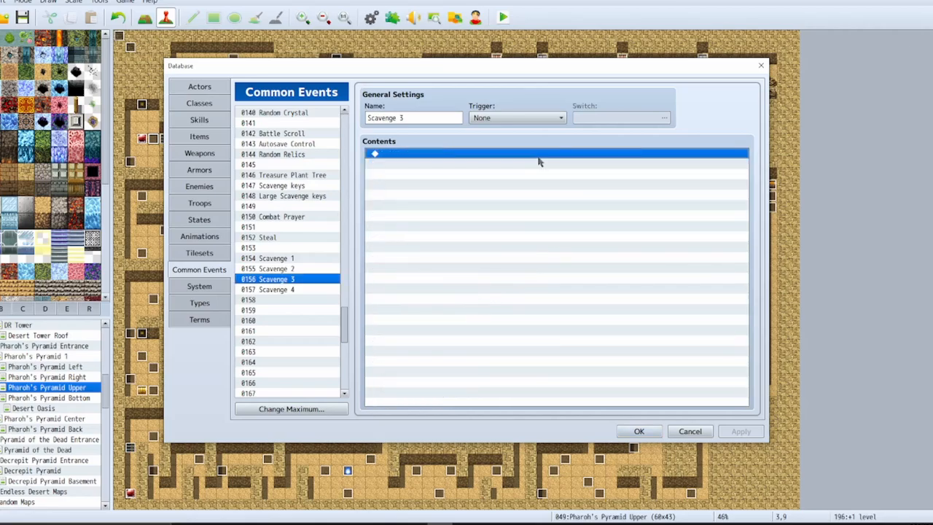
pyautogui.hotkey('ctrl', 'v')
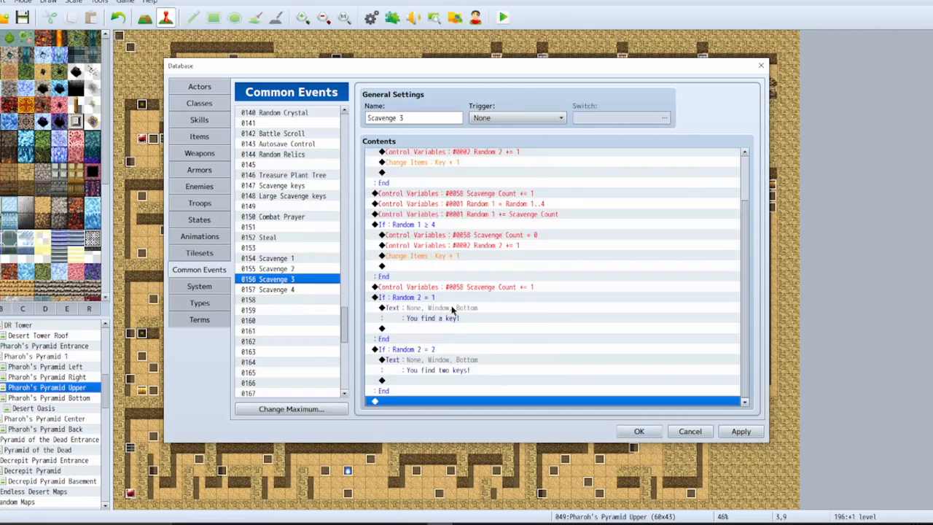
# Step: Duplicate the Random 2 = 2 branch at the end of Scavenge 3 and set the copy's condition to Random 2 = 3
pyautogui.click(442, 350)
pyautogui.click(448, 402)
pyautogui.hotkey('ctrl', 'v')
pyautogui.doubleClick(474, 350)
pyautogui.write('3')
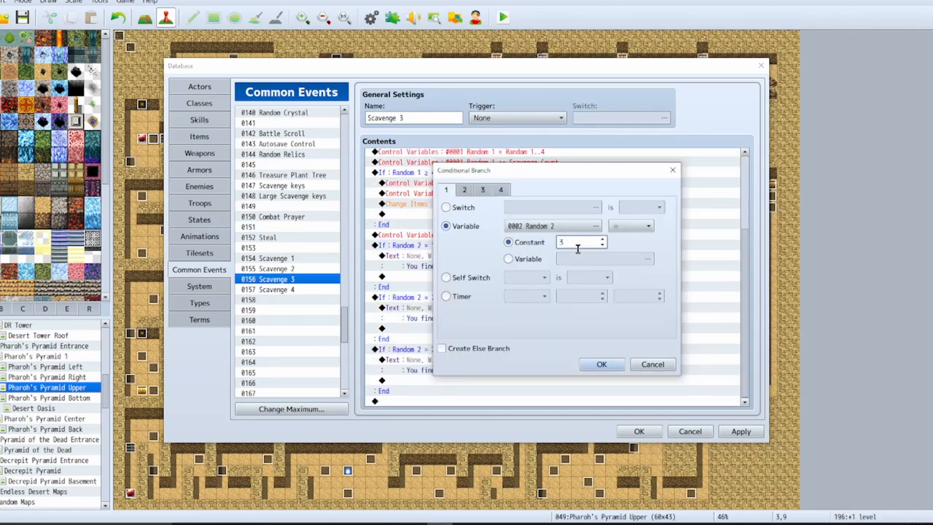
pyautogui.click(601, 363)
# Step: Change the message in the Random 2 = 3 branch to "You find three keys!"
pyautogui.click(452, 361)
pyautogui.doubleClick(452, 361)
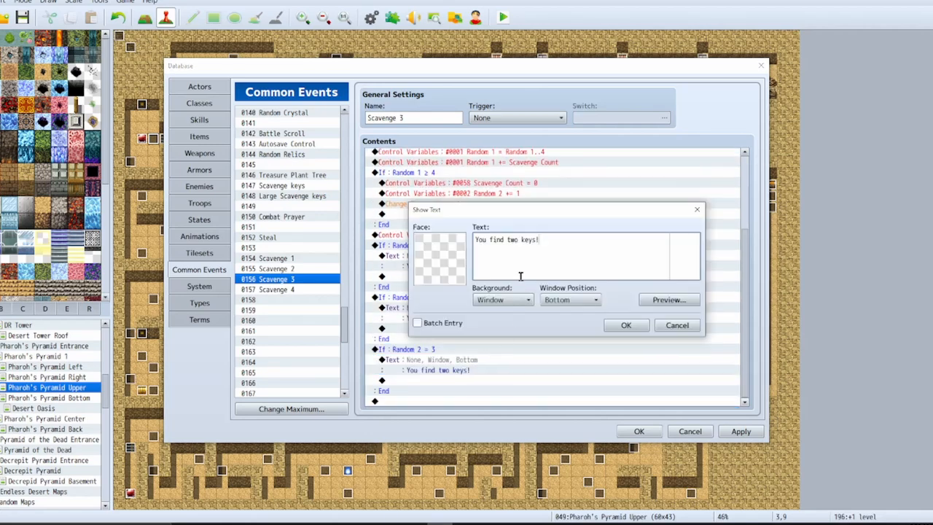
pyautogui.doubleClick(513, 239)
pyautogui.write('three')
pyautogui.click(629, 328)
pyautogui.scroll(-1, 596, 322)
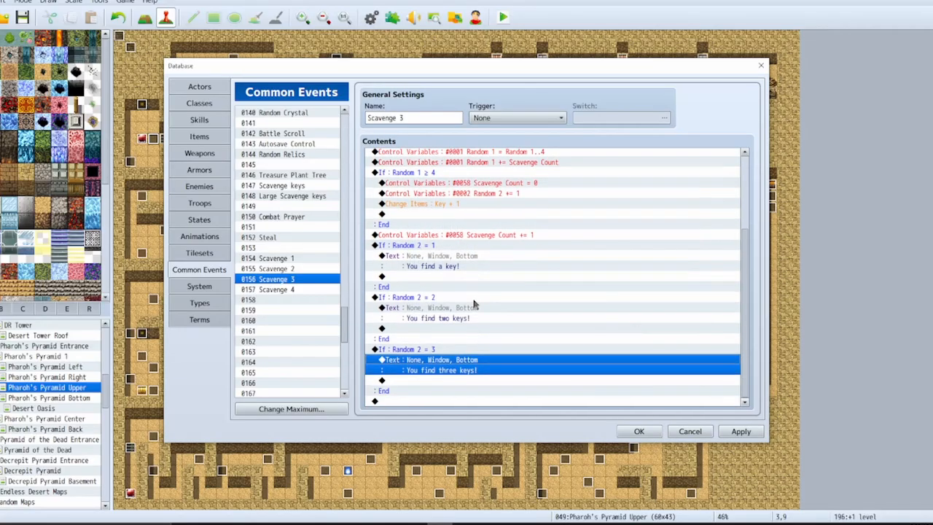
# Step: Copy the second roll, its Scavenge Count addition and its If Random 1 ≥ 4 branch to directly above the Random 2 = 1 branch
pyautogui.scroll(3, 456, 329)
pyautogui.scroll(2, 509, 312)
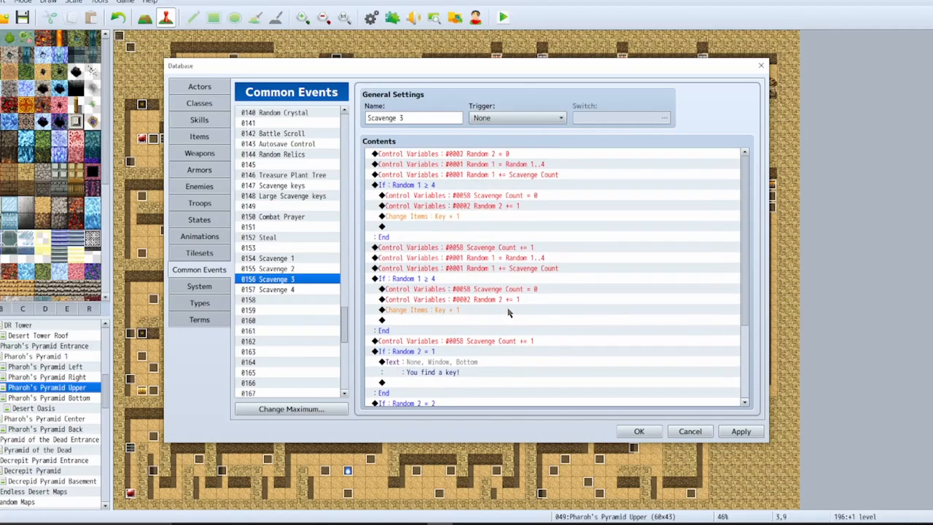
pyautogui.click(432, 249)
pyautogui.scroll(-1, 533, 264)
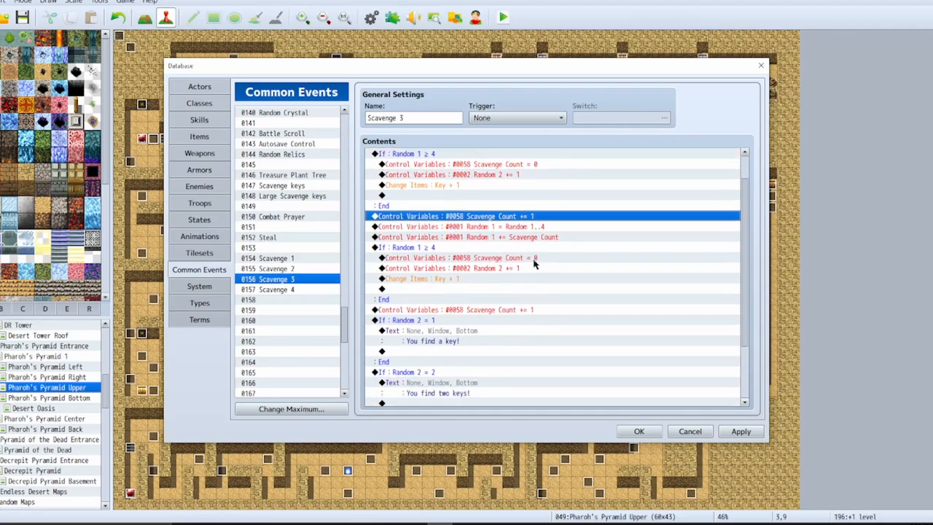
pyautogui.press('Down')
pyautogui.hotkey('shift', 'Down')
pyautogui.hotkey('shift', 'Down')
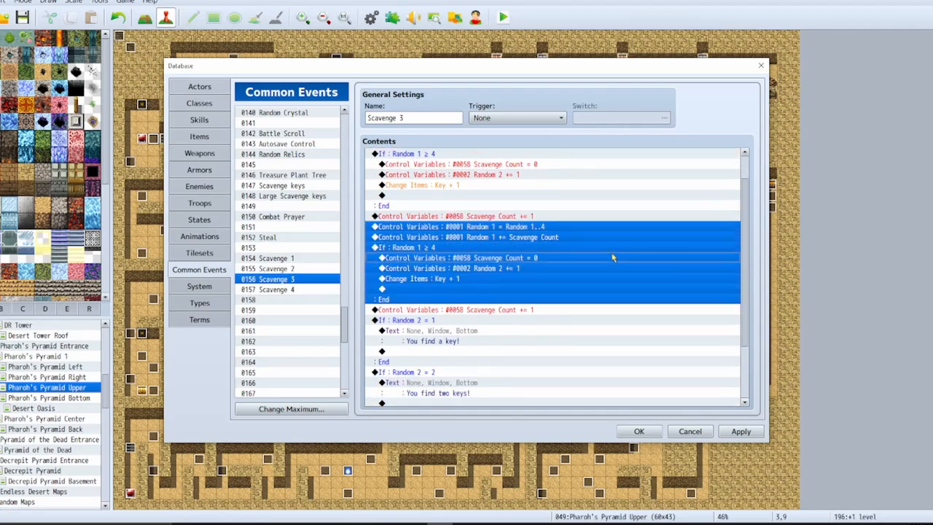
pyautogui.click(444, 321)
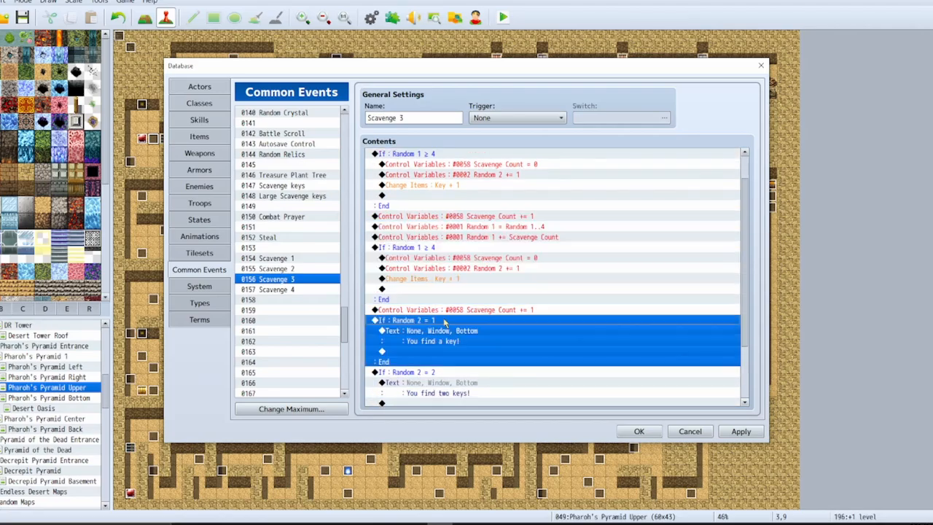
pyautogui.hotkey('ctrl', 'v')
# Step: Check the three roll blocks and the key message branches of Scavenge 3, and apply the database changes
pyautogui.scroll(-2, 490, 312)
pyautogui.click(481, 267)
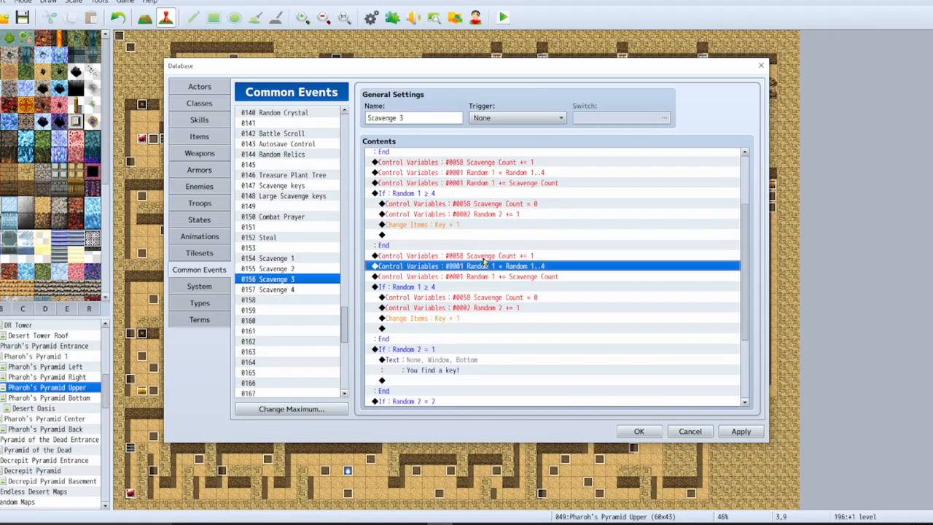
pyautogui.click(485, 308)
pyautogui.click(500, 297)
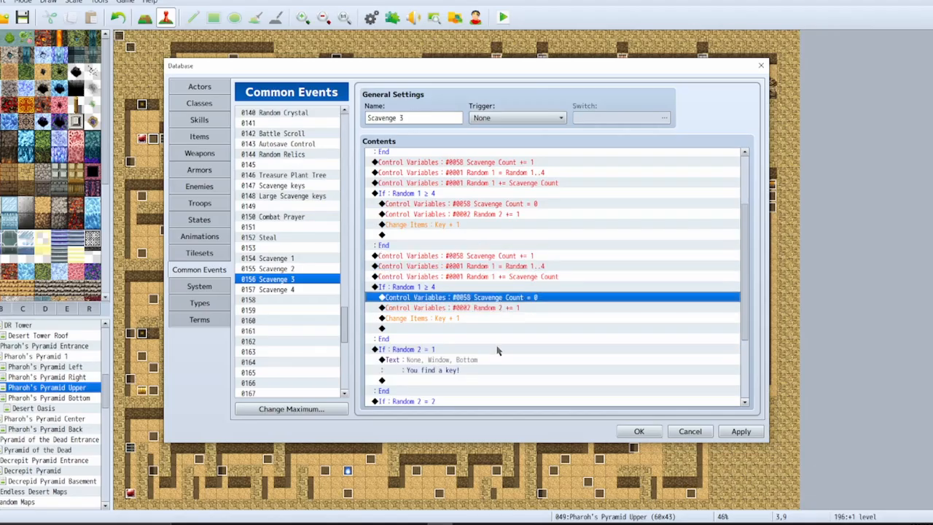
pyautogui.scroll(3, 500, 348)
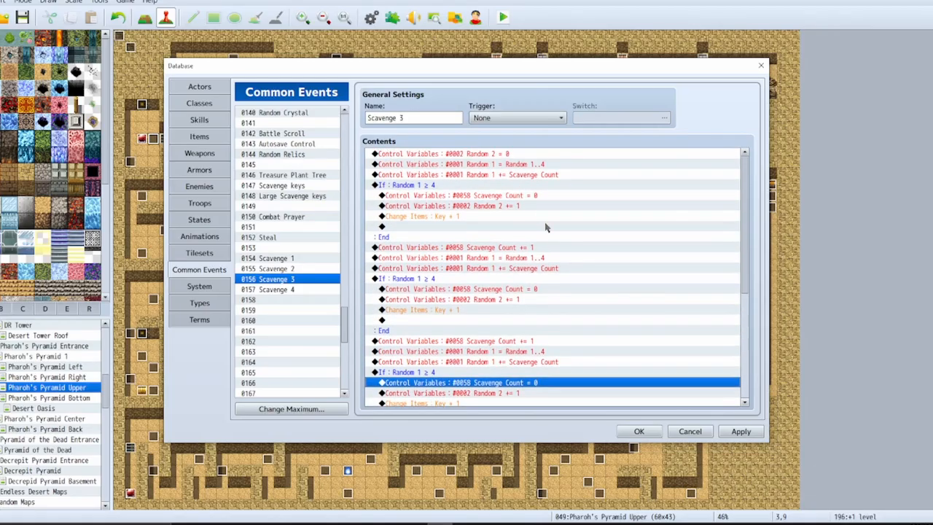
pyautogui.scroll(-2, 511, 211)
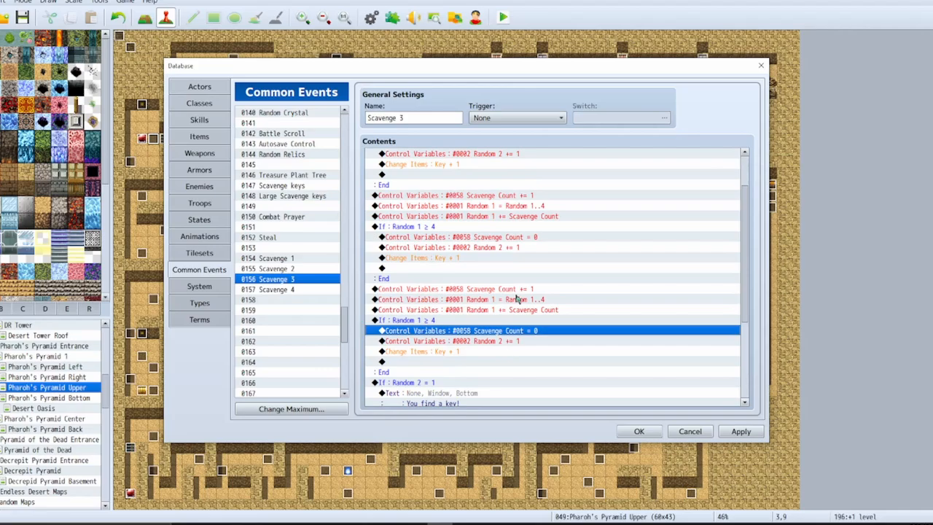
pyautogui.click(520, 310)
pyautogui.scroll(2, 590, 278)
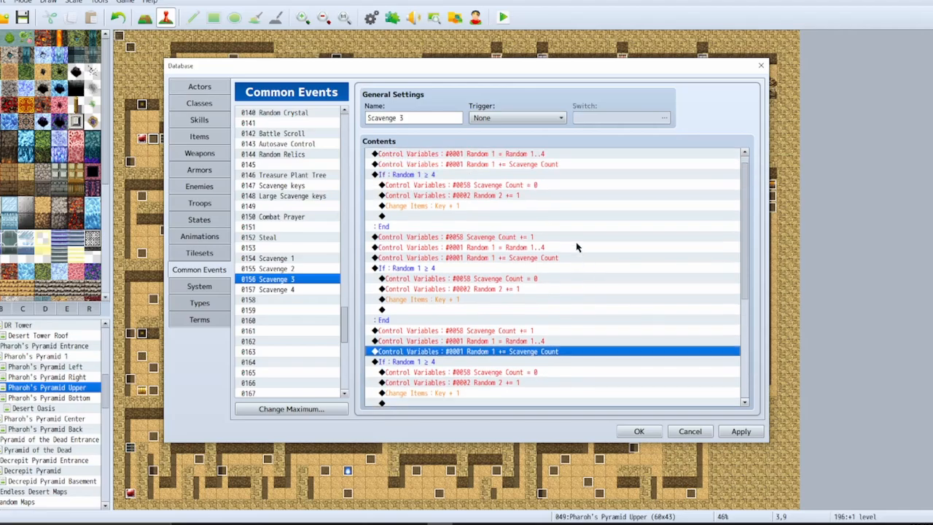
pyautogui.scroll(-5, 575, 247)
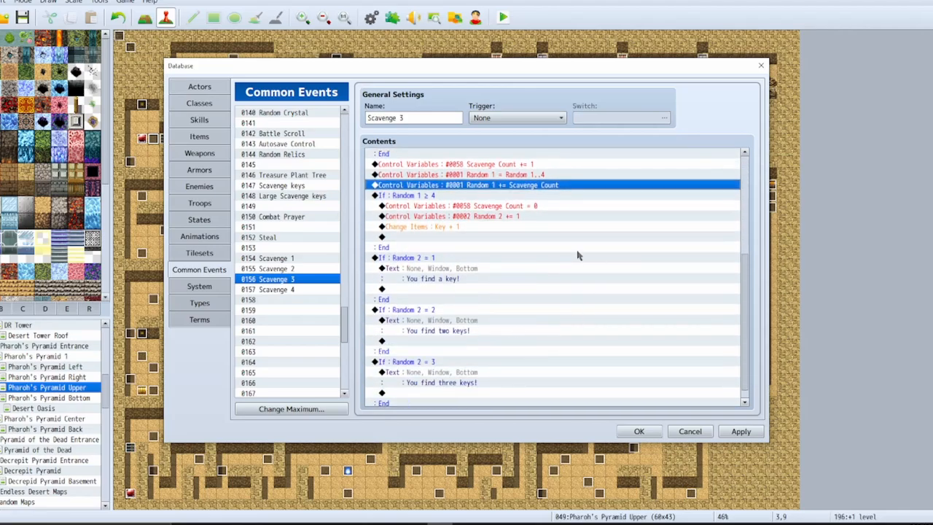
pyautogui.click(741, 432)
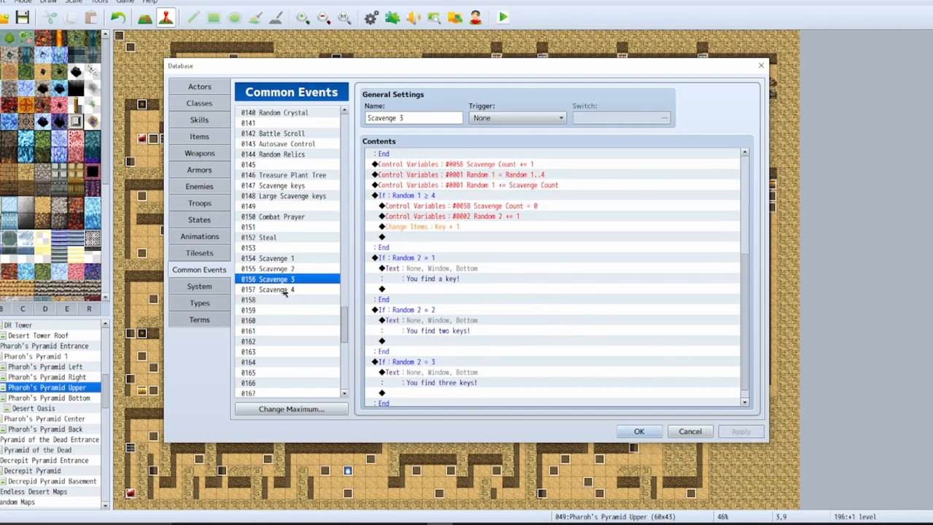
# Step: Compare the commands of the Scavenge keys and Large Scavenge keys common events
pyautogui.click(292, 195)
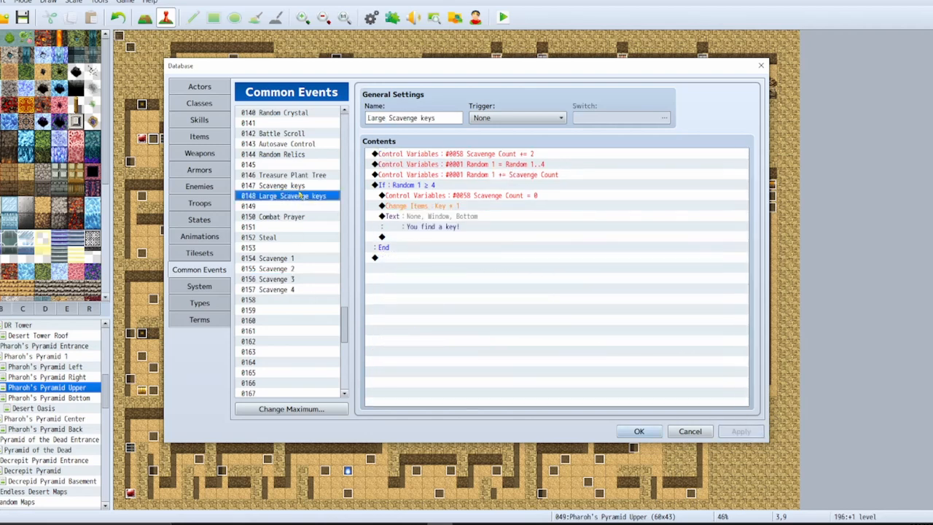
pyautogui.click(305, 186)
pyautogui.click(307, 196)
pyautogui.click(308, 187)
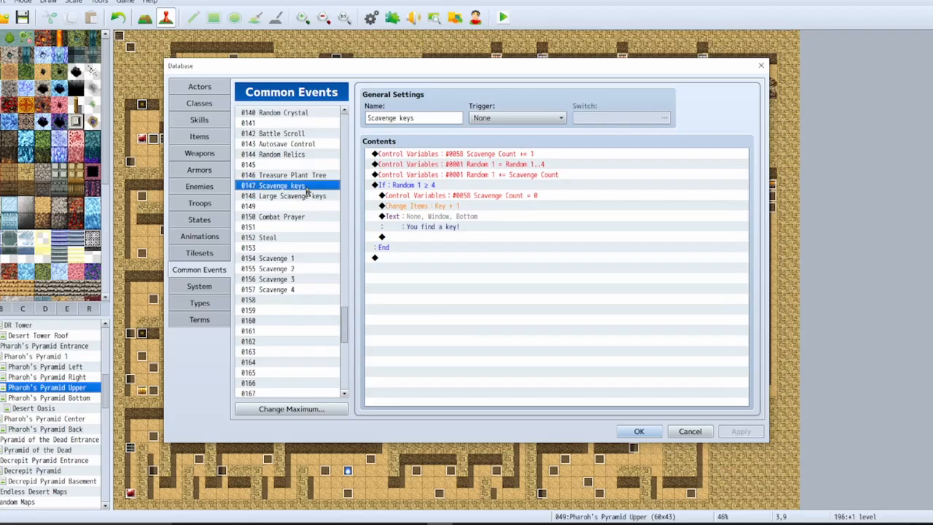
pyautogui.click(307, 195)
pyautogui.click(308, 185)
pyautogui.click(309, 195)
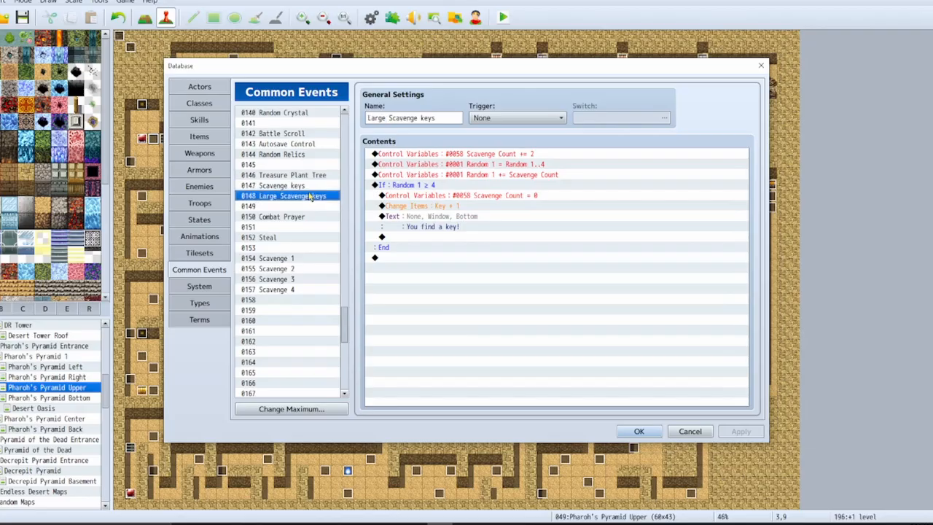
# Step: Compare the reworked Scavenge 3 commands with those of Scavenge 4, ending on Scavenge 4
pyautogui.click(289, 289)
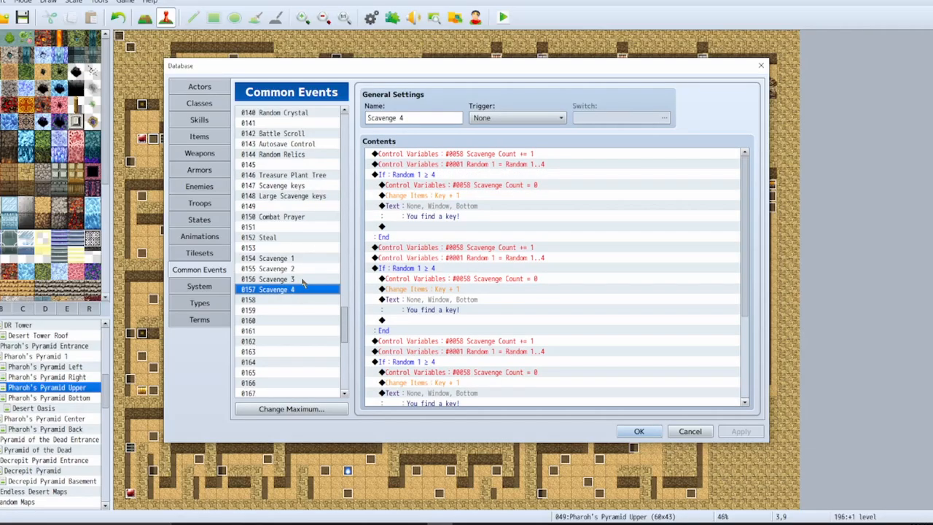
pyautogui.click(302, 280)
pyautogui.click(305, 290)
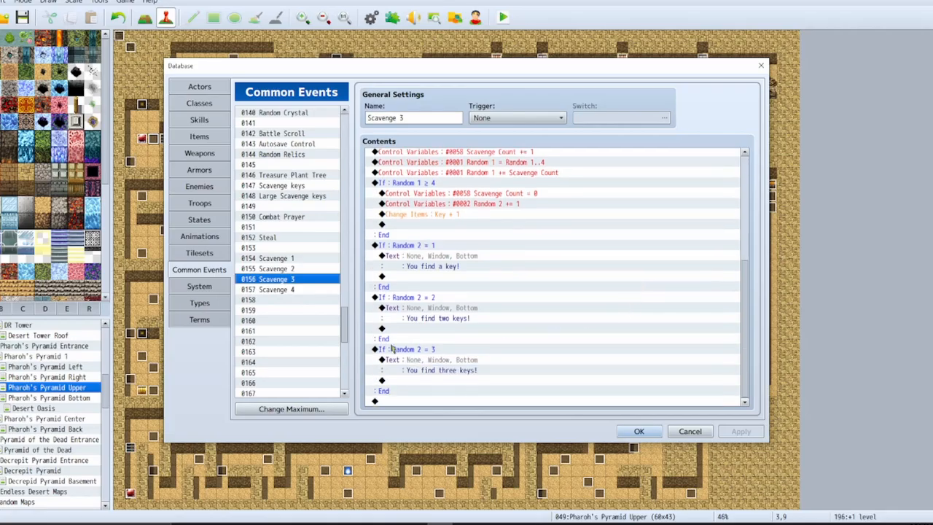
pyautogui.click(307, 300)
pyautogui.click(305, 281)
pyautogui.click(303, 290)
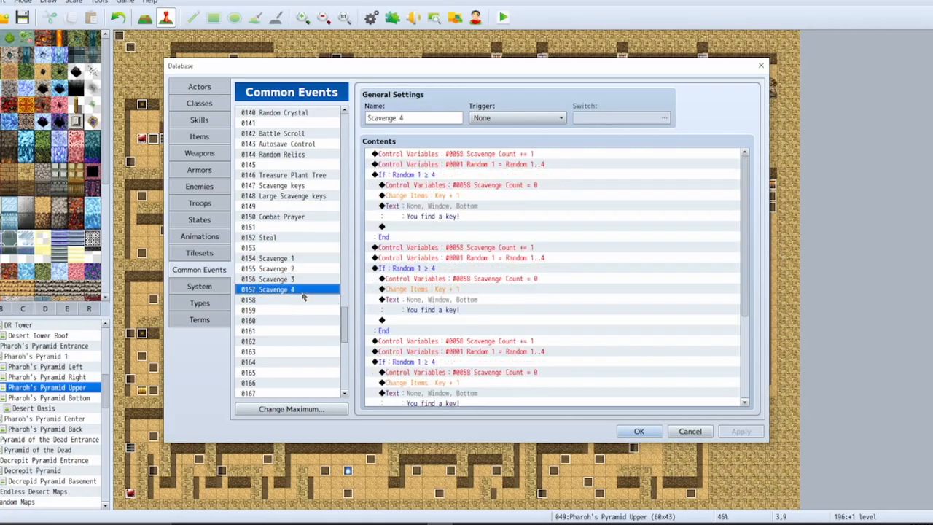
# Step: Replace common event 0157 with the copied Scavenge 3 event and name it Scavenge 4
pyautogui.hotkey('ctrl', 'v')
pyautogui.doubleClick(427, 118)
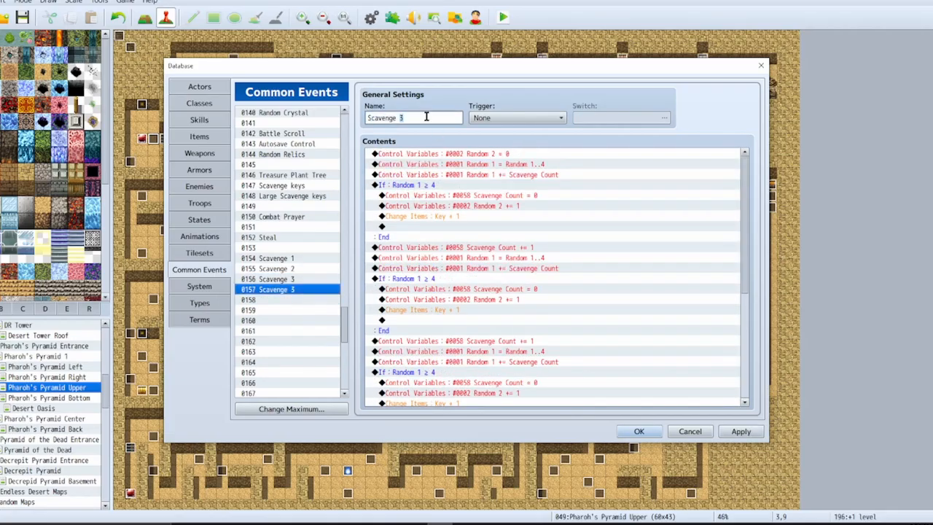
# Step: Copy a roll block with its Scavenge Count increment and If Random 1 ≥ 4 branch to directly above Scavenge 4's Random 2 = 1 branch
pyautogui.scroll(-6, 437, 246)
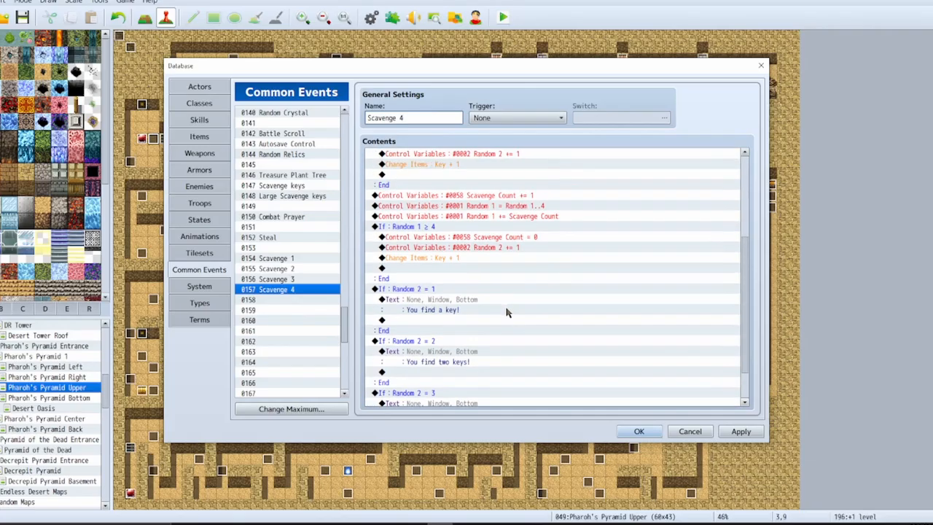
pyautogui.scroll(2, 439, 245)
pyautogui.click(427, 228)
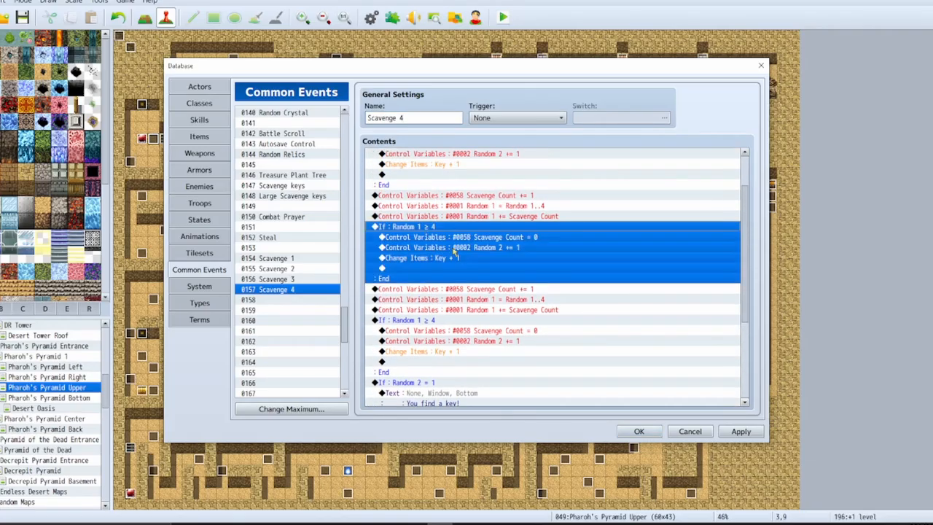
pyautogui.click(459, 290)
pyautogui.scroll(-2, 639, 309)
pyautogui.hotkey('shift', 'Down')
pyautogui.hotkey('shift', 'Down')
pyautogui.hotkey('shift', 'Down')
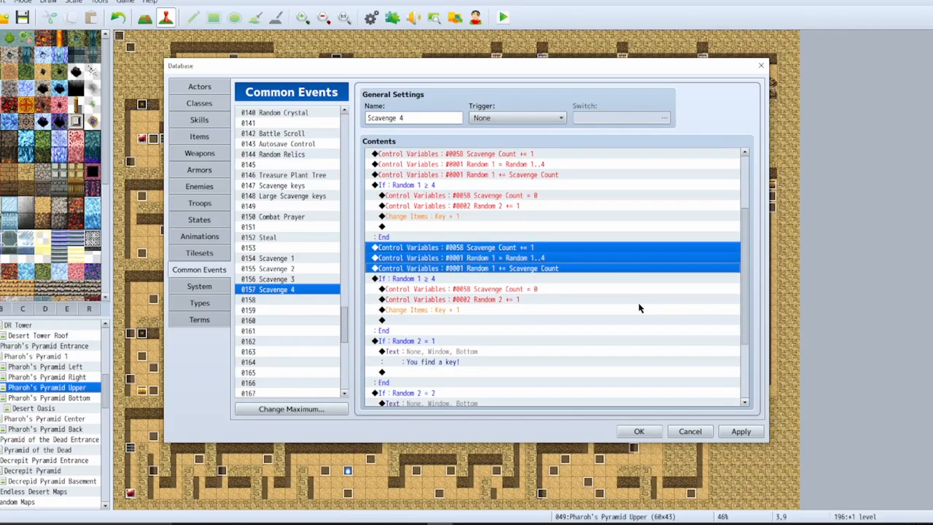
pyautogui.click(438, 342)
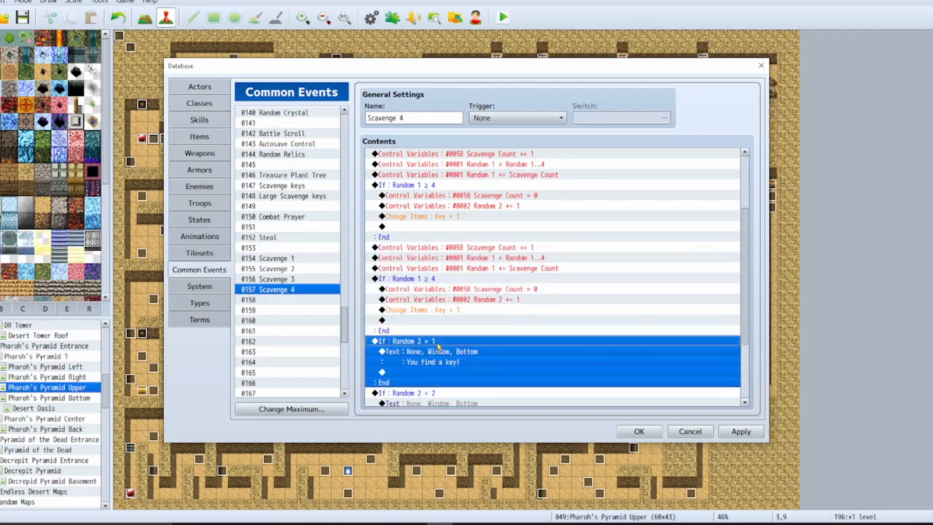
pyautogui.hotkey('ctrl', 'v')
pyautogui.scroll(3, 440, 281)
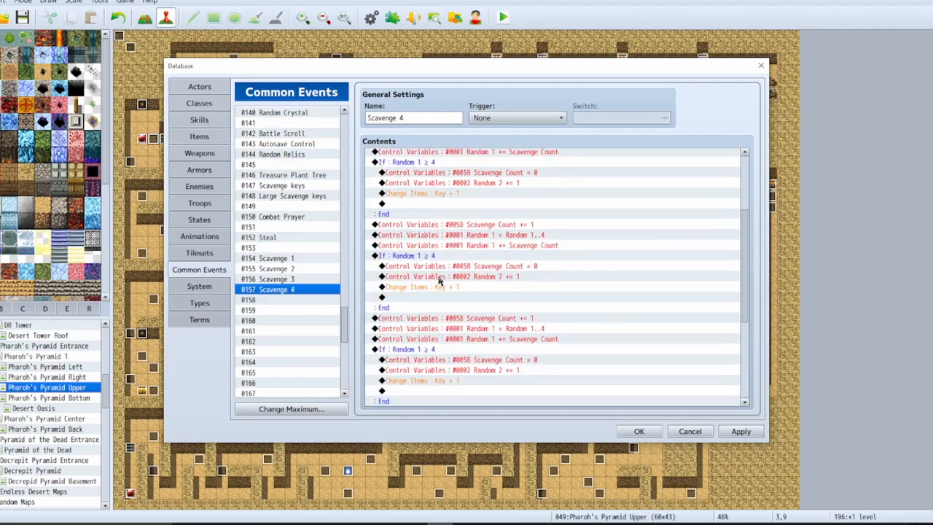
# Step: In Scavenge 3, copy the Scavenge Count += 1 command to directly above the Random 2 = 1 branch
pyautogui.click(278, 282)
pyautogui.click(496, 248)
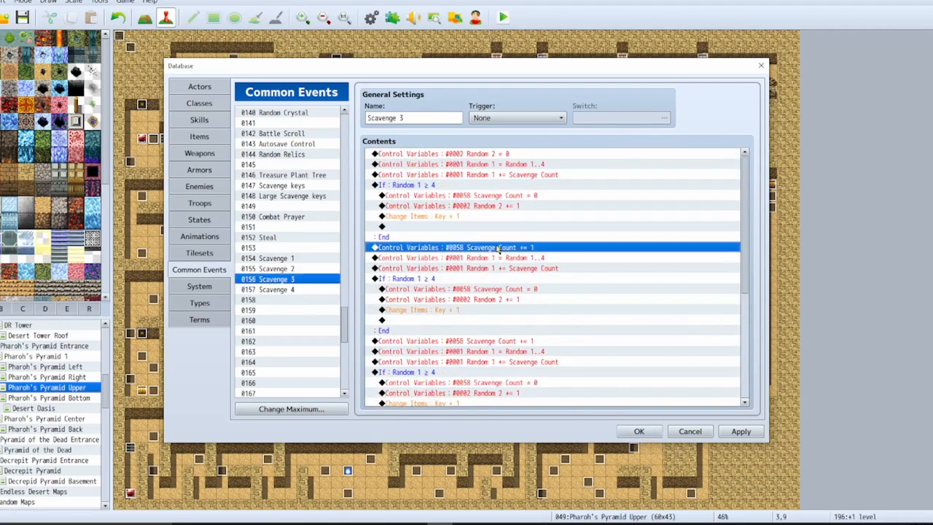
pyautogui.scroll(-5, 503, 263)
pyautogui.click(409, 270)
pyautogui.hotkey('ctrl', 'v')
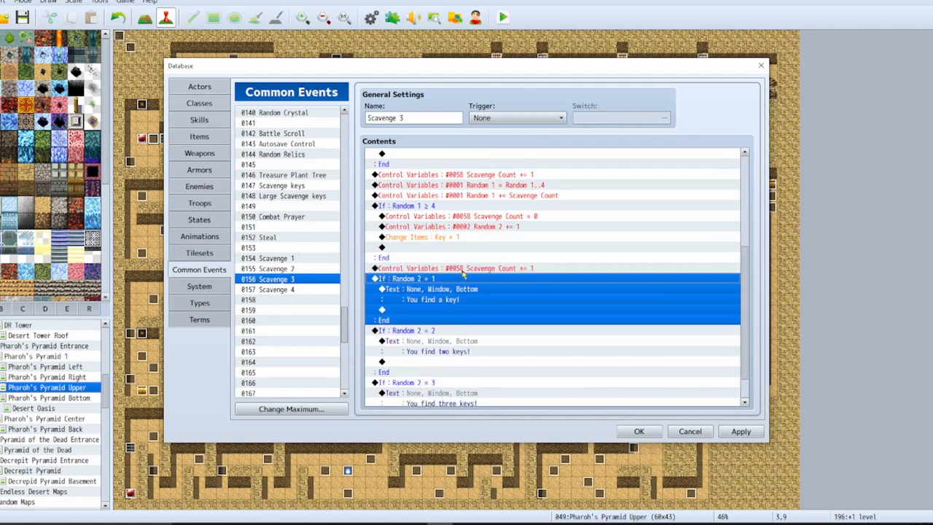
# Step: In Scavenge 4, paste the Scavenge Count increment directly above the Random 2 = 1 branch and set its constant to 2
pyautogui.click(301, 290)
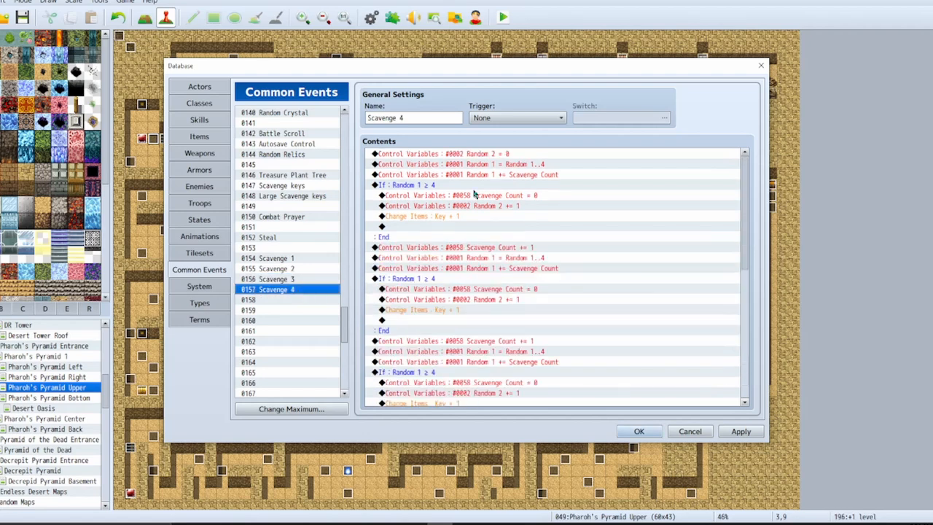
pyautogui.scroll(-4, 485, 175)
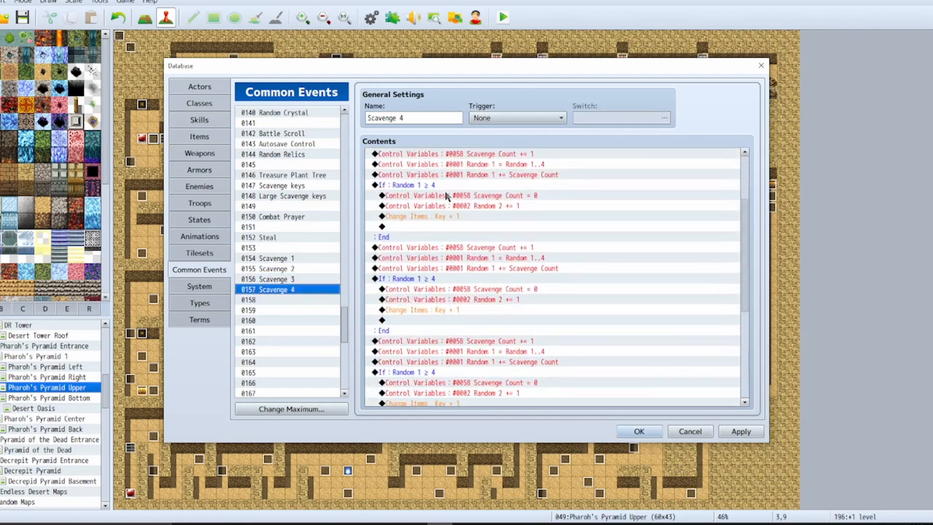
pyautogui.scroll(-7, 447, 212)
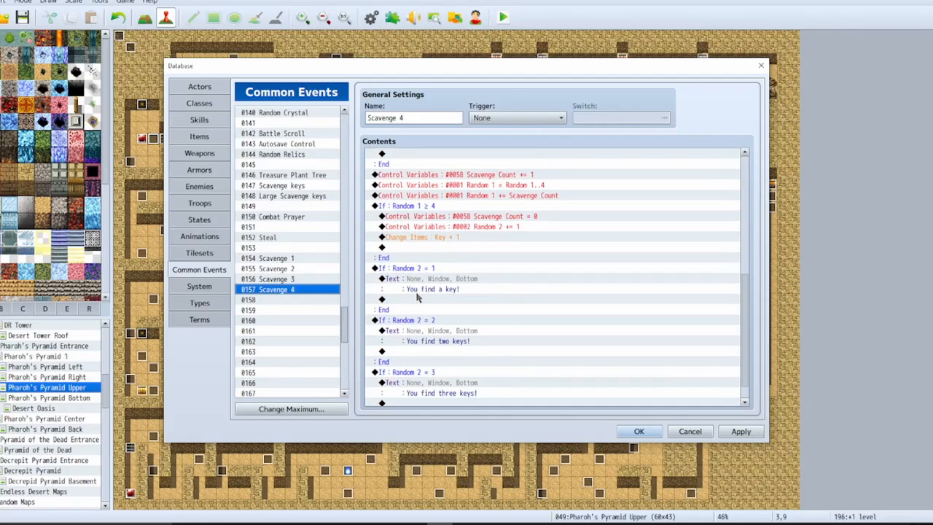
pyautogui.click(412, 299)
pyautogui.hotkey('ctrl', 'v')
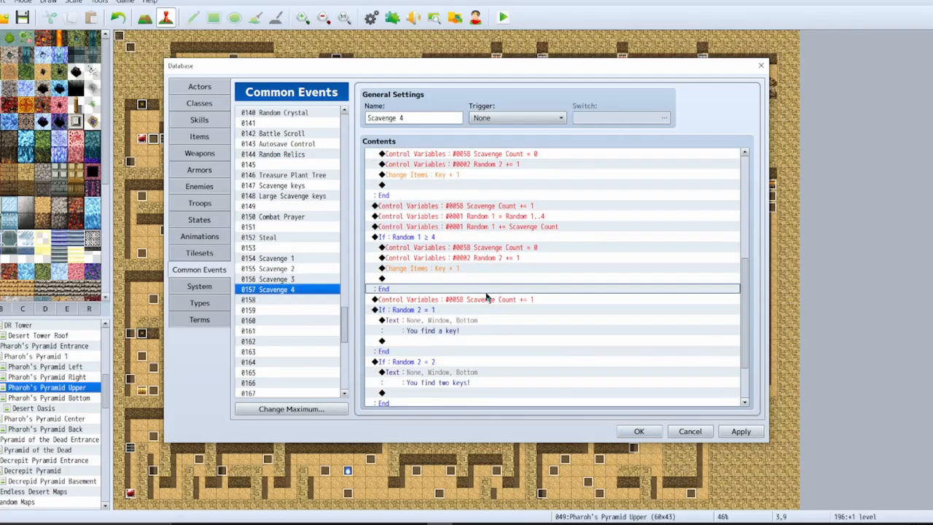
pyautogui.click(503, 299)
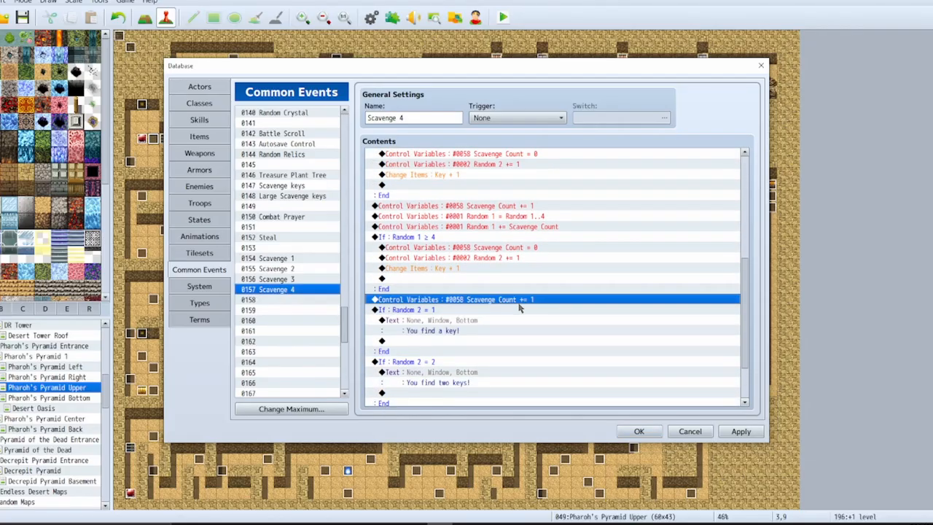
pyautogui.doubleClick(520, 307)
pyautogui.write('2')
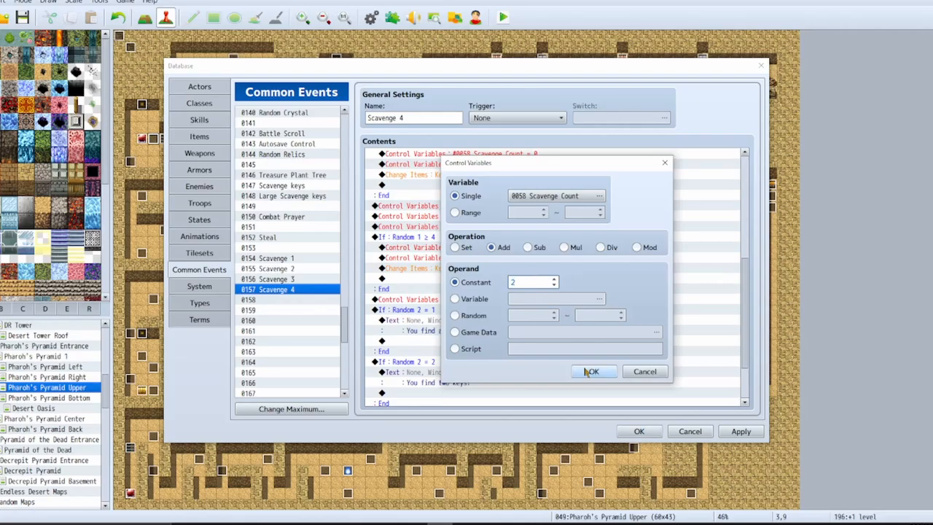
pyautogui.click(589, 372)
# Step: Duplicate the Random 2 = 3 message branch at the end of Scavenge 4
pyautogui.scroll(5, 504, 327)
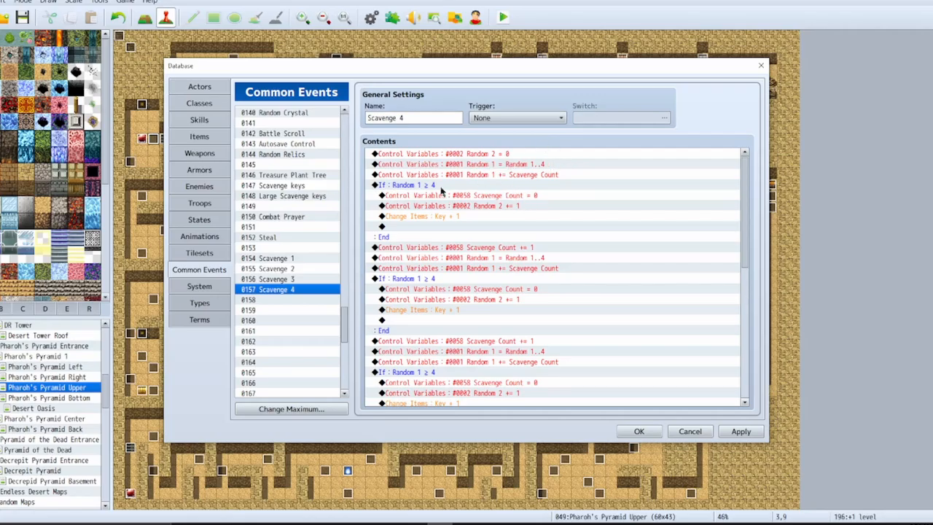
pyautogui.scroll(-1, 441, 190)
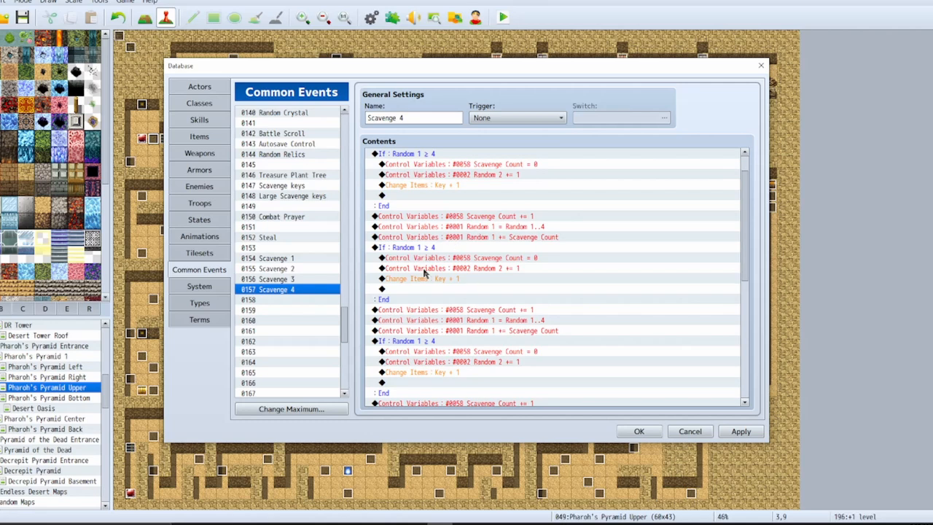
pyautogui.scroll(-2, 455, 248)
pyautogui.scroll(-3, 449, 298)
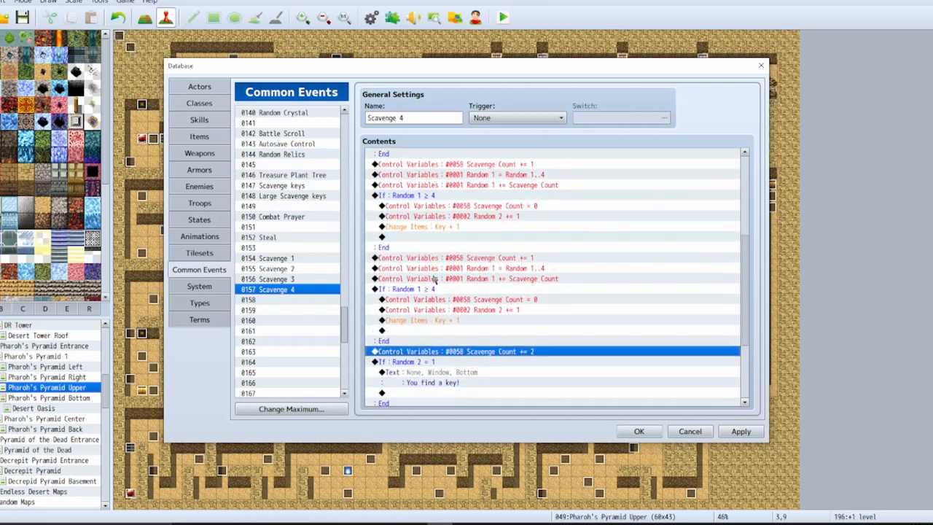
pyautogui.scroll(-1, 475, 296)
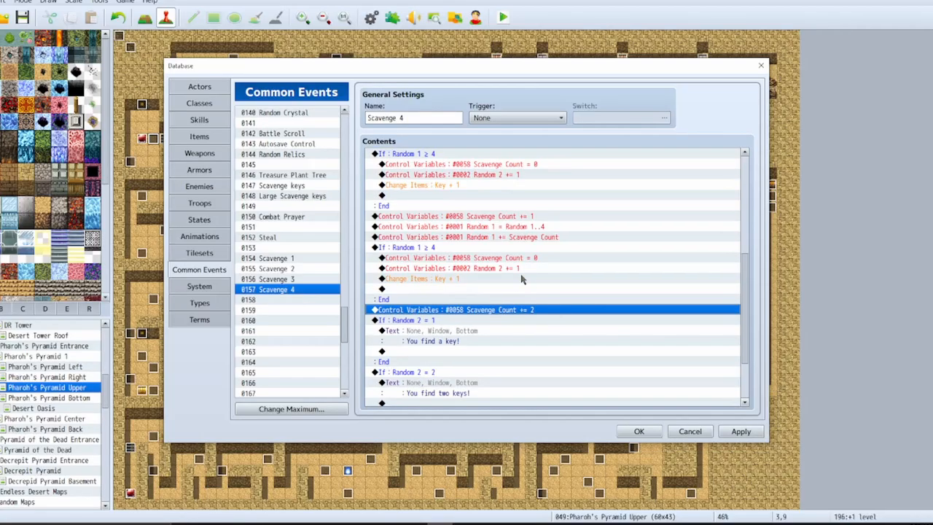
pyautogui.scroll(-2, 489, 289)
pyautogui.scroll(-1, 488, 289)
pyautogui.click(452, 349)
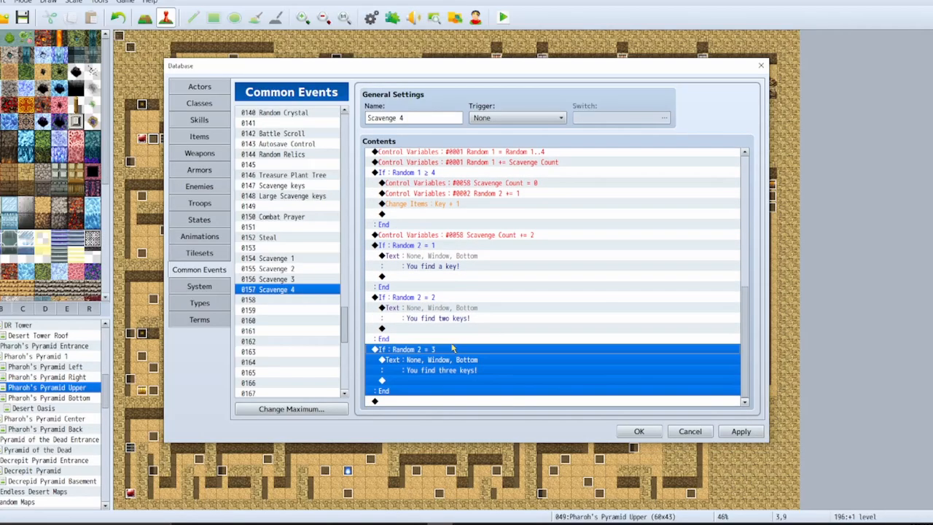
pyautogui.click(418, 403)
pyautogui.hotkey('ctrl', 'v')
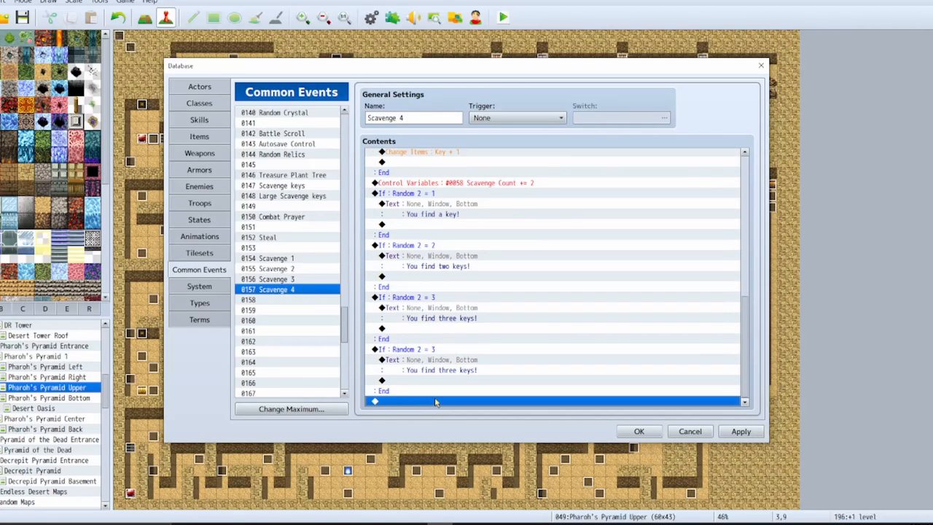
# Step: Set the condition of the duplicated last branch to Random 2 = 4
pyautogui.doubleClick(456, 352)
pyautogui.doubleClick(560, 241)
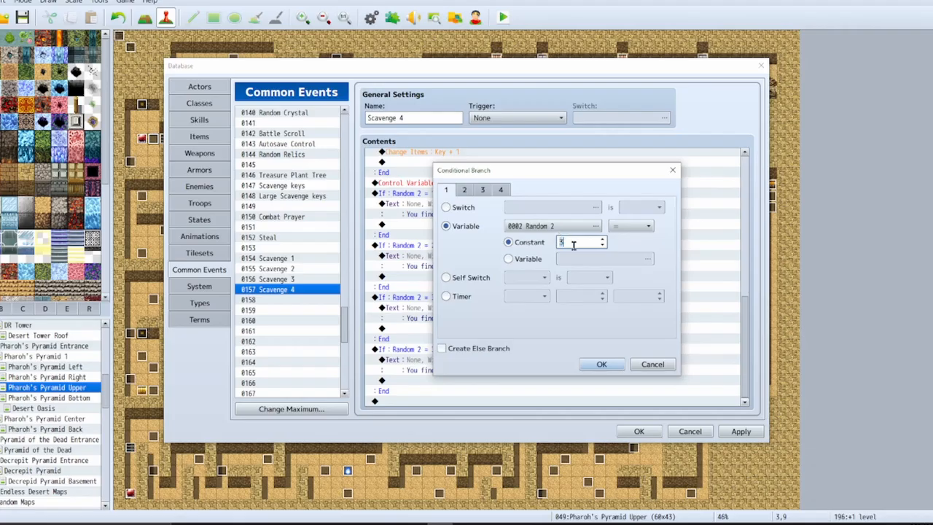
pyautogui.write('4')
pyautogui.click(609, 360)
# Step: Change the Random 2 = 4 branch's message to "You find four keys!" and apply the database changes
pyautogui.click(459, 360)
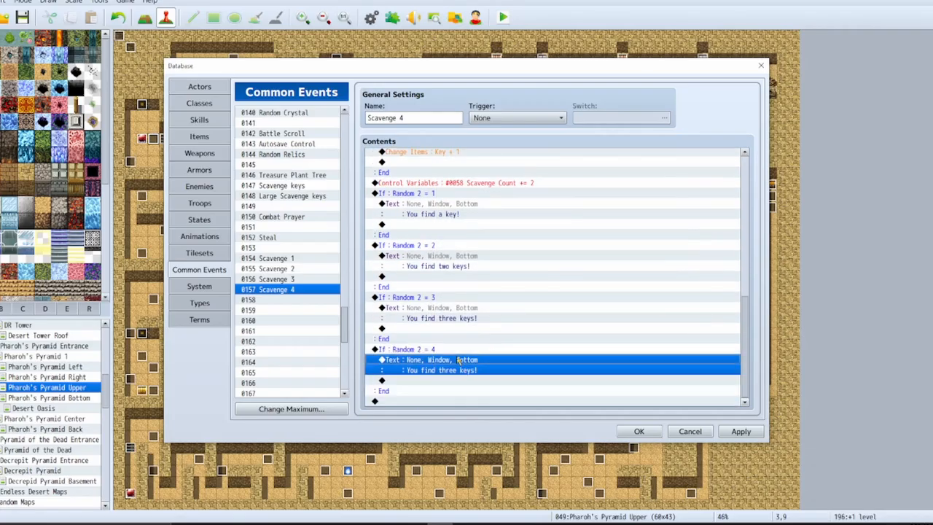
pyautogui.doubleClick(459, 359)
pyautogui.doubleClick(517, 239)
pyautogui.write('four keys!')
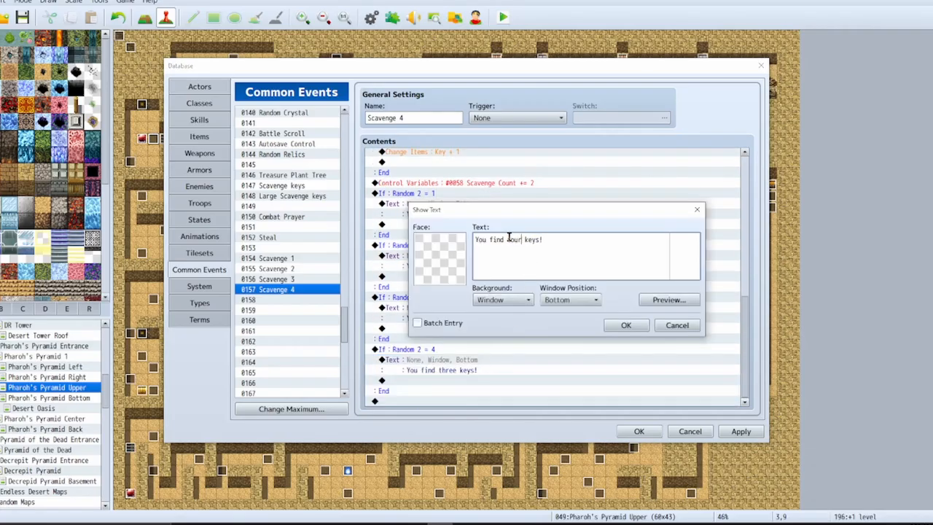
pyautogui.click(621, 325)
pyautogui.click(755, 434)
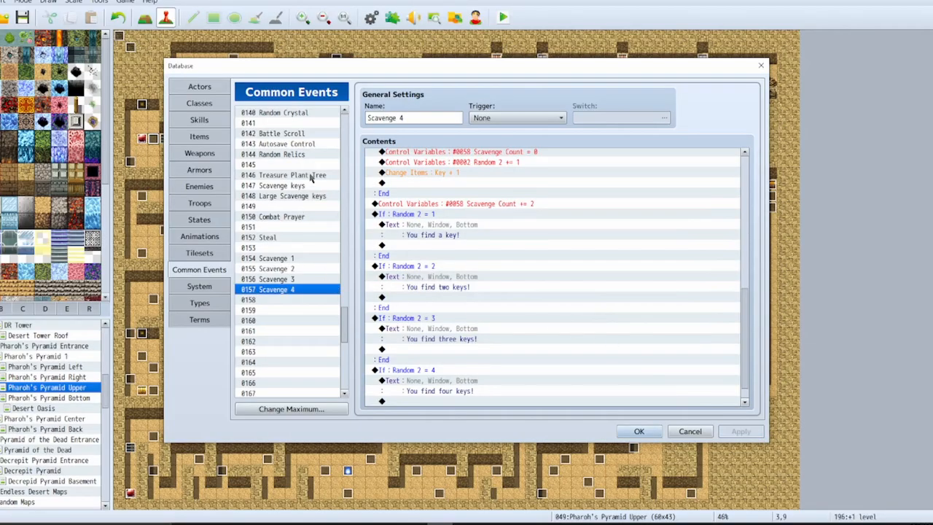
# Step: Compare the common event effects of the Scavenge, Scavenge 2, Scavenge 3 and Scavenge 4 skills, ending on Scavenge
pyautogui.click(199, 119)
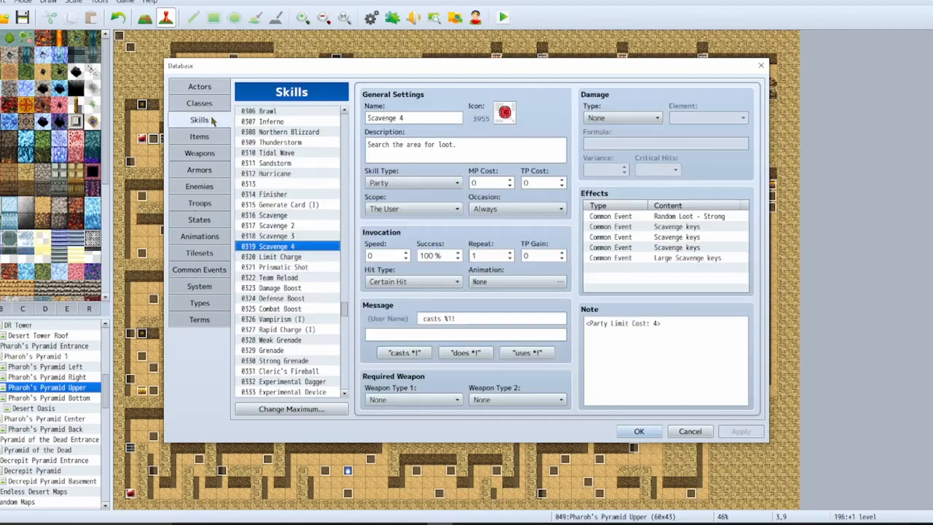
pyautogui.click(306, 215)
pyautogui.click(698, 217)
pyautogui.click(299, 226)
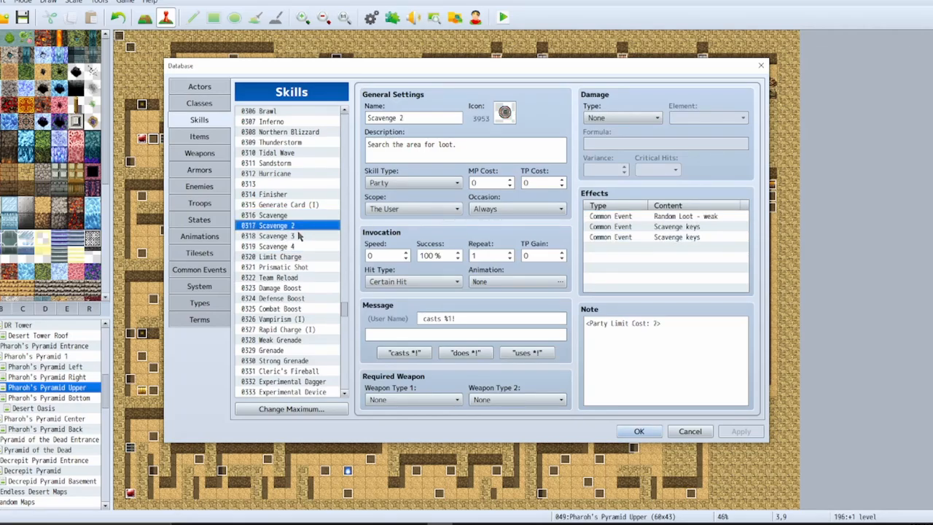
pyautogui.click(298, 237)
pyautogui.click(297, 247)
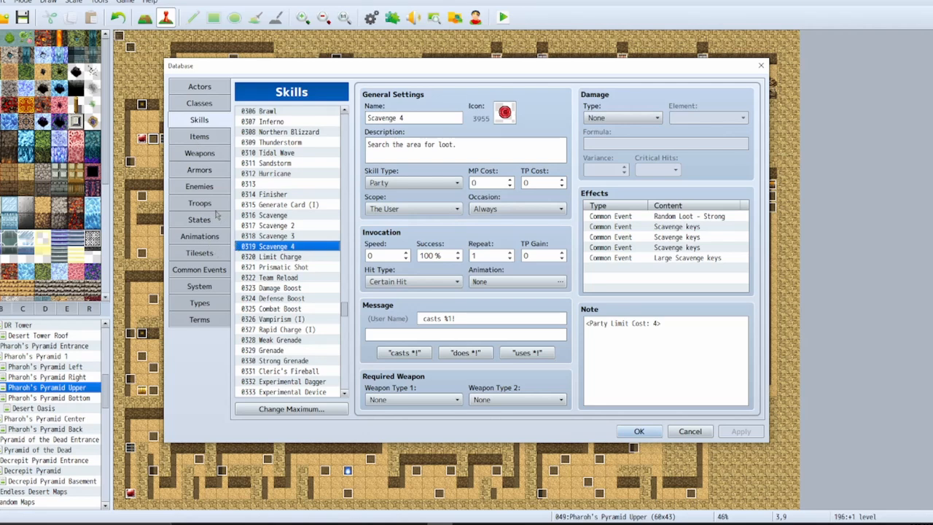
pyautogui.click(286, 218)
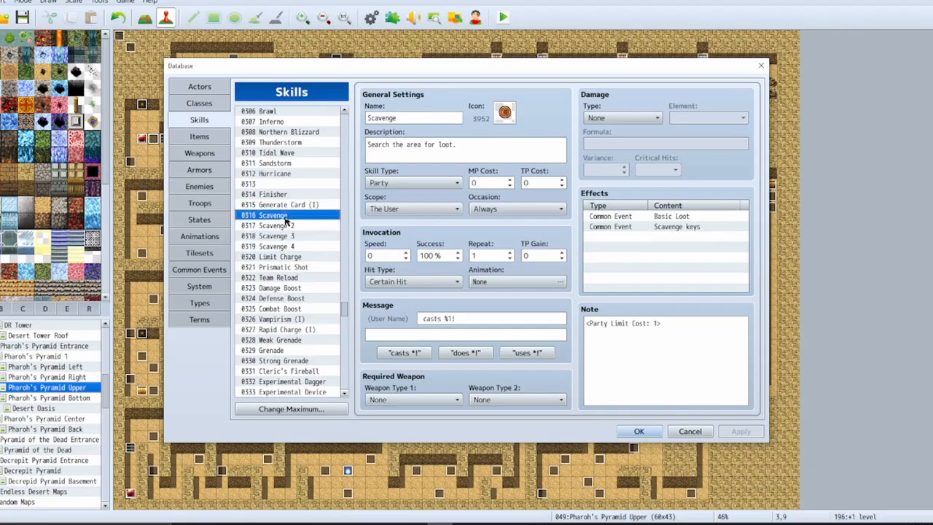
pyautogui.click(689, 232)
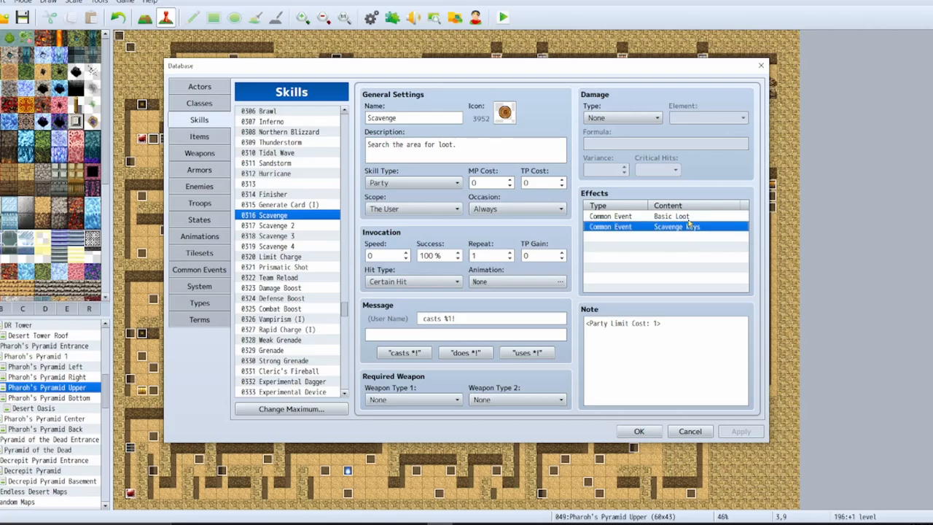
pyautogui.click(689, 217)
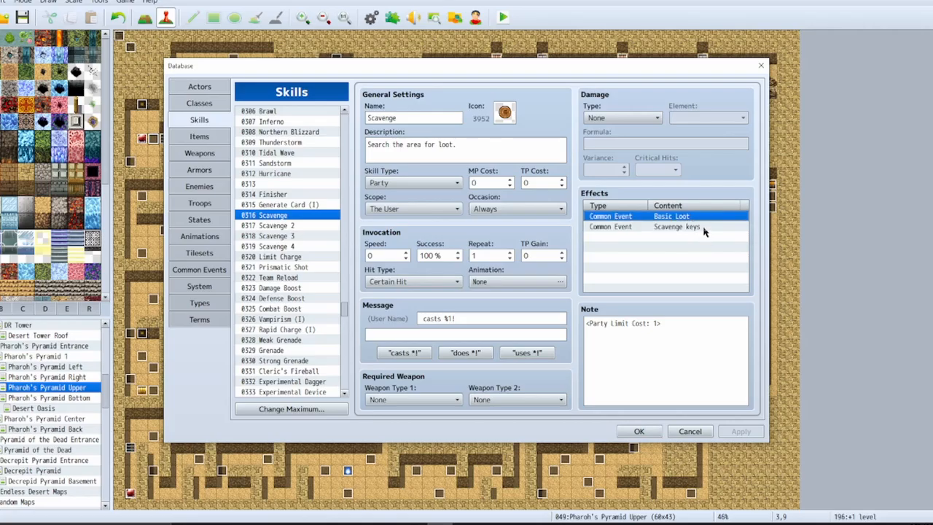
pyautogui.click(703, 230)
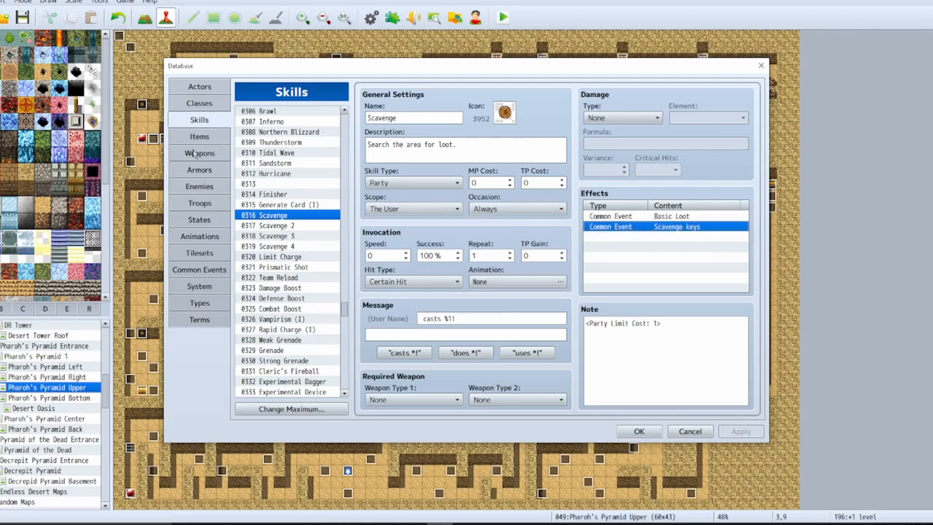
# Step: Examine the commands of the Scavenge 1 and Basic Loot common events, reading Basic Loot through to its end
pyautogui.click(199, 269)
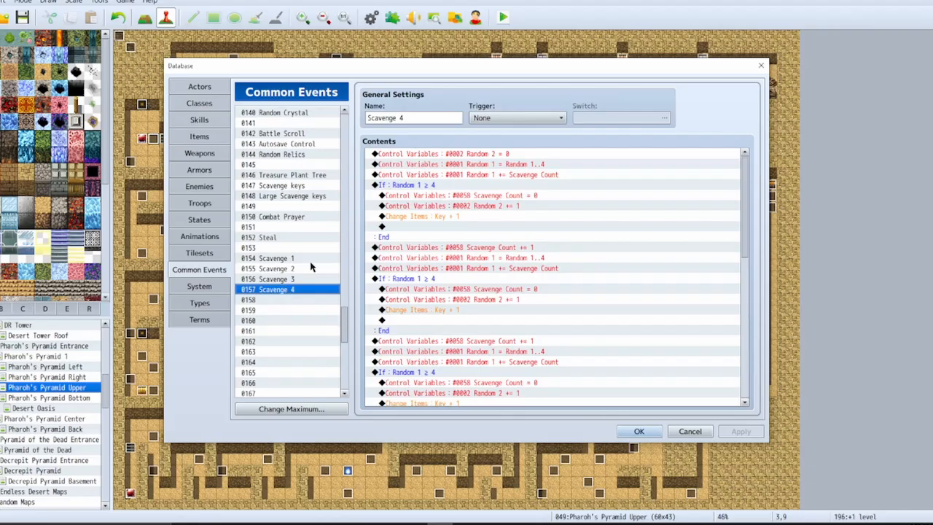
pyautogui.click(311, 261)
pyautogui.moveTo(348, 322); pyautogui.dragTo(354, 232)
pyautogui.scroll(1, 309, 237)
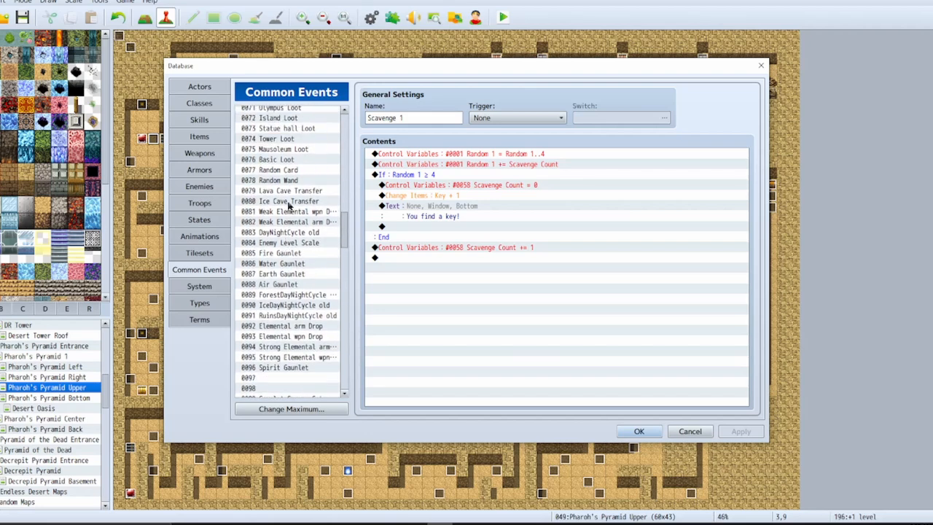
pyautogui.click(288, 161)
pyautogui.scroll(-6, 510, 218)
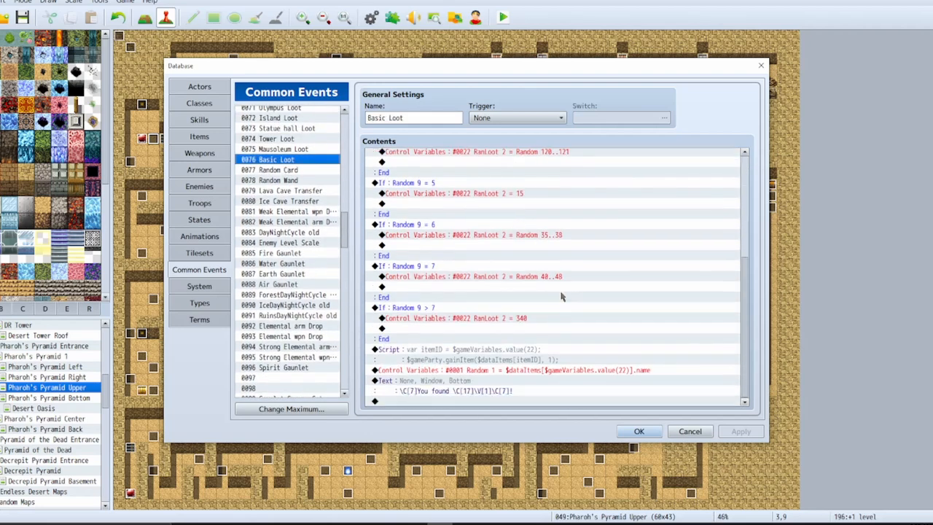
pyautogui.scroll(6, 561, 295)
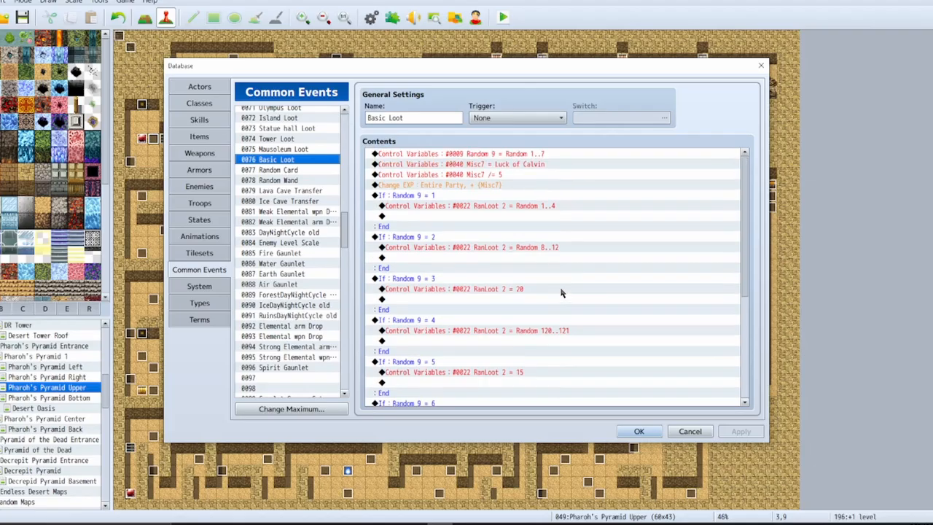
# Step: Copy all commands of the Basic Loot common event and return to the Scavenge 1 common event
pyautogui.click(640, 229)
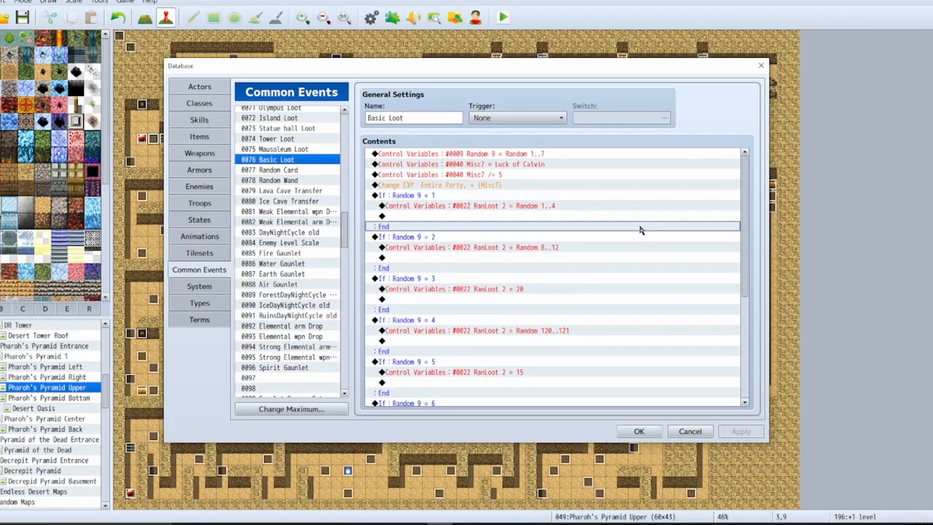
pyautogui.hotkey('ctrl', 'a')
pyautogui.scroll(-15, 295, 292)
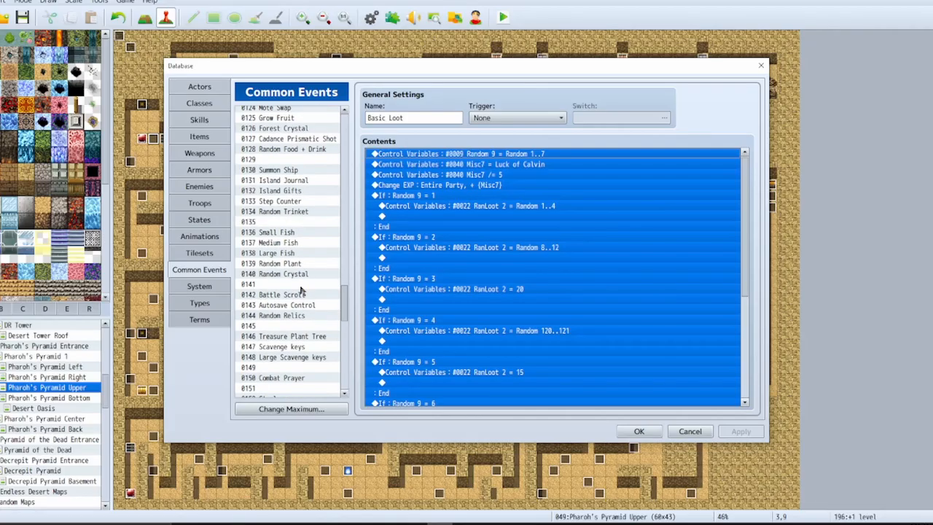
pyautogui.scroll(-3, 296, 292)
pyautogui.scroll(-6, 567, 293)
pyautogui.scroll(-3, 306, 303)
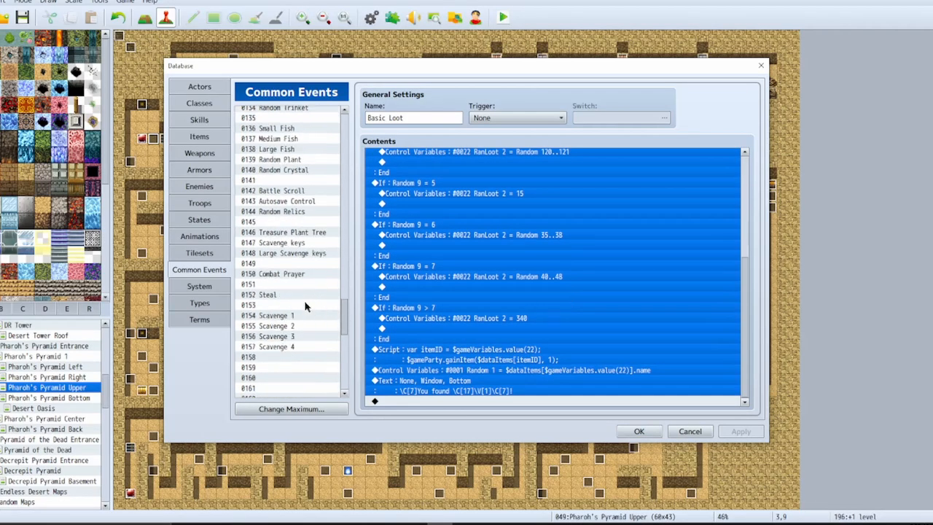
pyautogui.click(302, 316)
# Step: Insert a "Basic Loot" comment at the very start of the Scavenge 1 common event
pyautogui.doubleClick(371, 156)
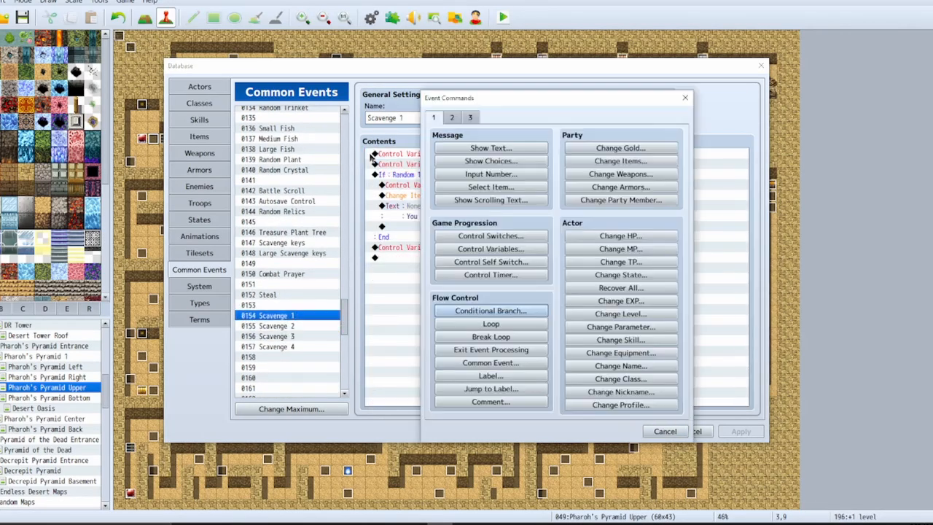
pyautogui.click(491, 362)
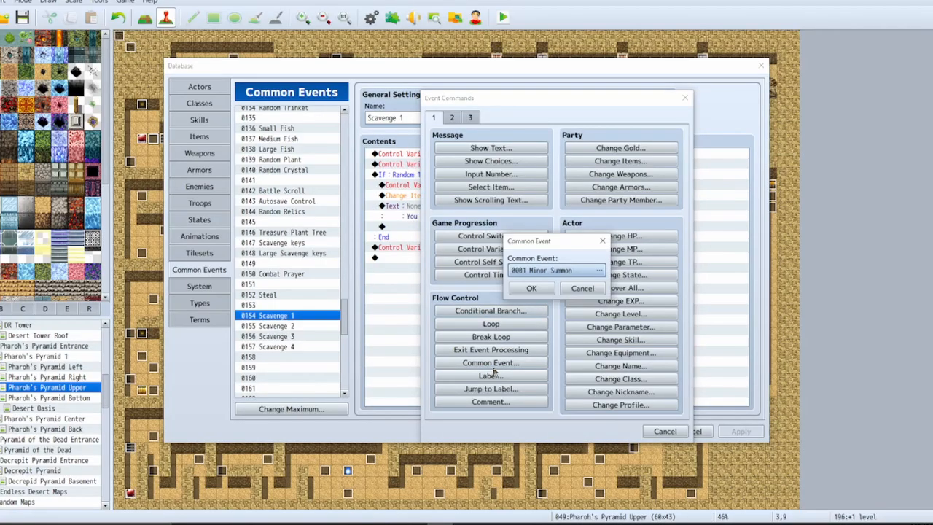
pyautogui.click(596, 290)
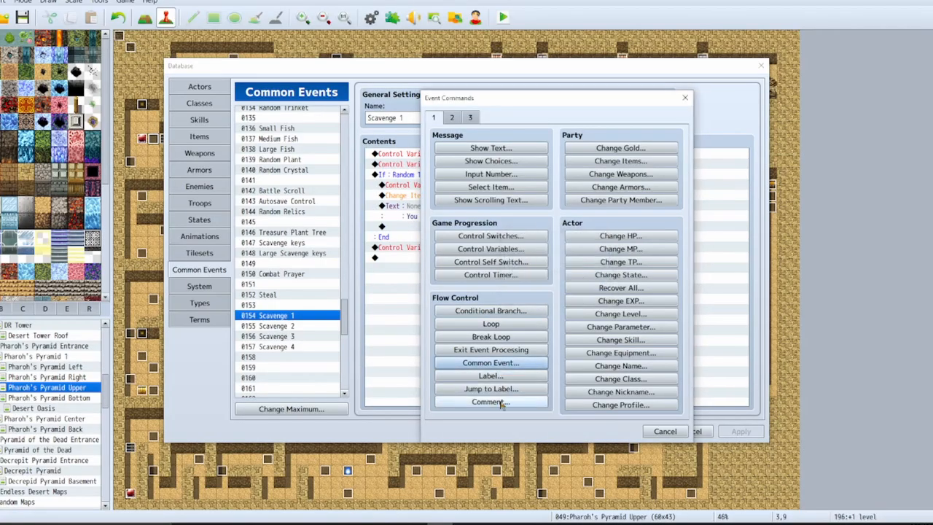
pyautogui.click(485, 402)
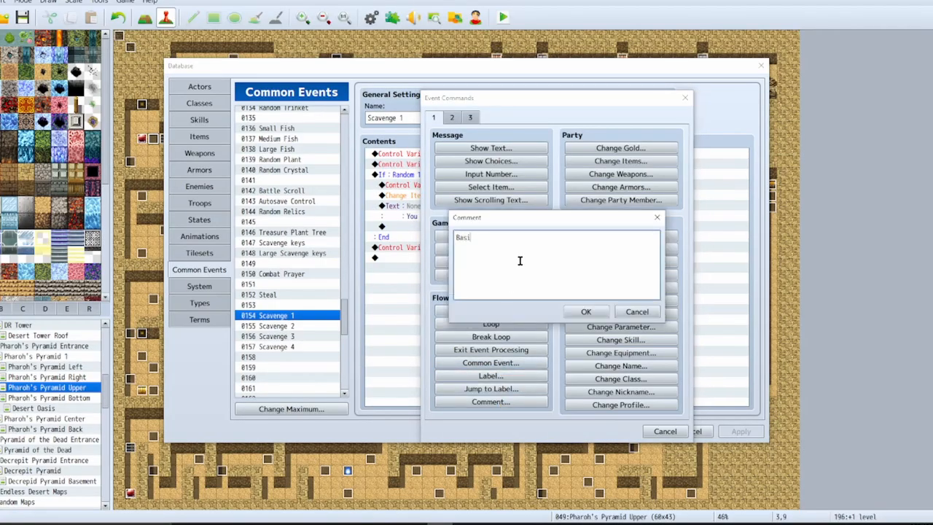
pyautogui.click(586, 311)
# Step: Insert a "Key Check" comment directly below the Basic Loot comment in Scavenge 1
pyautogui.doubleClick(418, 169)
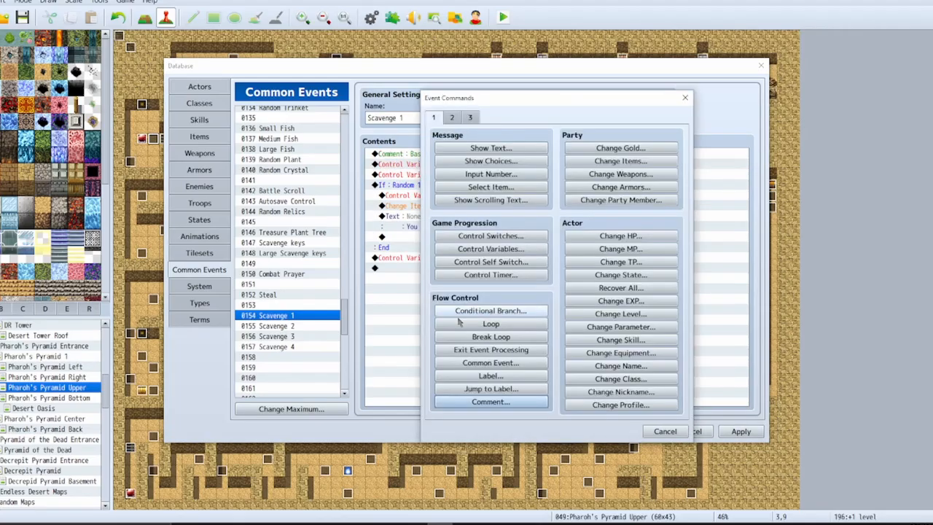
pyautogui.click(485, 402)
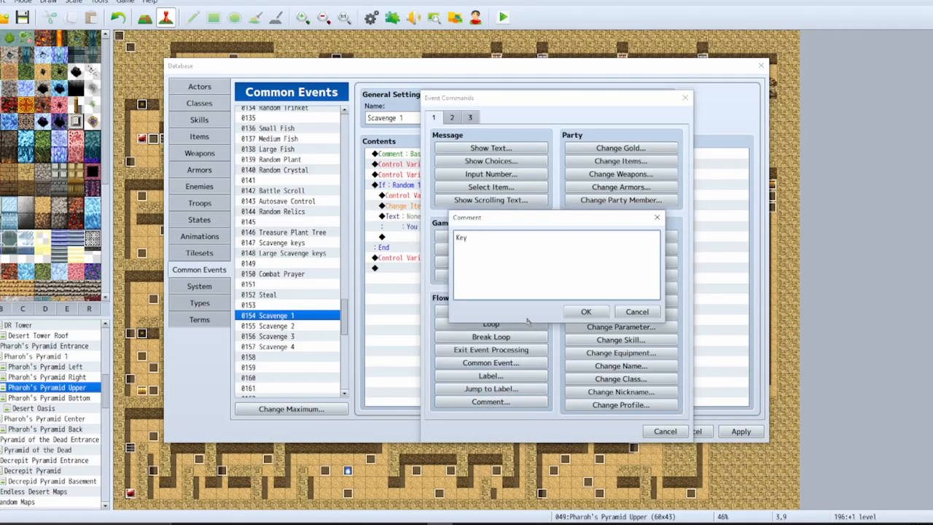
pyautogui.click(586, 311)
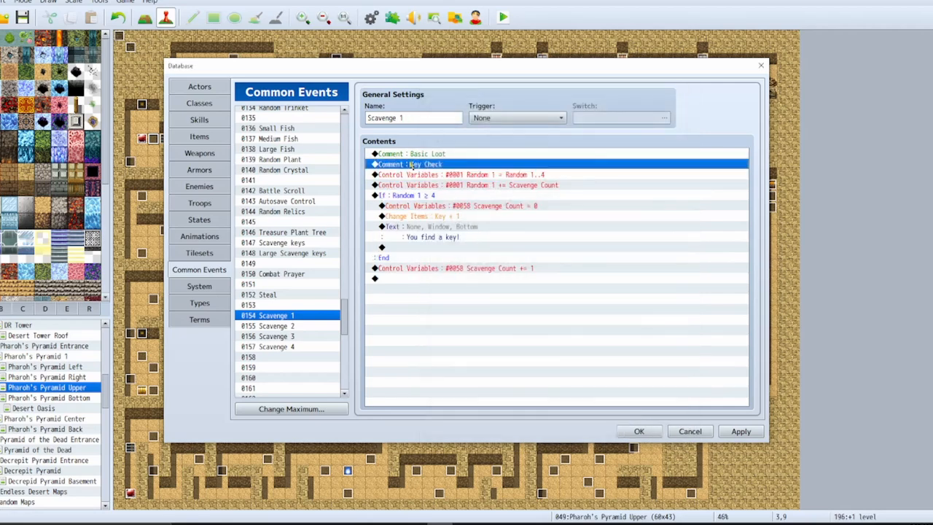
# Step: Paste the copied Basic Loot commands above the Key Check comment in Scavenge 1 and apply the database changes
pyautogui.hotkey('ctrl', 'v')
pyautogui.scroll(-4, 626, 285)
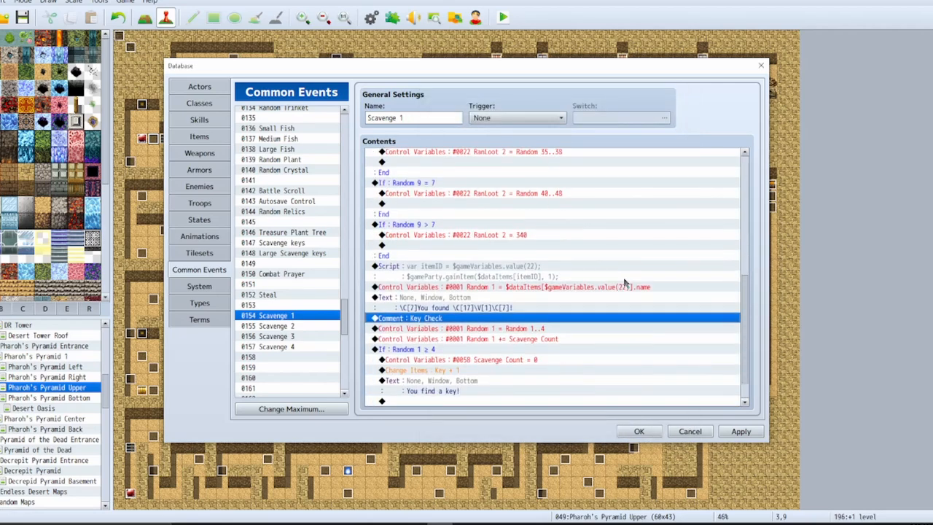
pyautogui.click(614, 256)
pyautogui.scroll(5, 736, 321)
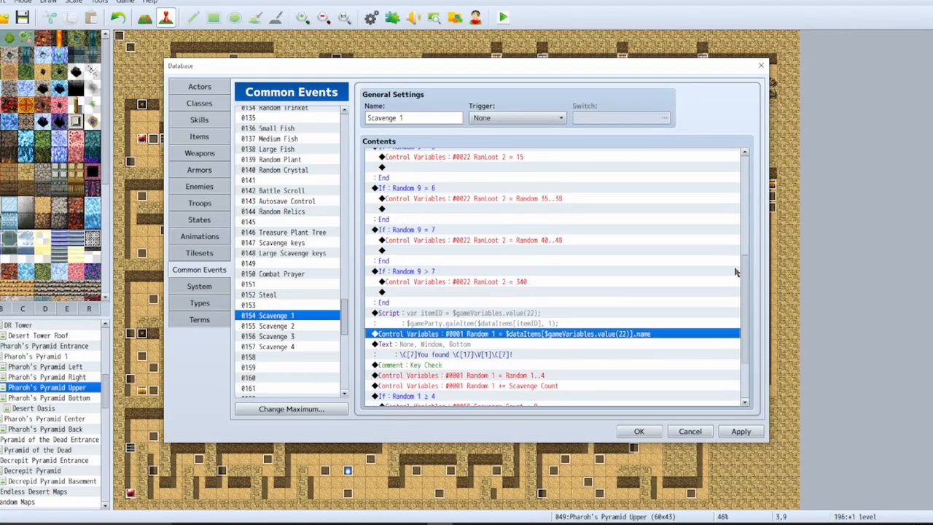
pyautogui.scroll(-5, 722, 170)
pyautogui.click(752, 436)
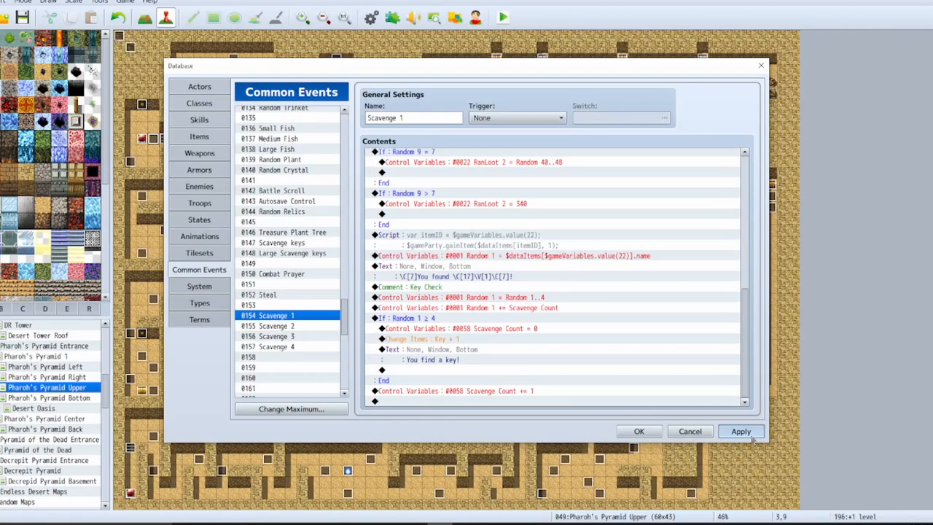
# Step: Insert a "Moderate Loot" comment at the start of the Scavenge 2 common event
pyautogui.click(336, 325)
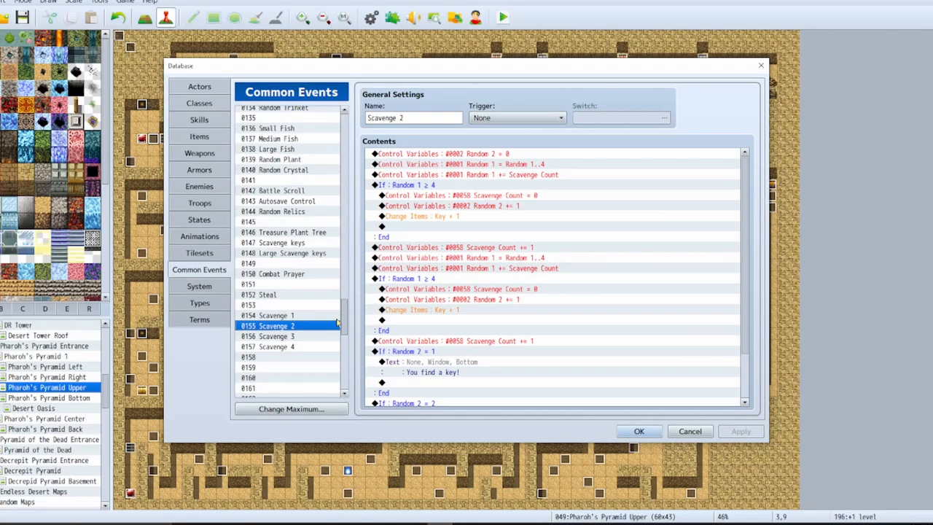
pyautogui.click(450, 154)
pyautogui.press('Insert')
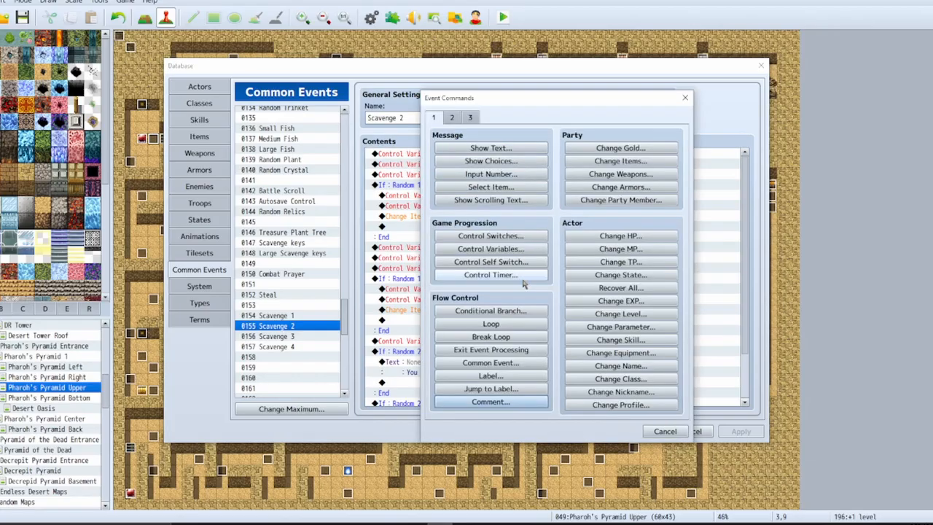
pyautogui.click(492, 402)
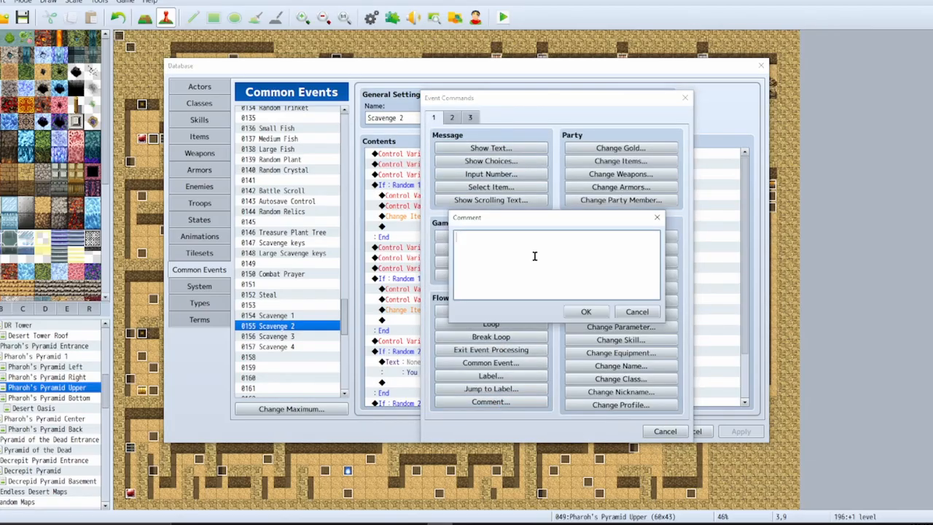
pyautogui.write('Moderate Loot')
pyautogui.click(585, 311)
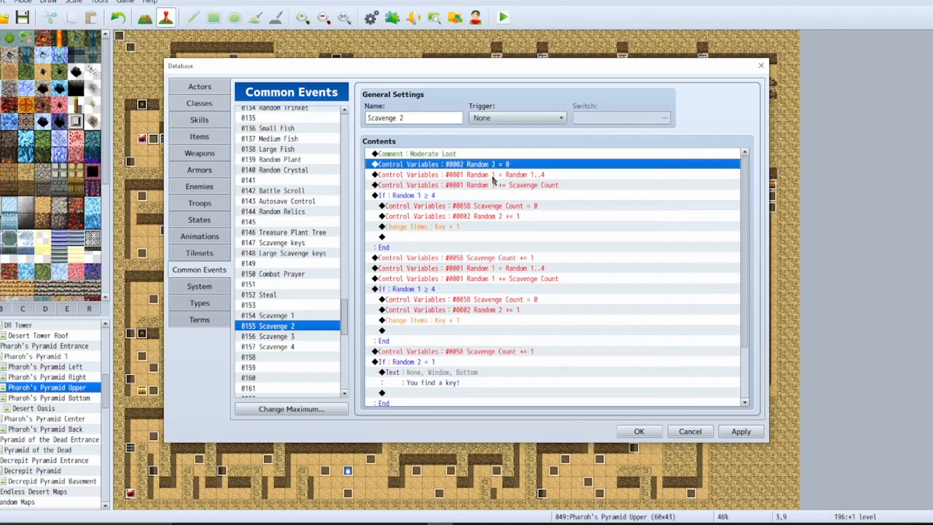
# Step: Add a second comment reading "Key Check" below the Moderate Loot comment in Scavenge 2
pyautogui.doubleClick(454, 164)
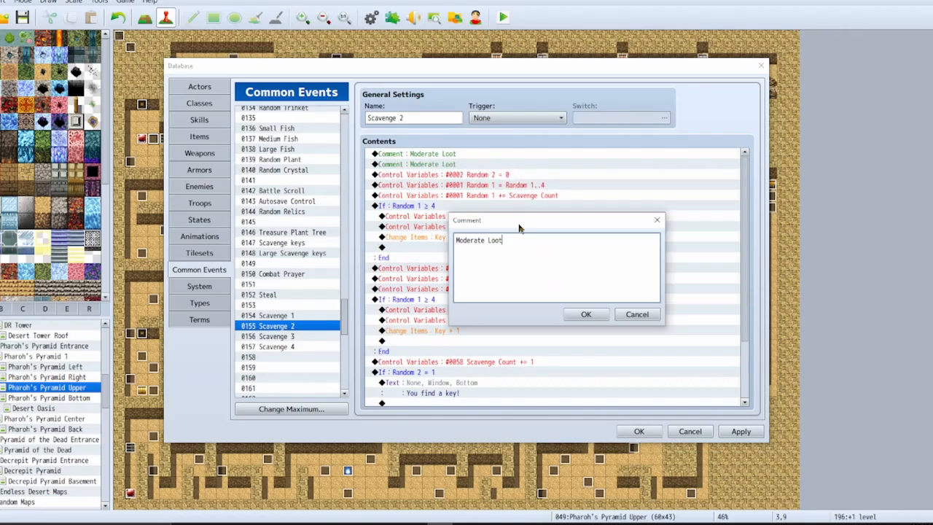
pyautogui.hotkey('ctrl', 'a')
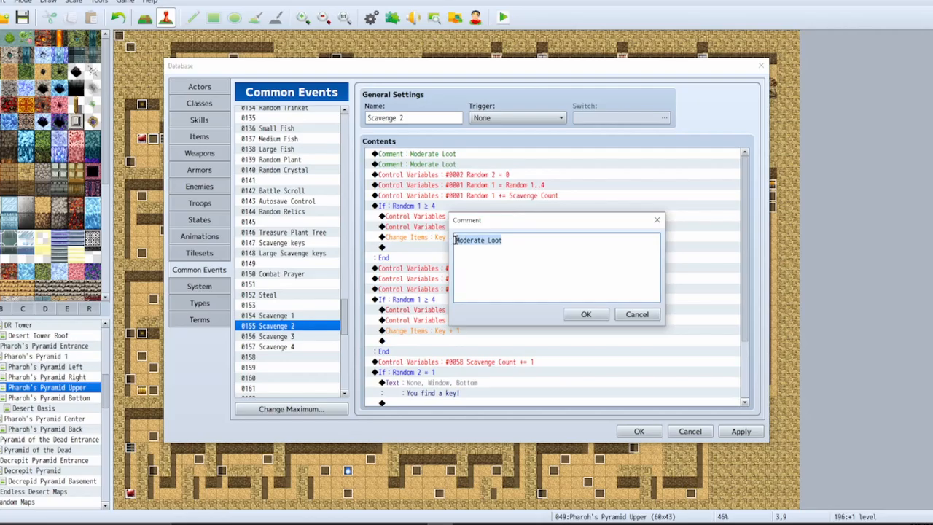
pyautogui.write('Key Chek')
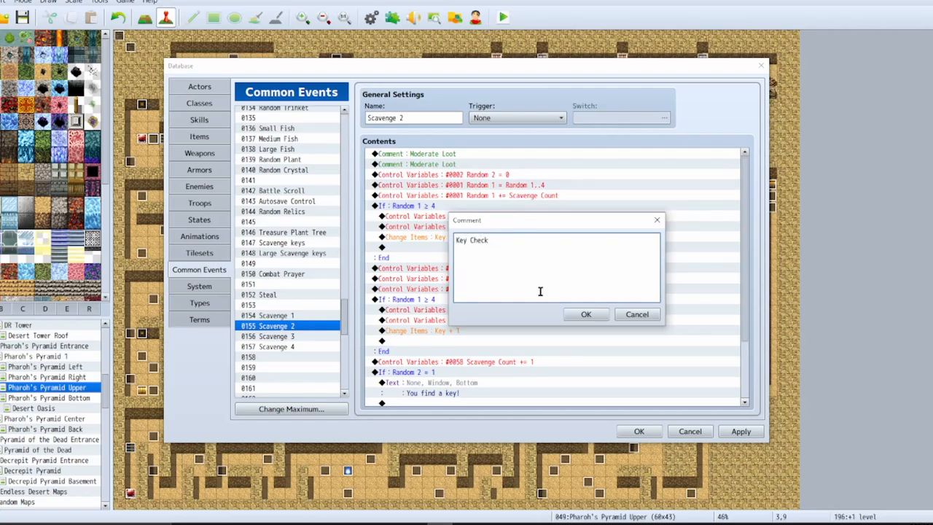
pyautogui.click(586, 315)
# Step: Check the loot effects of the Scavenge 2, 3 and 4 skills and change the Scavenge 2 event's loot comment to "Weak Loot"
pyautogui.click(199, 137)
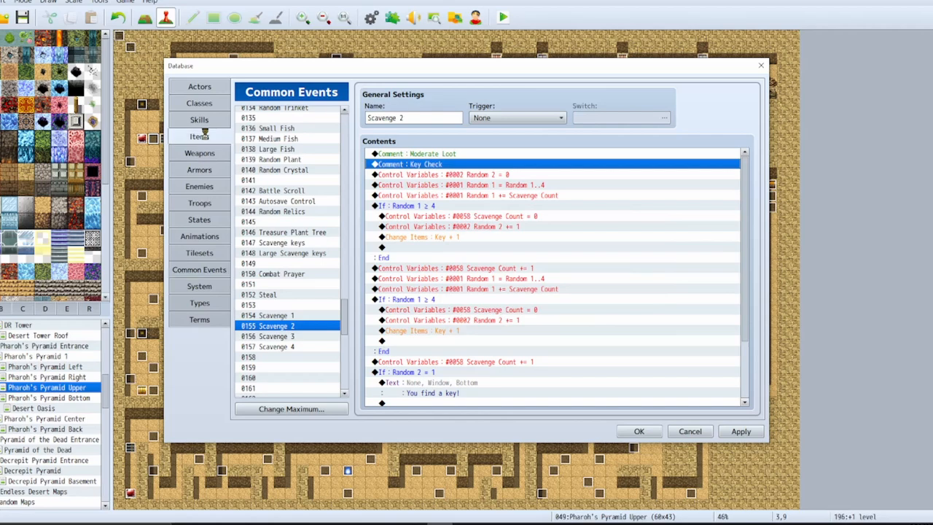
pyautogui.click(199, 120)
pyautogui.click(277, 225)
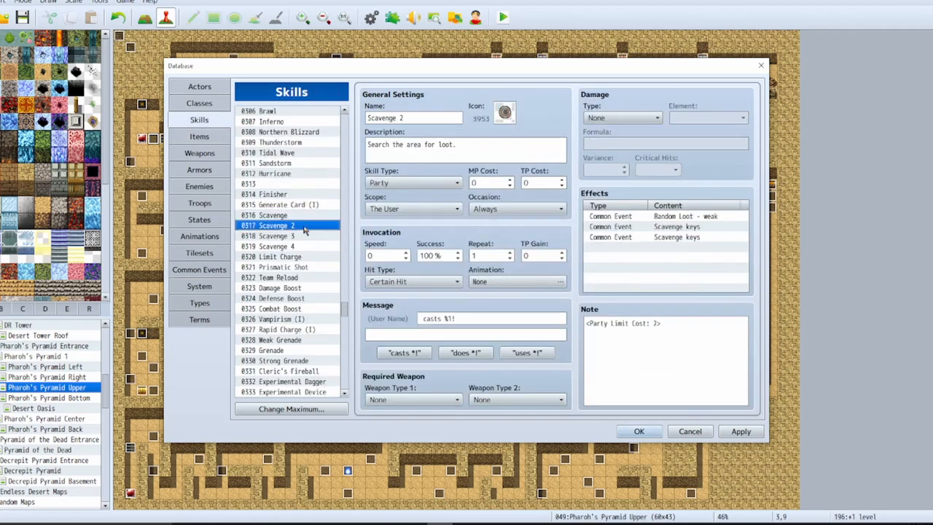
pyautogui.click(303, 236)
pyautogui.click(304, 247)
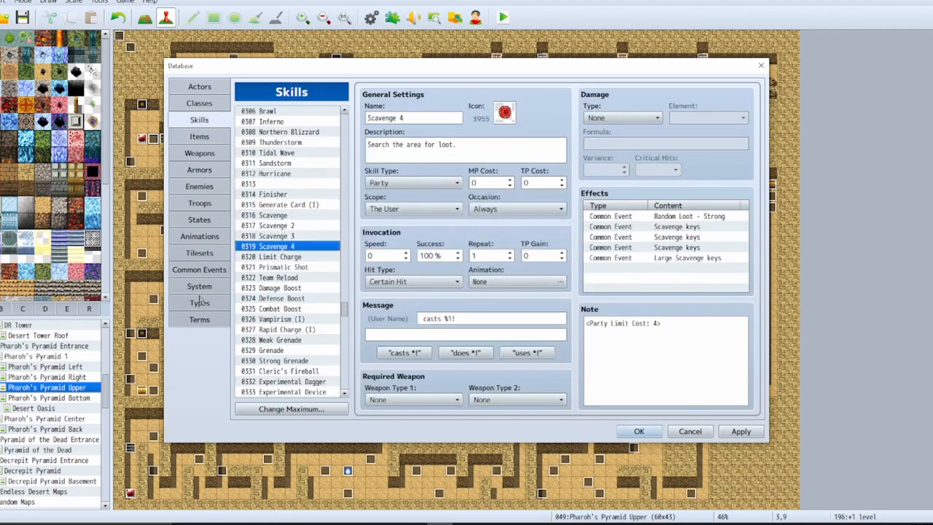
pyautogui.click(201, 270)
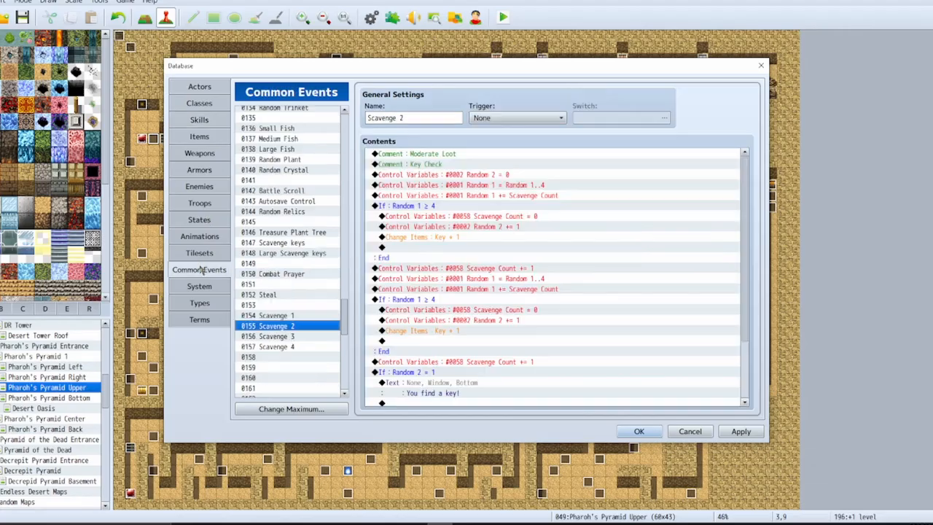
pyautogui.doubleClick(483, 155)
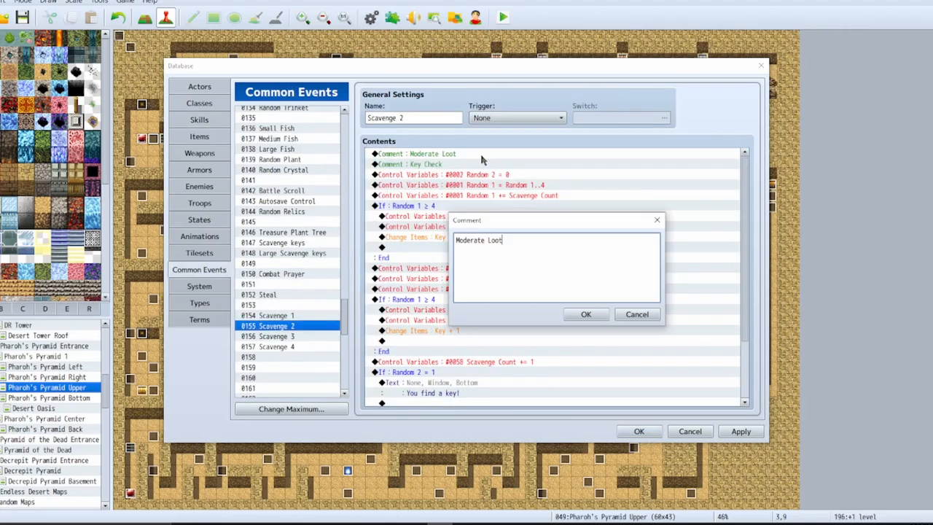
pyautogui.doubleClick(457, 241)
pyautogui.write('Weak')
pyautogui.click(577, 317)
# Step: Copy the Weak Loot and Key Check comments from Scavenge 2 to the start of the Scavenge 3 and Scavenge 4 common events
pyautogui.click(470, 167)
pyautogui.hotkey('shift', 'Up')
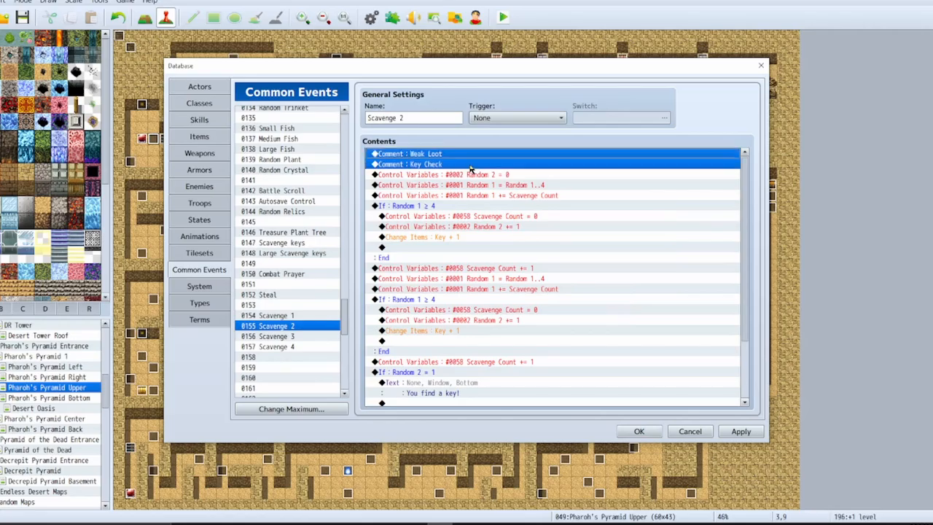
pyautogui.hotkey('ctrl', 'c')
pyautogui.click(281, 336)
pyautogui.click(473, 154)
pyautogui.hotkey('ctrl', 'v')
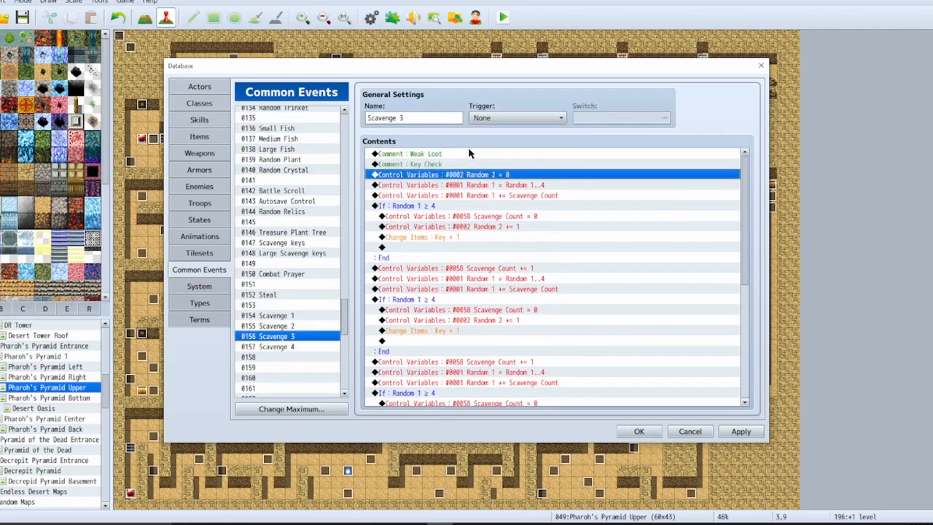
pyautogui.click(307, 347)
pyautogui.click(441, 155)
pyautogui.hotkey('ctrl', 'v')
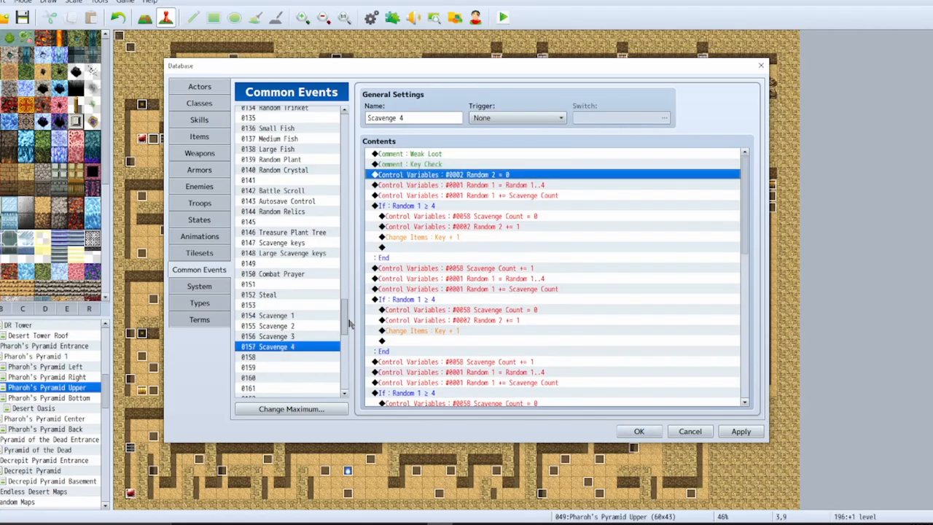
pyautogui.click(315, 336)
pyautogui.click(309, 326)
pyautogui.click(428, 155)
pyautogui.doubleClick(441, 155)
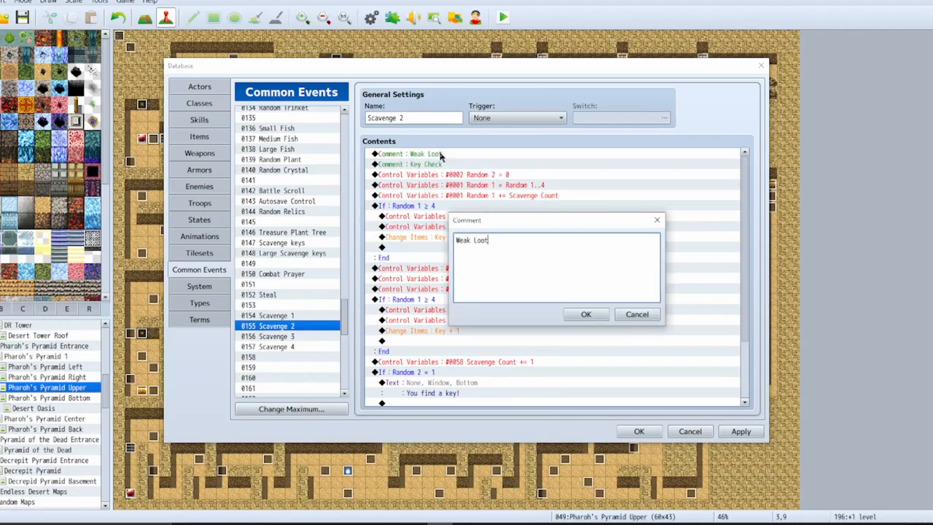
pyautogui.doubleClick(461, 240)
pyautogui.click(586, 314)
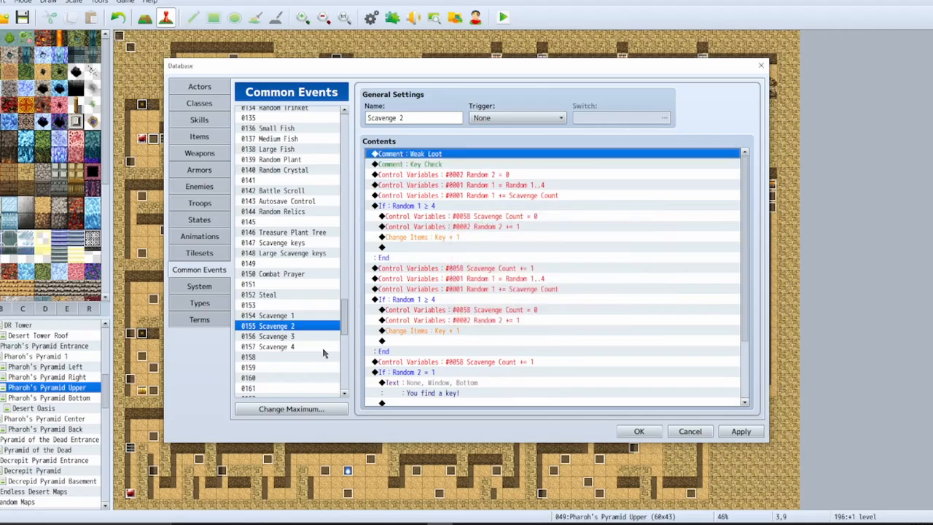
pyautogui.click(302, 336)
pyautogui.doubleClick(424, 155)
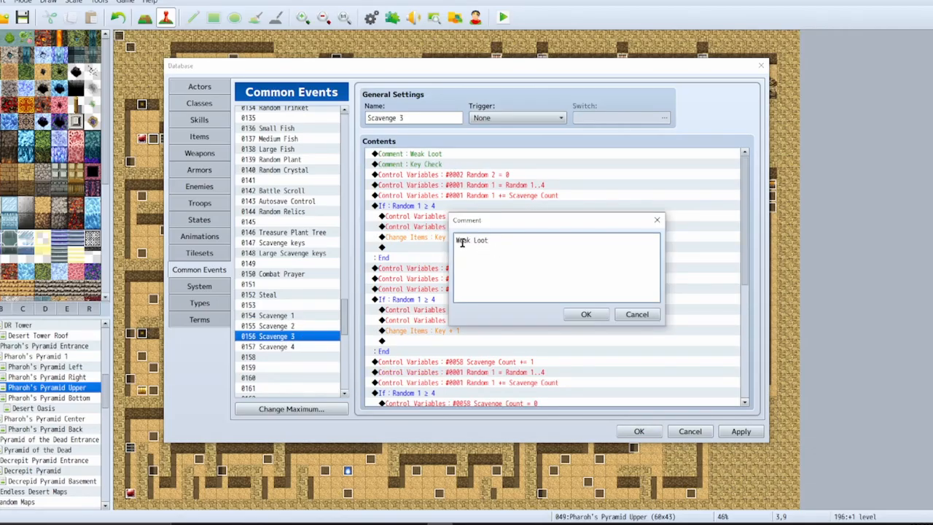
pyautogui.doubleClick(462, 242)
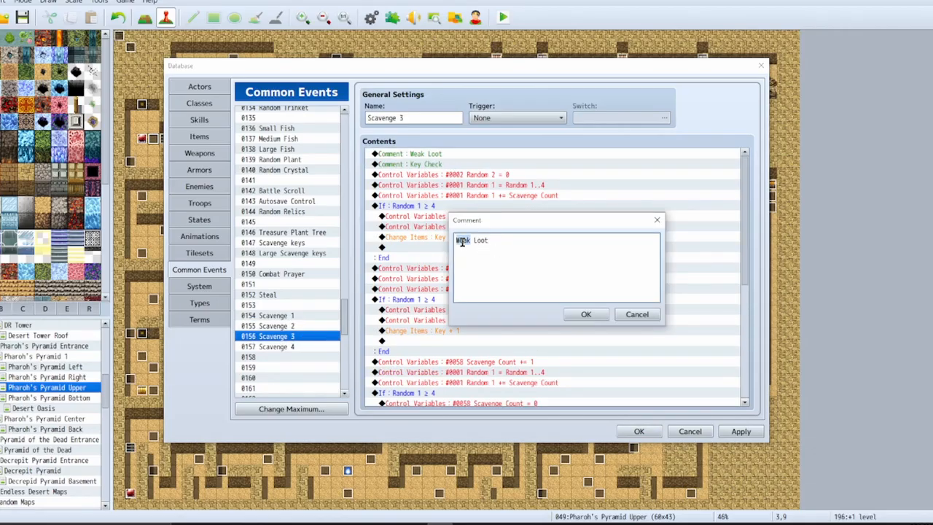
pyautogui.click(636, 314)
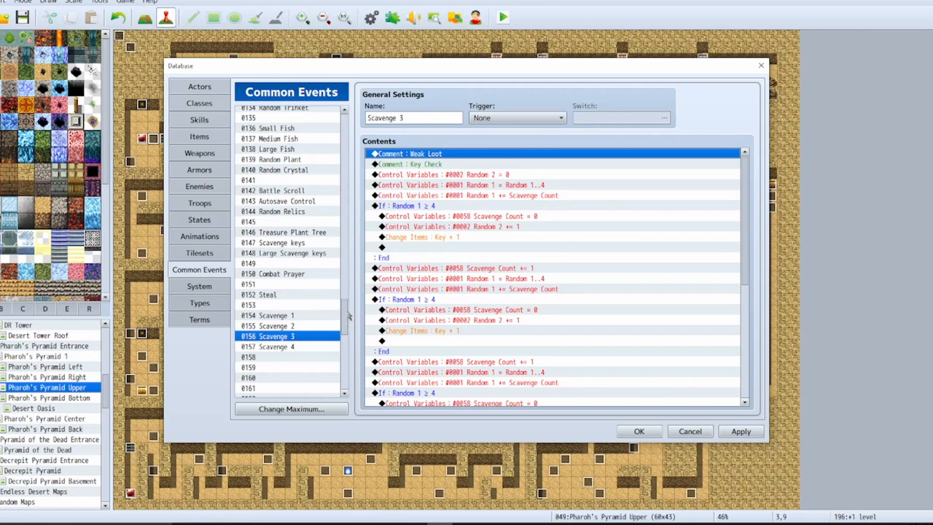
# Step: Examine the contents of the Random Loot - weak, Moderate and Strong common events
pyautogui.moveTo(349, 315); pyautogui.dragTo(347, 154)
pyautogui.click(314, 200)
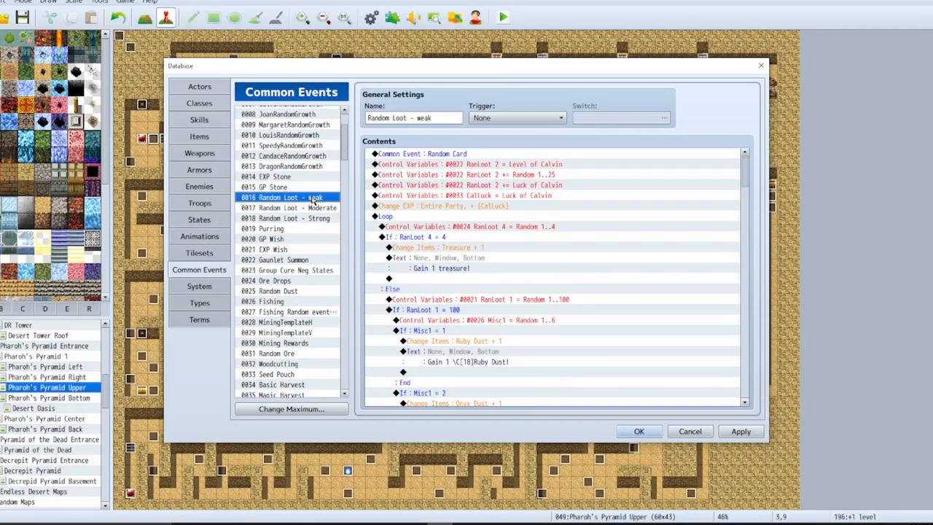
pyautogui.scroll(-5, 576, 292)
pyautogui.scroll(-4, 618, 282)
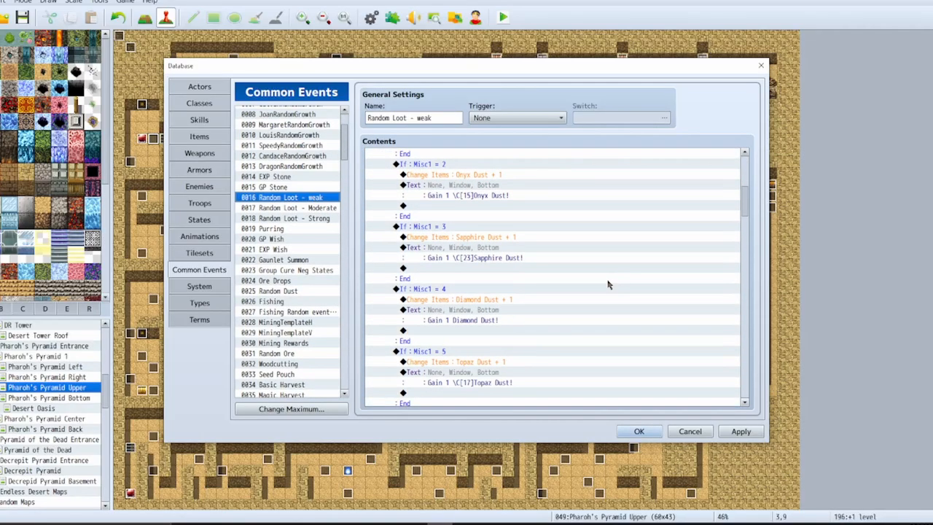
pyautogui.scroll(-9, 645, 276)
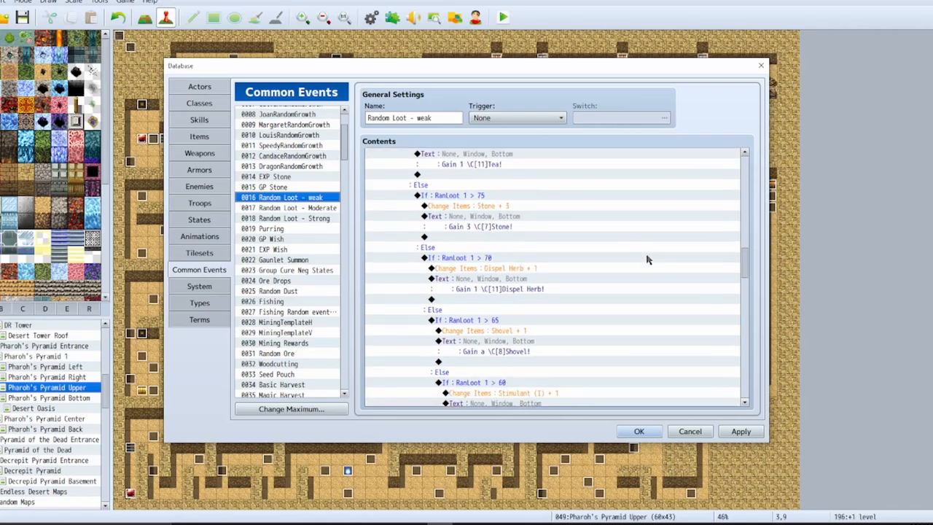
pyautogui.scroll(-8, 661, 280)
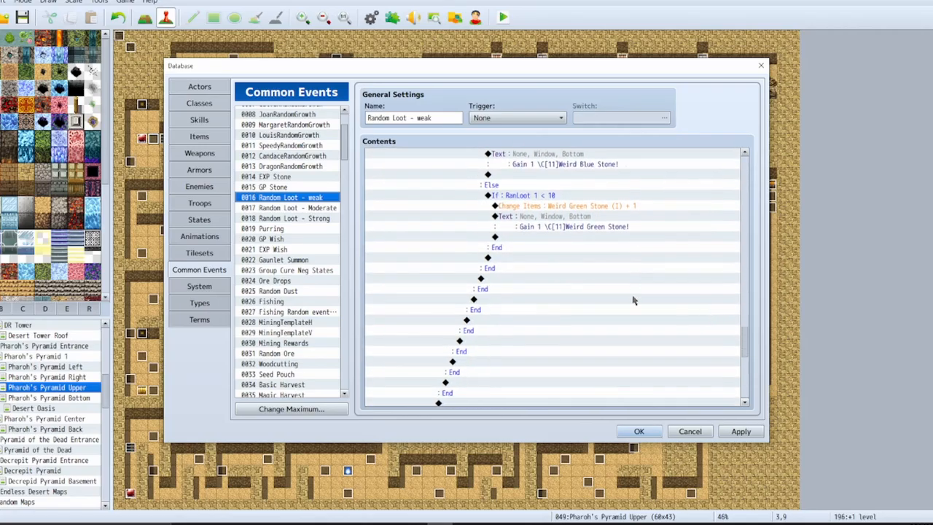
pyautogui.click(330, 207)
pyautogui.scroll(-10, 659, 259)
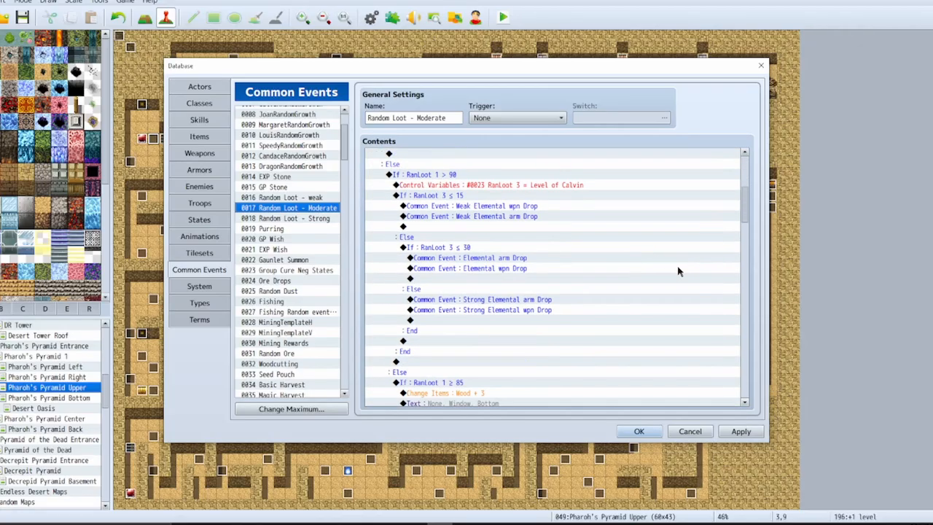
pyautogui.scroll(-10, 677, 253)
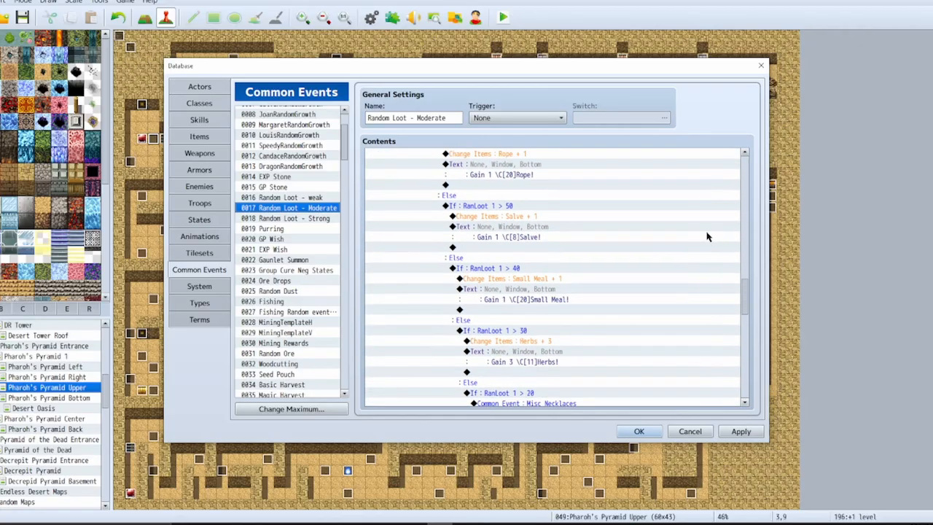
pyautogui.scroll(7, 685, 285)
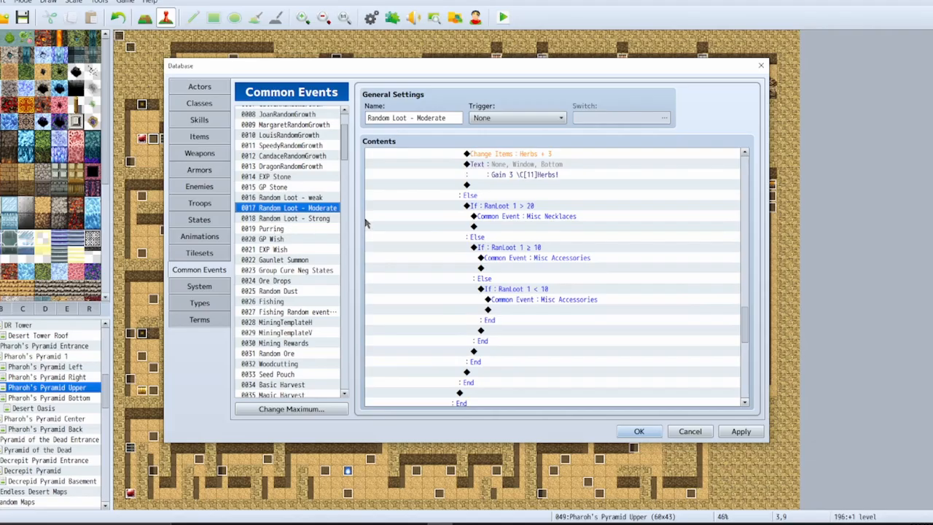
pyautogui.click(323, 217)
pyautogui.scroll(-10, 659, 259)
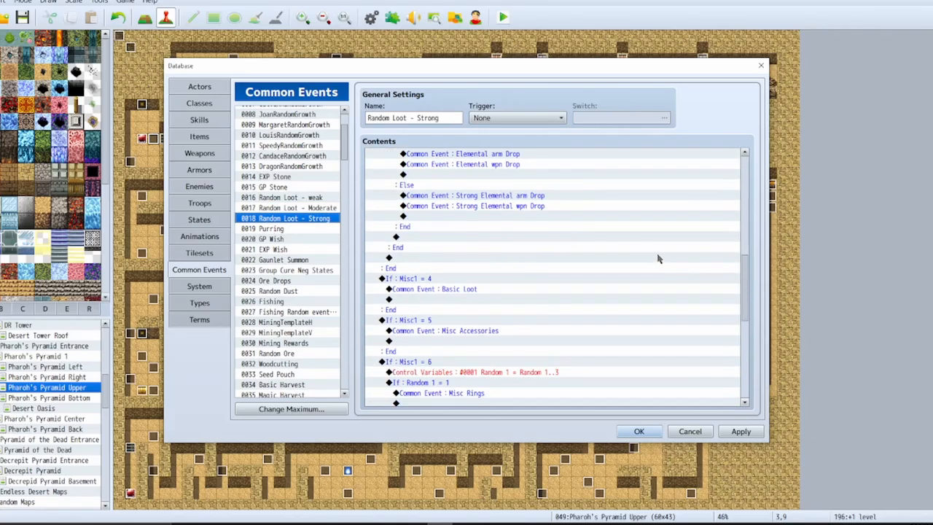
pyautogui.scroll(-8, 658, 259)
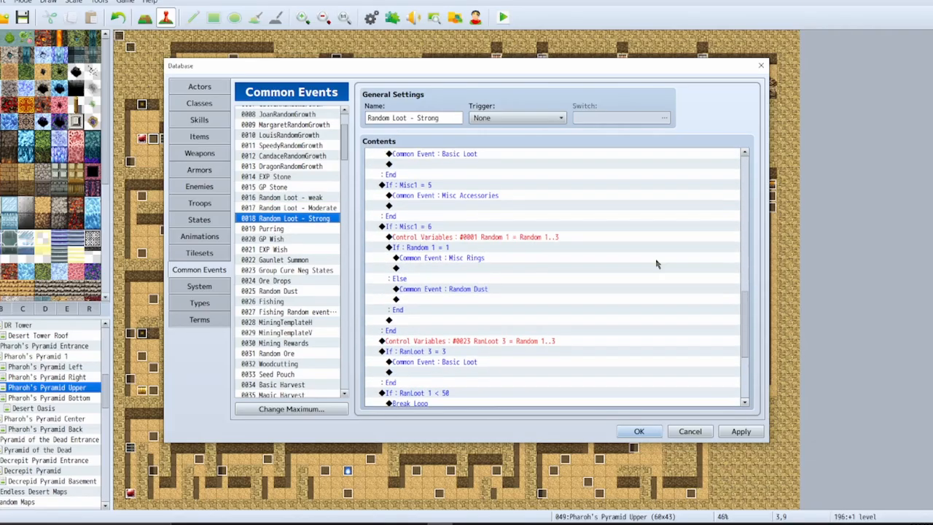
pyautogui.click(312, 199)
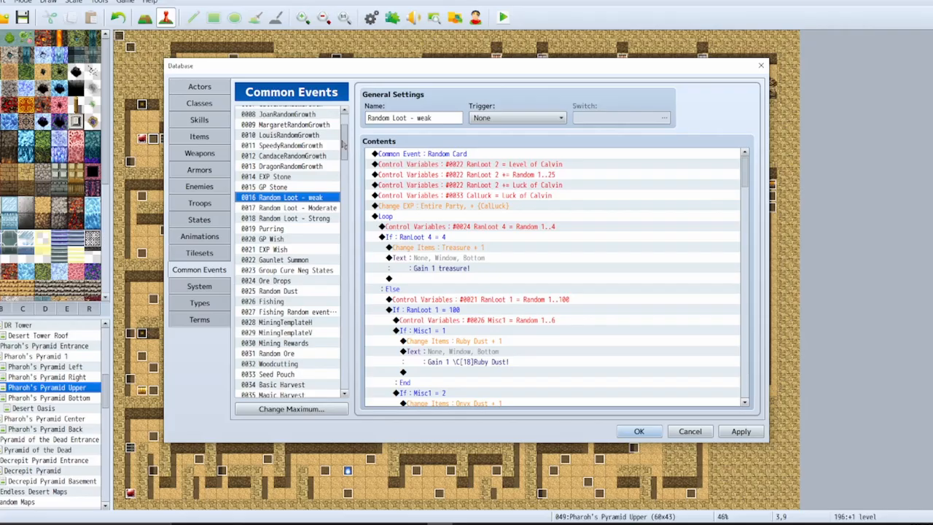
# Step: Insert a call to the Random Loot - weak common event between the Weak Loot and Key Check comments in Scavenge 2
pyautogui.moveTo(349, 148); pyautogui.dragTo(351, 338)
pyautogui.click(290, 260)
pyautogui.click(404, 166)
pyautogui.press('Insert')
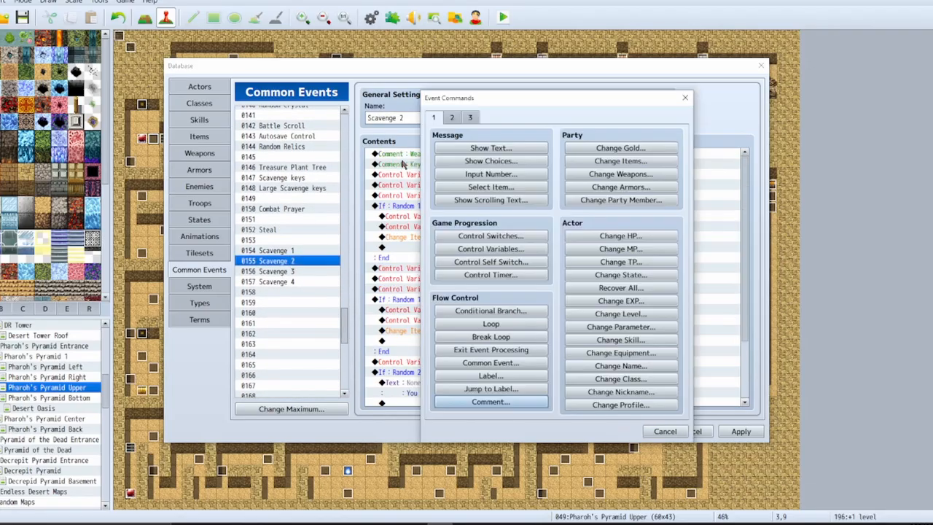
pyautogui.click(501, 361)
pyautogui.click(539, 273)
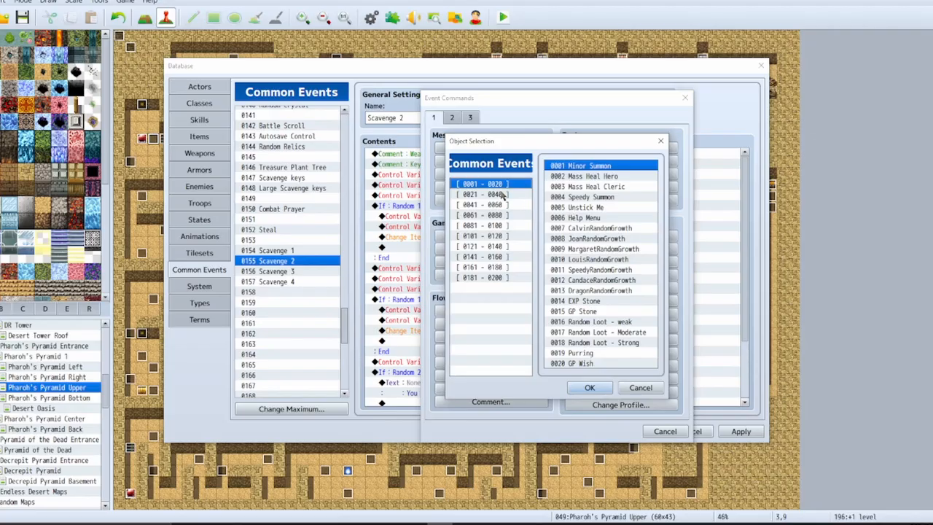
pyautogui.doubleClick(606, 325)
pyautogui.click(531, 289)
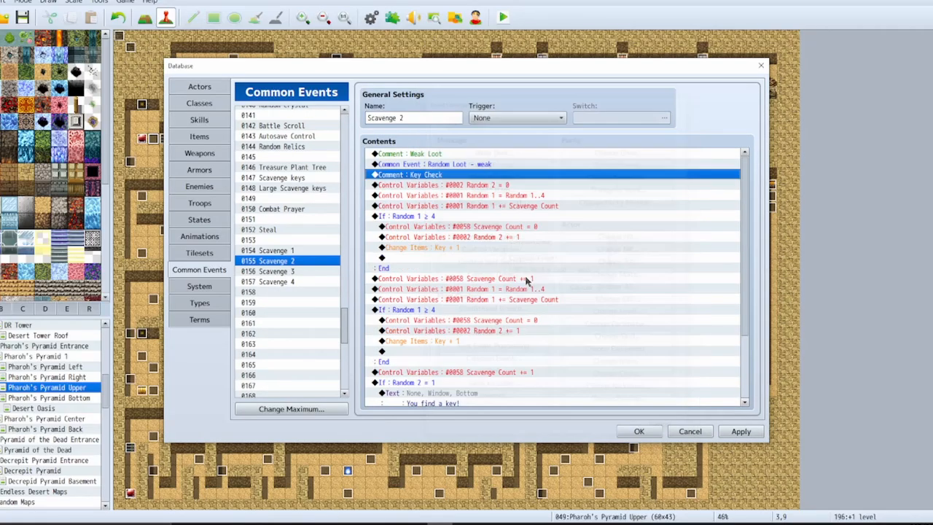
# Step: Copy the Weak Loot comment and its Random Loot - weak call from Scavenge 2 into Scavenge 3, removing the redundant comment
pyautogui.click(462, 167)
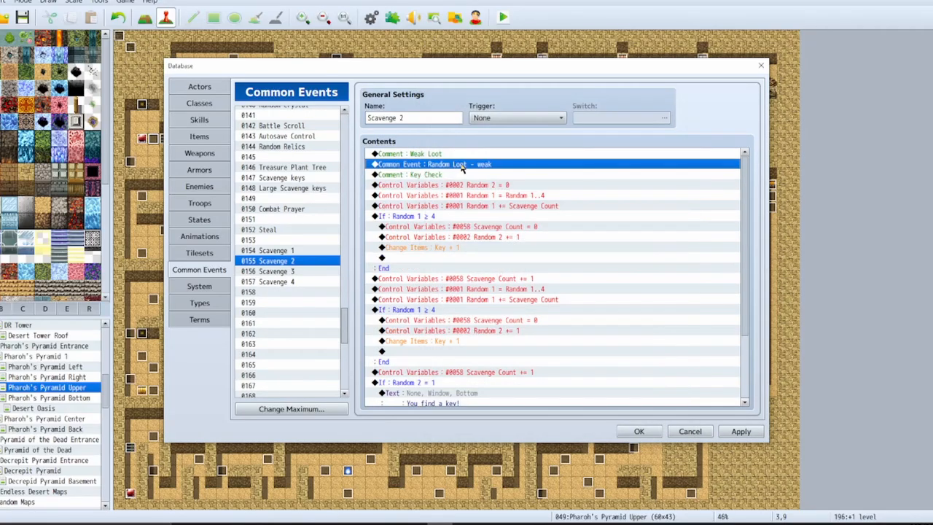
pyautogui.hotkey('shift', 'Up')
pyautogui.click(306, 270)
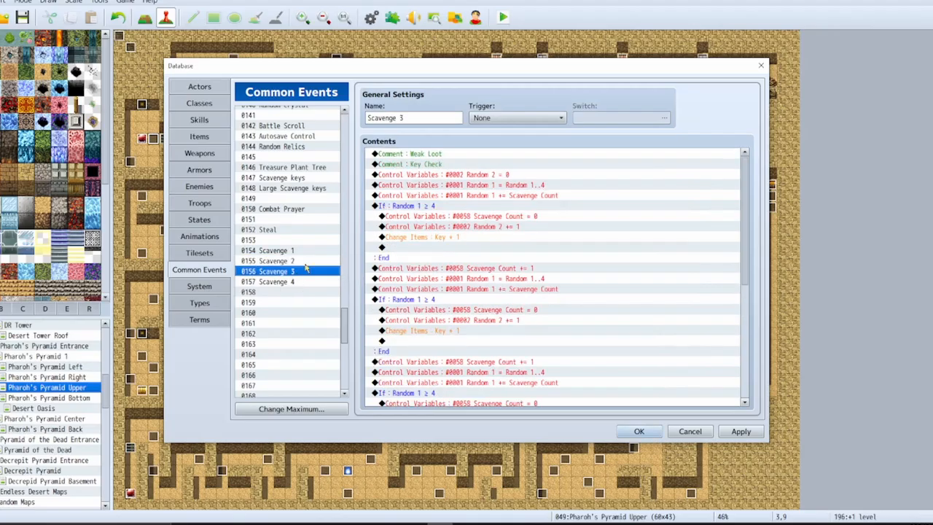
pyautogui.click(412, 157)
pyautogui.hotkey('ctrl', 'v')
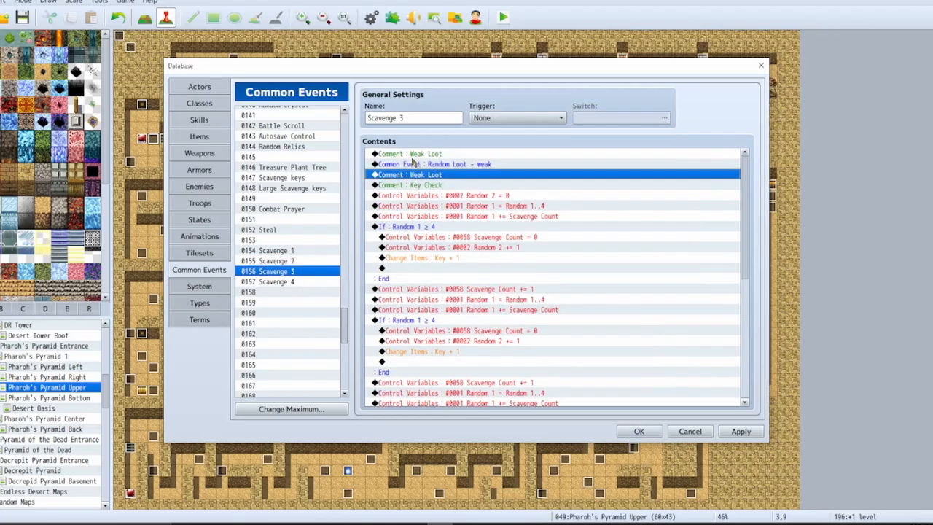
pyautogui.press('Down')
pyautogui.press('Down')
pyautogui.press('Delete')
# Step: Duplicate the Random Loot - weak call above the Key Check comment in Scavenge 3
pyautogui.press('Up')
pyautogui.hotkey('ctrl', 'c')
pyautogui.press('Down')
pyautogui.hotkey('ctrl', 'v')
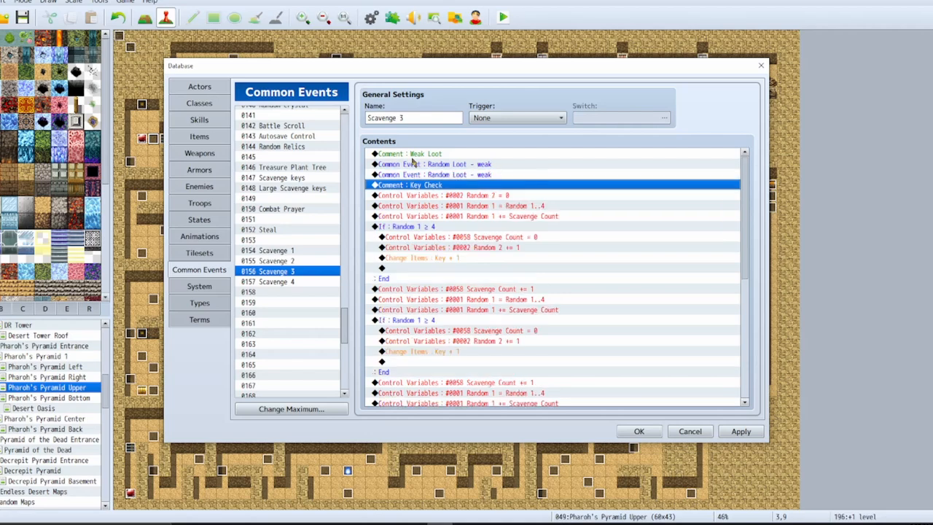
# Step: Paste three Random Loot - weak calls above the Key Check comment in Scavenge 4 and apply the changes
pyautogui.click(283, 282)
pyautogui.click(466, 164)
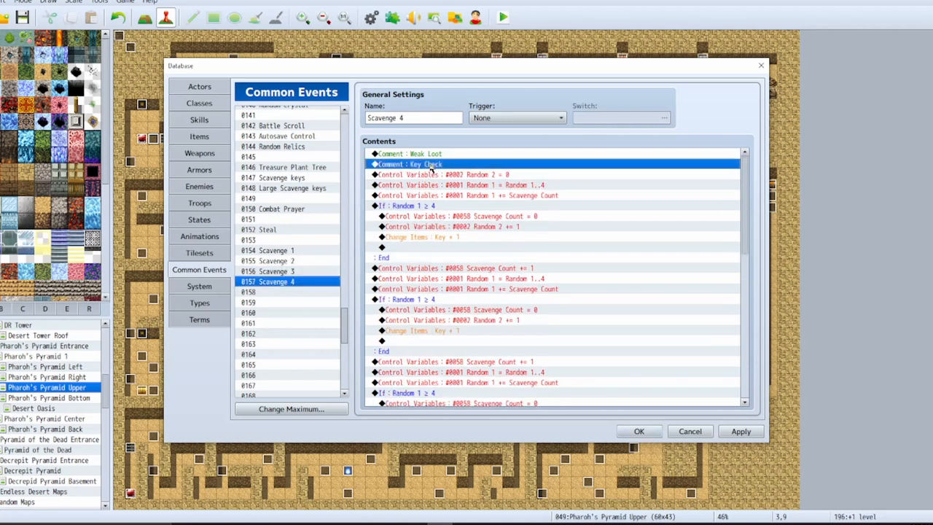
pyautogui.hotkey('ctrl', 'v')
pyautogui.hotkey('ctrl', 'v')
pyautogui.hotkey('ctrl', 'v')
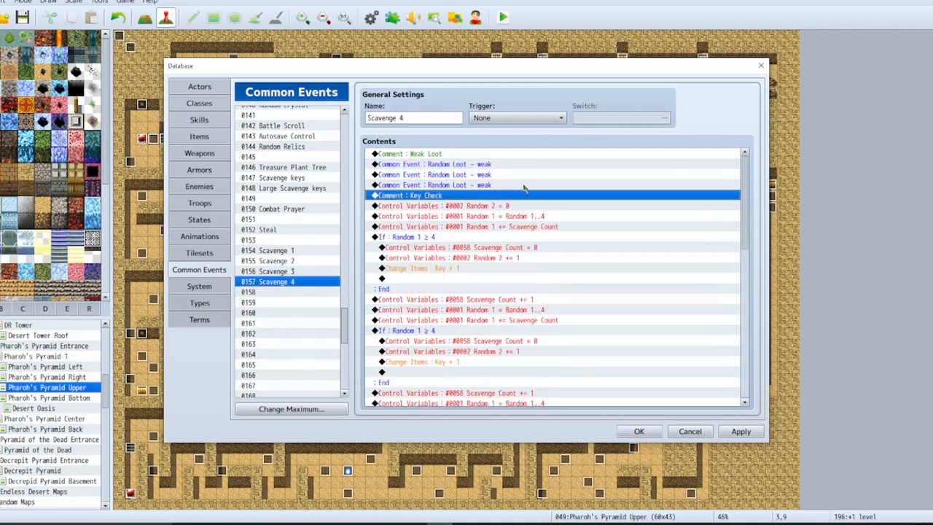
pyautogui.click(740, 431)
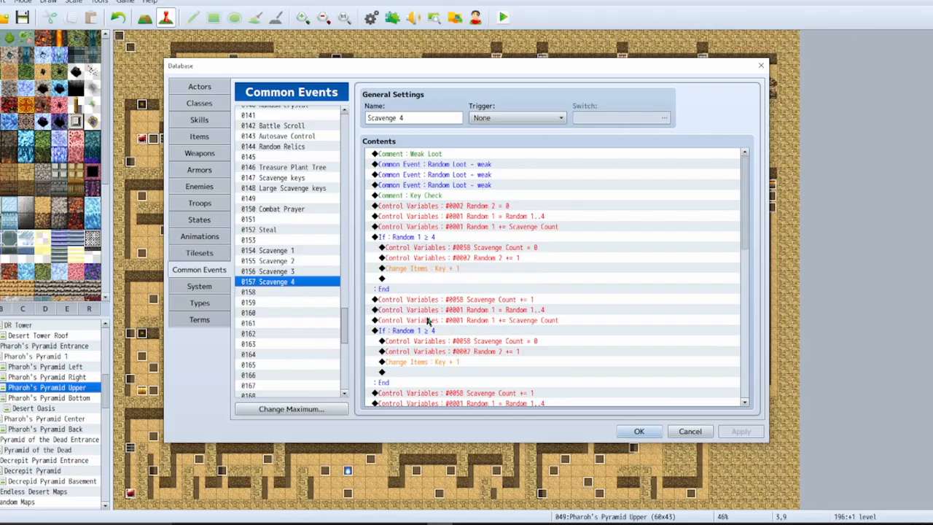
# Step: Review the loot and key check sections of the Scavenge common events, then close the database
pyautogui.click(320, 271)
pyautogui.click(306, 261)
pyautogui.click(301, 272)
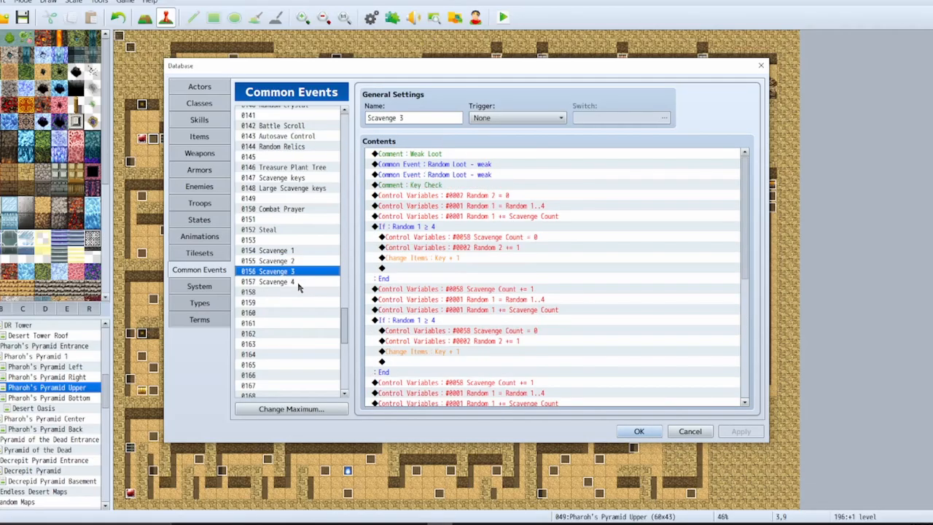
pyautogui.click(305, 282)
pyautogui.click(305, 271)
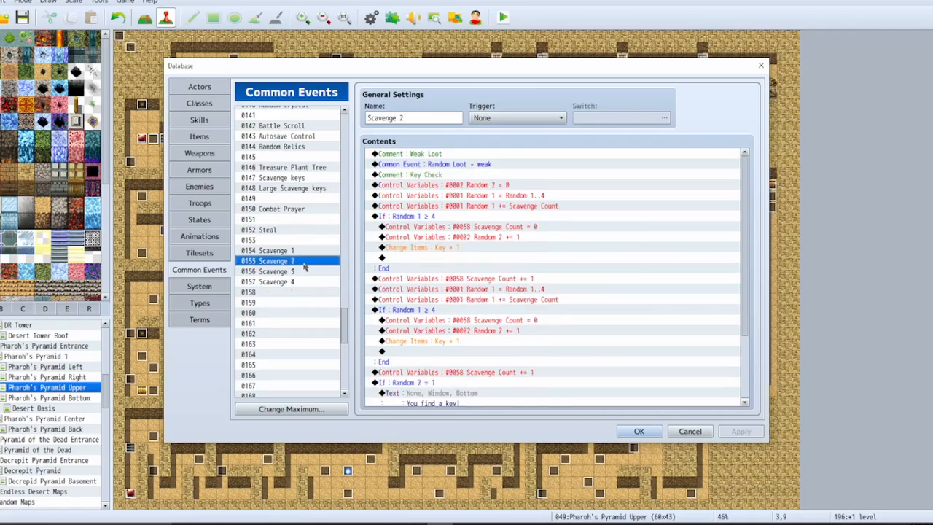
pyautogui.click(306, 251)
pyautogui.click(302, 261)
pyautogui.click(636, 430)
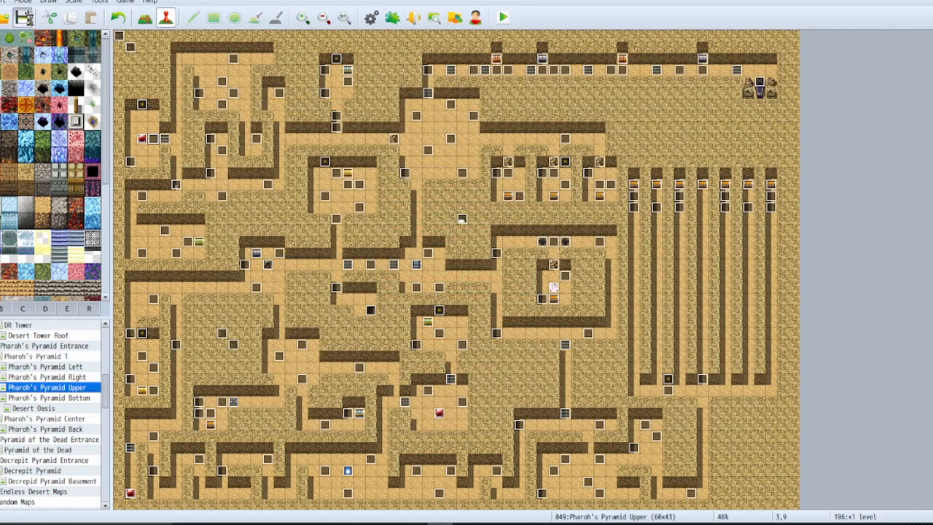
# Step: Reopen the database and delete the Basic Loot and Scavenge keys effects from the Scavenge skill
pyautogui.press('F9')
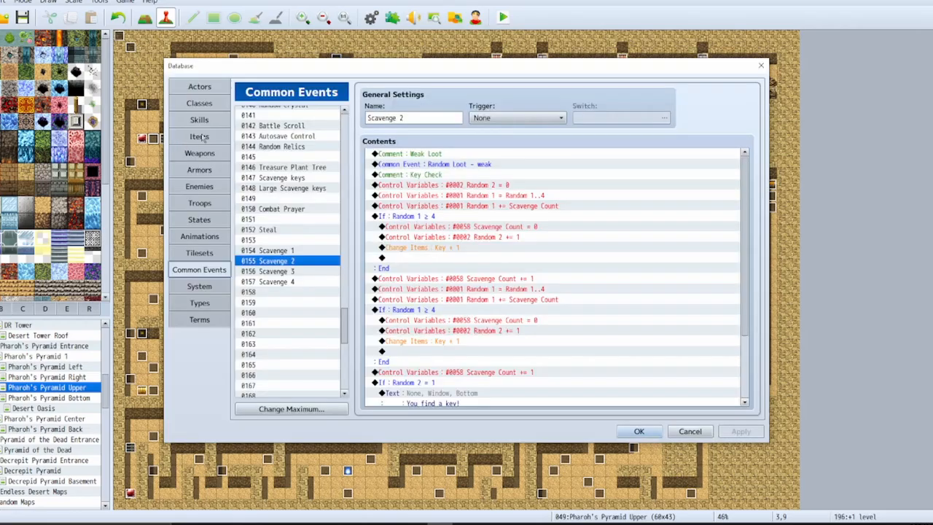
pyautogui.click(207, 119)
pyautogui.click(290, 217)
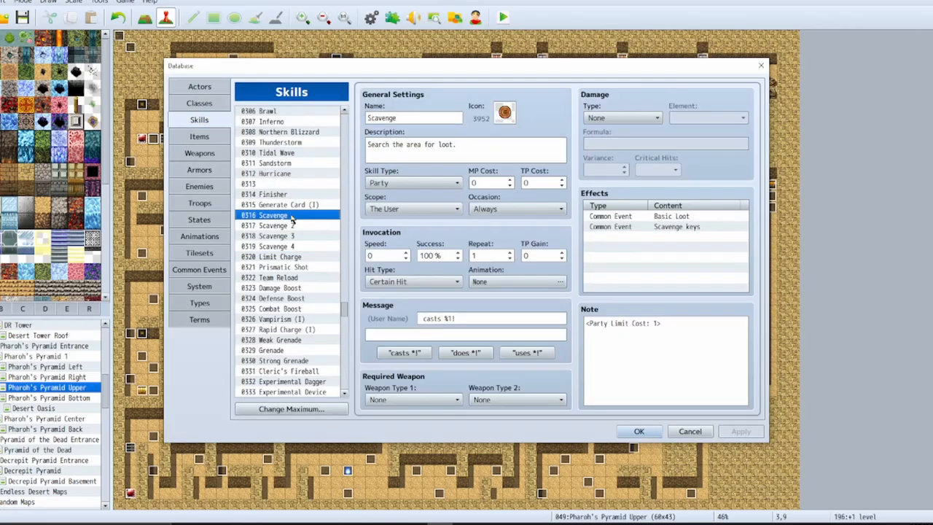
pyautogui.click(664, 217)
pyautogui.press('Delete')
pyautogui.press('Delete')
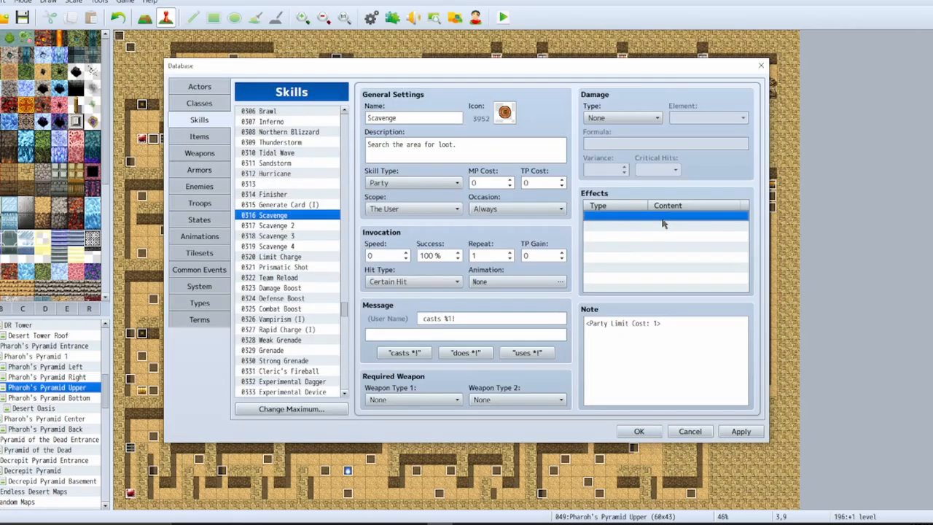
# Step: Add a Common Event effect calling Scavenge 1 to the Scavenge skill
pyautogui.doubleClick(663, 219)
pyautogui.click(629, 177)
pyautogui.click(658, 177)
pyautogui.click(687, 177)
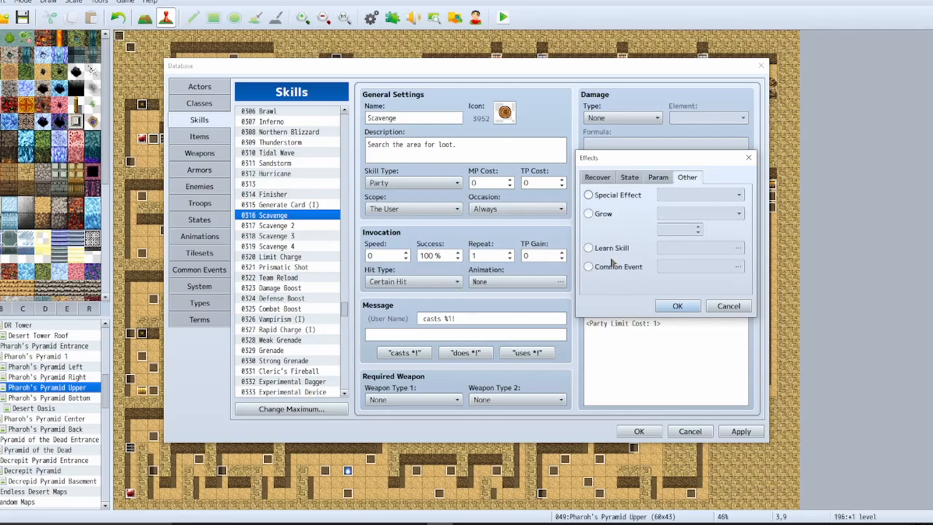
pyautogui.click(588, 267)
pyautogui.click(739, 268)
pyautogui.click(602, 244)
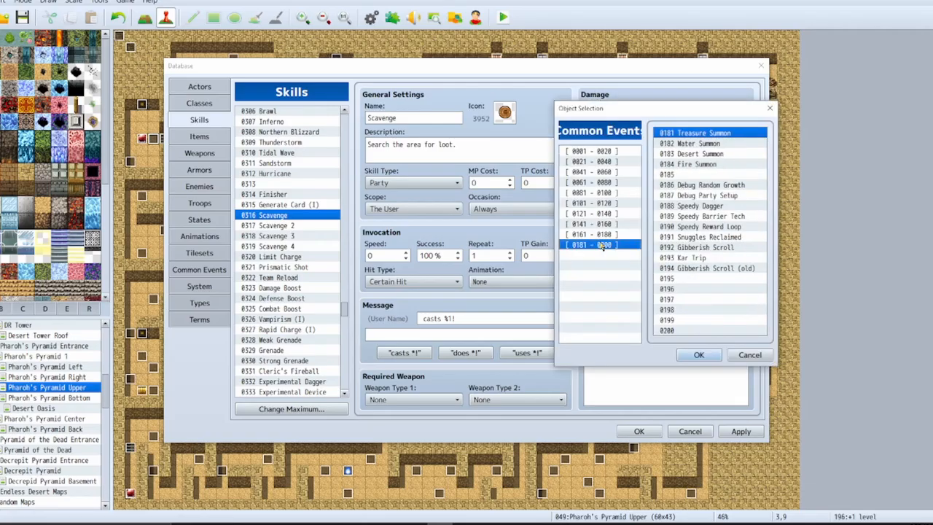
pyautogui.click(614, 234)
pyautogui.click(612, 225)
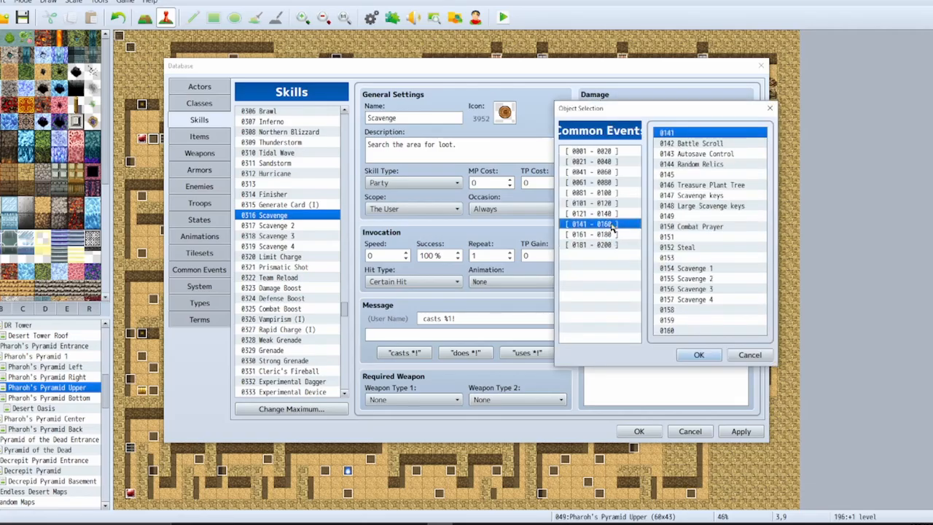
pyautogui.doubleClick(688, 268)
pyautogui.click(677, 307)
pyautogui.click(653, 218)
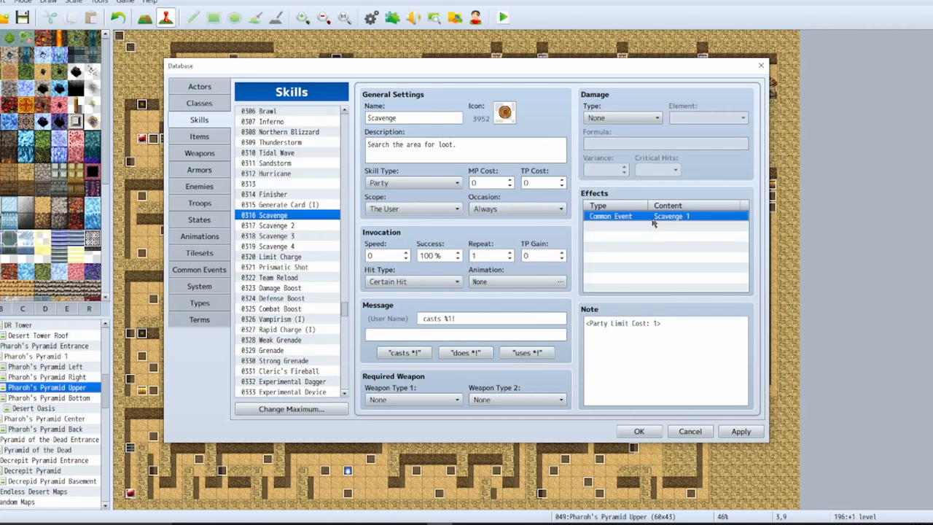
# Step: Replace all effects of the Scavenge 2 skill with a single Common Event effect calling Scavenge 2
pyautogui.click(303, 225)
pyautogui.click(679, 217)
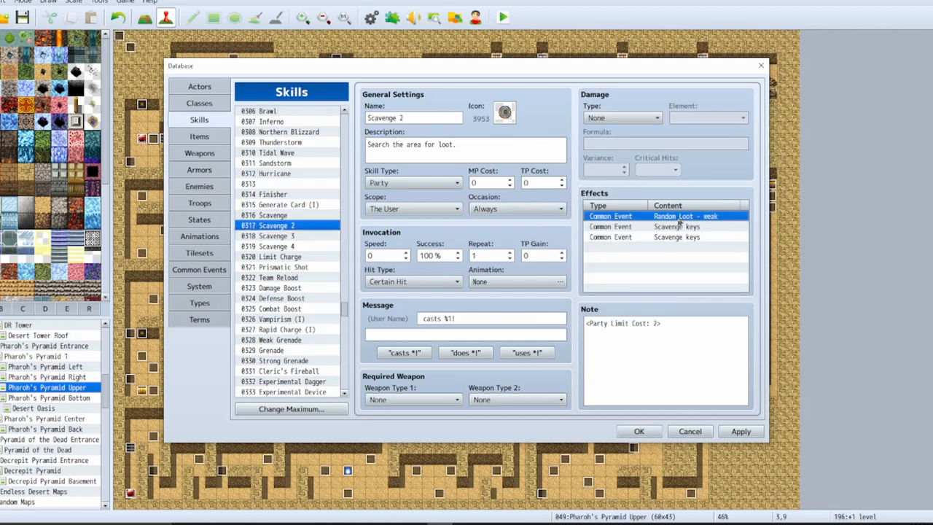
pyautogui.press('Delete')
pyautogui.press('Delete')
pyautogui.doubleClick(679, 218)
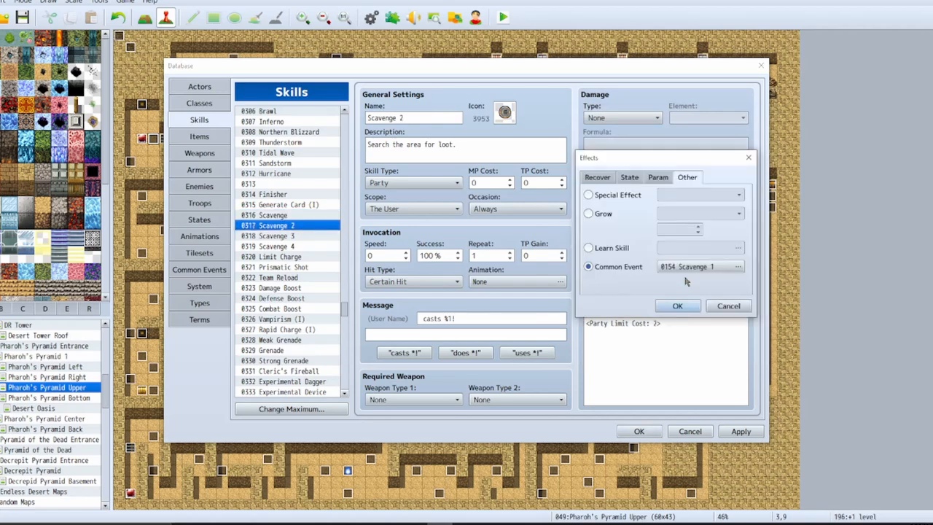
pyautogui.click(688, 270)
pyautogui.doubleClick(694, 279)
pyautogui.click(677, 307)
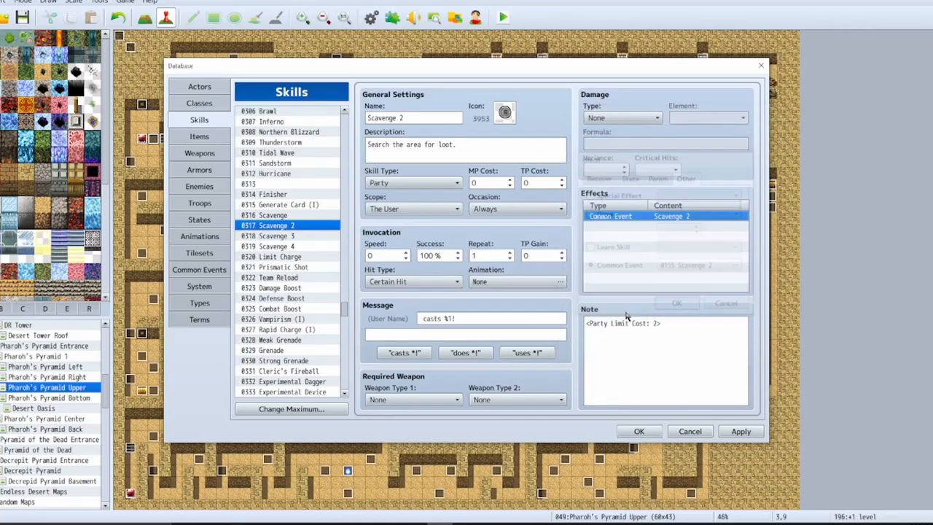
# Step: Delete all common event effects from the Scavenge 3 skill
pyautogui.click(292, 236)
pyautogui.click(712, 217)
pyautogui.press('Delete')
pyautogui.press('Delete')
pyautogui.press('Delete')
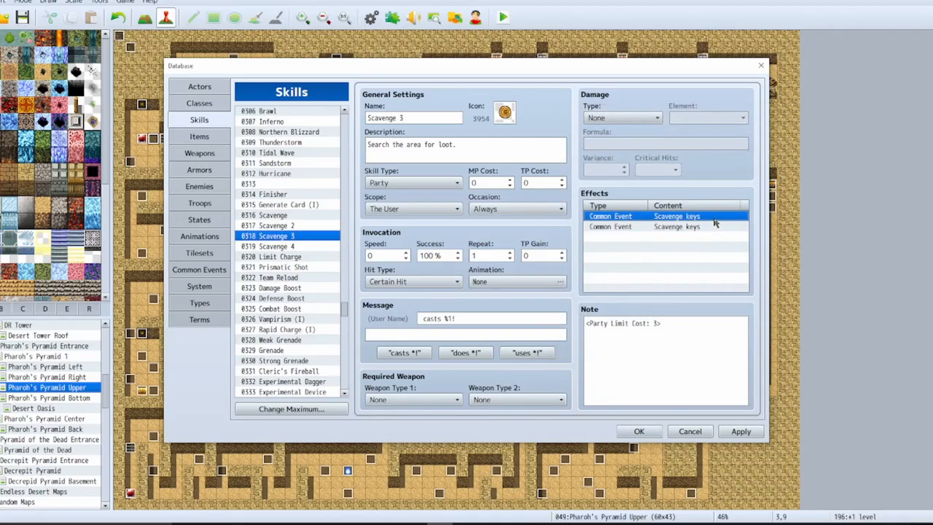
pyautogui.press('Delete')
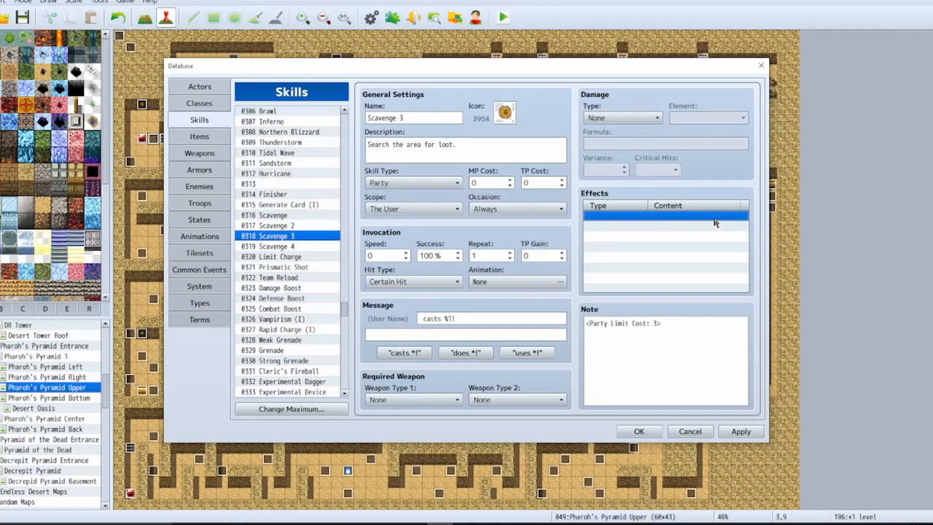
# Step: Add a Common Event effect calling Scavenge 3 to the Scavenge 3 skill
pyautogui.hotkey('ctrl', 'v')
pyautogui.doubleClick(714, 220)
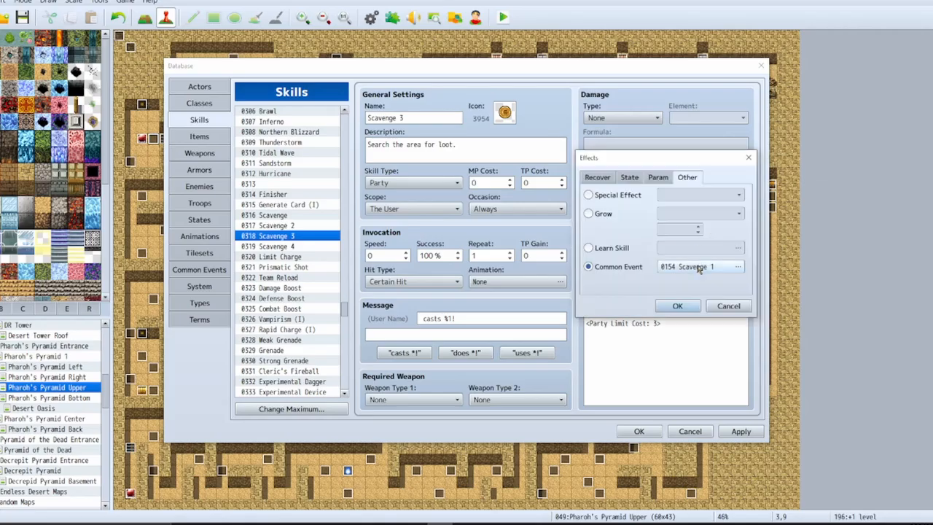
pyautogui.click(700, 268)
pyautogui.doubleClick(701, 290)
pyautogui.click(680, 306)
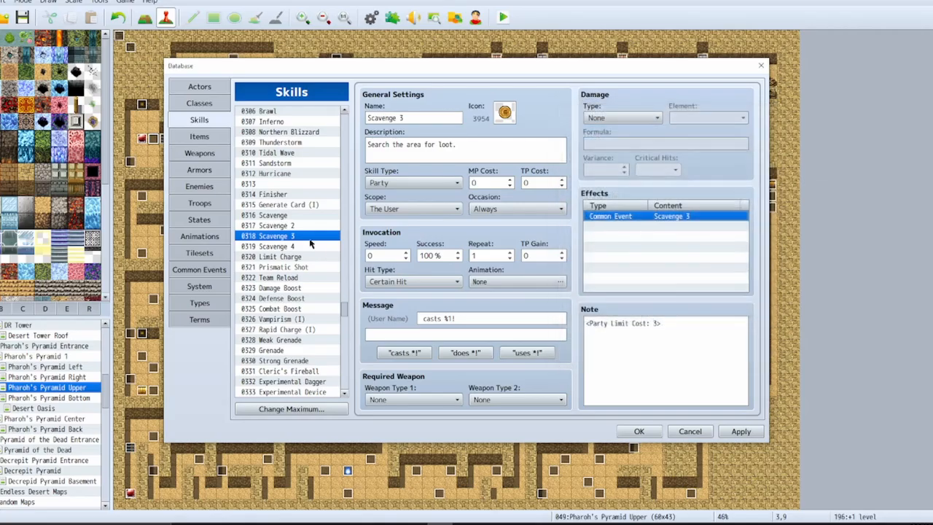
# Step: Delete all common event effects from the Scavenge 4 skill
pyautogui.click(297, 256)
pyautogui.click(330, 248)
pyautogui.click(732, 217)
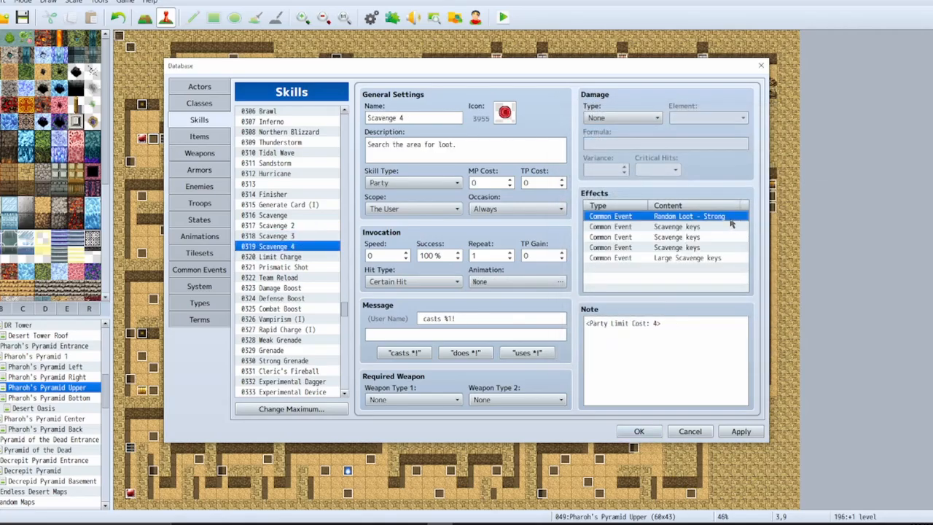
pyautogui.press('Delete')
pyautogui.press('Delete')
pyautogui.press('Delete')
pyautogui.press('Delete')
pyautogui.press('Delete')
# Step: Add a Common Event effect calling Scavenge 4 to the Scavenge 4 skill, and save the database changes
pyautogui.hotkey('ctrl', 'v')
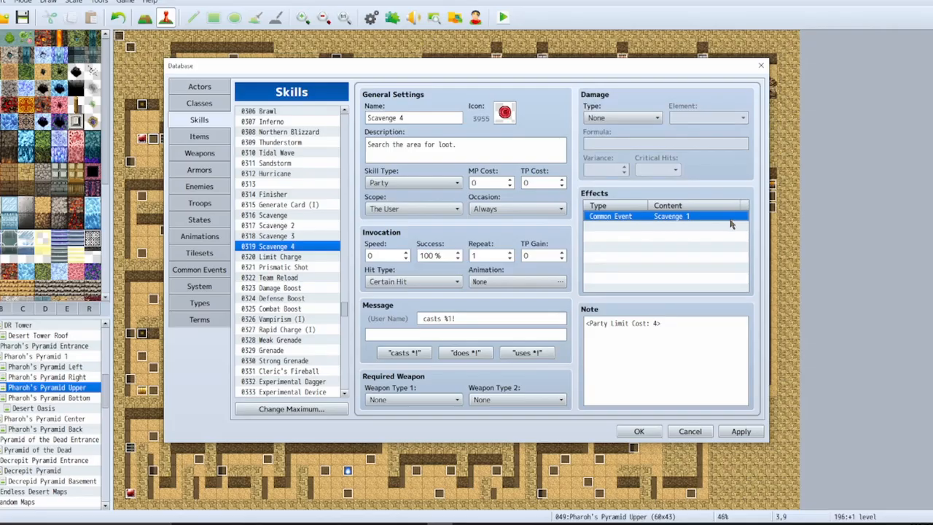
pyautogui.doubleClick(718, 222)
pyautogui.click(682, 262)
pyautogui.click(703, 300)
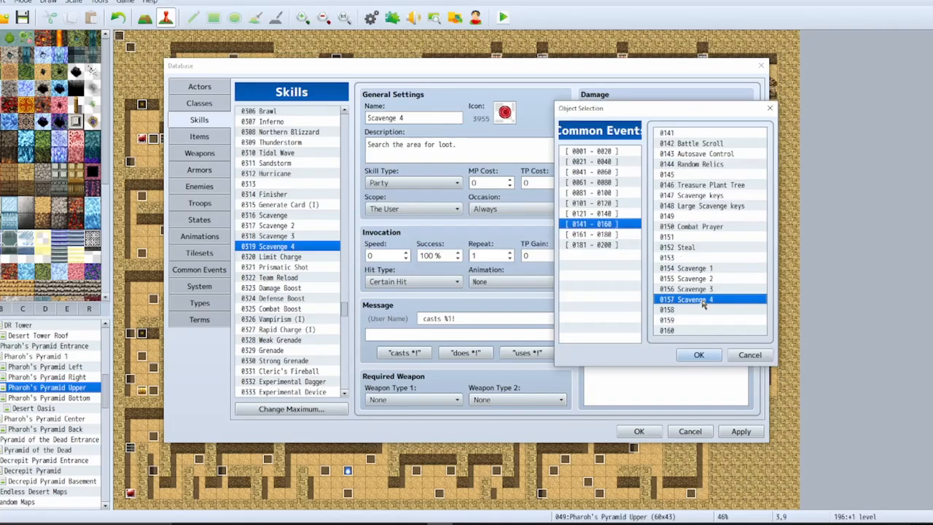
pyautogui.doubleClick(703, 300)
pyautogui.click(673, 306)
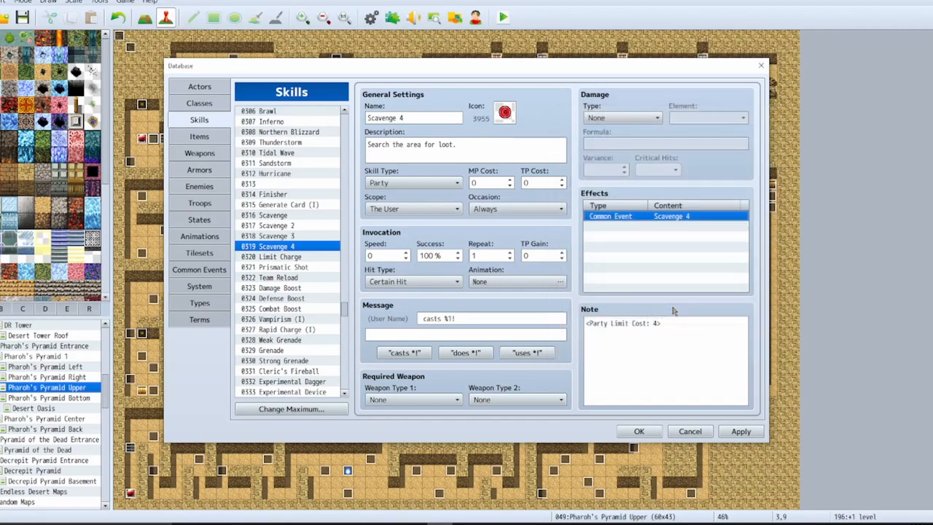
pyautogui.click(737, 430)
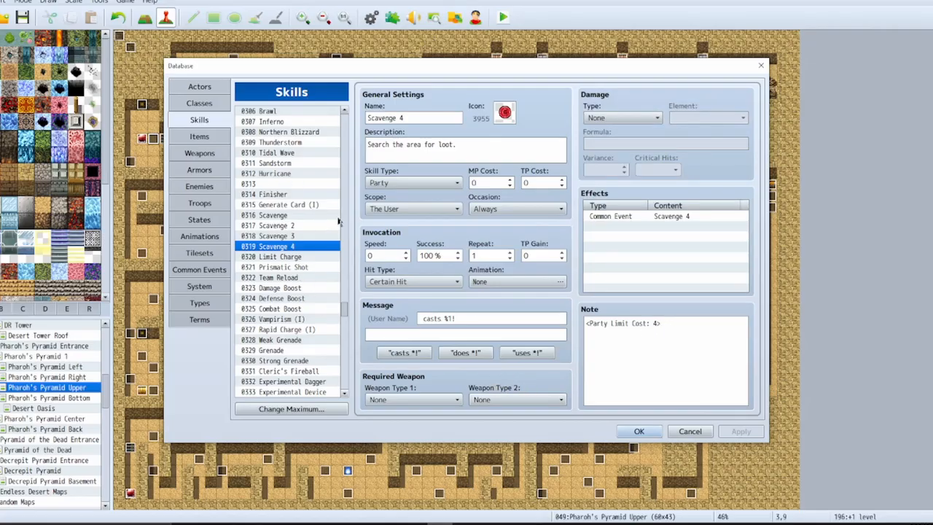
pyautogui.click(641, 433)
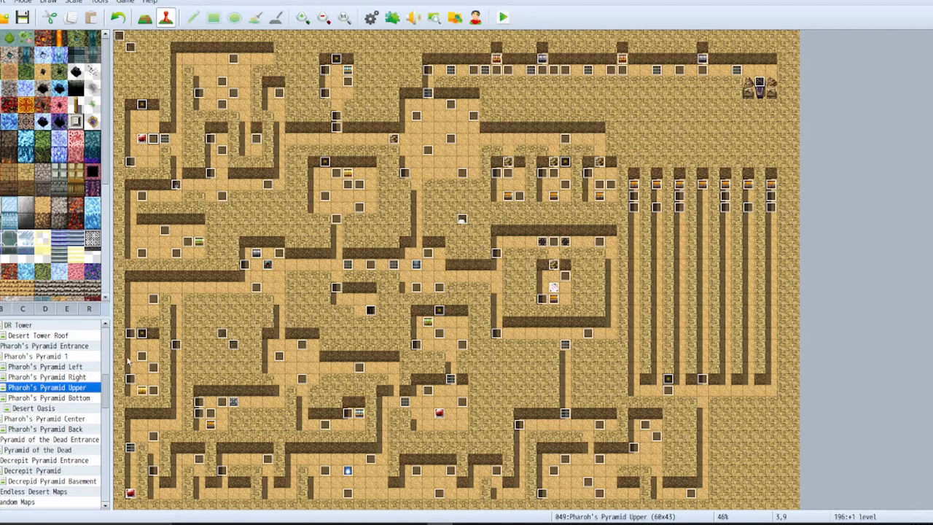
pyautogui.scroll(-4, 50, 378)
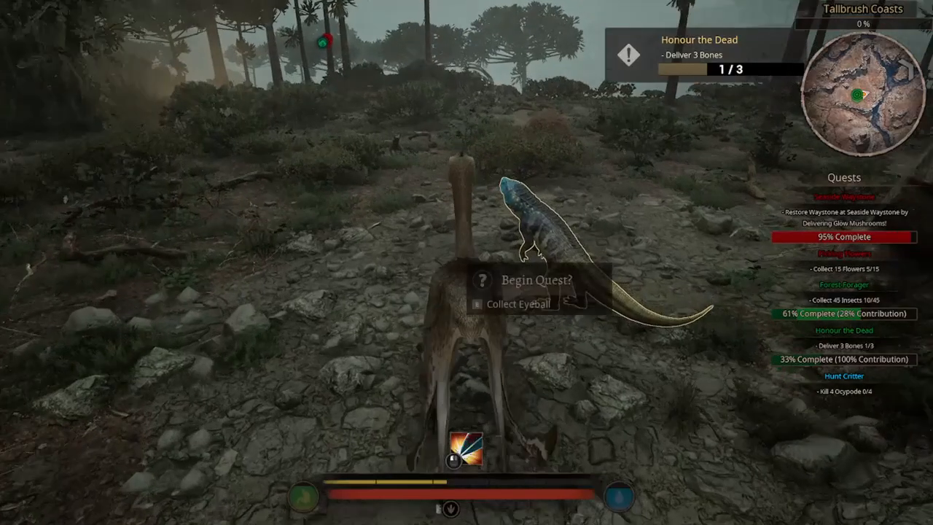
pyautogui.press('e')
pyautogui.press('w')
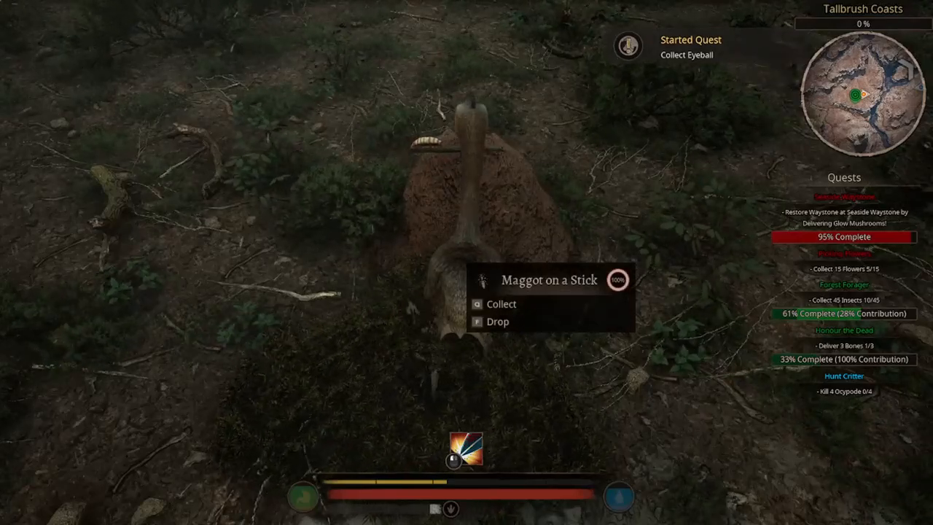
pyautogui.press('q')
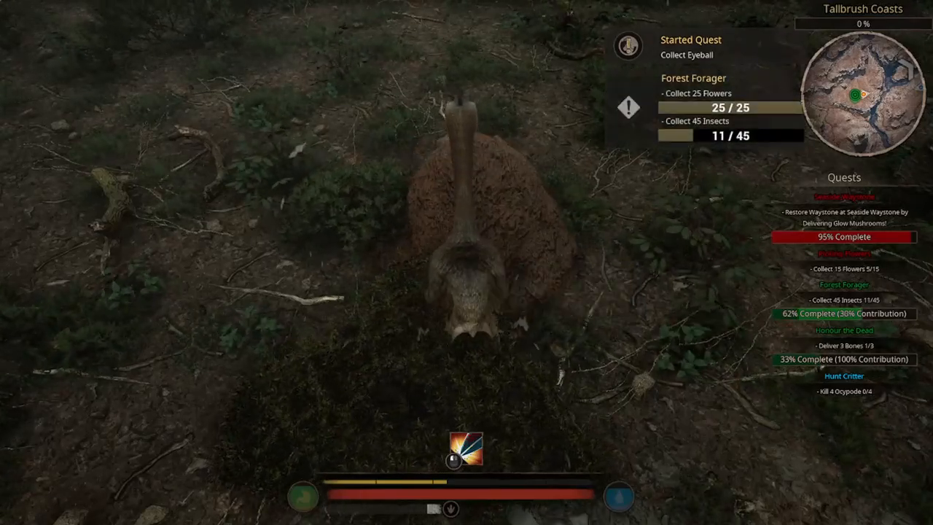